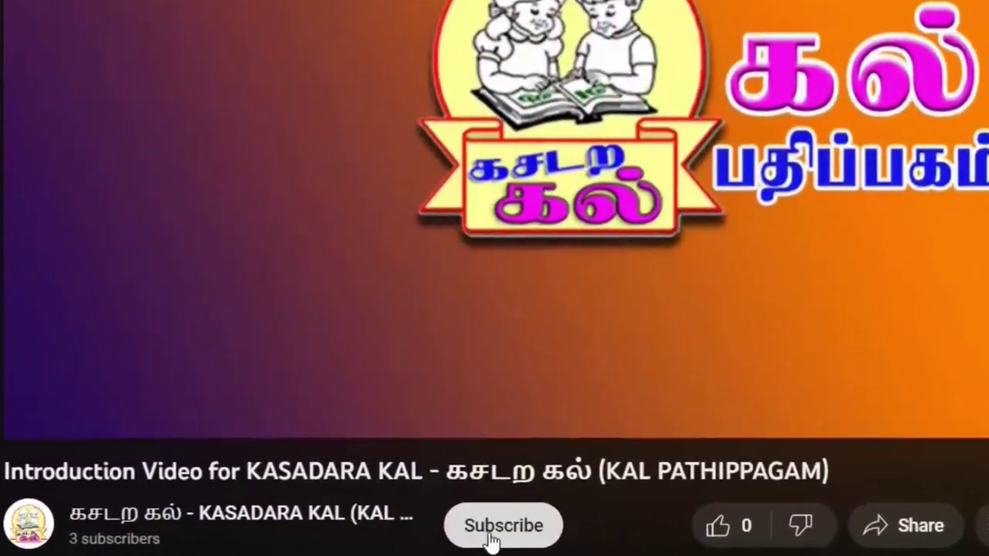
Step: Subscribe to the KASADARA KAL channel, set its notifications to All, and like the video
left_click(500, 531)
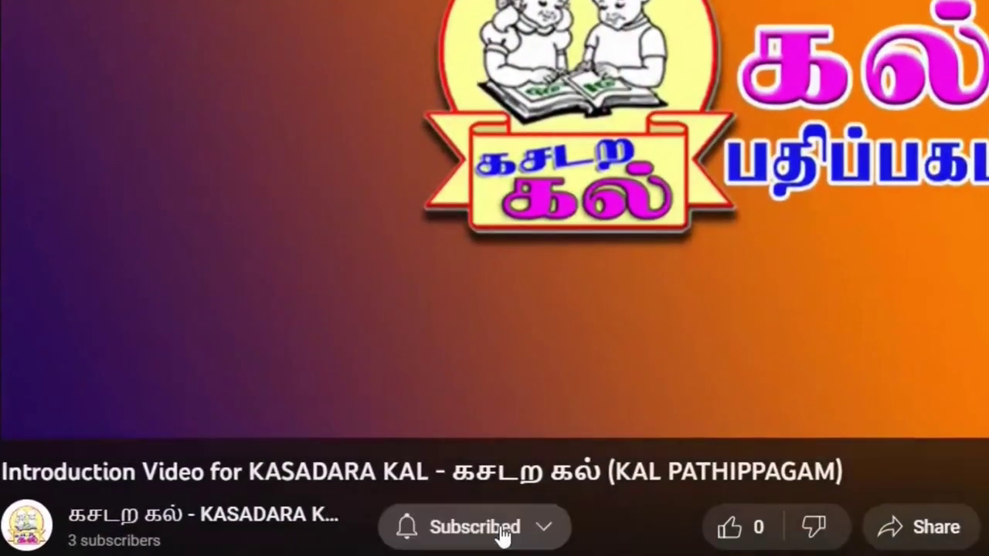
left_click(410, 530)
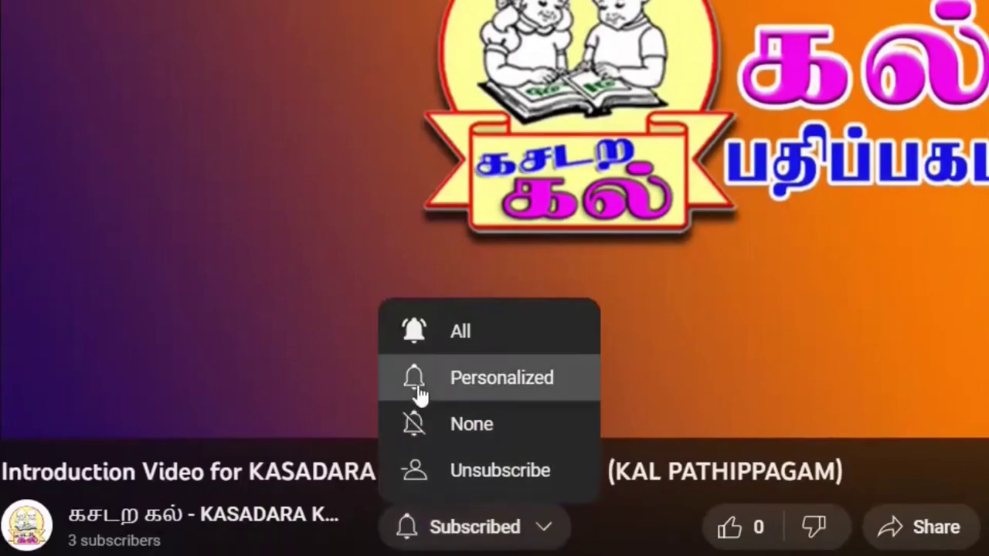
left_click(423, 344)
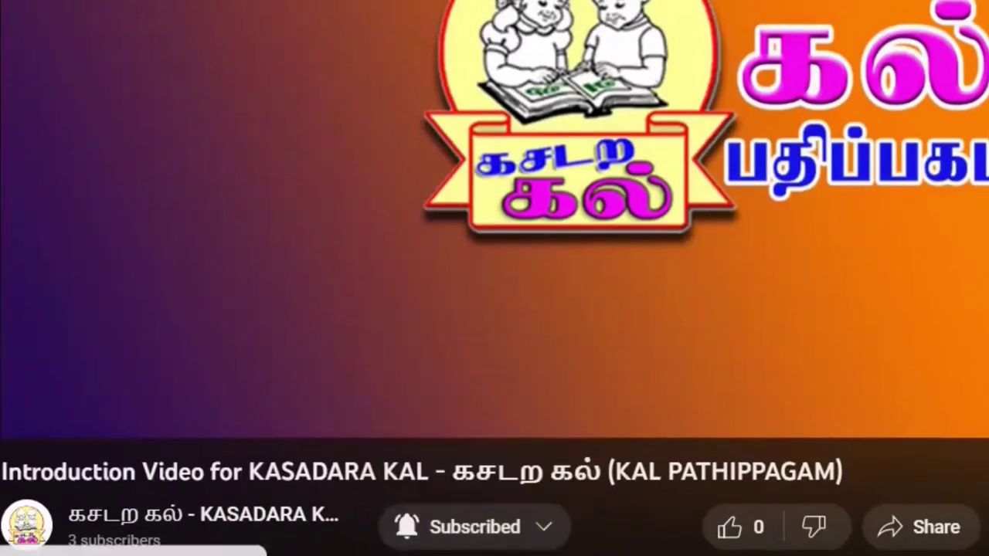
left_click(767, 531)
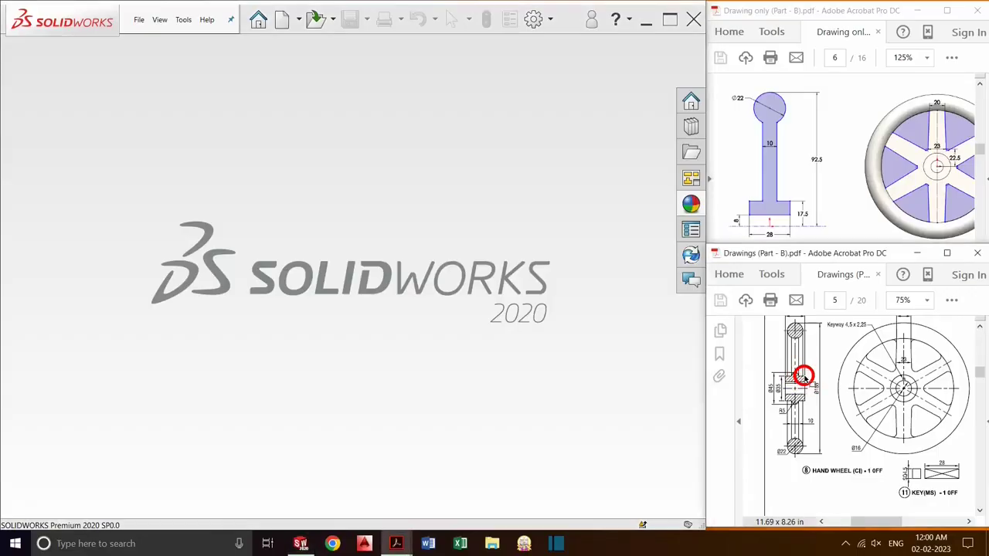
Step: Create a new part and start a Revolved Boss/Base sketch on the Front Plane
left_click(282, 21)
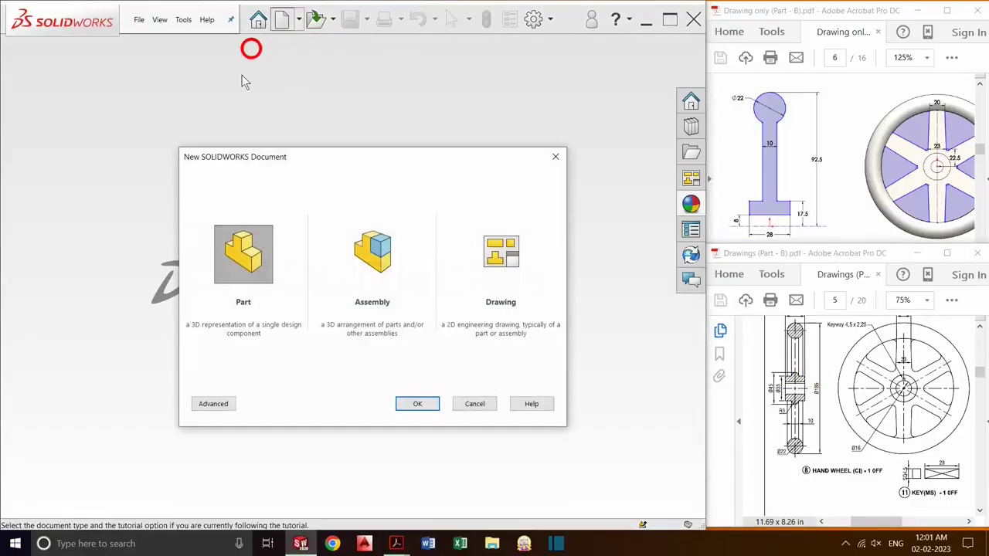
double_click(260, 255)
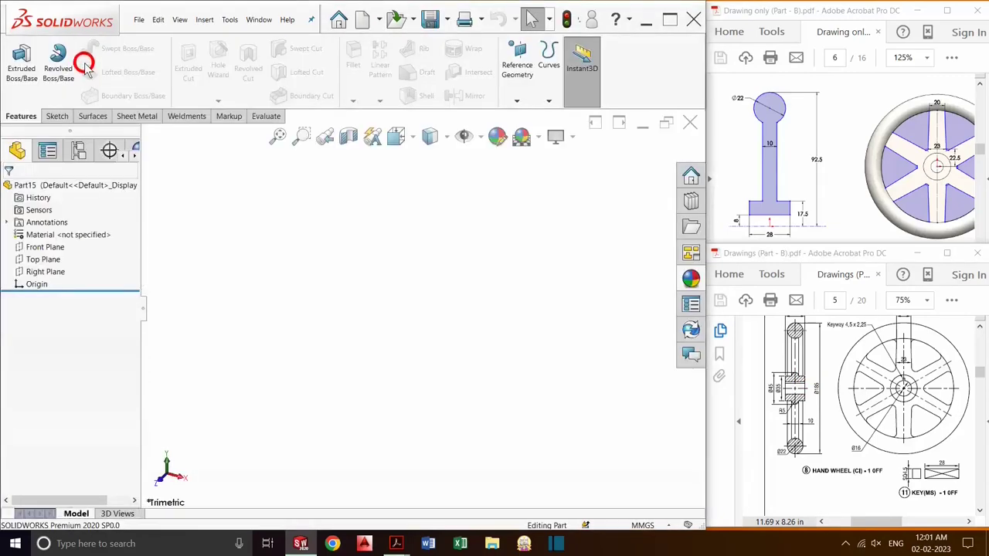
left_click(57, 56)
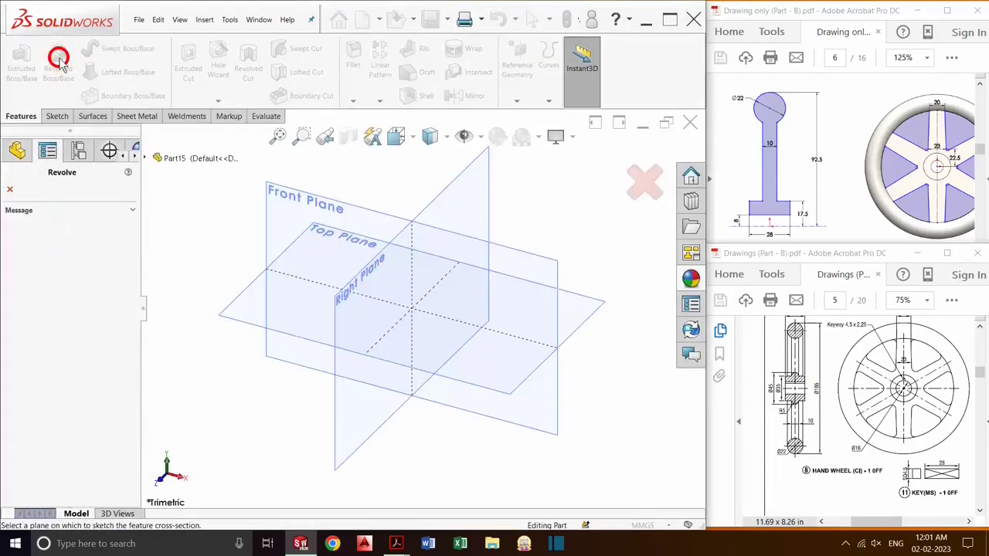
left_click(518, 280)
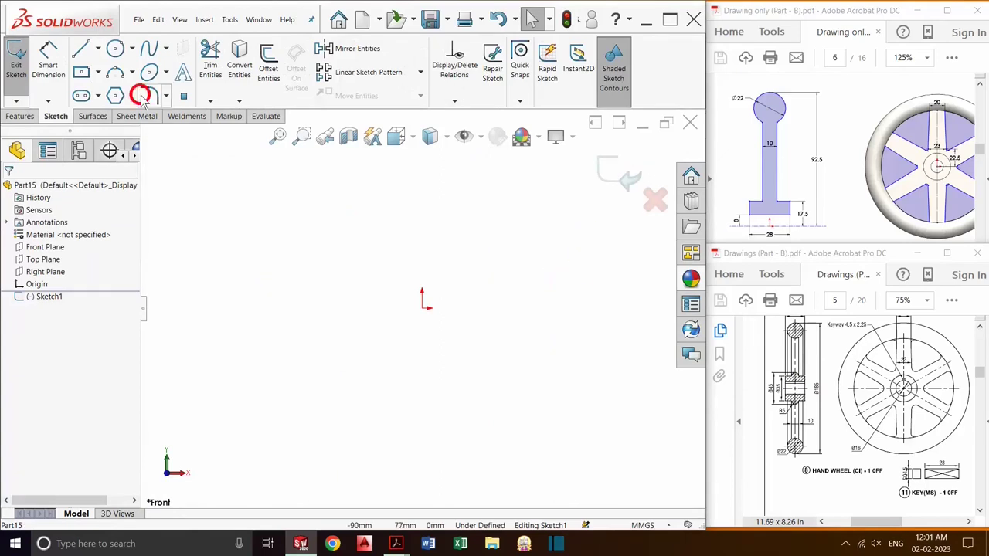
Step: Draw a horizontal centerline starting at the origin
left_click(98, 51)
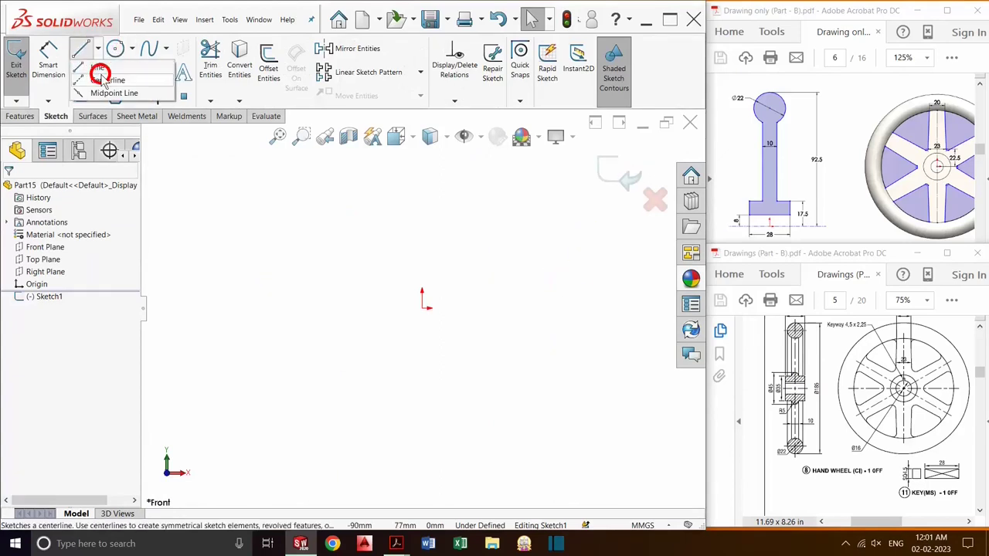
left_click(102, 80)
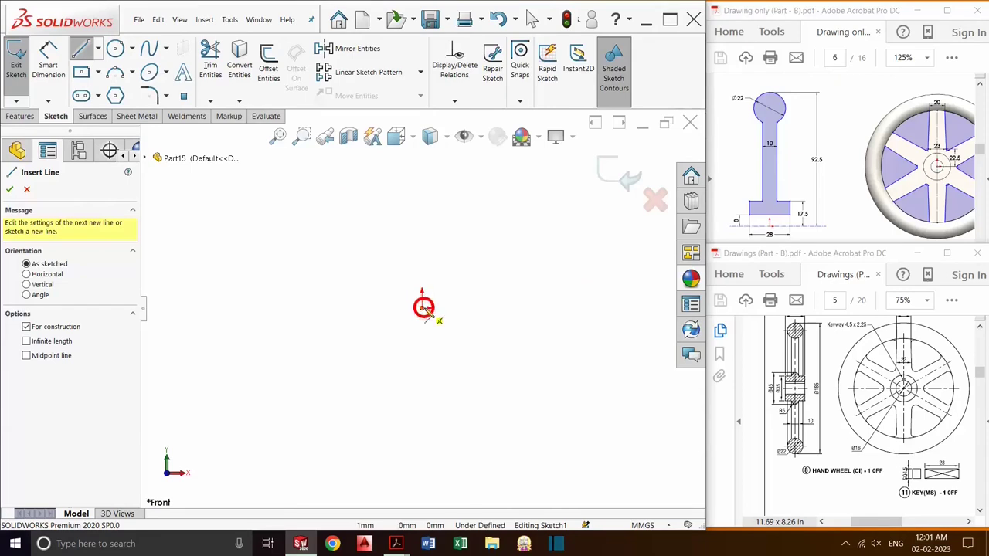
left_click_drag(422, 308, 630, 308)
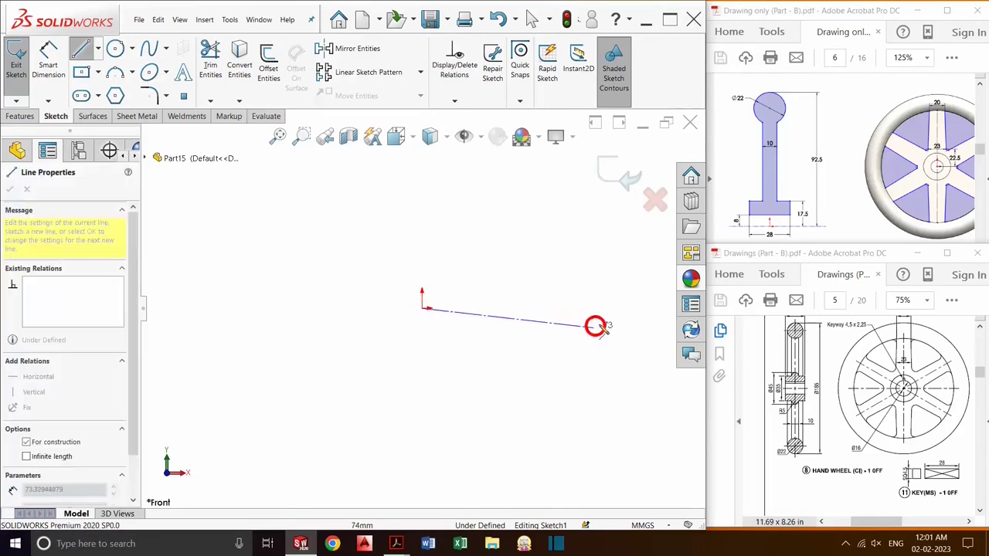
Step: Draw a base rectangle above the centerline with a tall stem rectangle on top
left_click(98, 71)
left_click(284, 172)
left_click(439, 280)
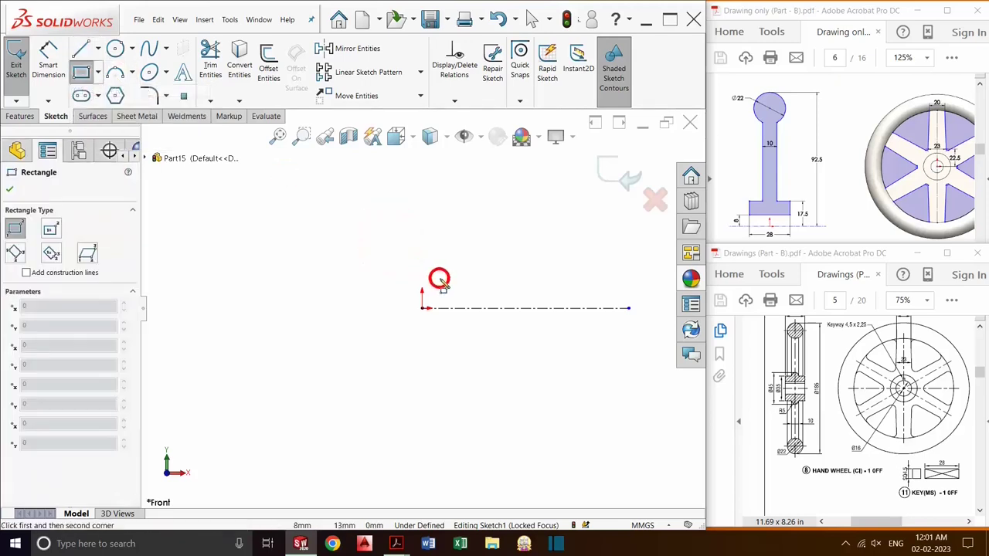
left_click_drag(465, 282, 540, 256)
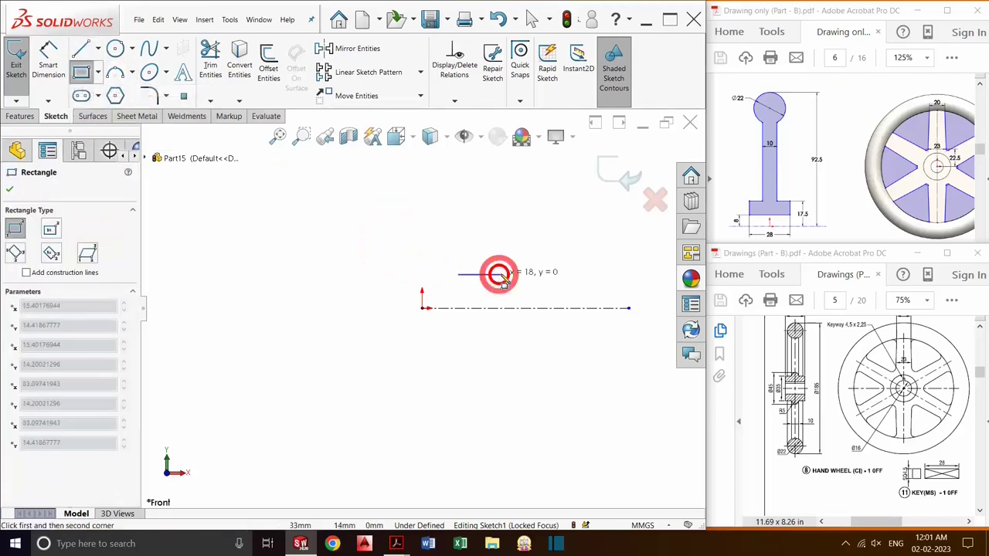
left_click(540, 257)
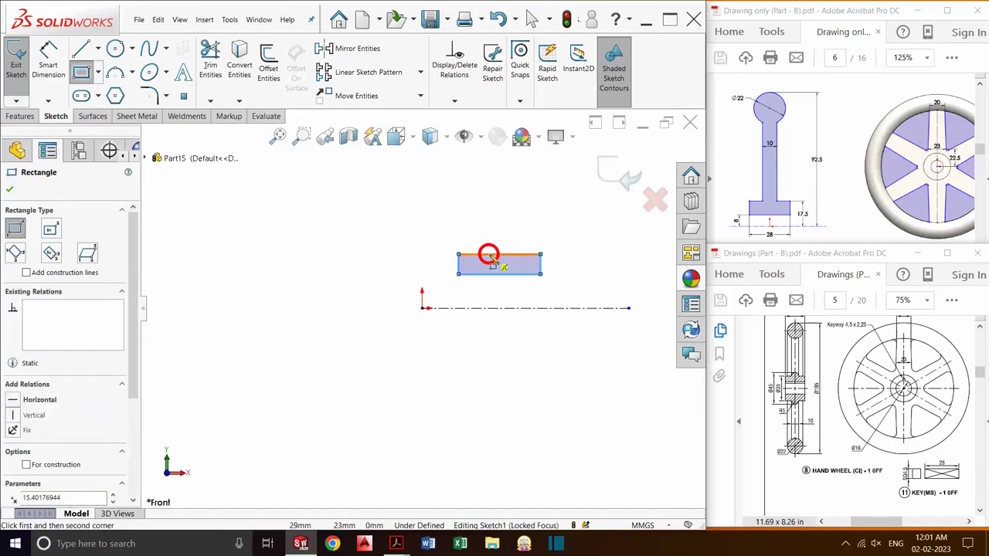
left_click(487, 255)
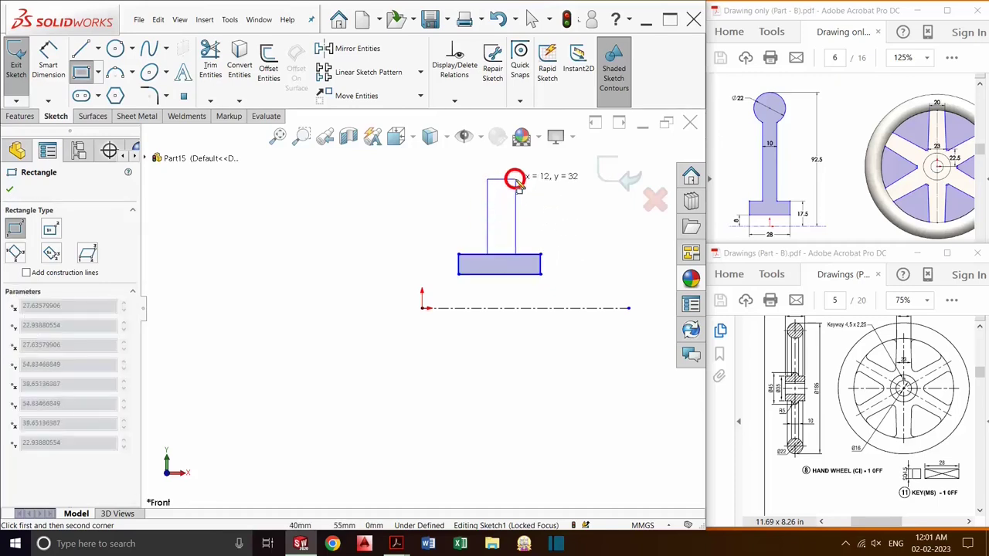
left_click(515, 179)
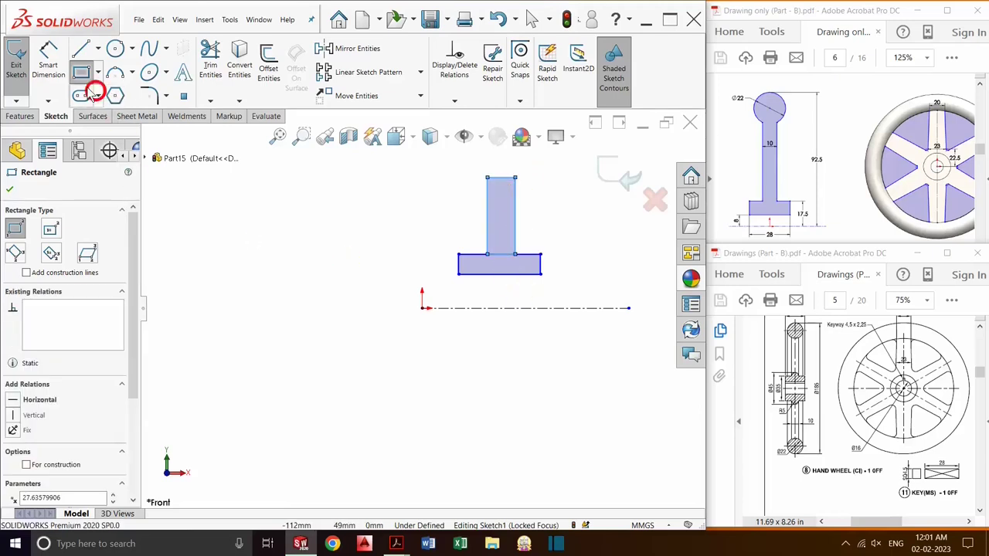
Step: Dimension the base 28 mm wide and its bottom edge 8 mm above the centerline
left_click(48, 62)
left_click(510, 275)
left_click(504, 290)
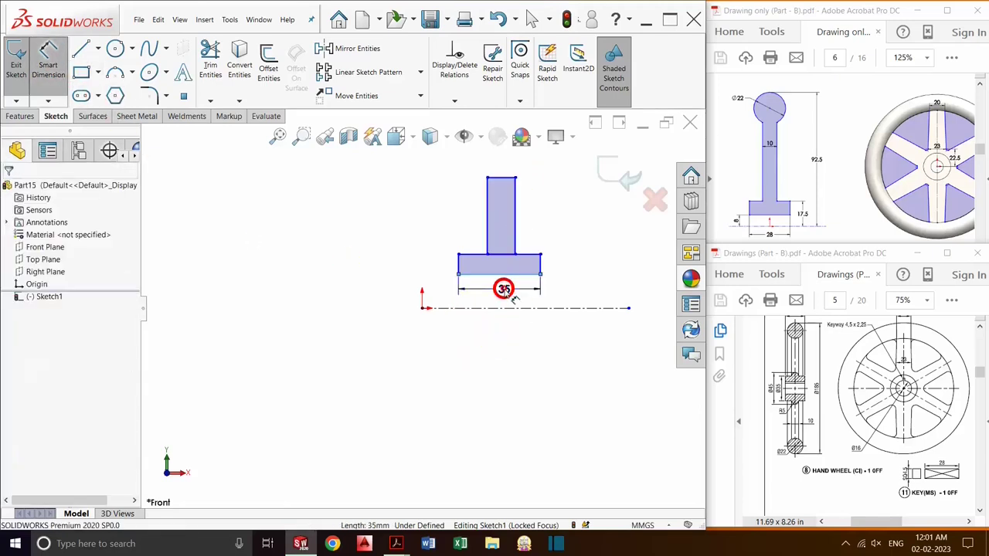
type("28")
key("Return")
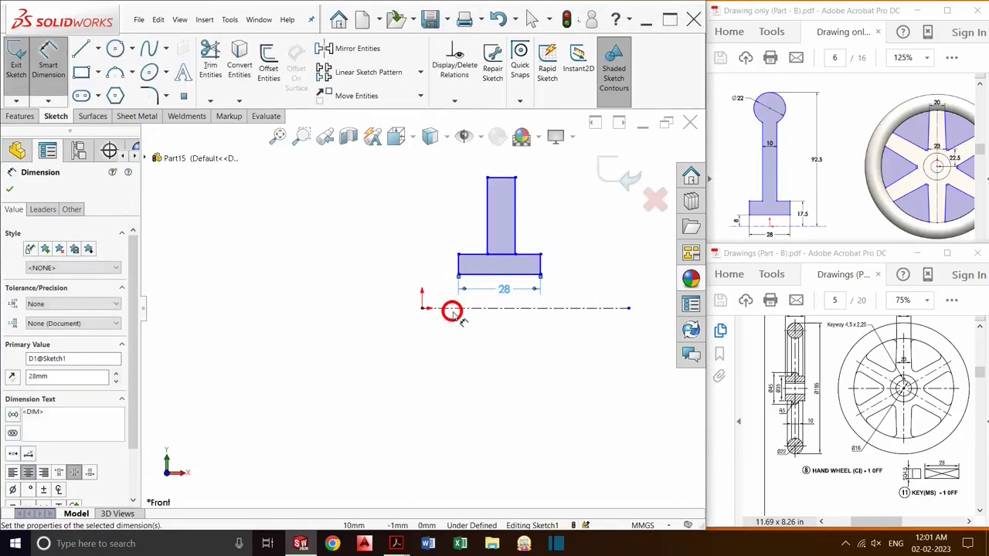
left_click(451, 309)
left_click(473, 275)
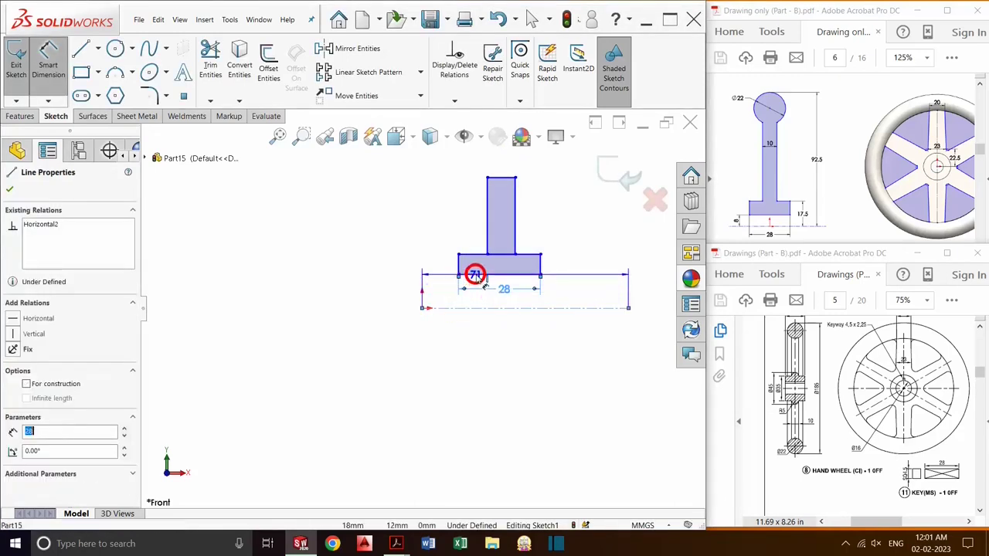
left_click(430, 285)
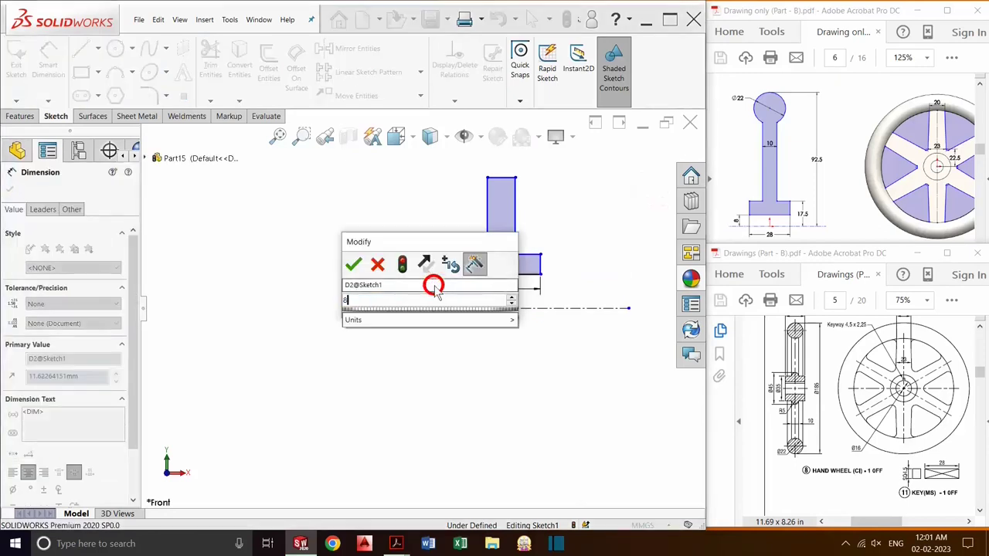
type("8")
key("Return")
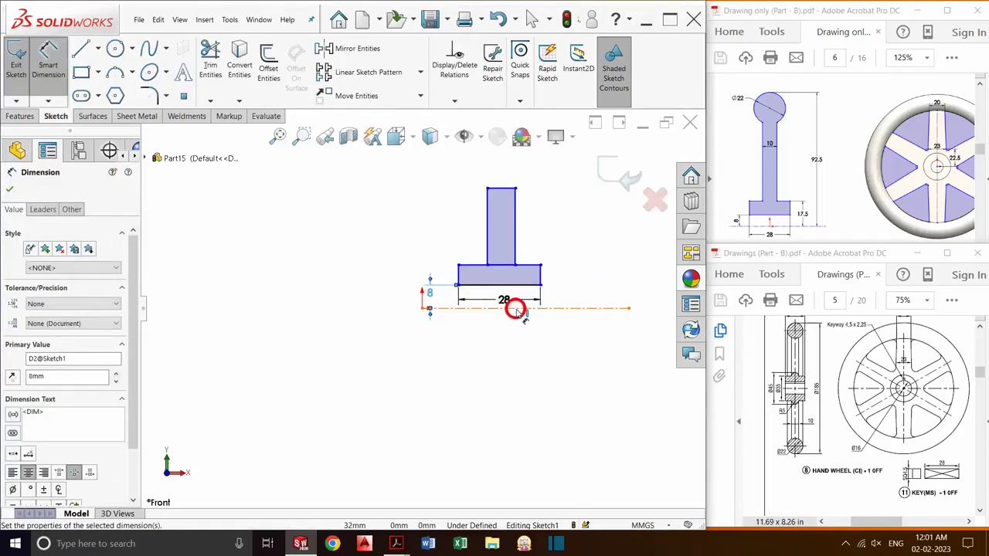
Step: Dimension the base top 17.5 mm from the axis and place the stem width dimension
left_click(516, 309)
left_click(531, 266)
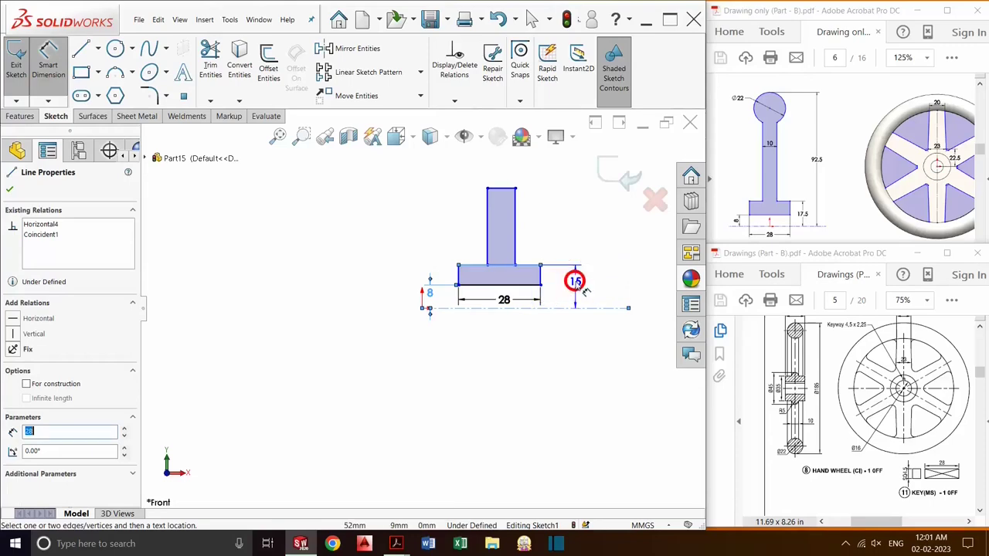
left_click(581, 289)
type("17.5")
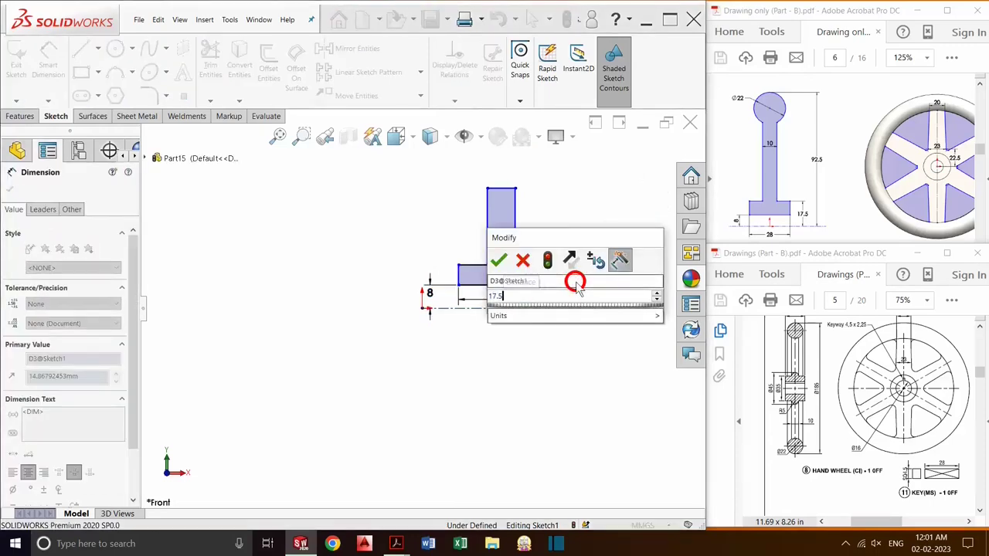
key("Return")
left_click(487, 222)
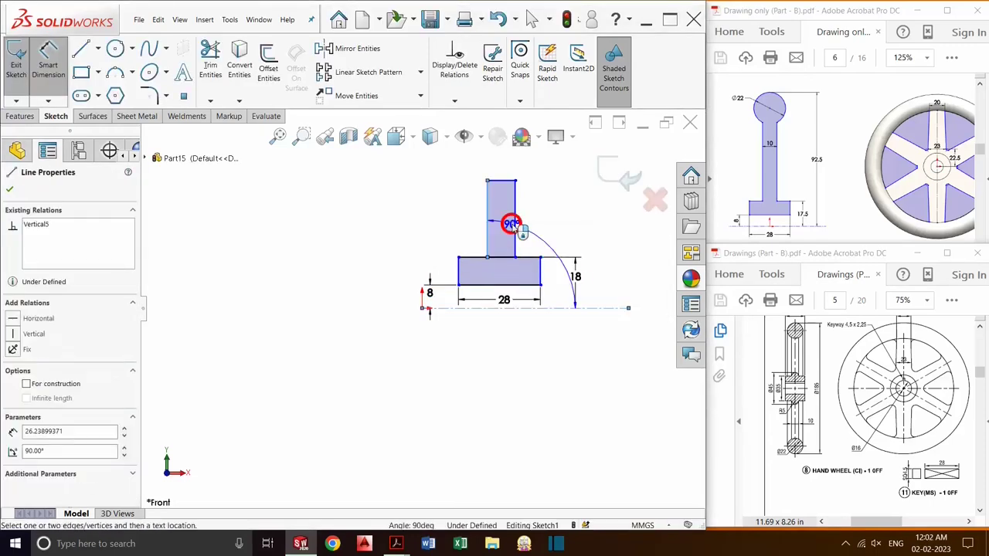
left_click(511, 223)
key("Escape")
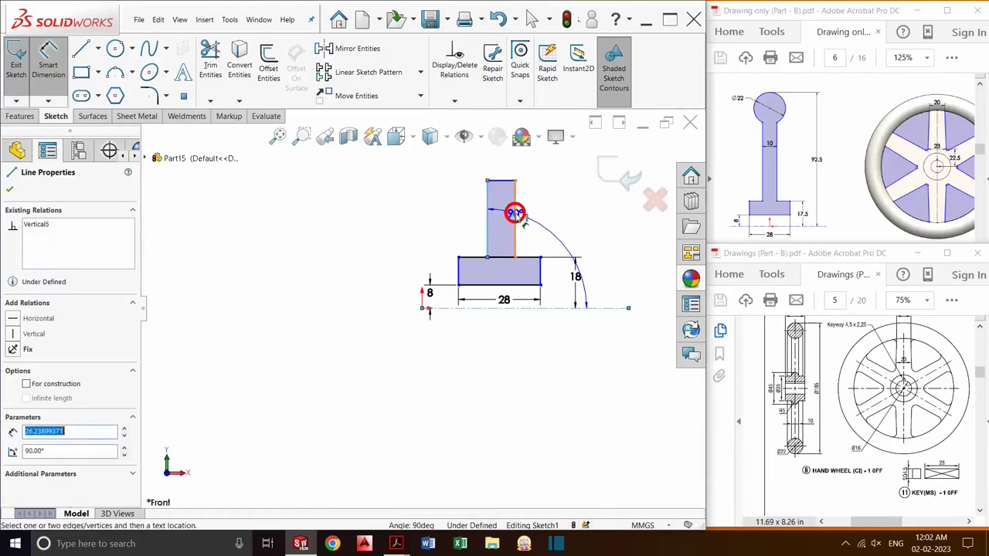
left_click(515, 218)
left_click(542, 224)
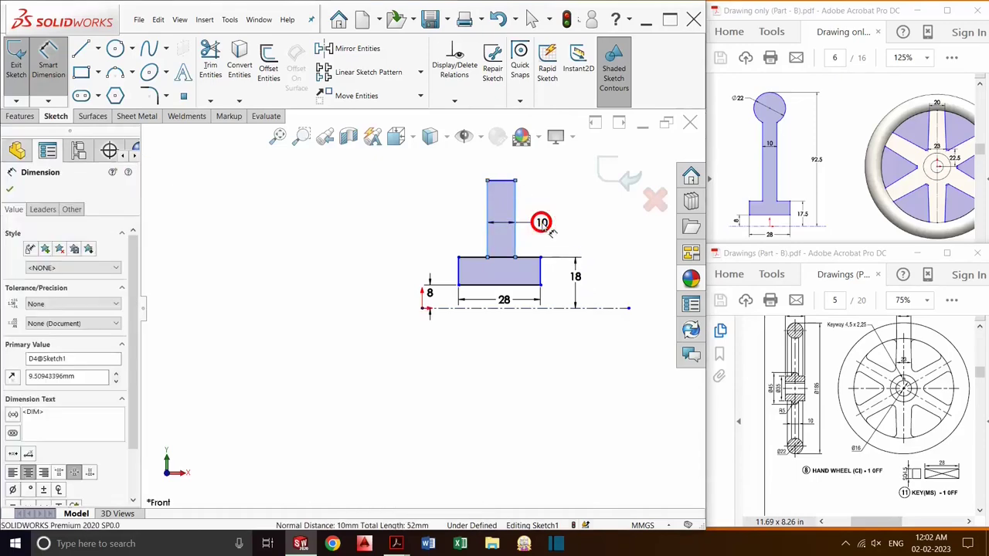
Step: Set the stem width to 10 mm and draw a vertical centerline up through the stem
type("10")
key("Return")
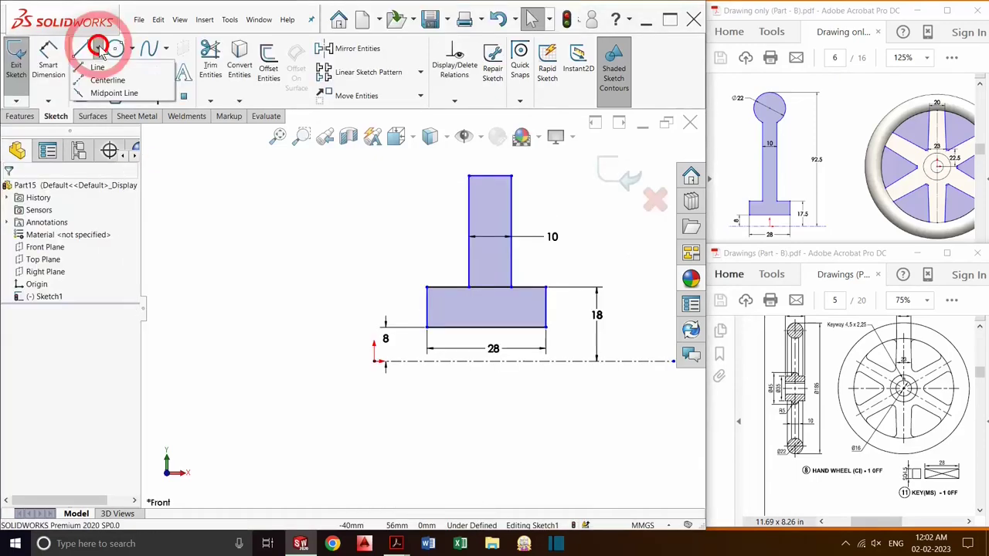
left_click(98, 48)
left_click(119, 83)
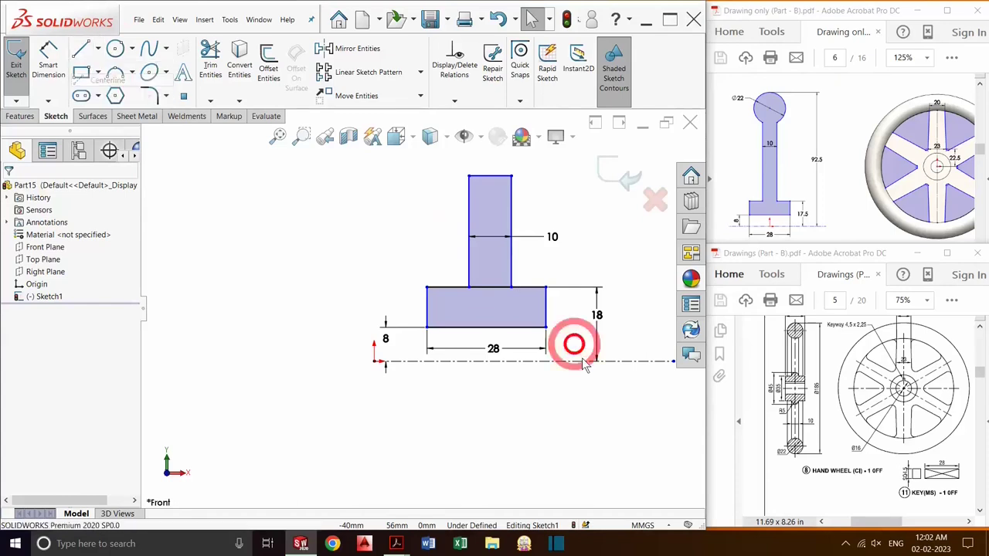
left_click(485, 326)
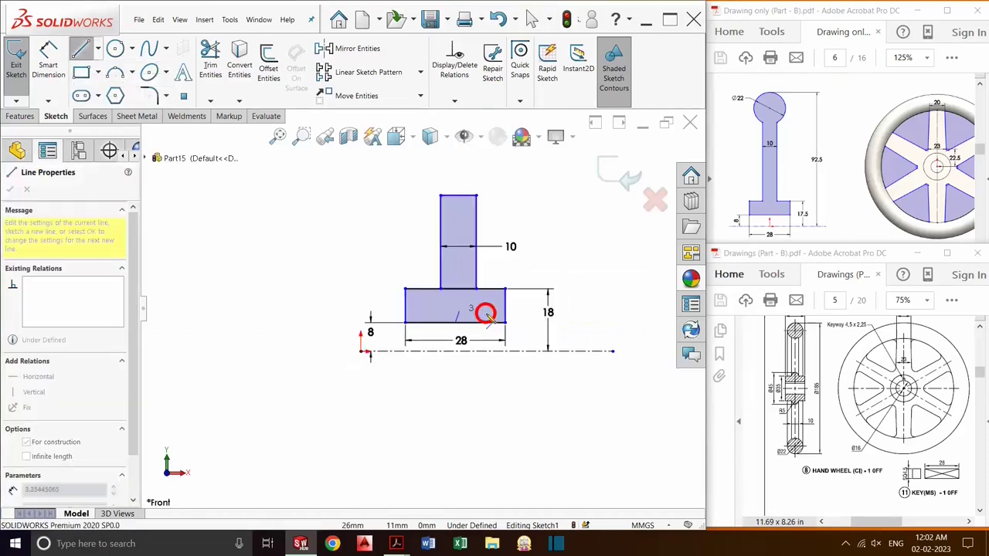
scroll(487, 309, "up", 2)
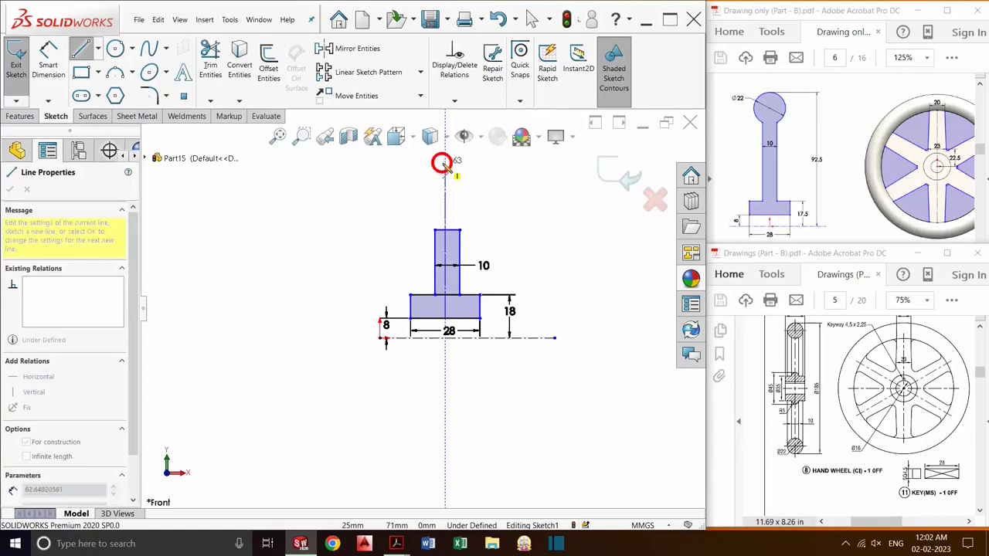
double_click(444, 164)
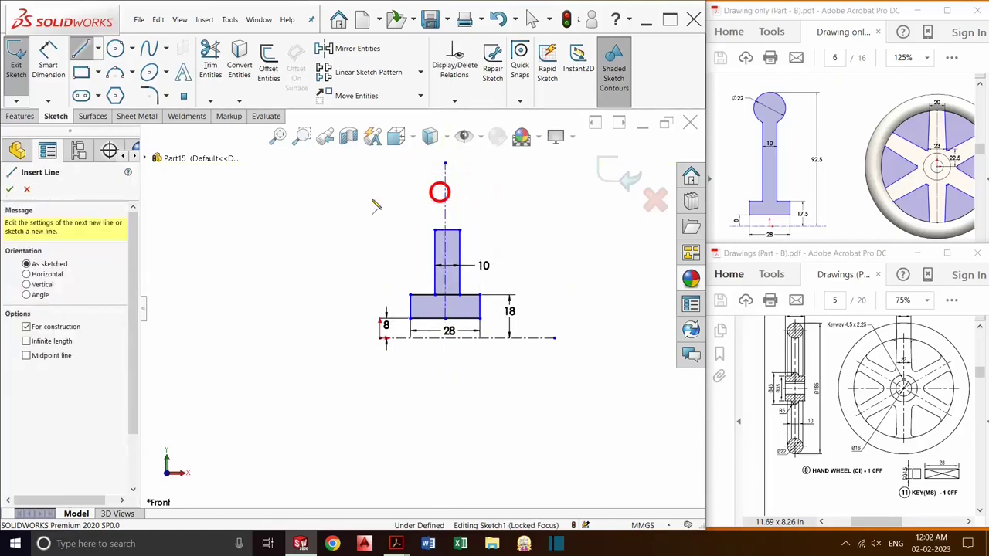
Step: Dimension the stem side 5 mm from the vertical centerline
left_click(47, 66)
scroll(462, 286, "down", 3)
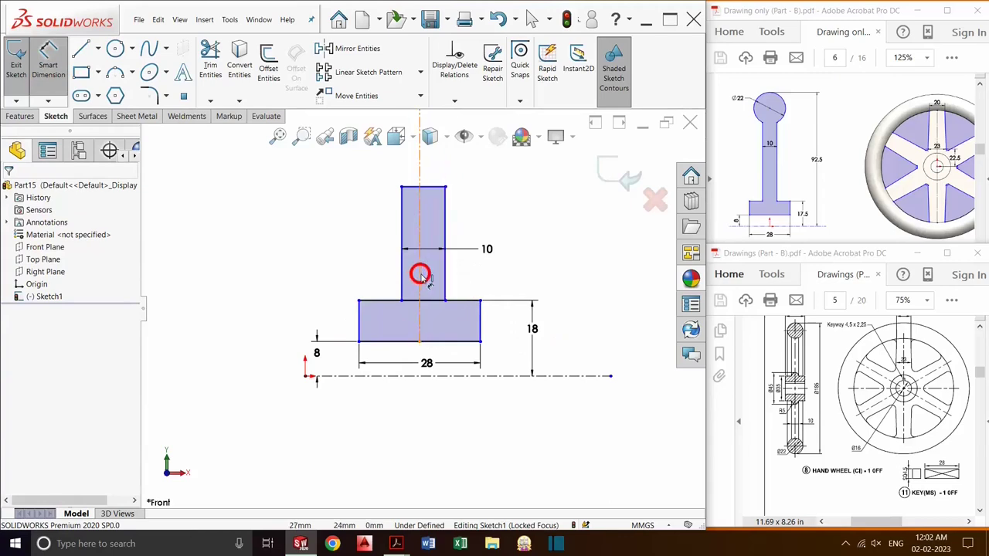
left_click(419, 276)
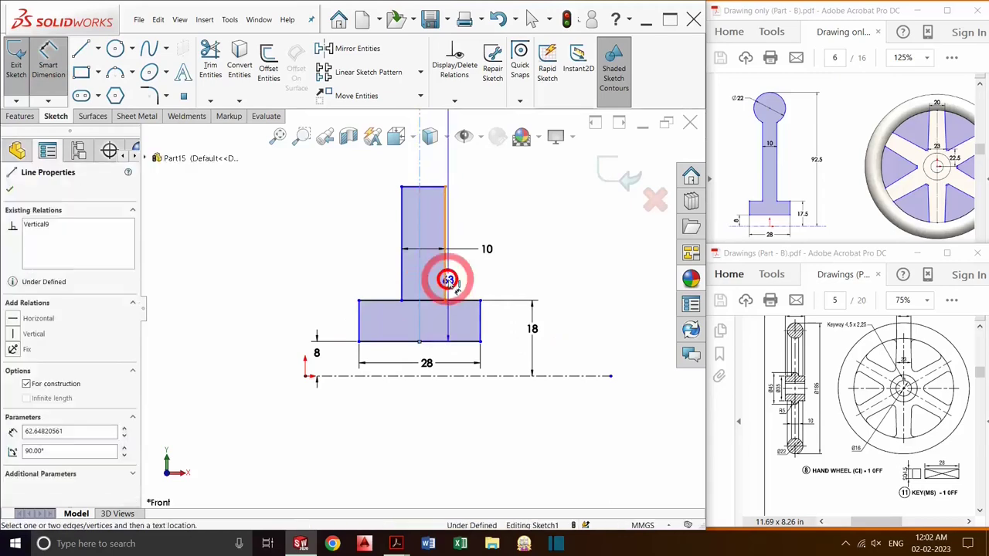
left_click(428, 316)
left_click(427, 316)
type("5")
key("Return")
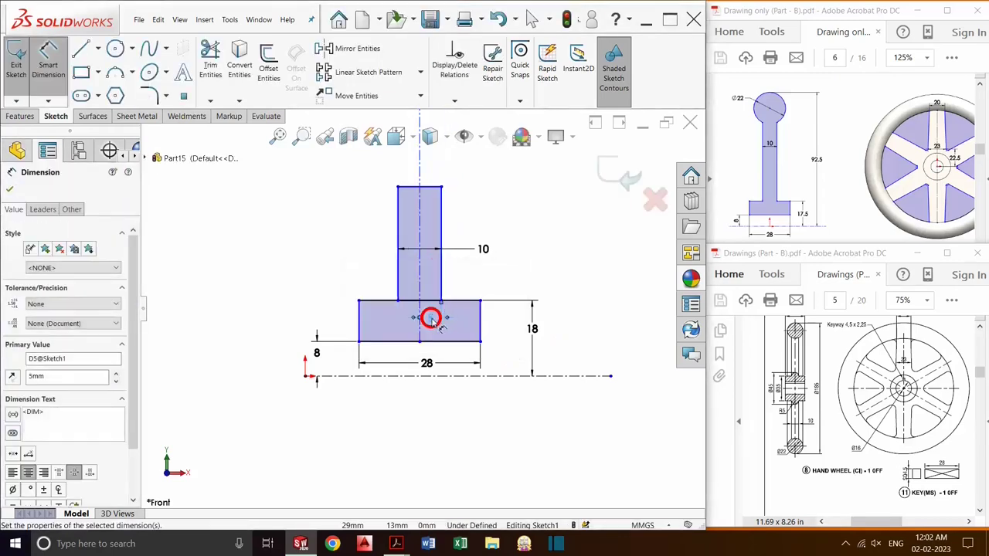
left_click(118, 50)
Step: Draw a circle on the axis above the stem, its centre 92.5 mm above the baseline
scroll(456, 221, "up", 3)
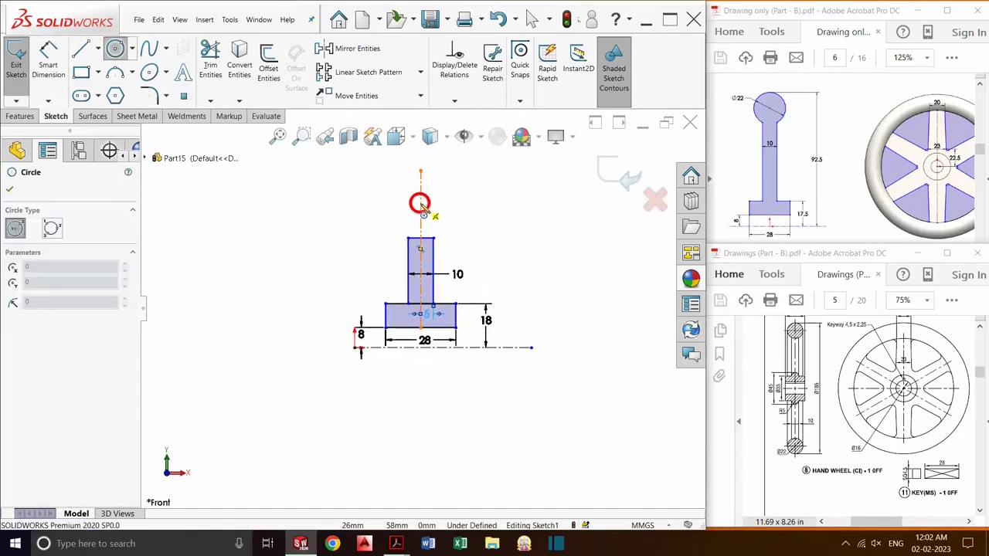
left_click(420, 203)
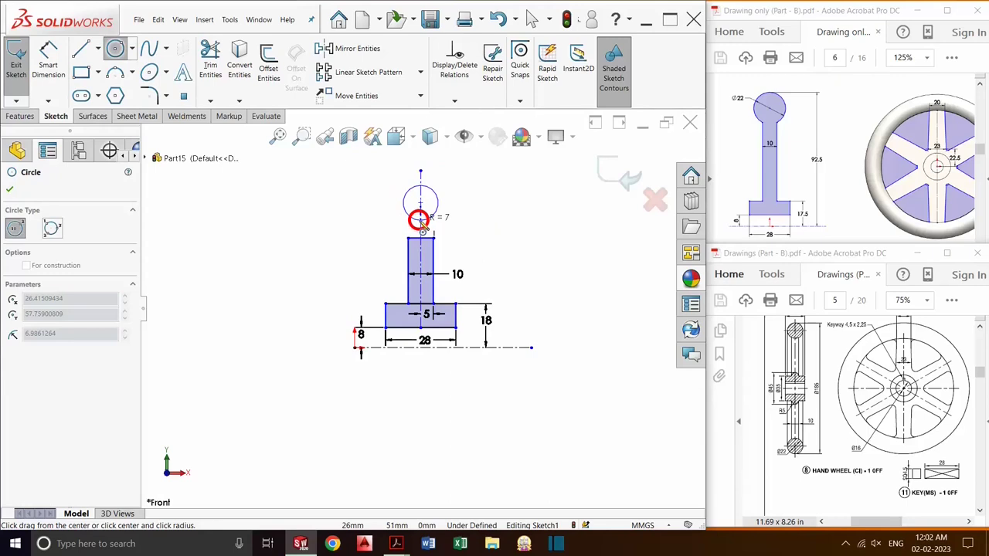
left_click(418, 219)
left_click(48, 66)
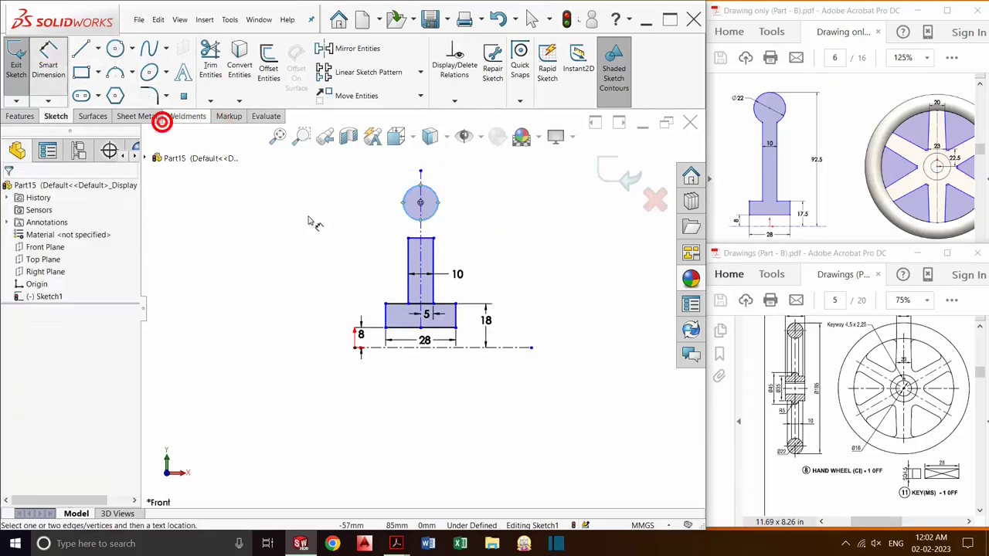
left_click(455, 346)
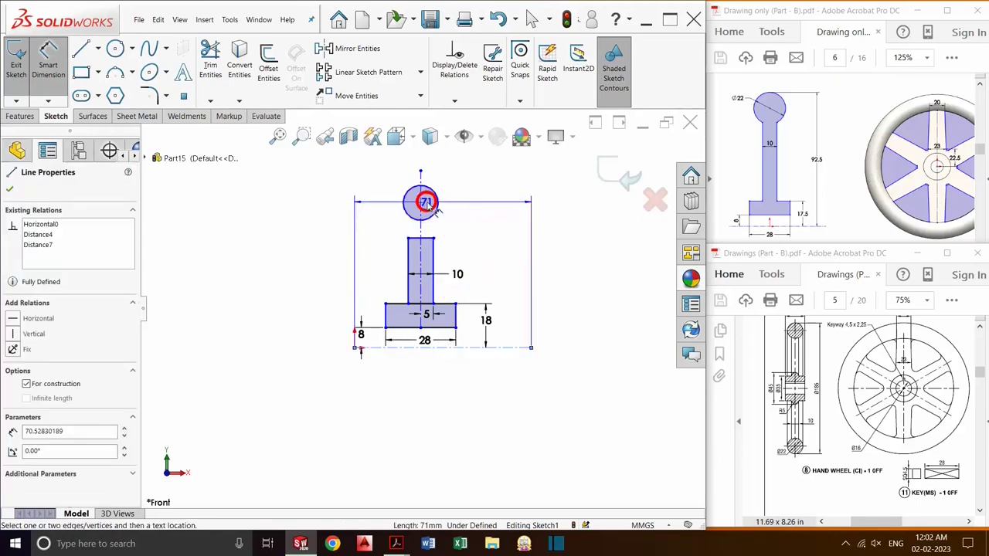
left_click(421, 203)
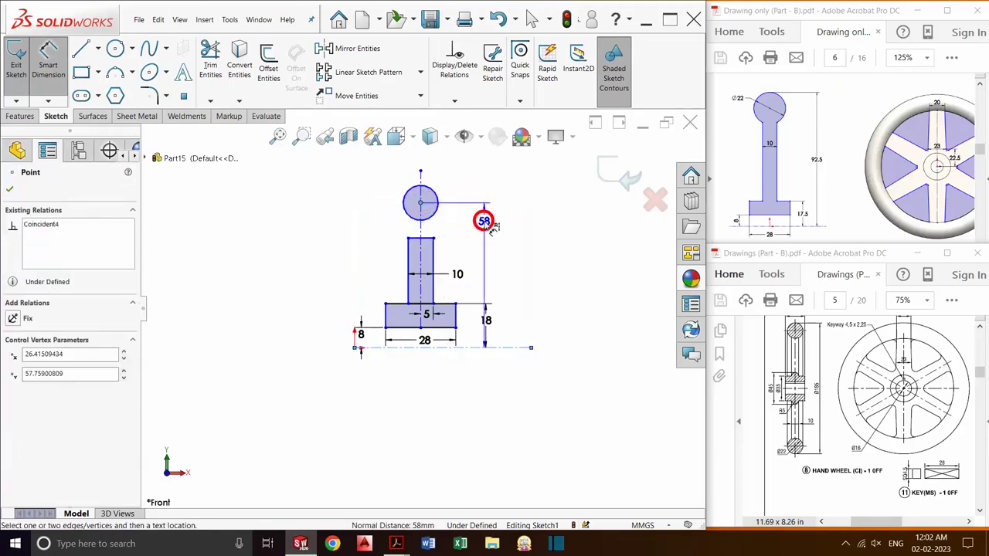
left_click(484, 222)
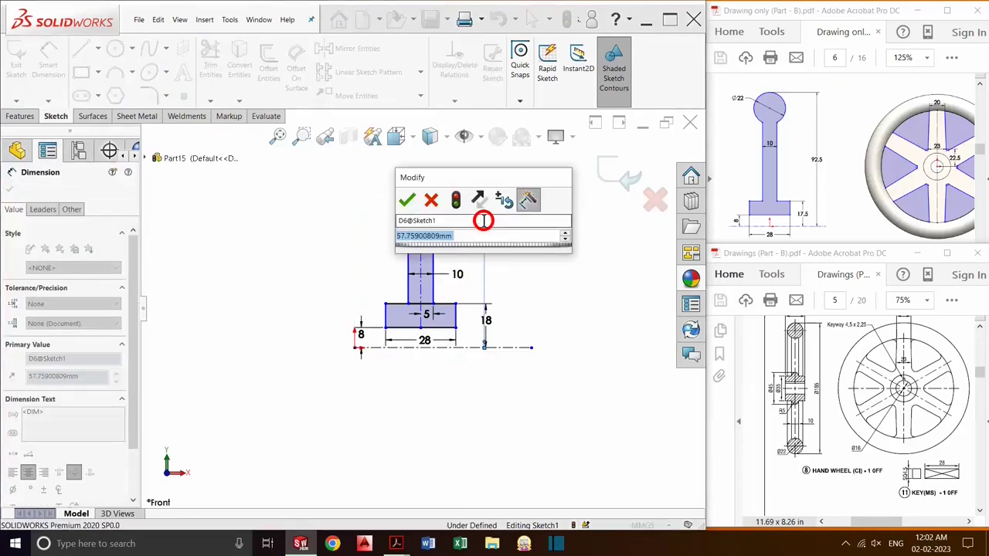
type("92.5")
key("Return")
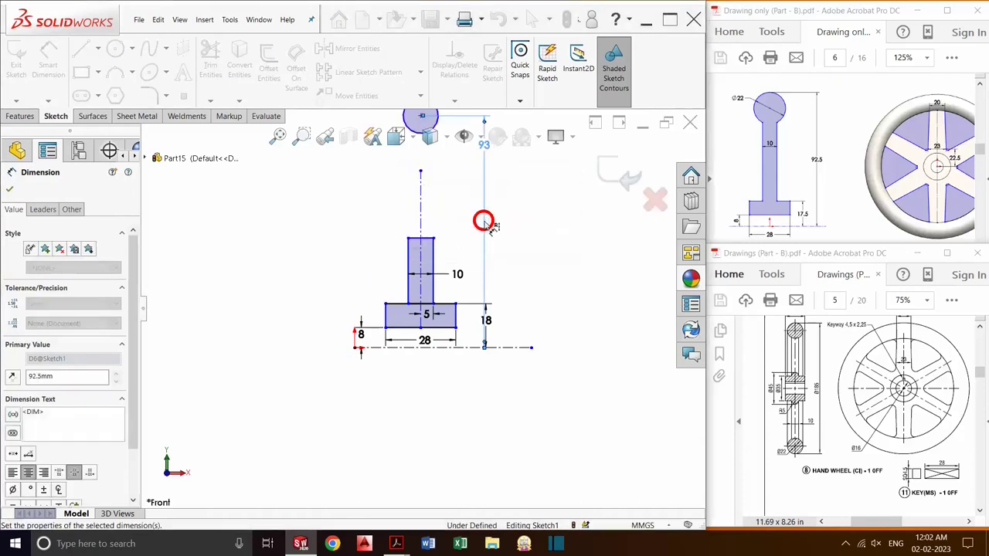
Step: Delete the stem's top edge
left_click(419, 300)
key("Delete")
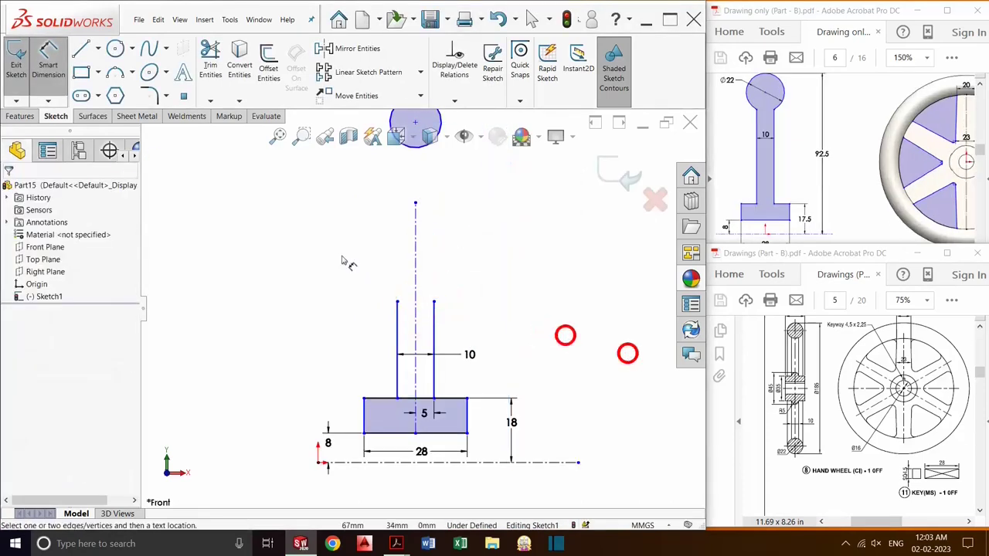
left_click(210, 100)
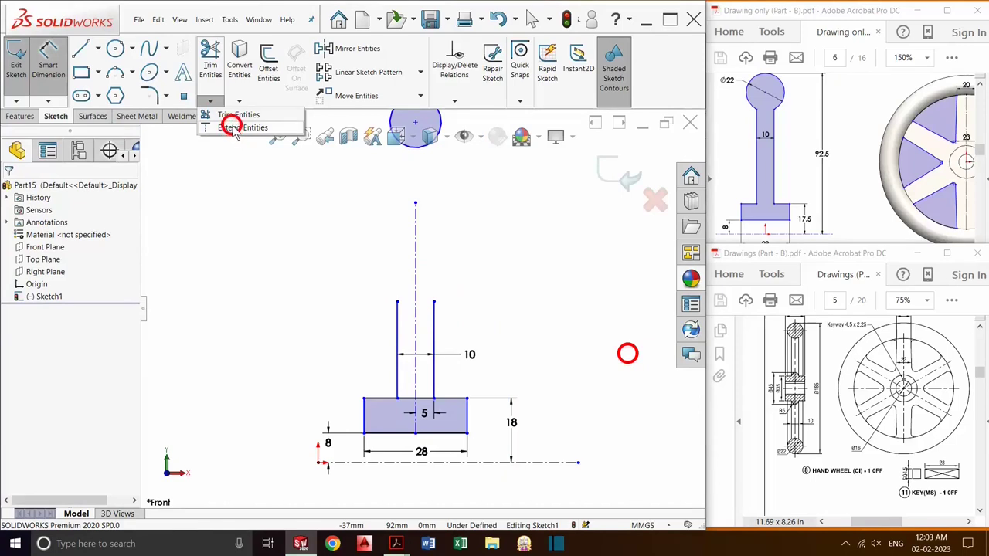
Step: Extend both stem lines to the circle and trim away the arc between them
left_click(234, 129)
left_click(434, 307)
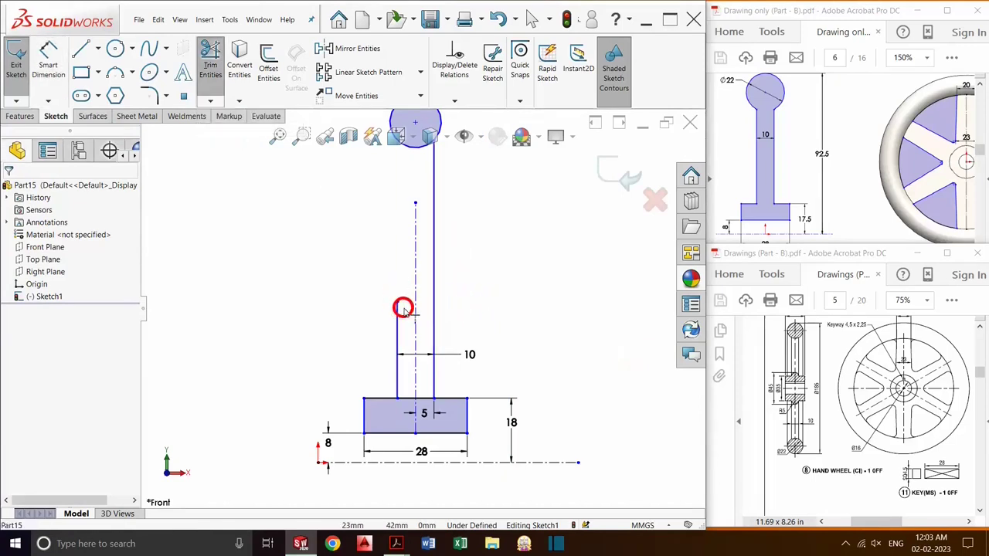
left_click(397, 308)
scroll(425, 295, "up", 3)
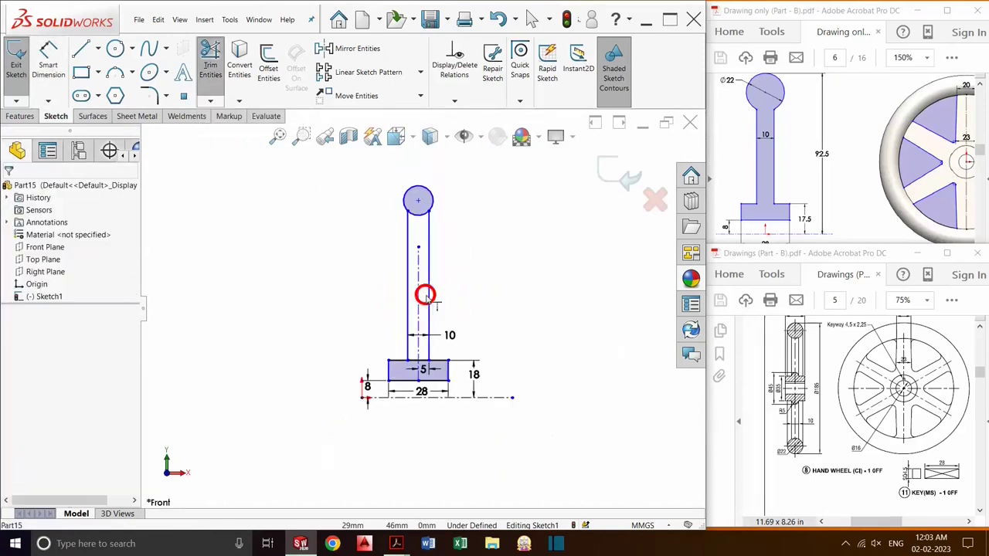
scroll(426, 189, "down", 3)
left_click(210, 65)
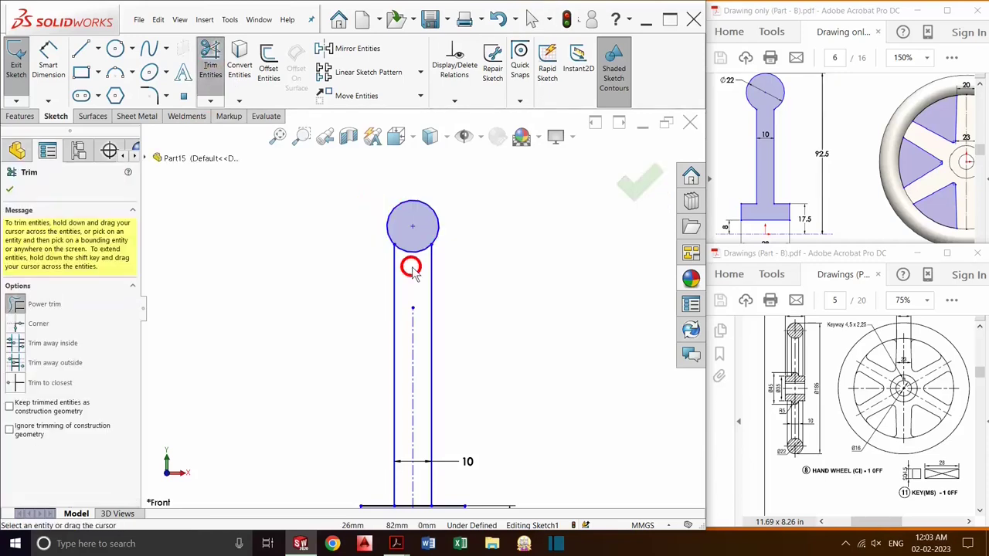
left_click_drag(412, 268, 403, 243)
key("Escape")
Step: Dimension the circle to 22 mm diameter (R11)
scroll(374, 265, "up", 2)
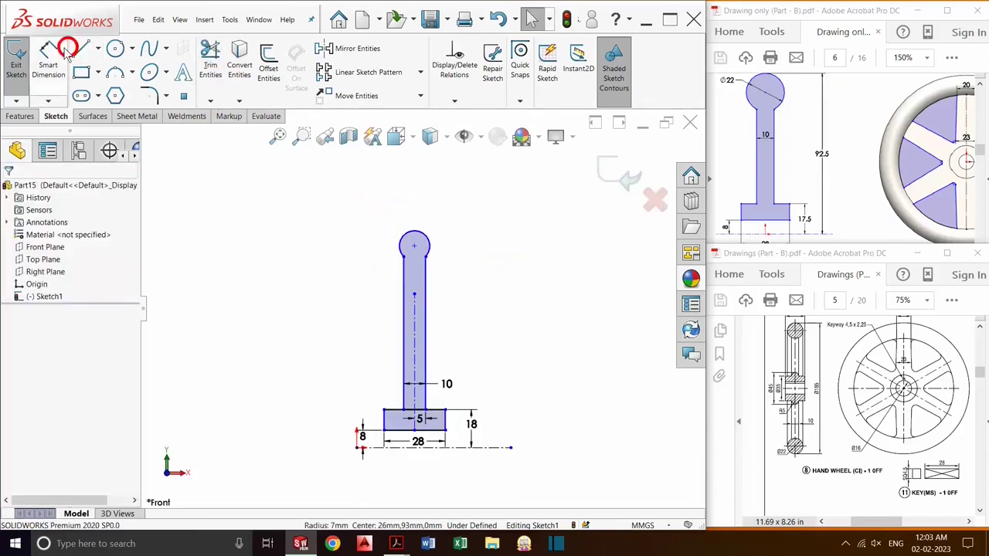
left_click(48, 62)
left_click(433, 254)
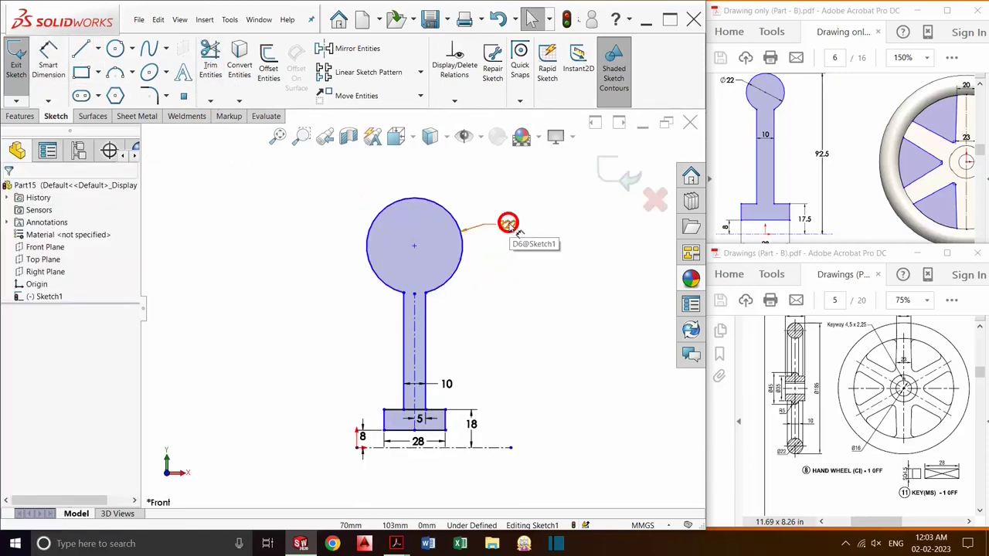
left_click(509, 224)
type("22mm")
key("Return")
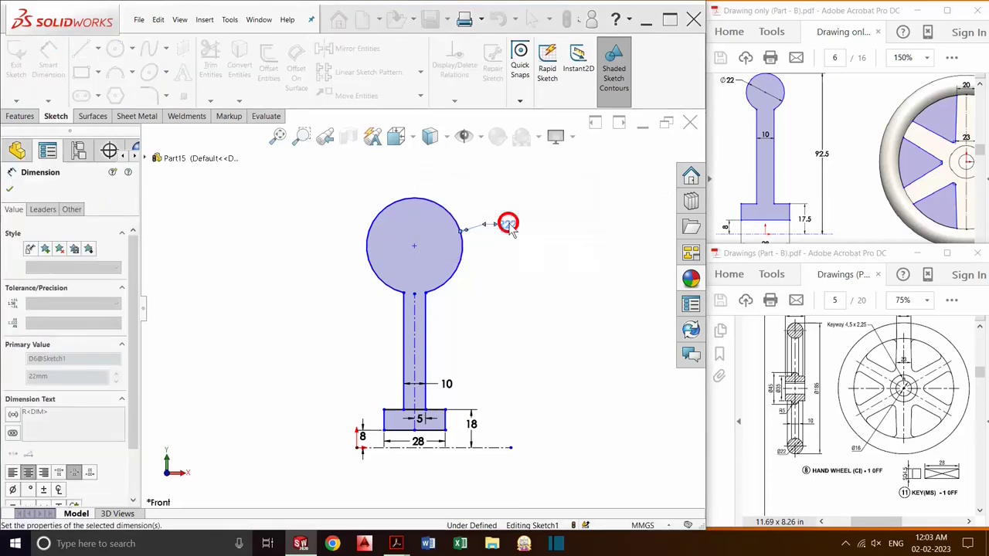
key("Escape")
Step: Trim the base's top edge between the stem lines
left_click(210, 62)
scroll(414, 418, "down", 3)
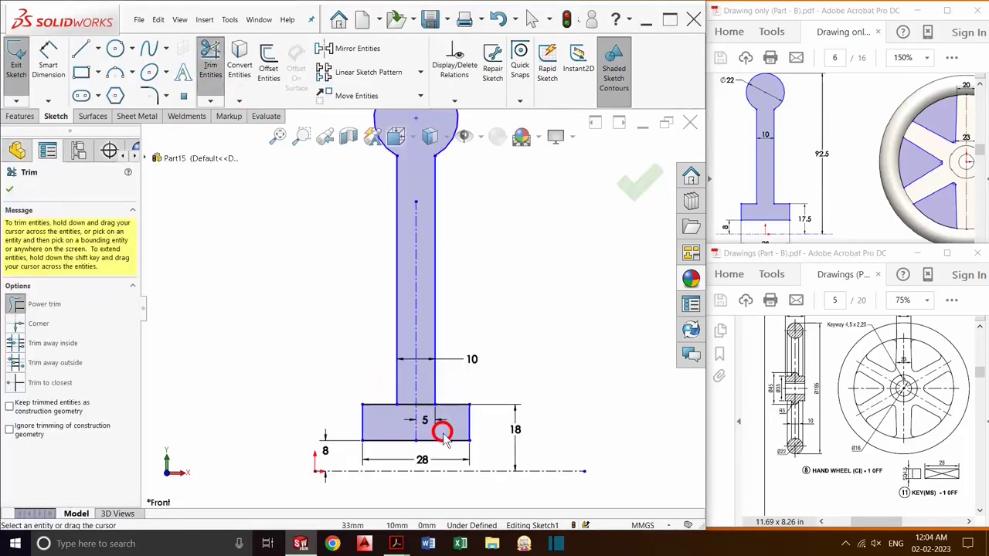
left_click_drag(421, 413, 412, 395)
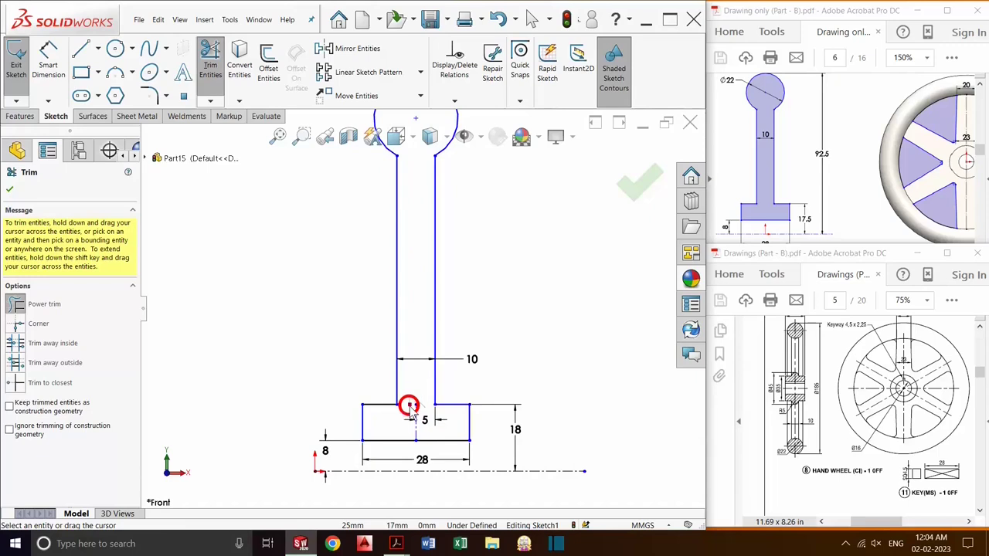
scroll(411, 403, "up", 3)
scroll(413, 402, "up", 2)
key("Escape")
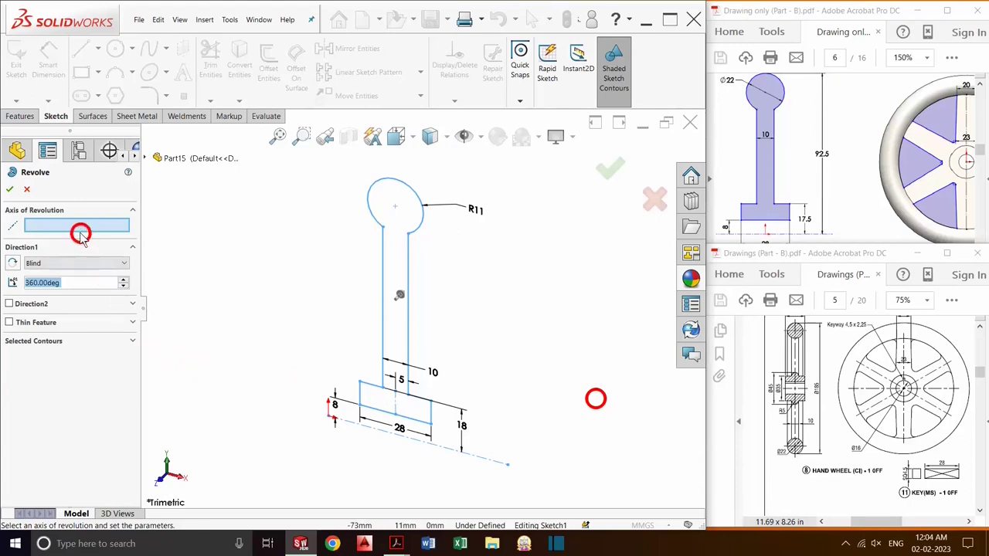
Step: Revolve the profile 360° about the bottom baseline, then orbit to select the wheel's flat face
left_click(479, 525)
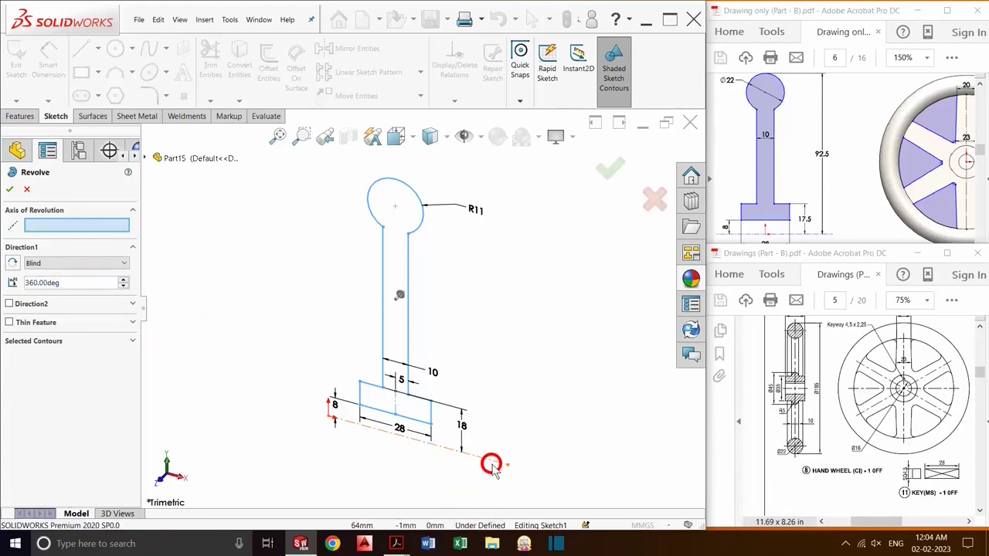
left_click(491, 466)
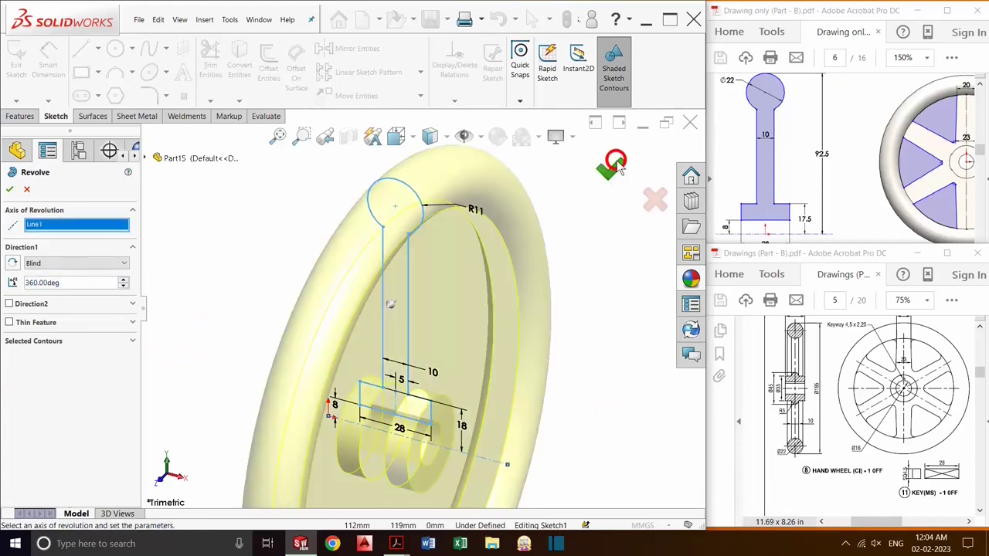
left_click(613, 165)
scroll(552, 357, "up", 3)
scroll(483, 394, "up", 3)
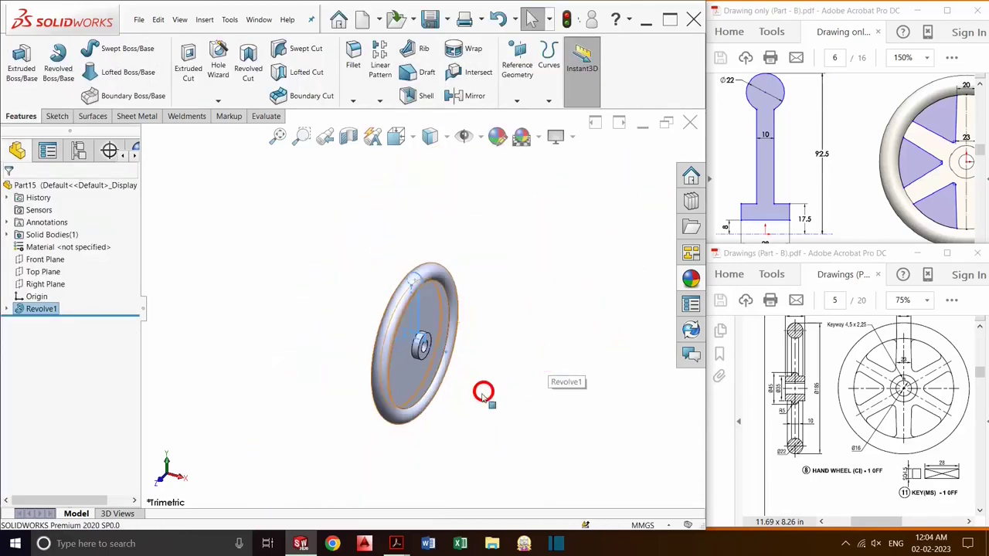
middle_click_drag(483, 393, 432, 396)
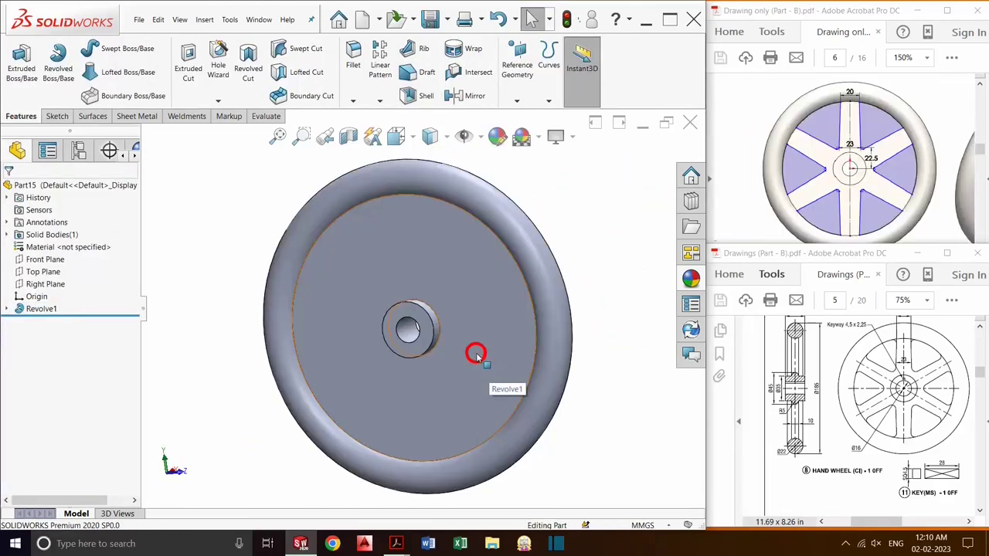
left_click(473, 354)
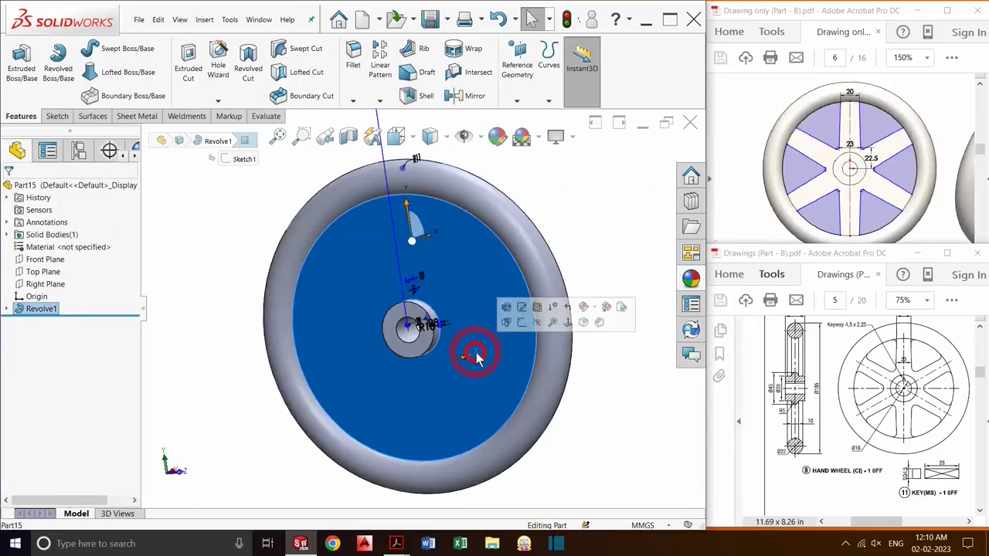
Step: View the wheel face head-on and start a cut sketch converting its outer edge
left_click(569, 323)
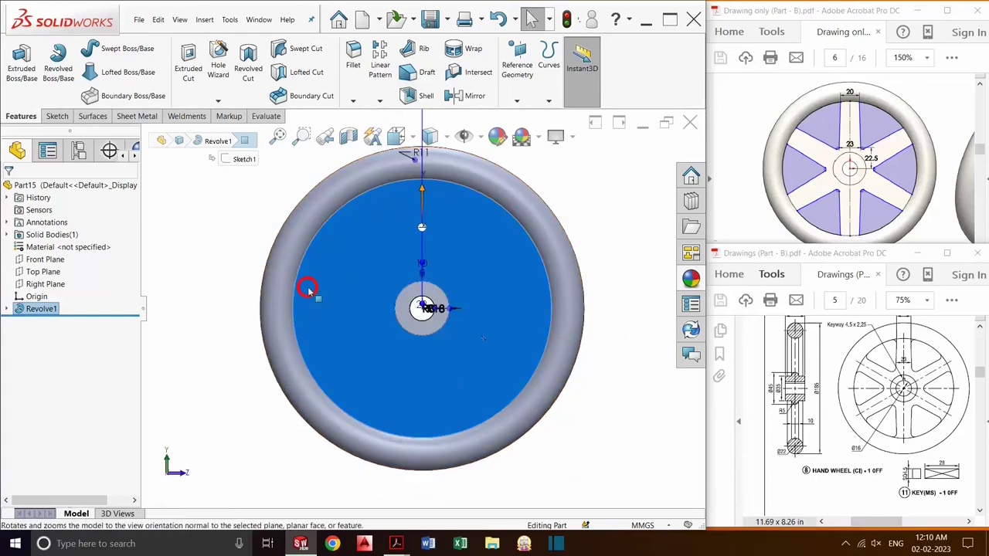
key("f")
left_click(191, 70)
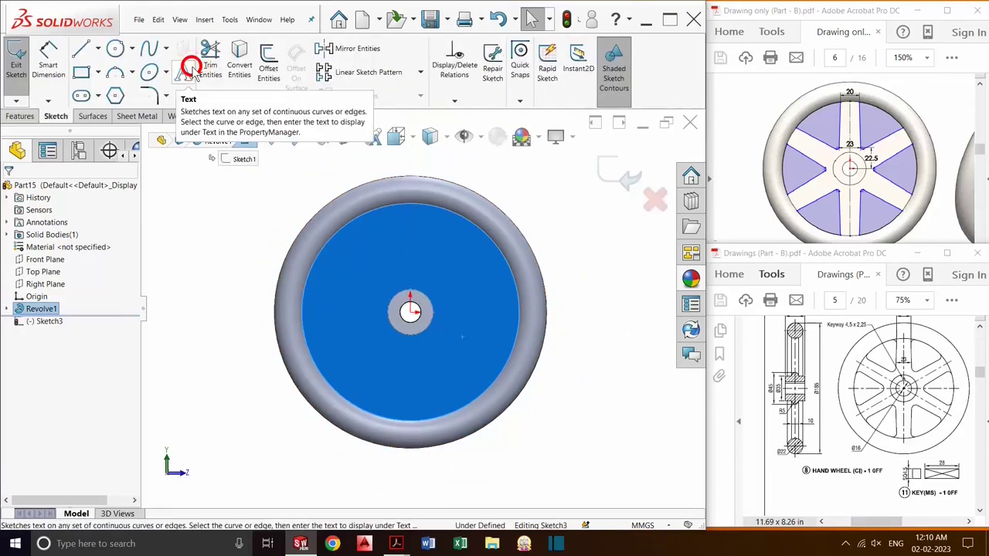
left_click(502, 266)
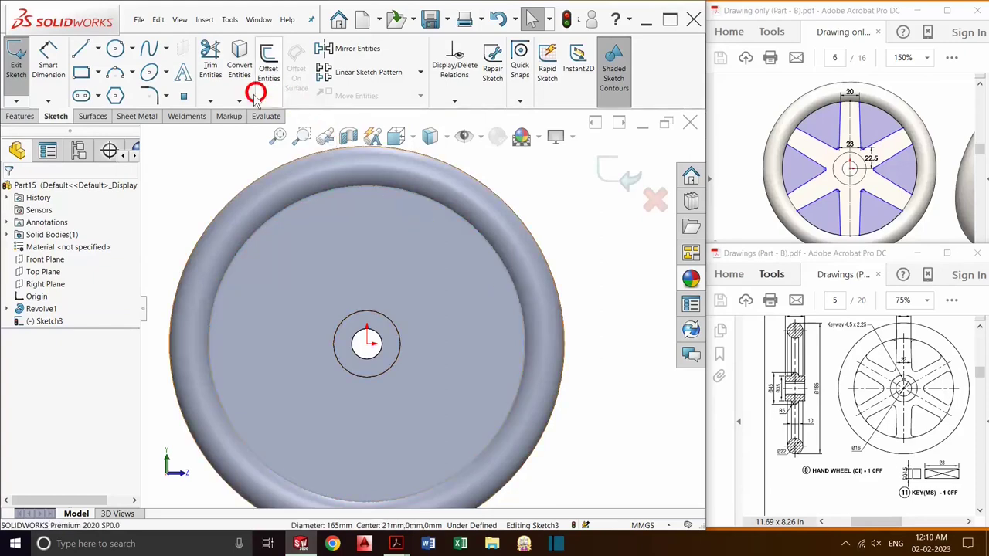
left_click(241, 66)
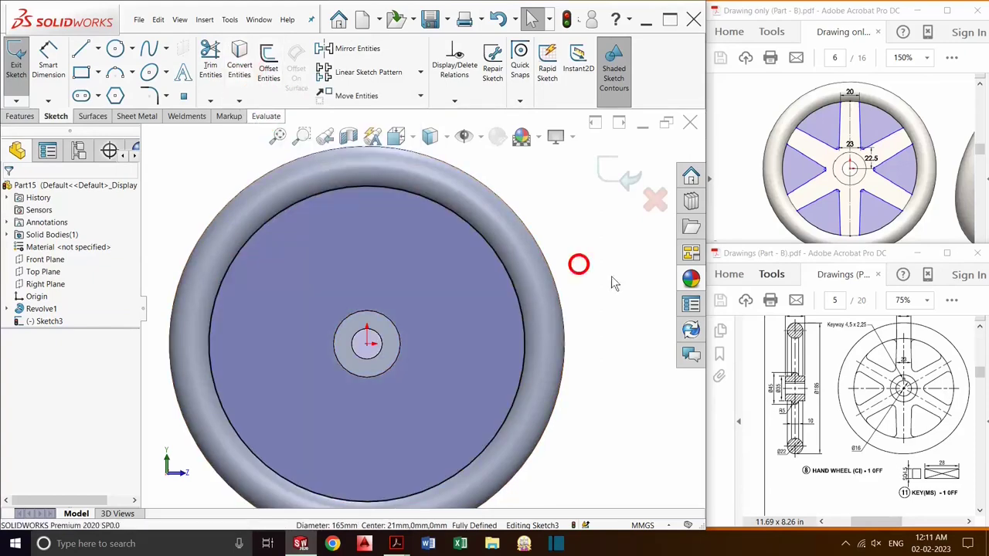
Step: Draw a vertical centerline and two horizontal midpoint lines symmetric about it
left_click(98, 48)
left_click(100, 81)
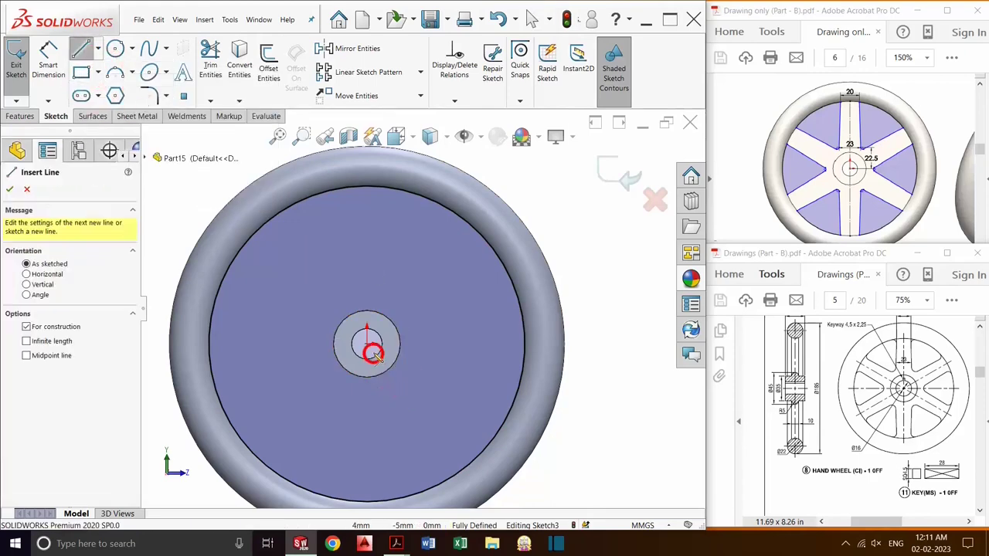
left_click(367, 187)
left_click(98, 48)
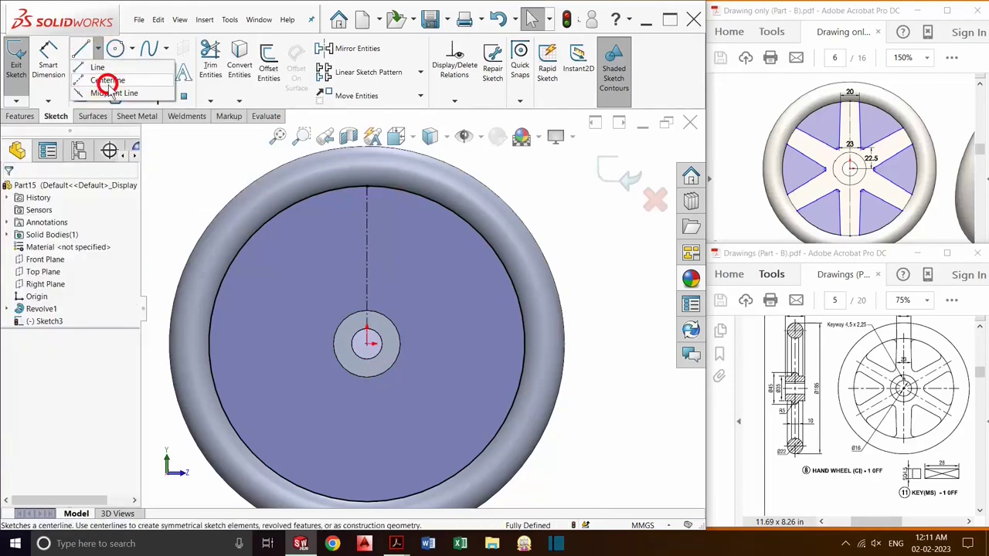
left_click(105, 94)
left_click(367, 187)
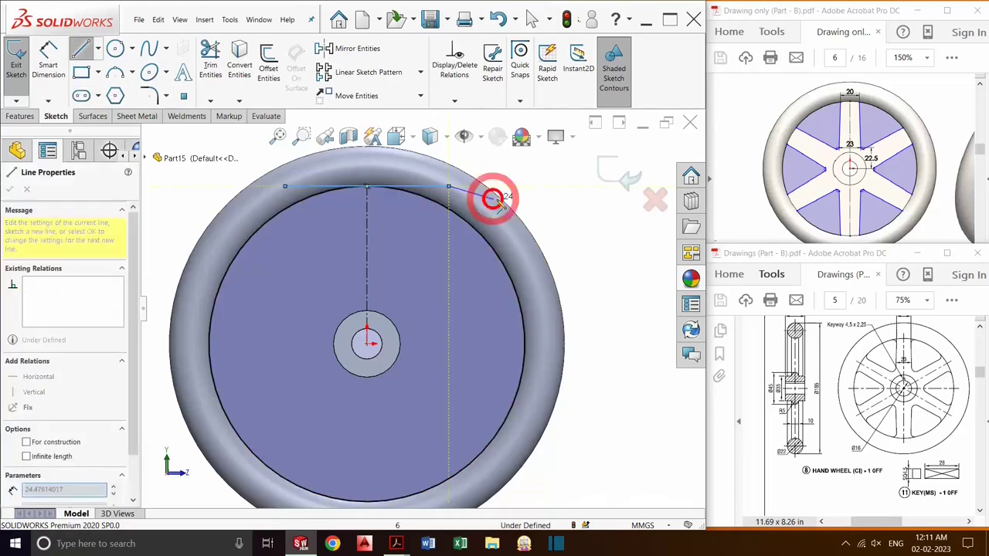
left_click(450, 187)
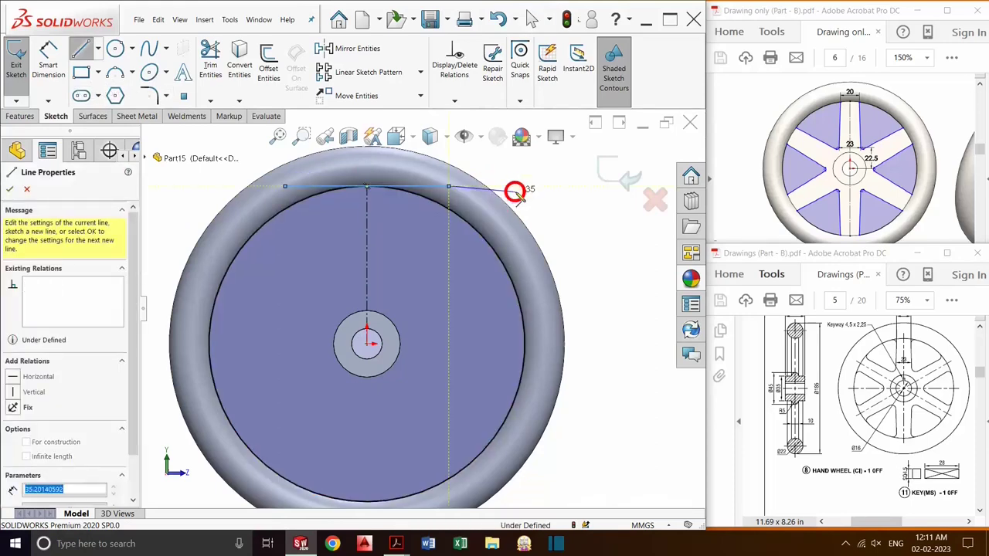
left_click(368, 285)
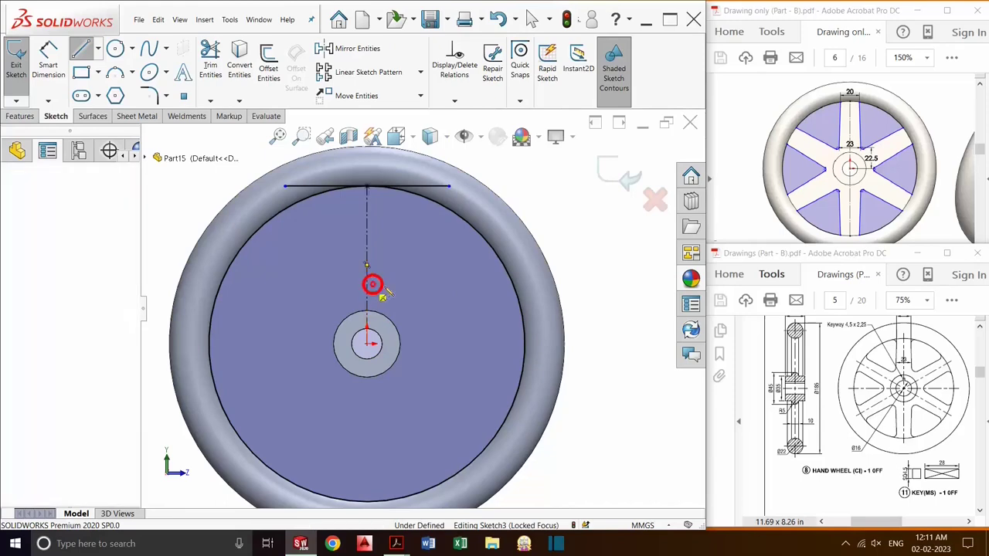
left_click(442, 285)
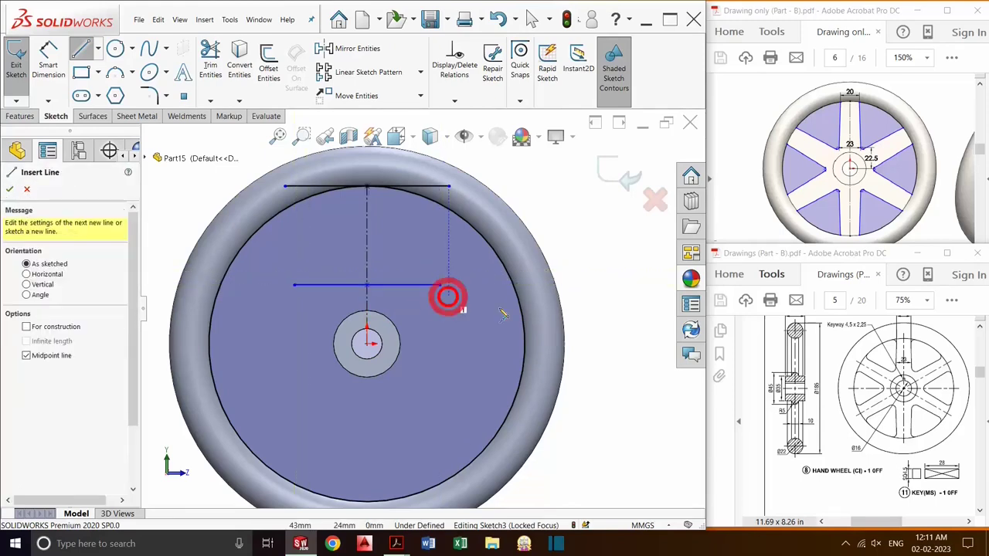
Step: Dimension the top line 20 mm long and the middle line 23 mm long
left_click(48, 58)
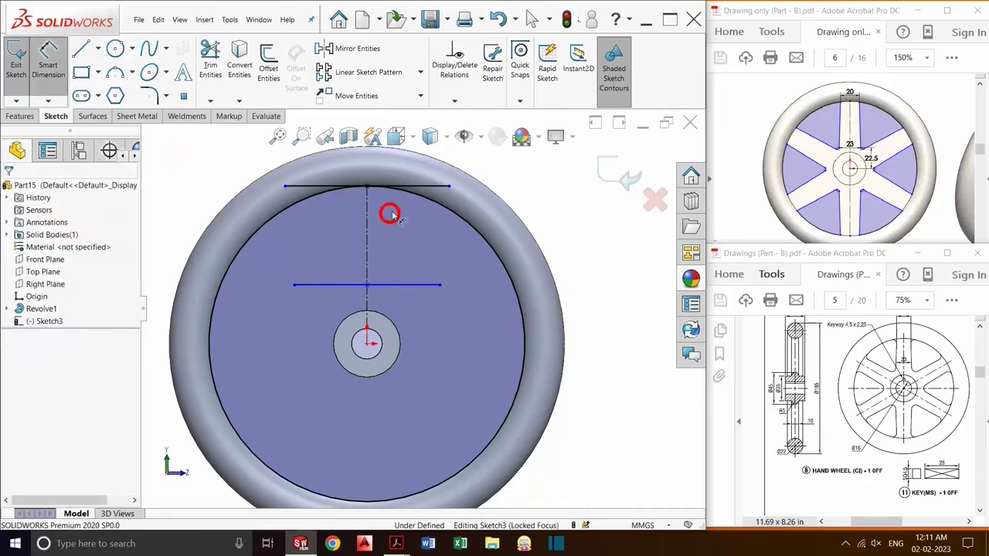
left_click(409, 186)
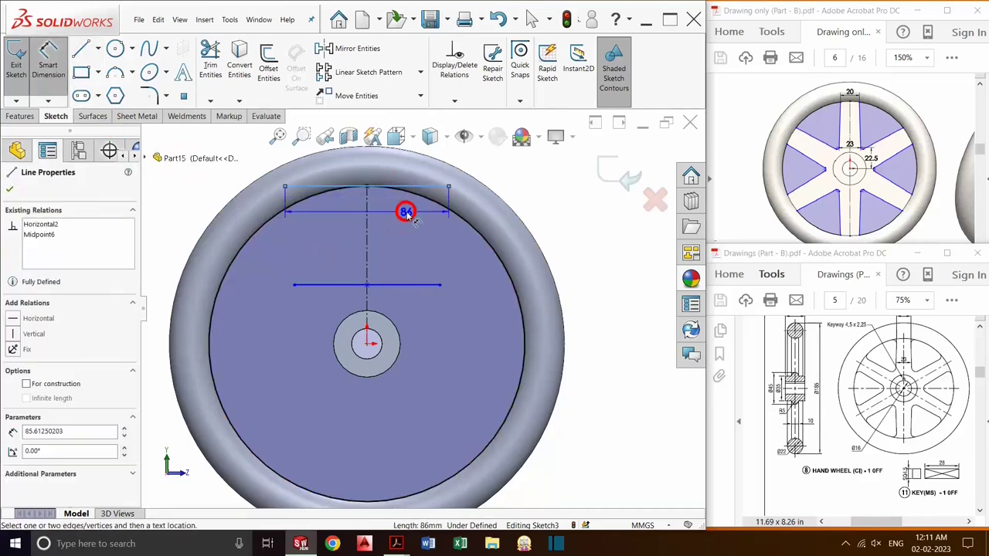
left_click(407, 215)
type("86")
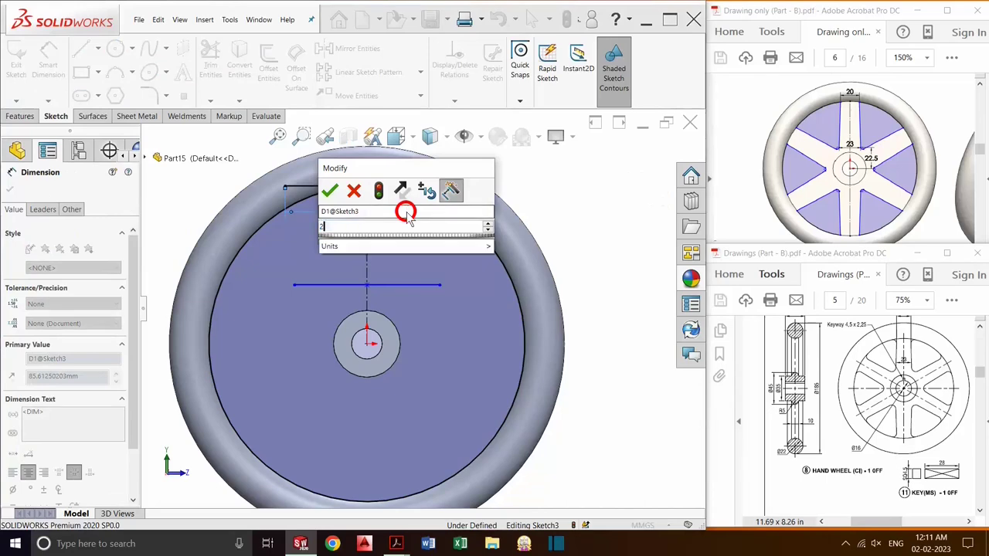
key("Return")
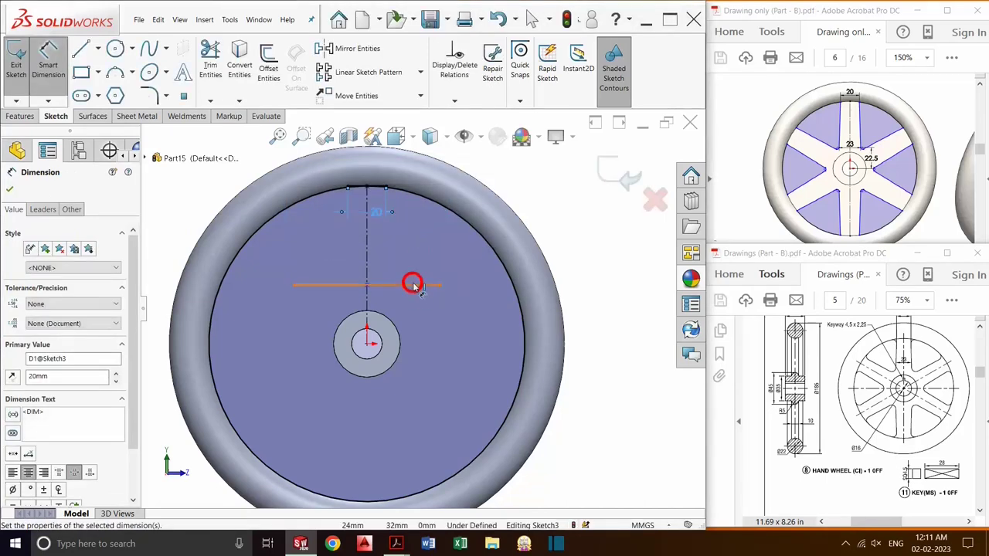
left_click(417, 269)
left_click(413, 263)
type("2")
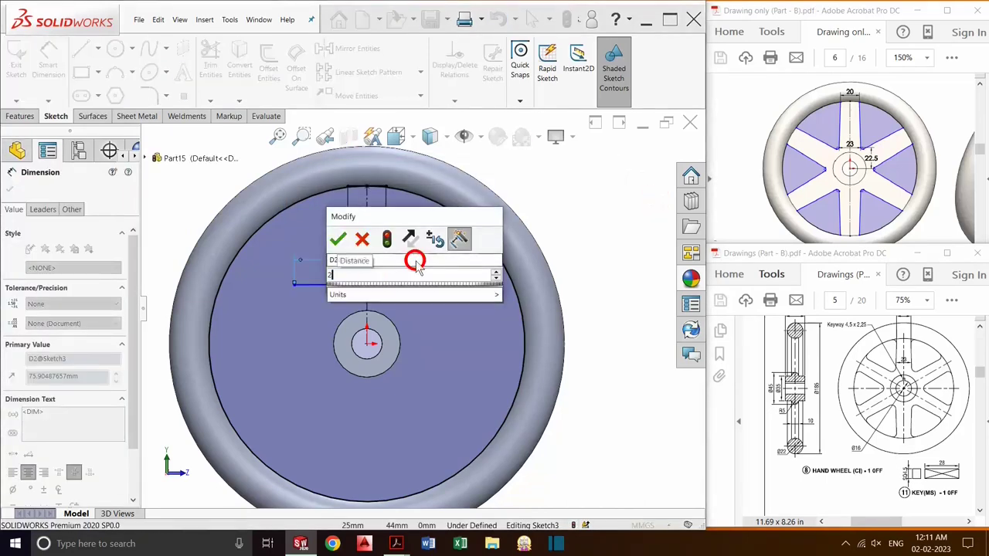
type("3")
key("Return")
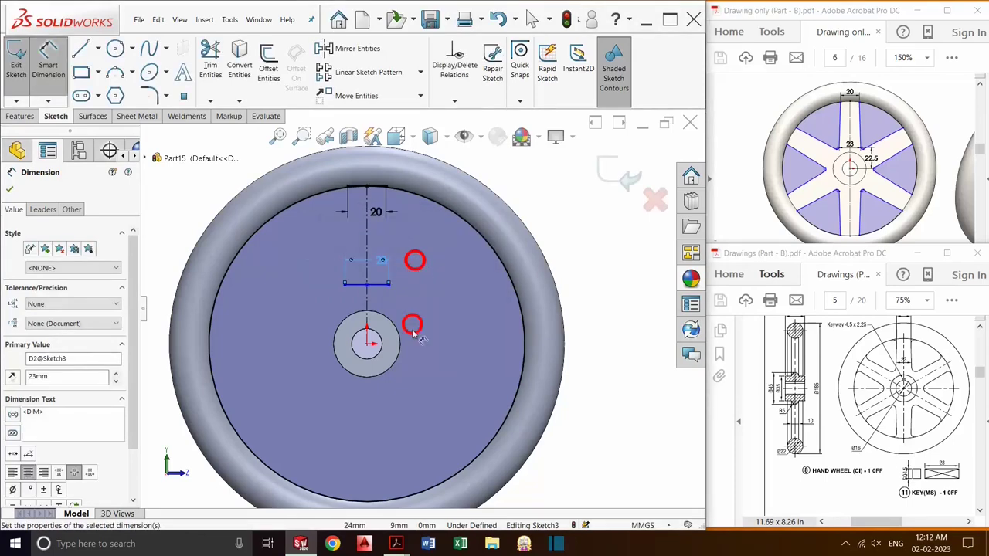
Step: Place the middle line 22.5 mm from the wheel centre
left_click(371, 351)
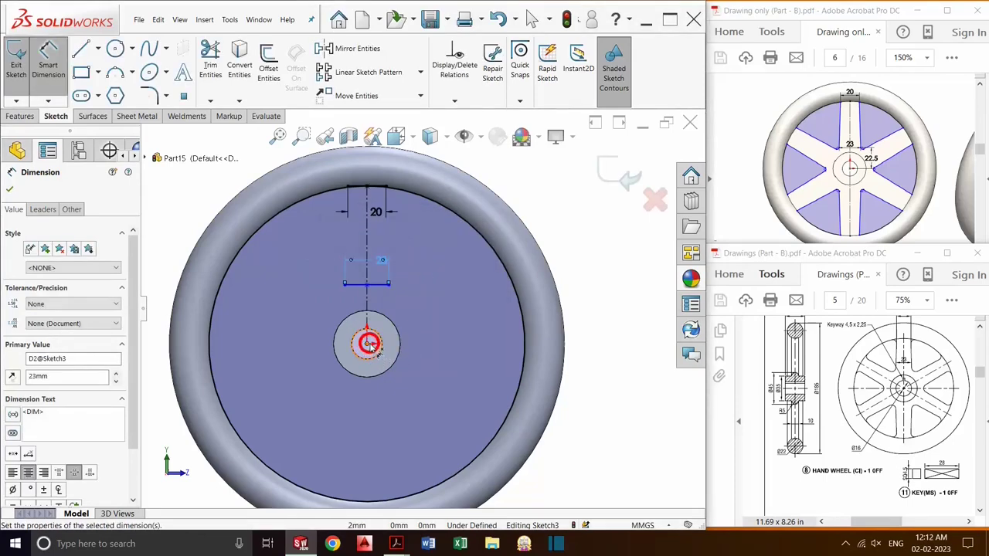
left_click(391, 292)
left_click(378, 284)
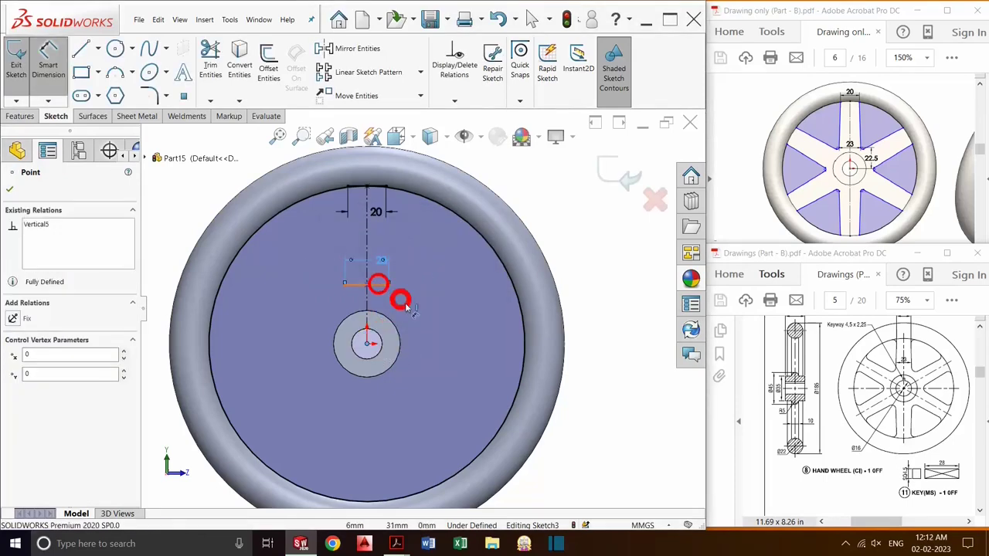
left_click(427, 323)
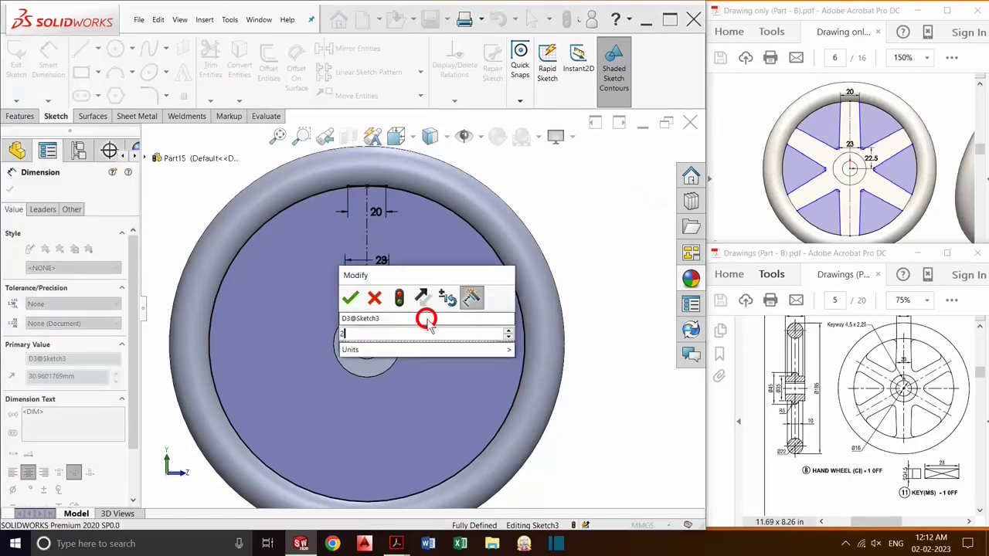
type("22.5")
key("Return")
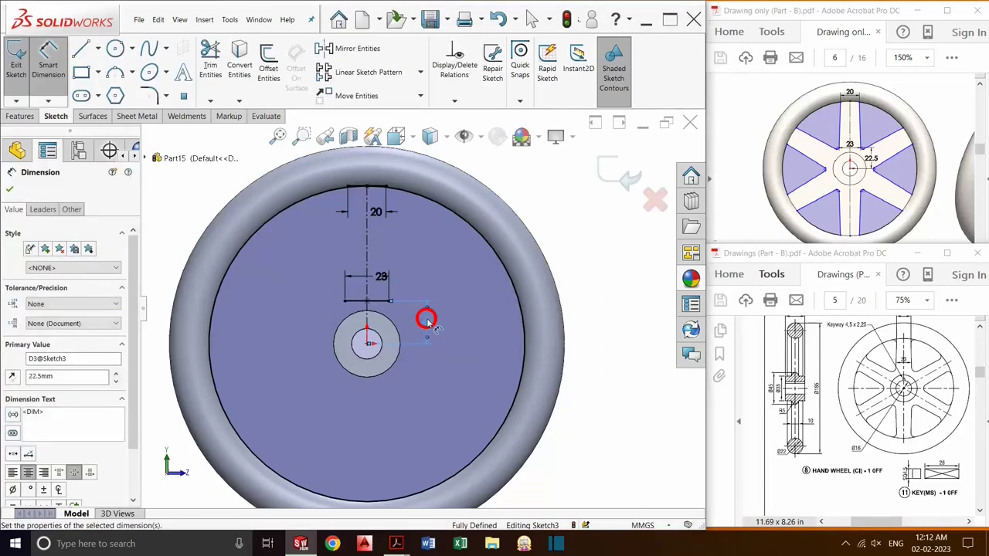
mouse_move(193, 159)
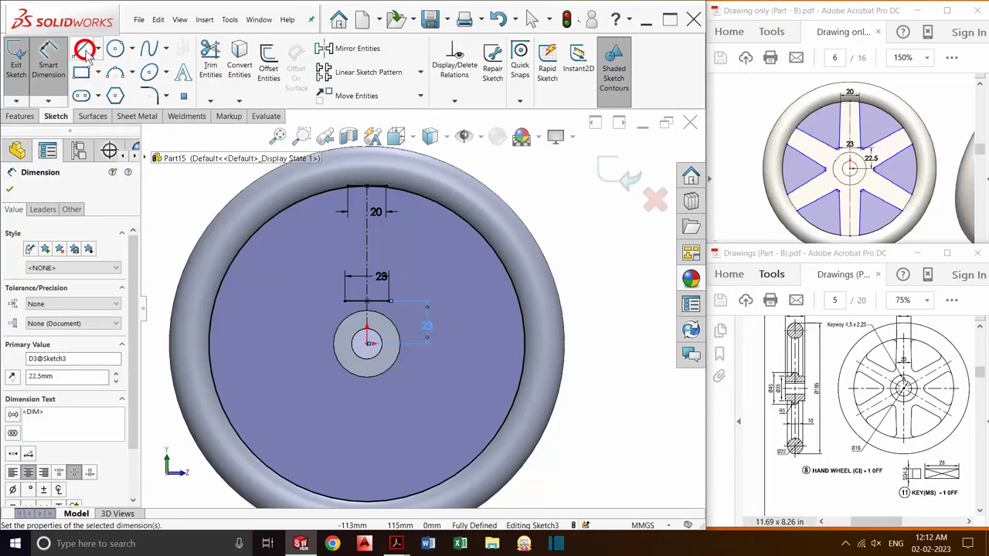
Step: Draw the spoke's side line from the rim's top edge down to the middle line
left_click(84, 49)
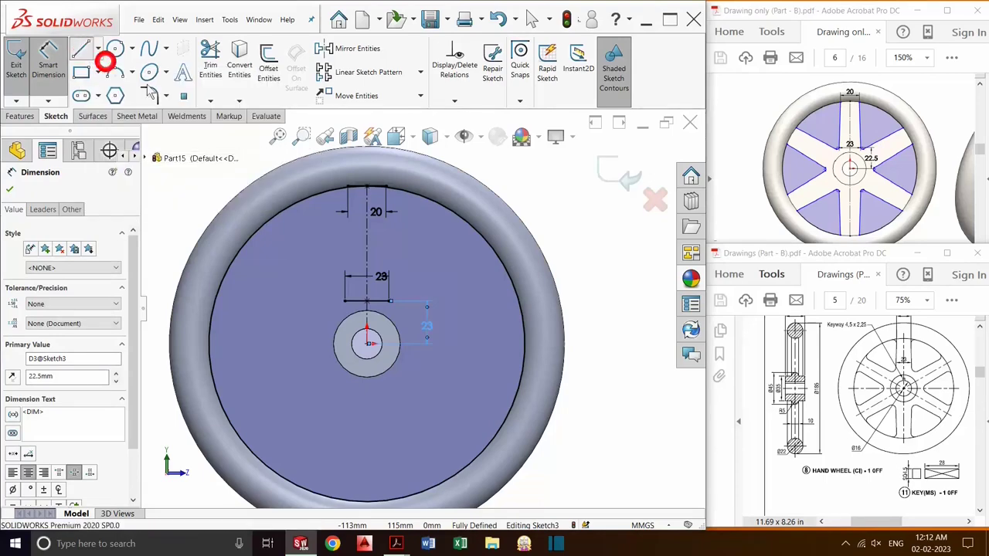
left_click(344, 187)
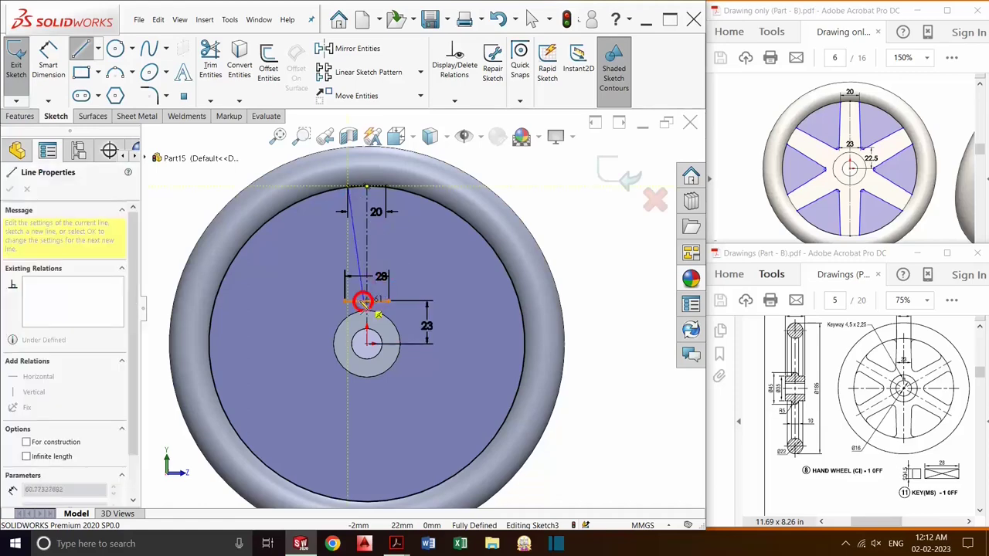
left_click(343, 299)
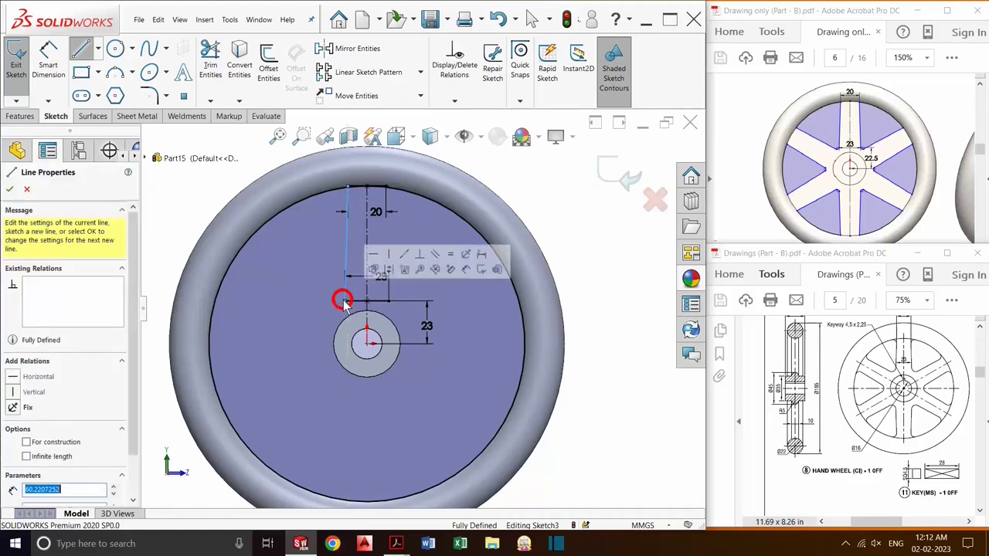
scroll(371, 224, "down", 3)
scroll(379, 238, "down", 2)
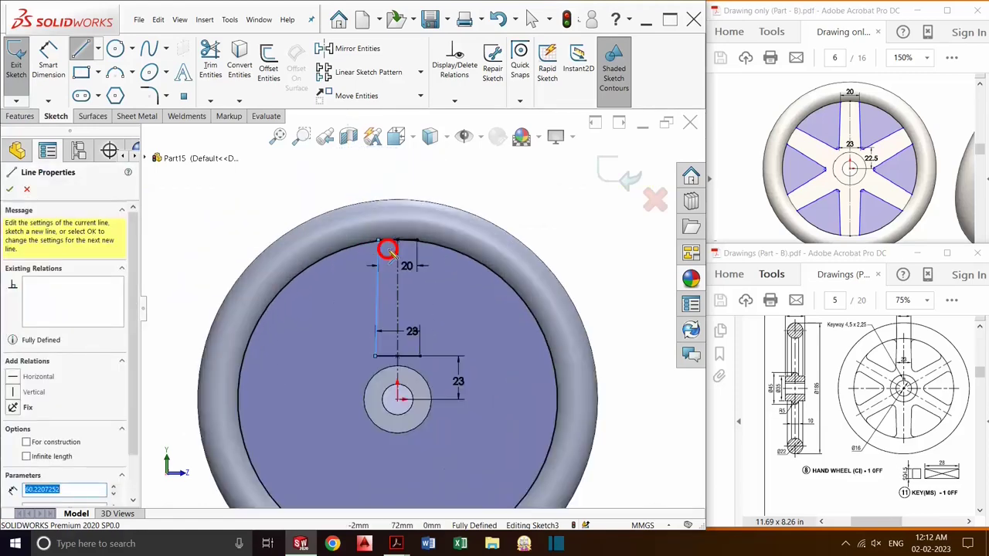
scroll(389, 250, "down", 2)
scroll(410, 261, "down", 2)
scroll(399, 249, "down", 2)
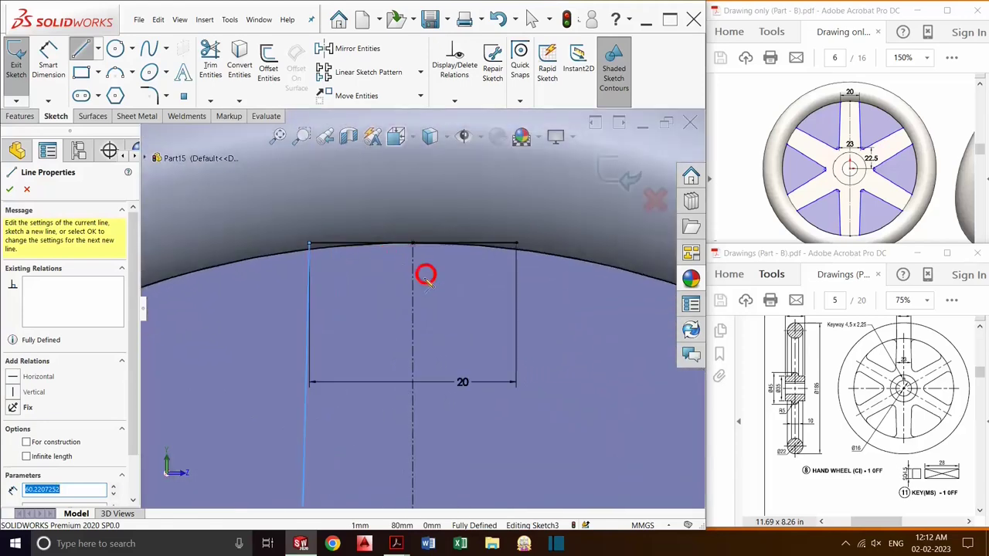
key("Escape")
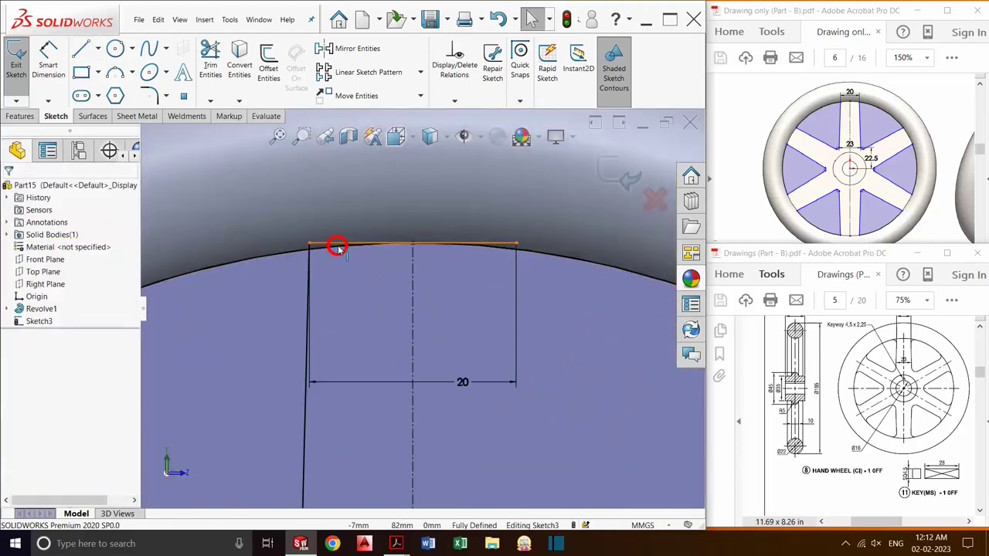
Step: Delete the spoke's 20 mm top horizontal line together with its dimension
left_click(334, 244)
key("Delete")
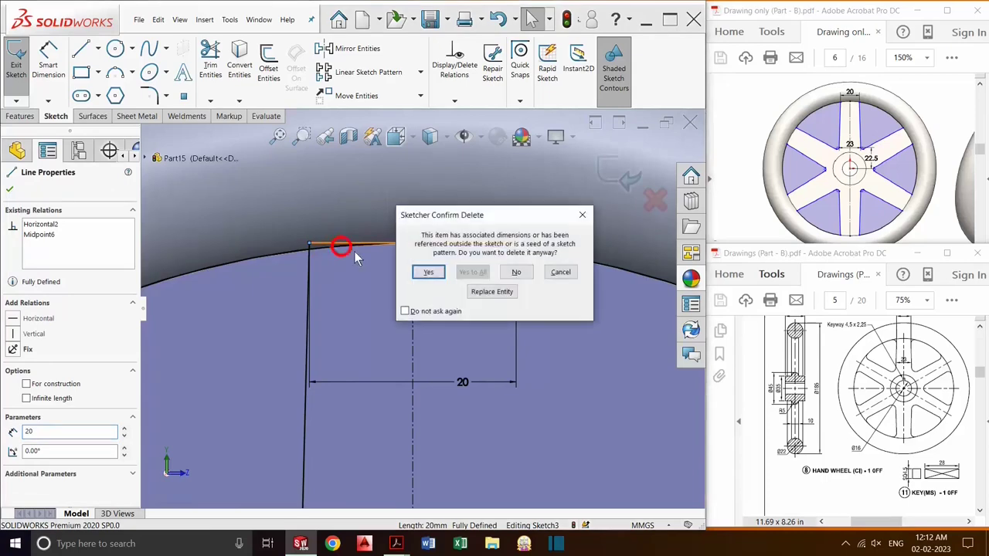
left_click(431, 274)
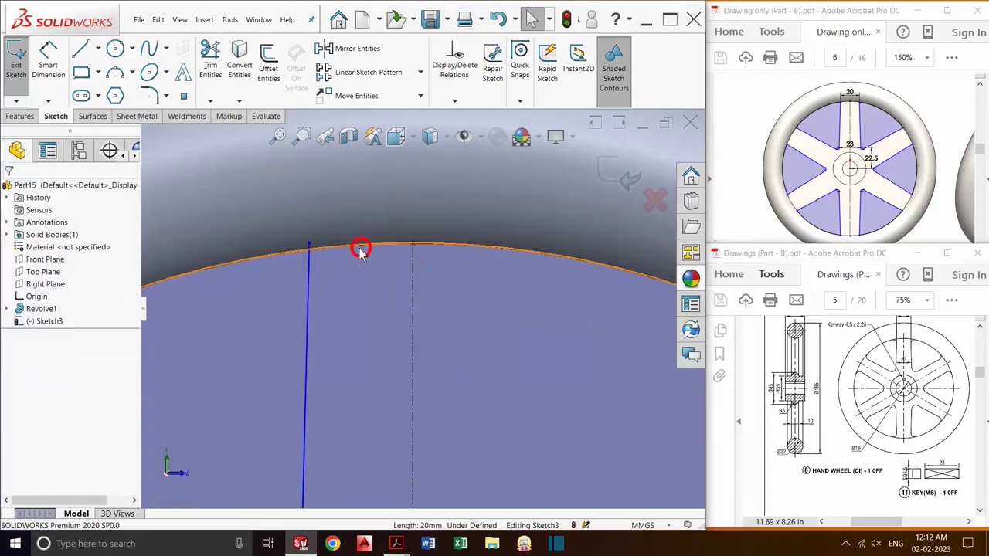
scroll(343, 255, "down", 1)
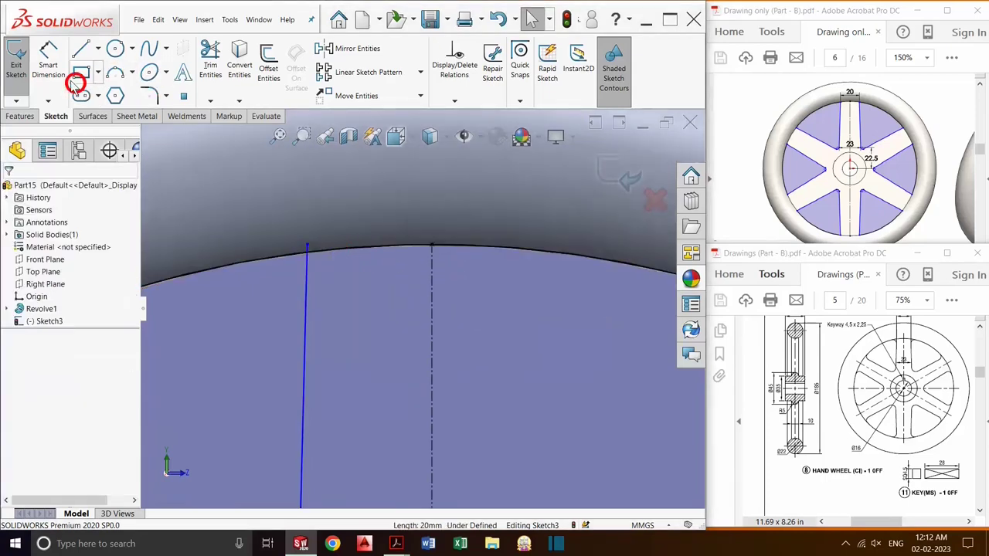
Step: Activate Trim Entities and zoom in and out around the spoke outline
left_click(209, 68)
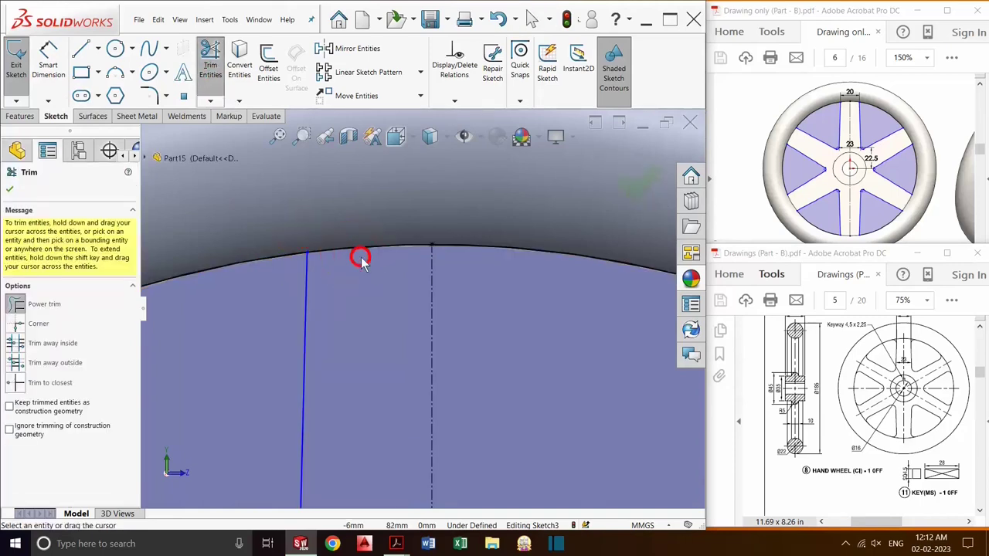
scroll(340, 257, "down", 2)
scroll(309, 266, "down", 1)
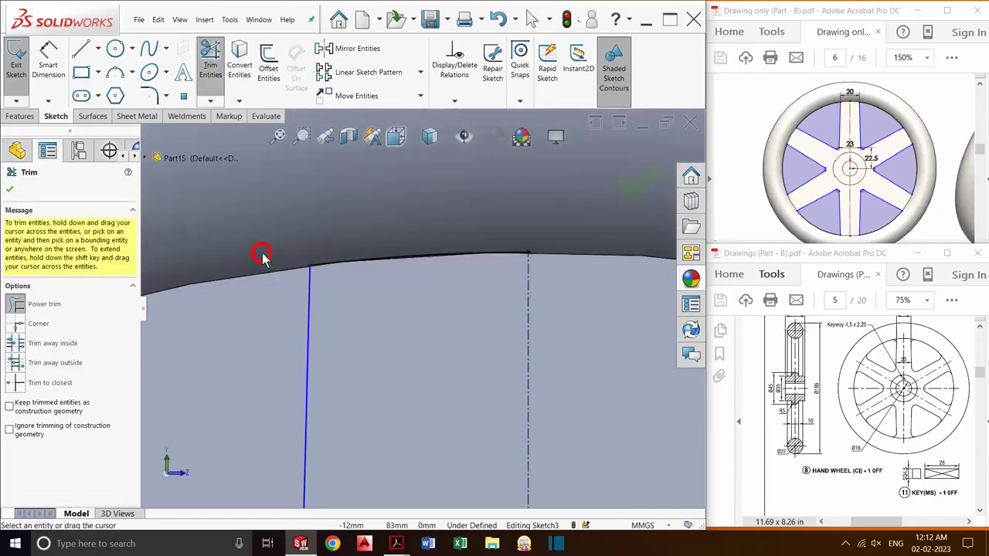
scroll(263, 259, "up", 1)
scroll(263, 262, "up", 1)
scroll(419, 309, "down", 2)
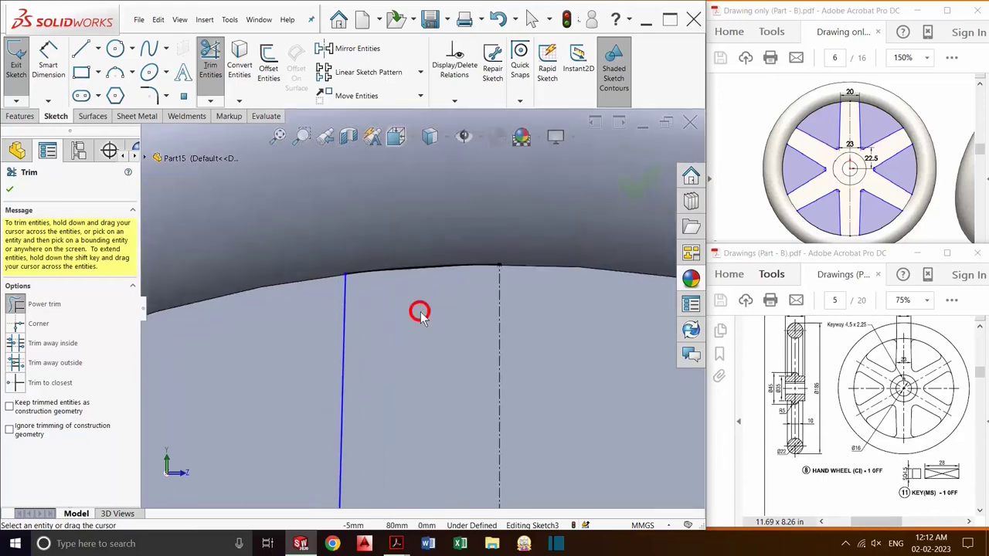
scroll(371, 283, "up", 2)
scroll(371, 283, "up", 3)
scroll(419, 319, "down", 3)
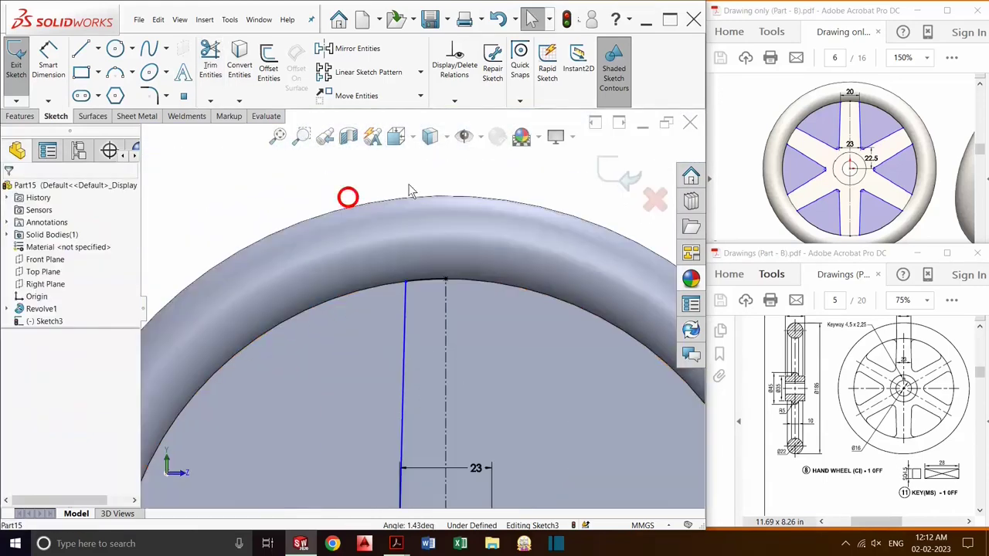
Step: Mirror the spoke edge line and rim arc about the vertical centreline
left_click(357, 48)
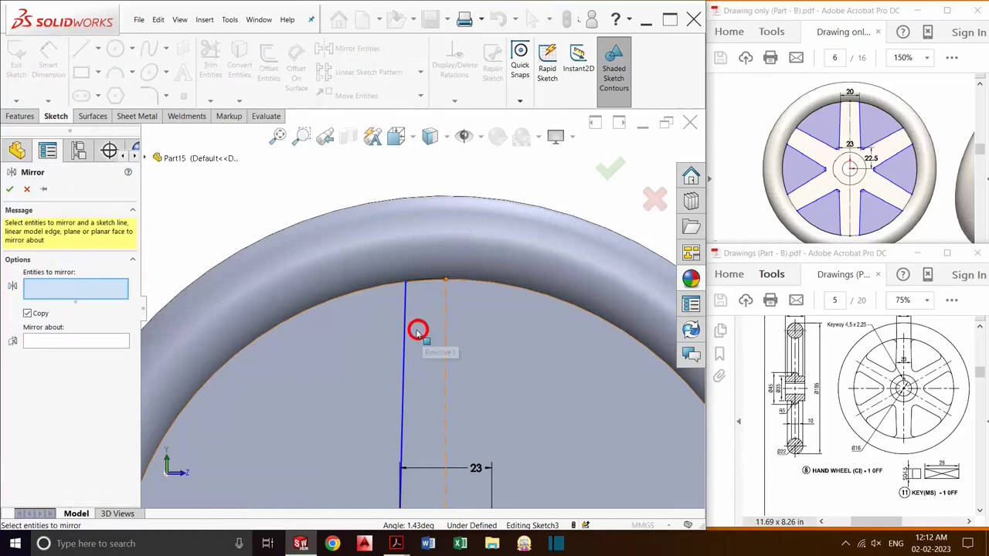
left_click(404, 328)
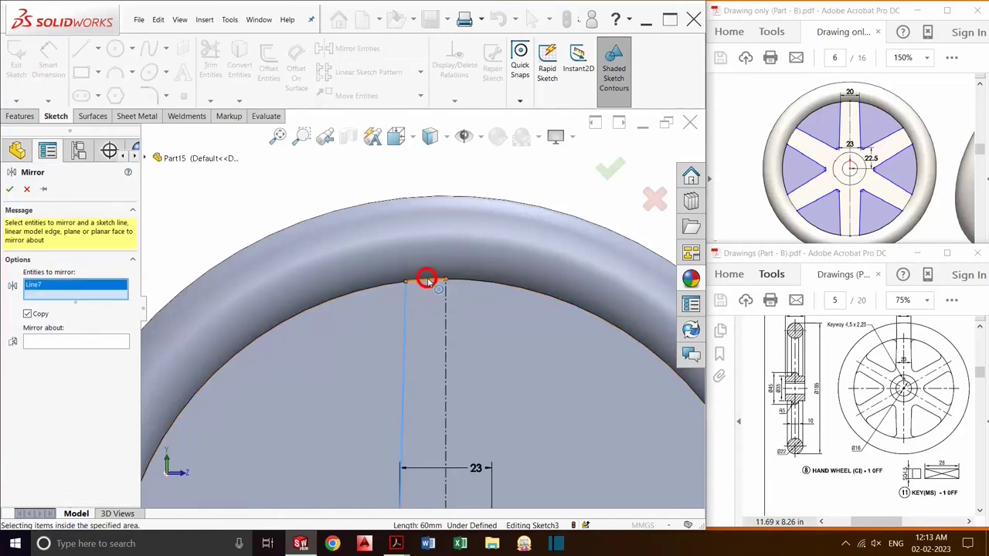
left_click(428, 280)
left_click(74, 319)
left_click(69, 354)
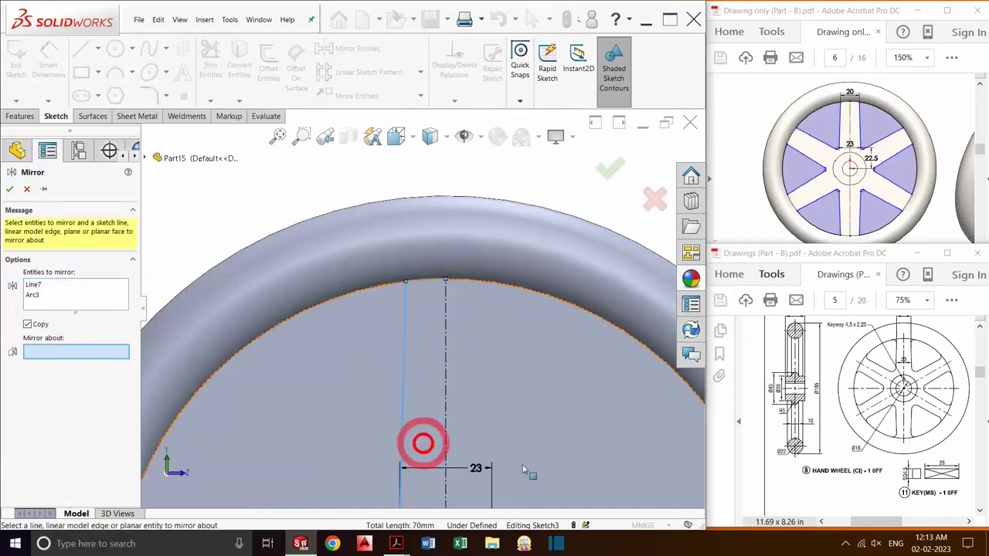
left_click(446, 420)
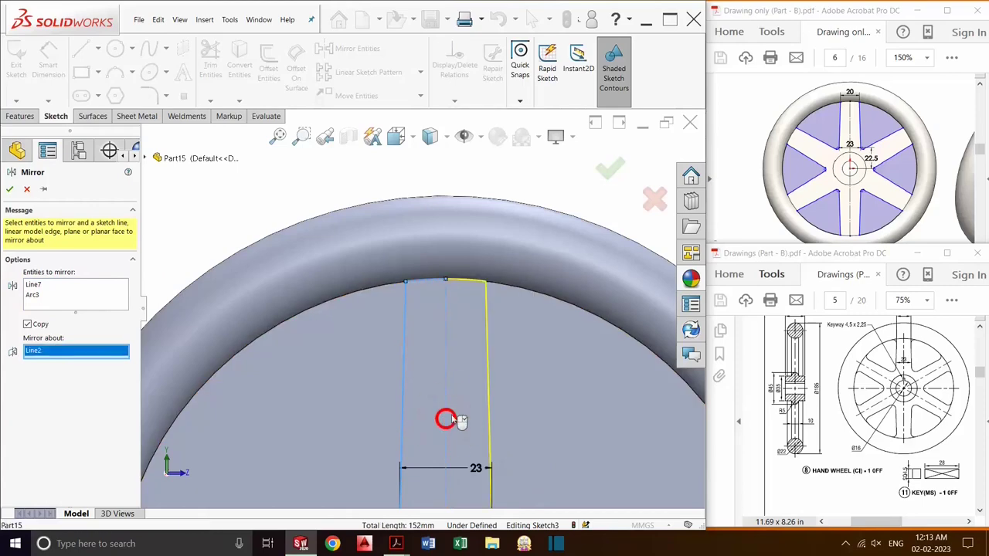
left_click(610, 168)
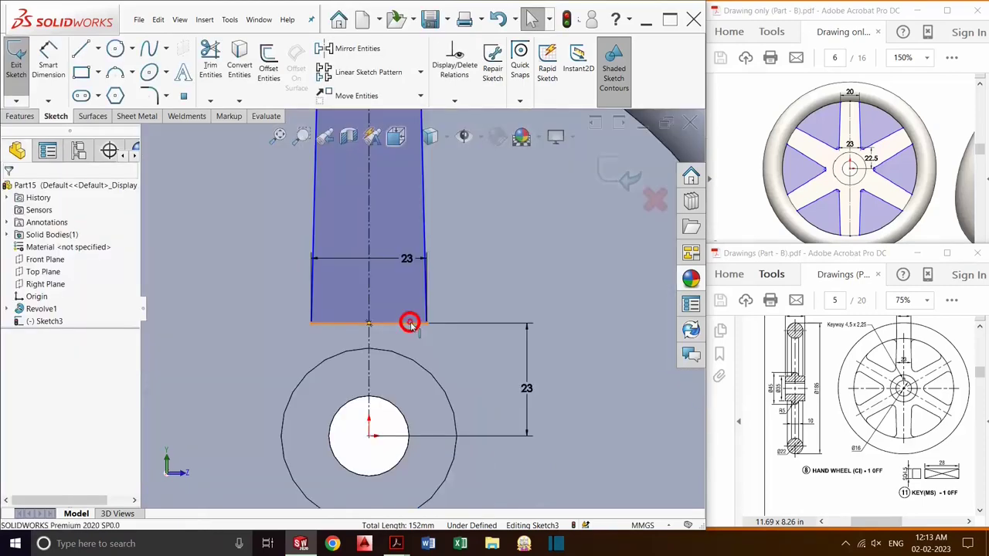
Step: Delete the line closing the bottom of the spoke
left_click(408, 321)
key("Delete")
left_click(438, 274)
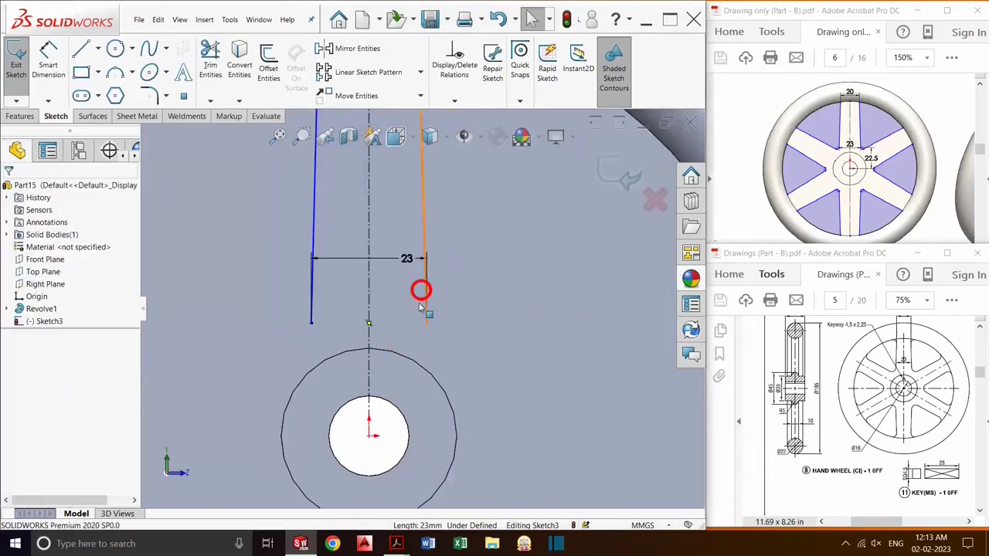
scroll(425, 332, "down", 3)
Step: Start a circular sketch pattern with both spoke edges and the rim arc selected
left_click(420, 72)
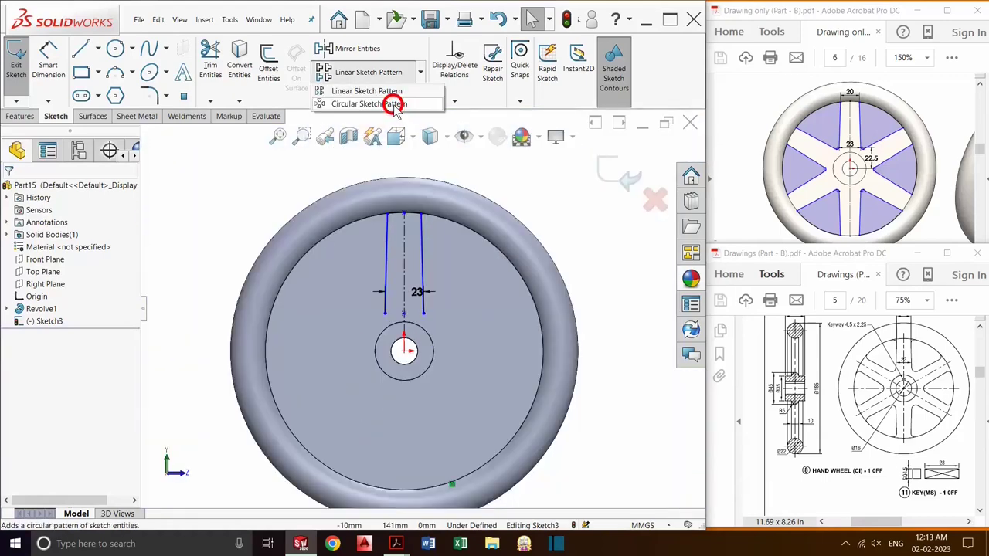
left_click(393, 106)
scroll(421, 193, "up", 2)
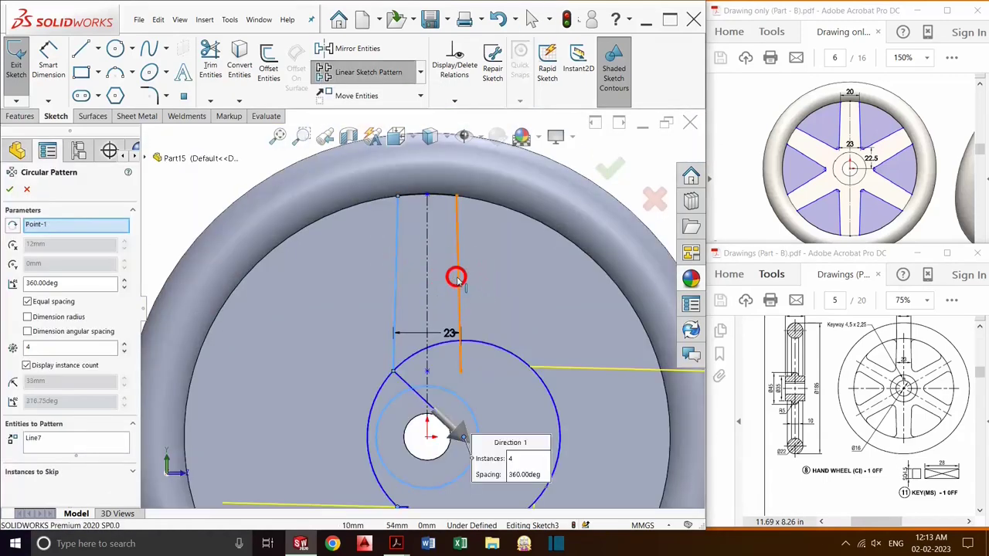
left_click(458, 277)
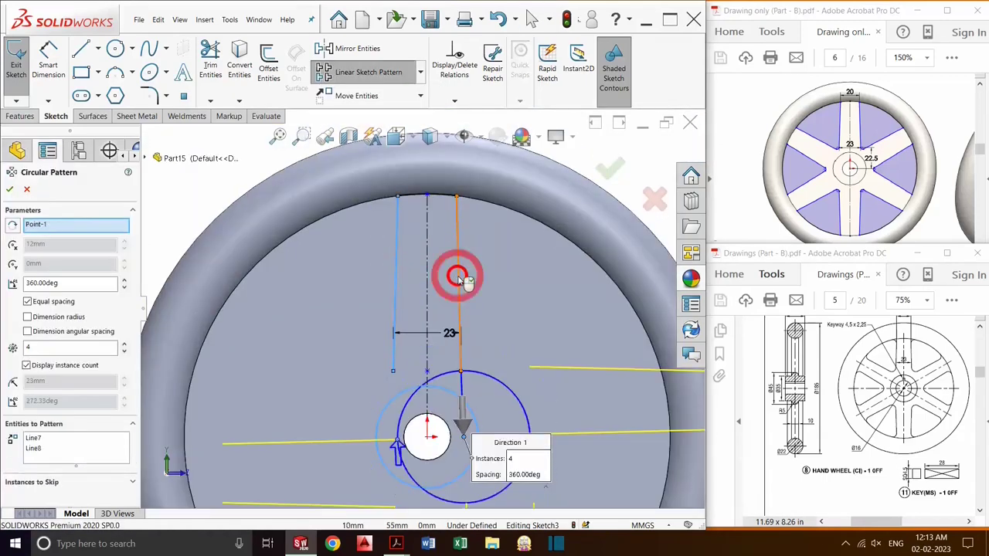
left_click(438, 196)
left_click(415, 200)
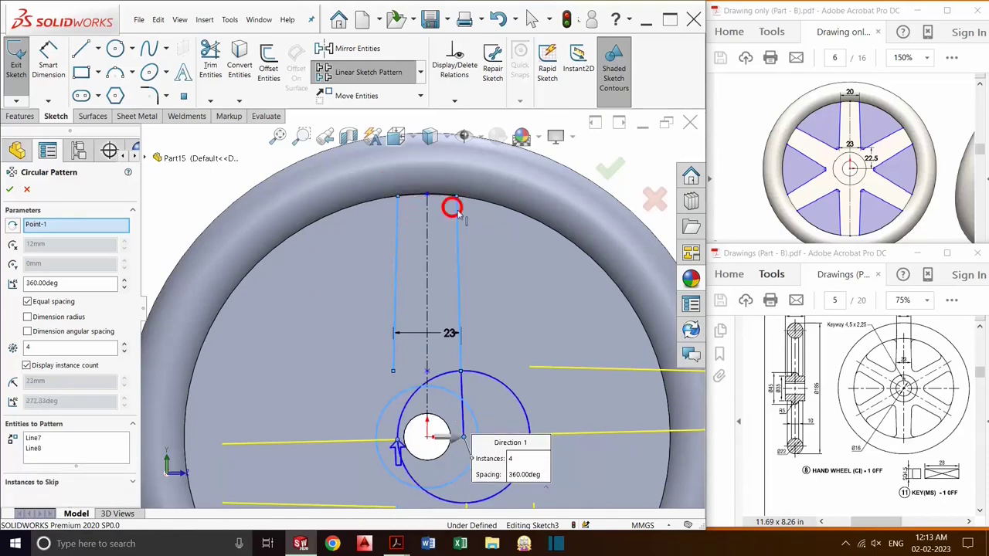
left_click(445, 198)
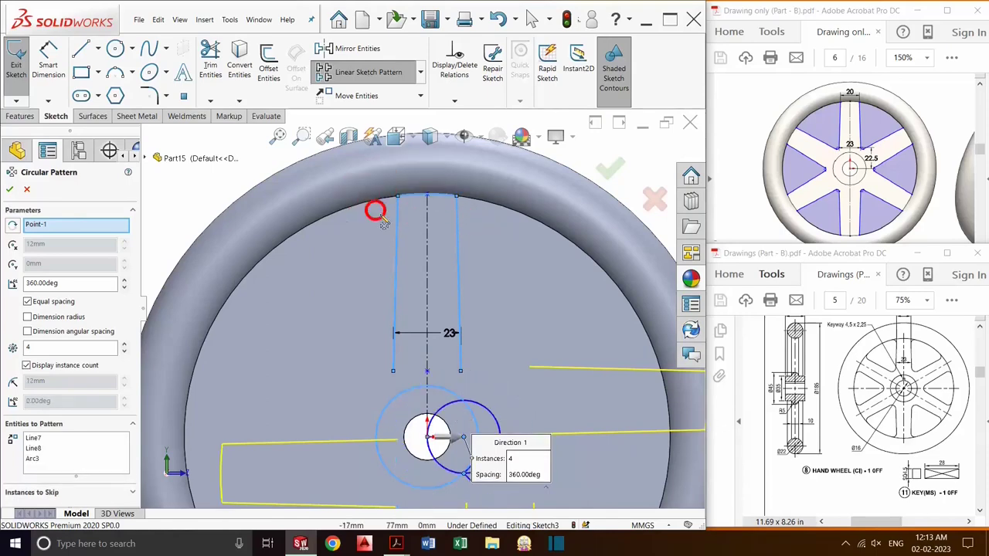
scroll(371, 216, "up", 3)
Step: Centre the pattern on the hub's circular edge with 6 instances over 360° and apply it
left_click(68, 226)
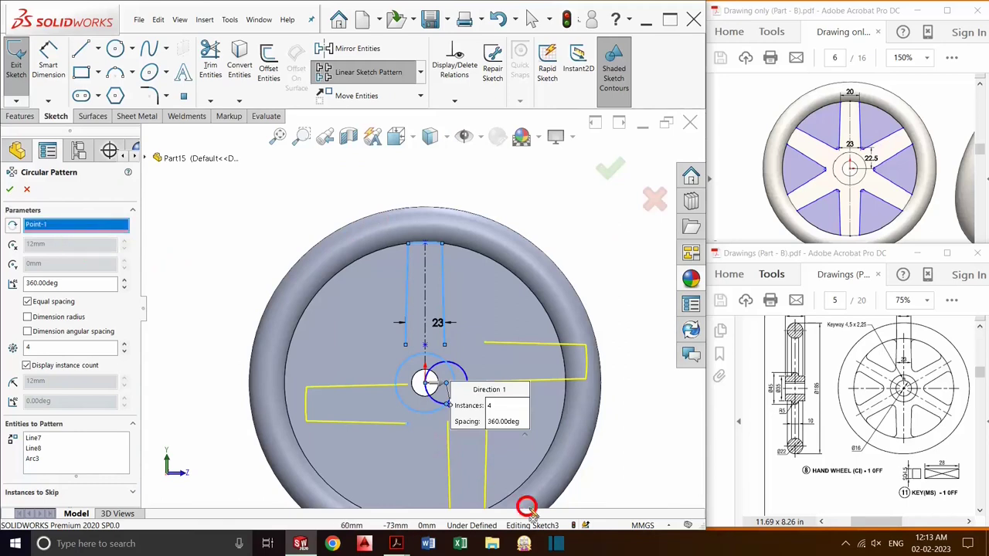
left_click(436, 407)
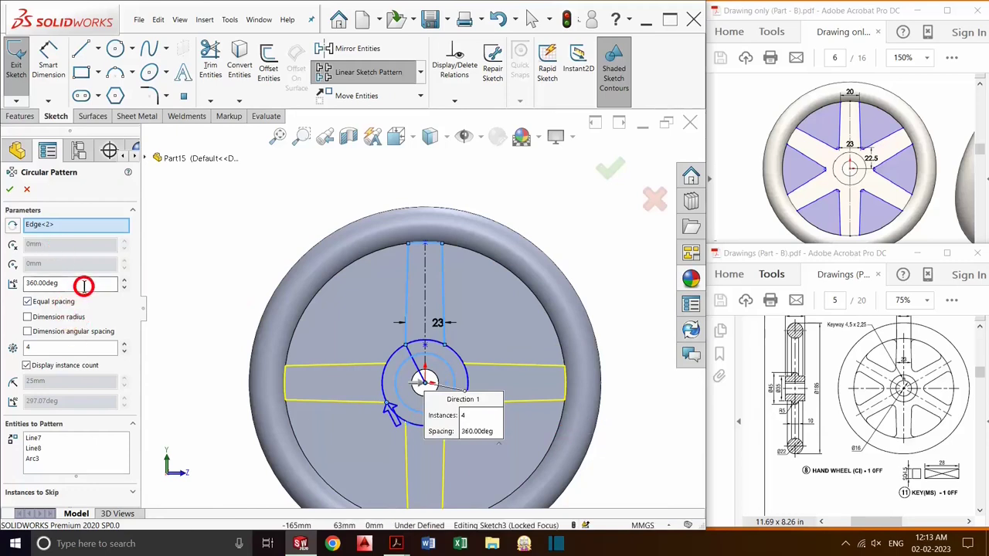
left_click(36, 346)
left_click(206, 387)
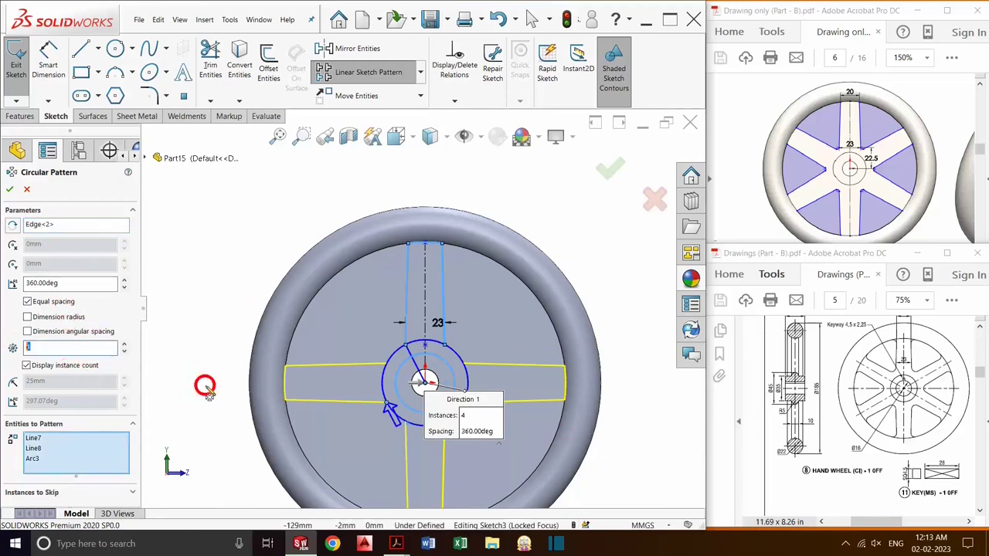
type("6")
left_click(211, 432)
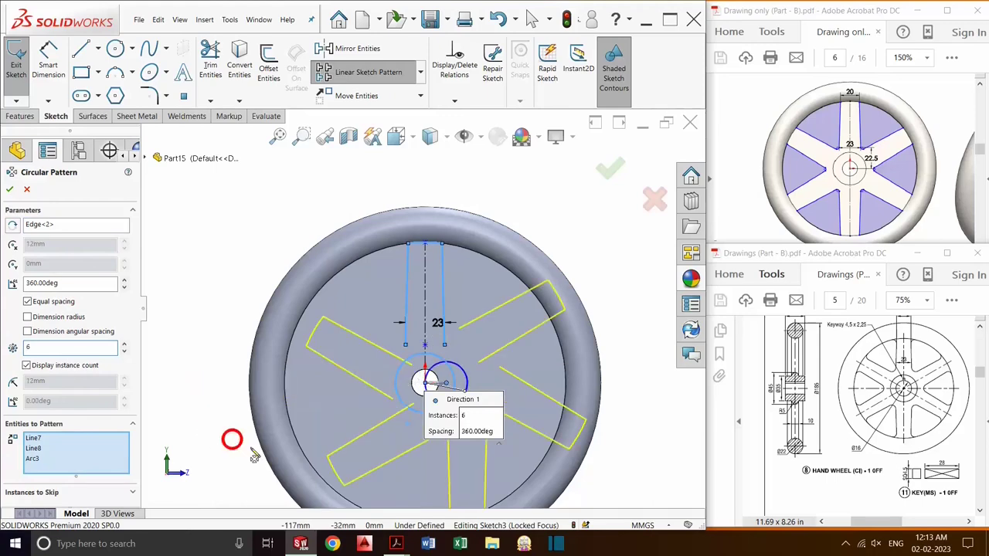
left_click(75, 224)
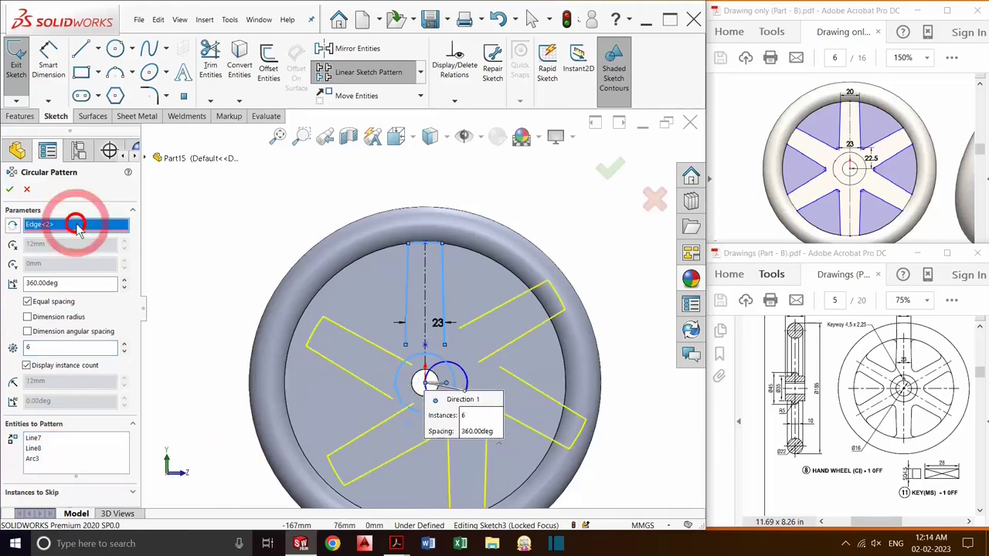
left_click(398, 369)
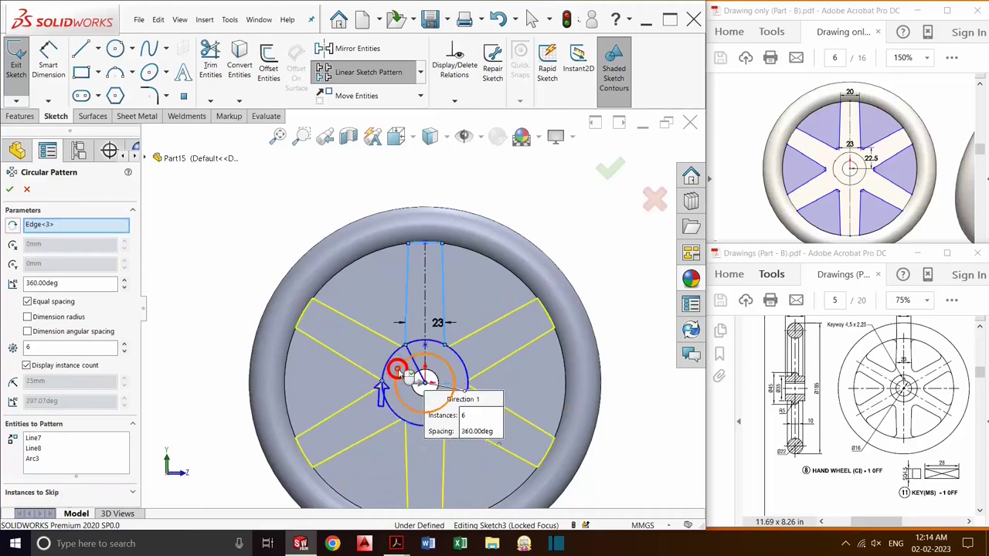
left_click(611, 167)
scroll(515, 335, "down", 3)
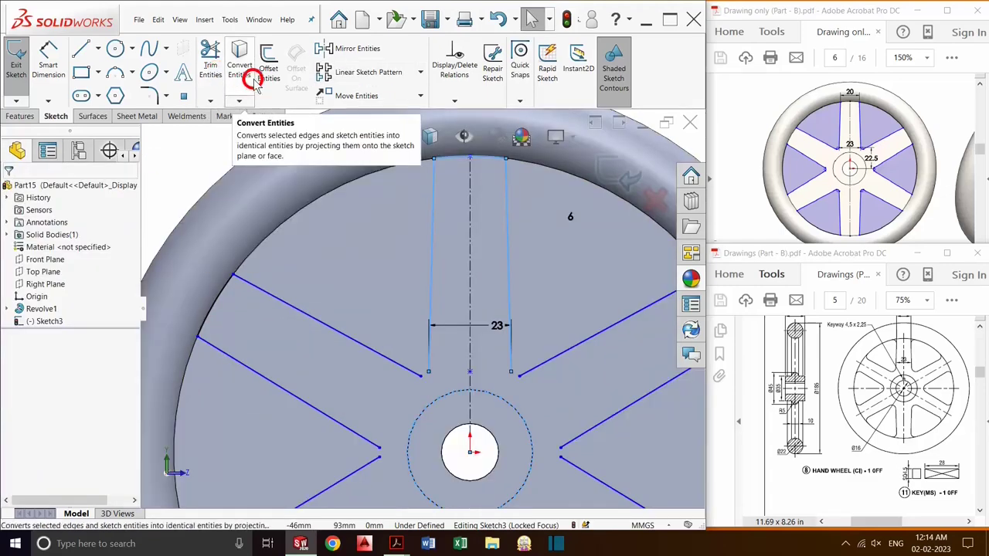
Step: Sketch-fillet the upper-right and right inner spoke corners, accepting the relations warning
left_click(151, 94)
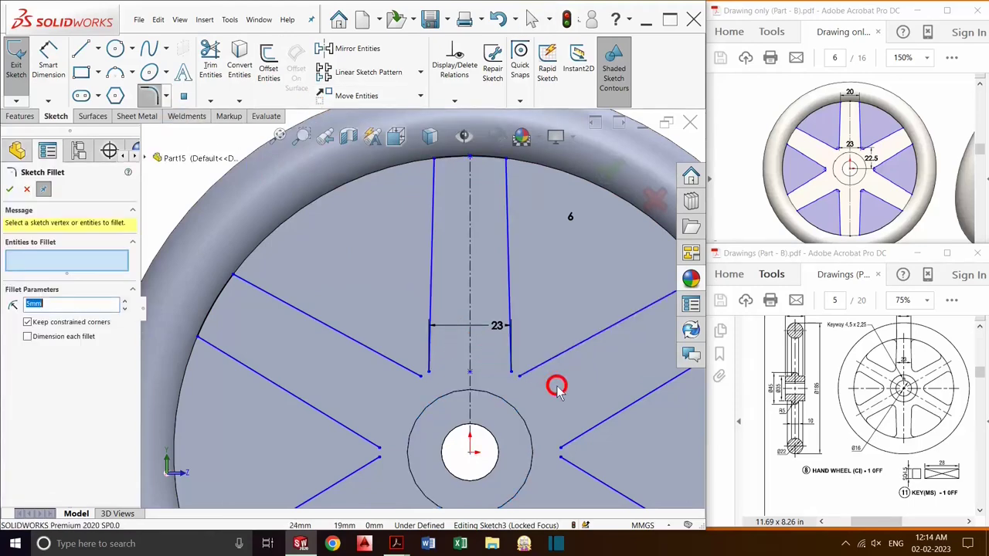
left_click(529, 365)
left_click(510, 361)
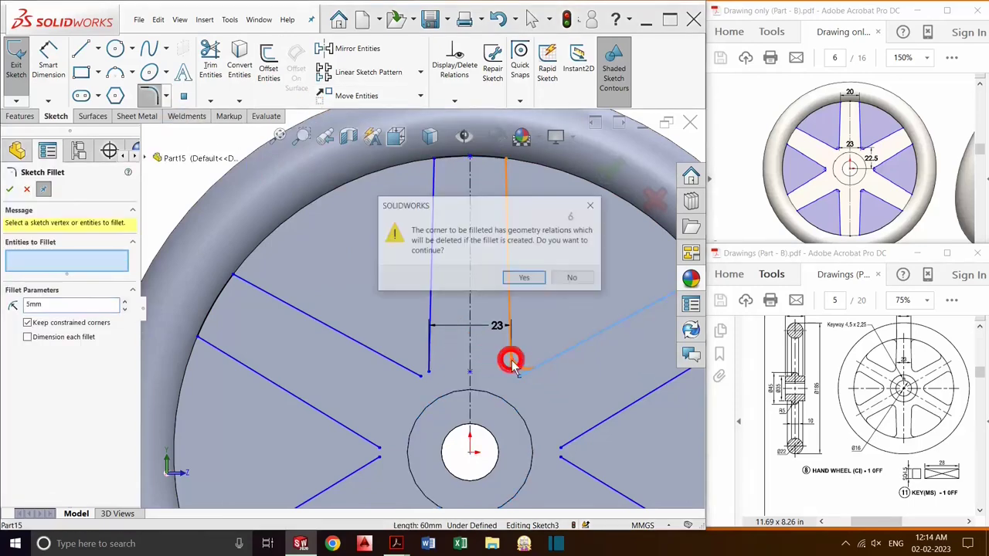
left_click(525, 280)
left_click(433, 307)
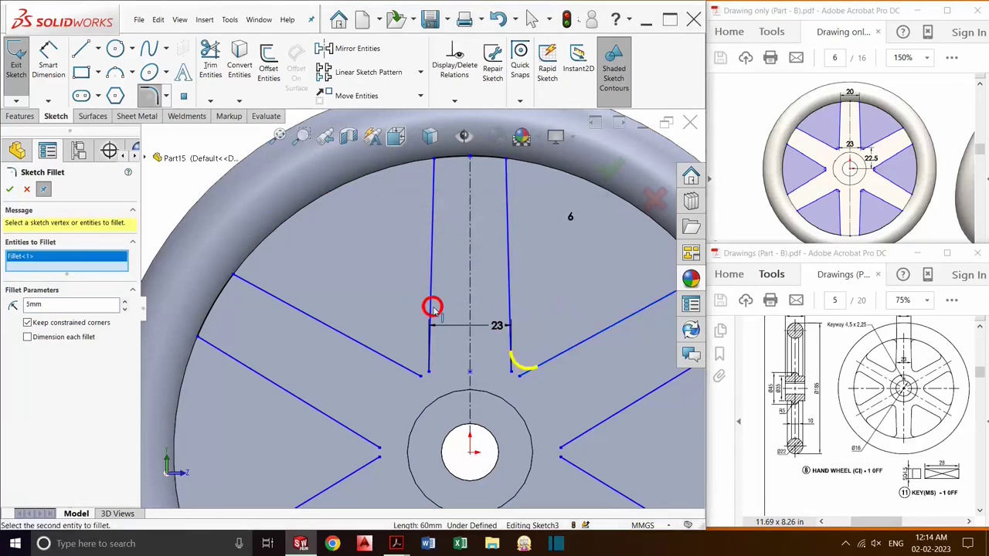
scroll(440, 313, "up", 2)
left_click(530, 414)
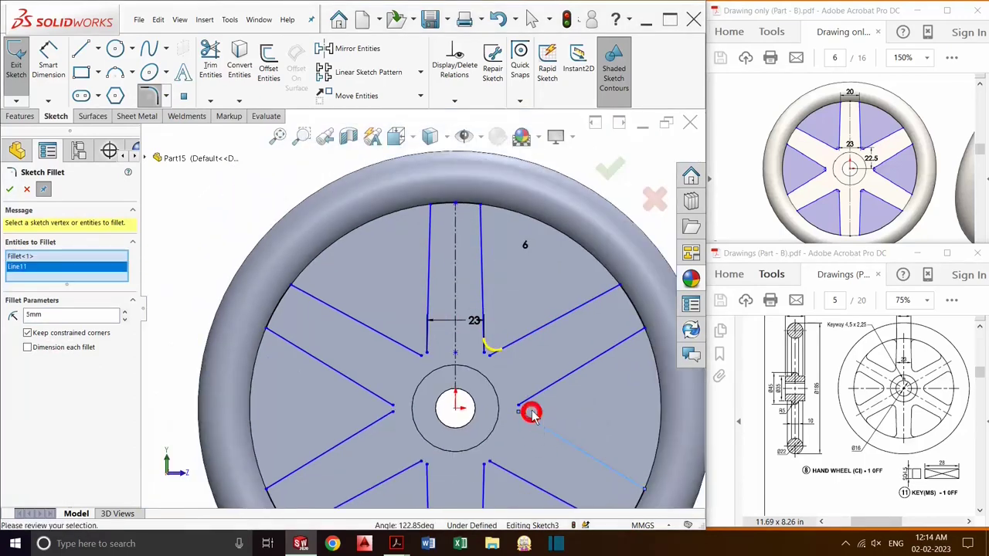
left_click(530, 404)
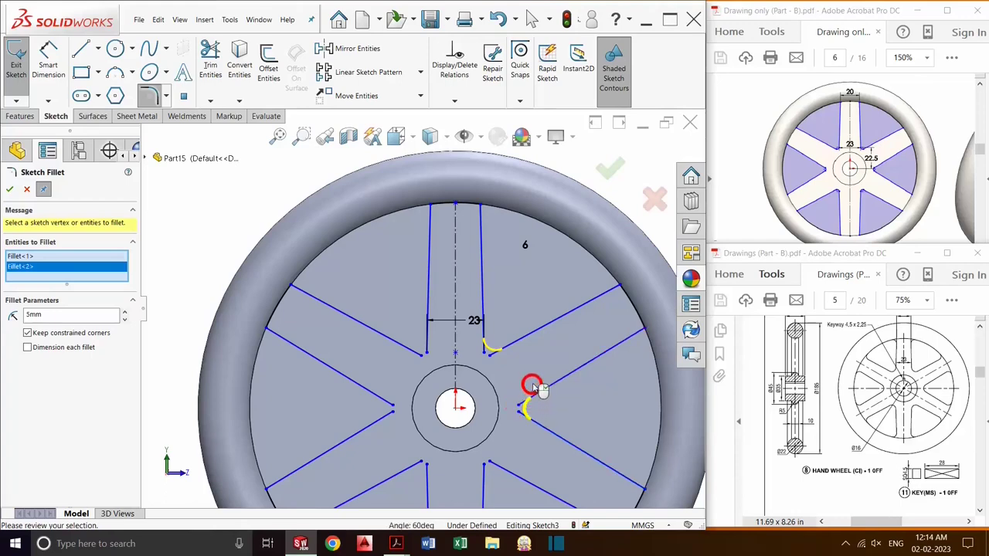
Step: Round the lower-right, lower-left, left and upper-left inner corners and confirm the R4 fillets
left_click(482, 481)
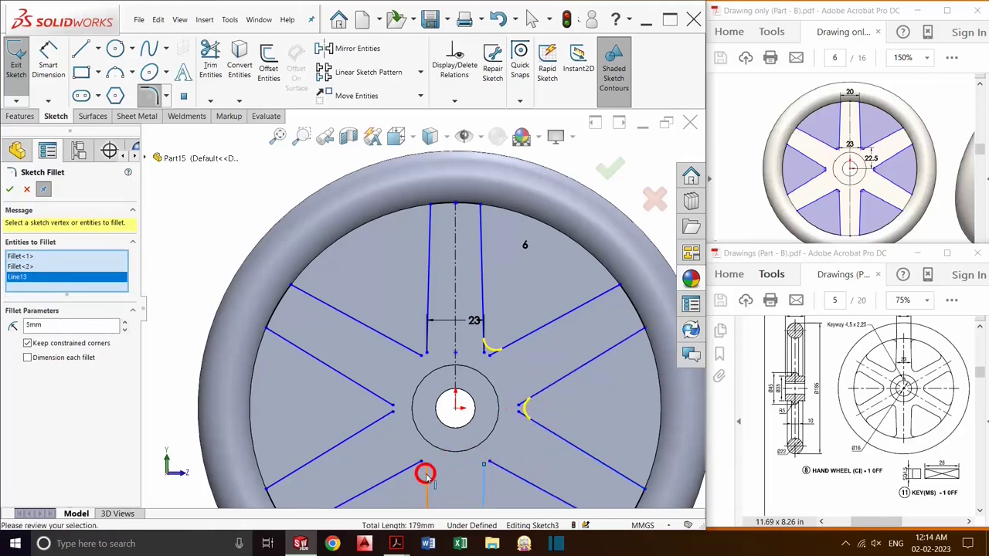
left_click(502, 471)
left_click(426, 474)
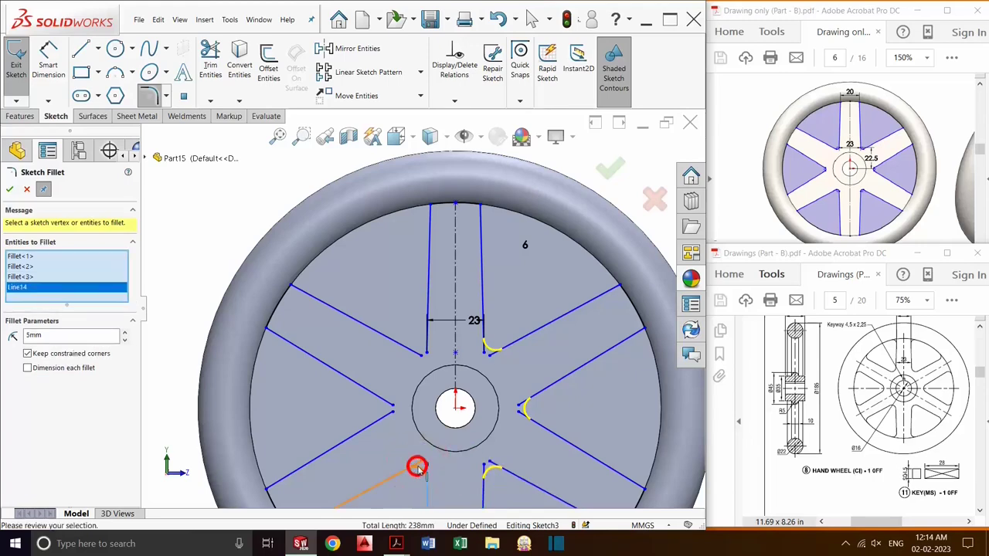
left_click(386, 412)
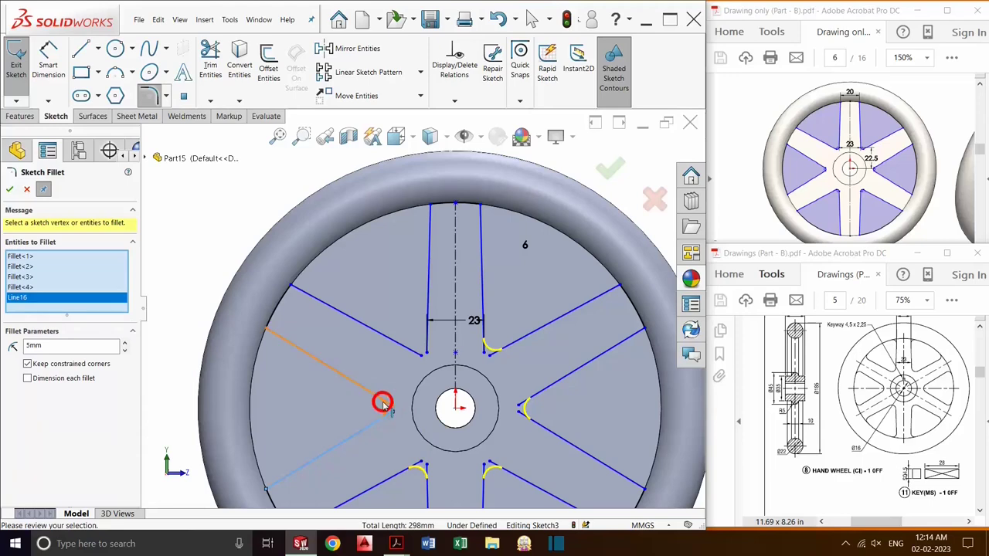
left_click(384, 405)
left_click(405, 345)
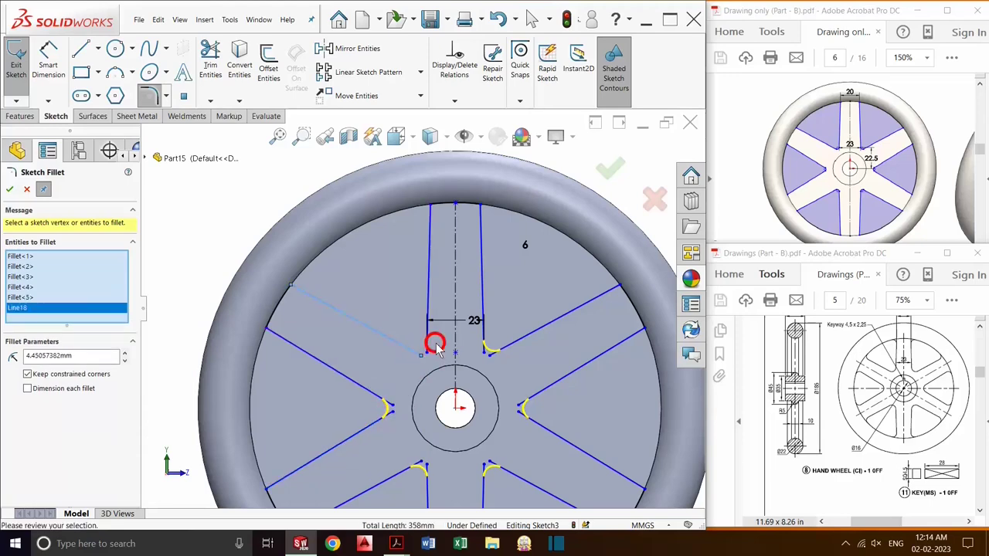
left_click(427, 338)
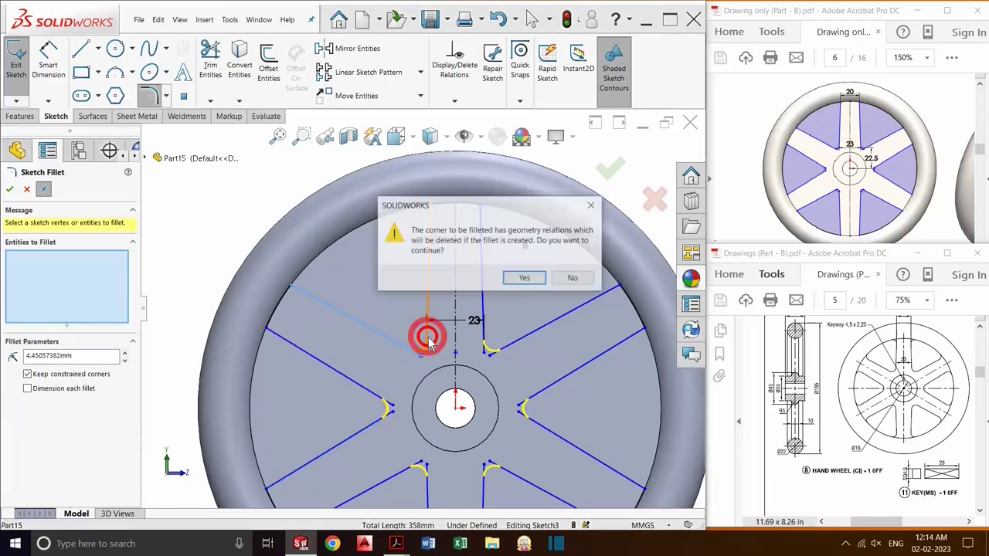
left_click(531, 279)
left_click(610, 169)
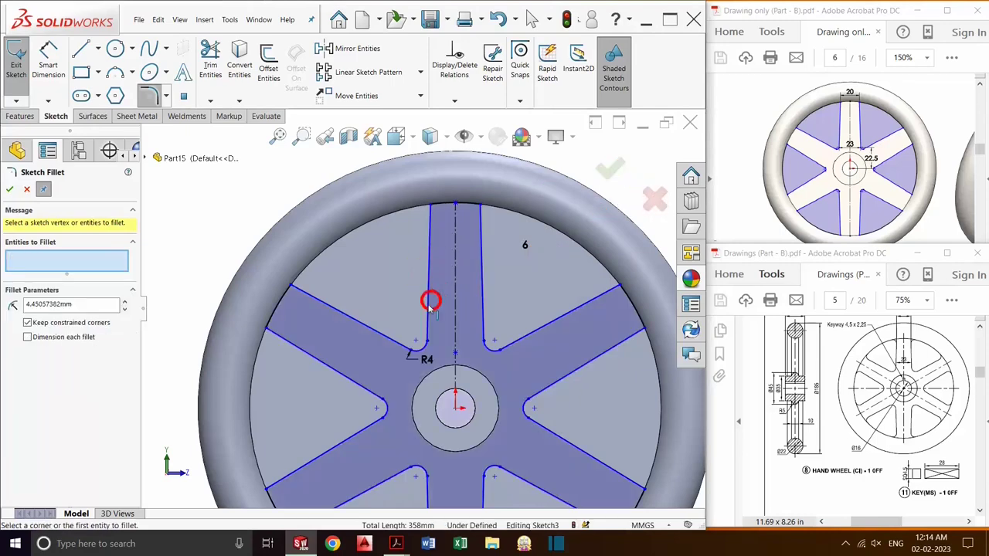
Step: Set the cut-extrude end condition to Through All in both directions
key("Escape")
key("f")
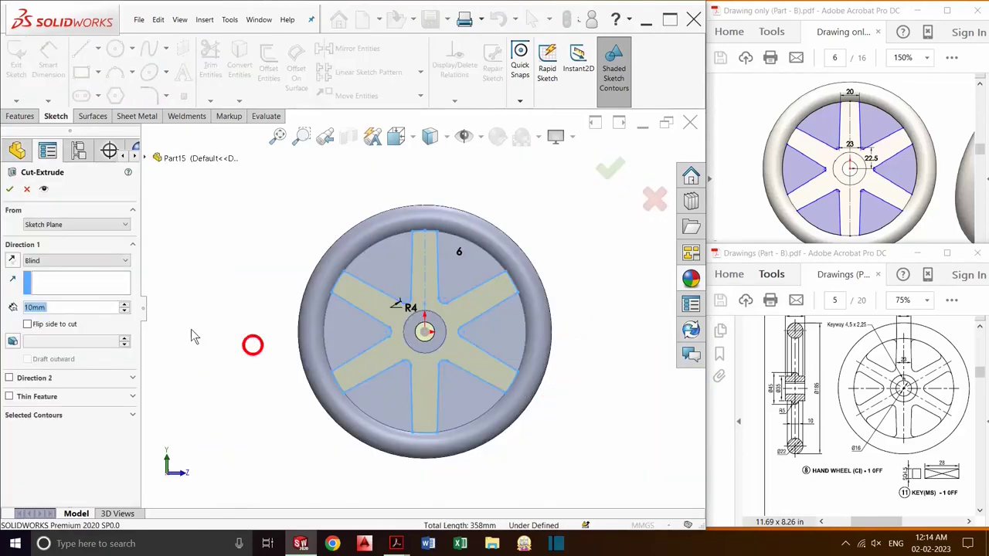
left_click(89, 267)
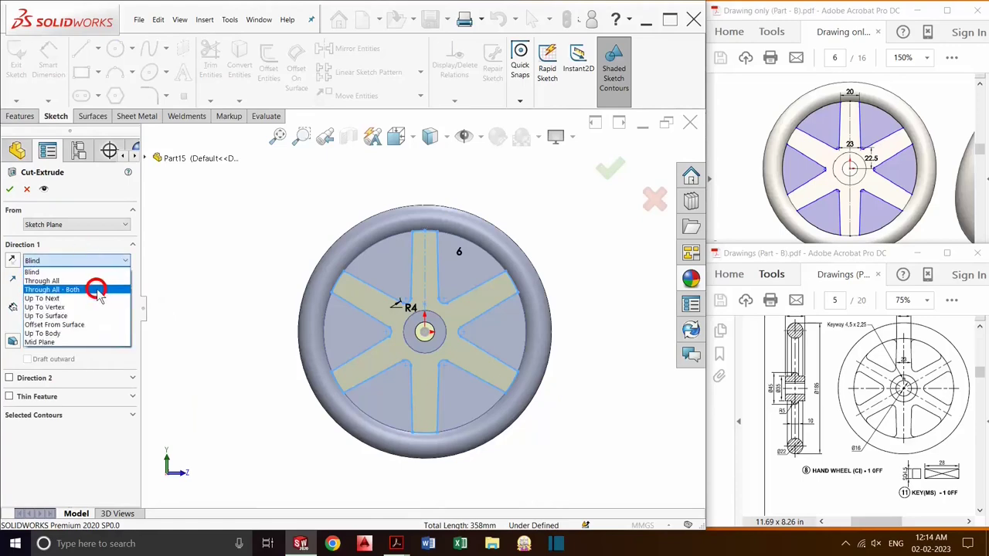
left_click(98, 290)
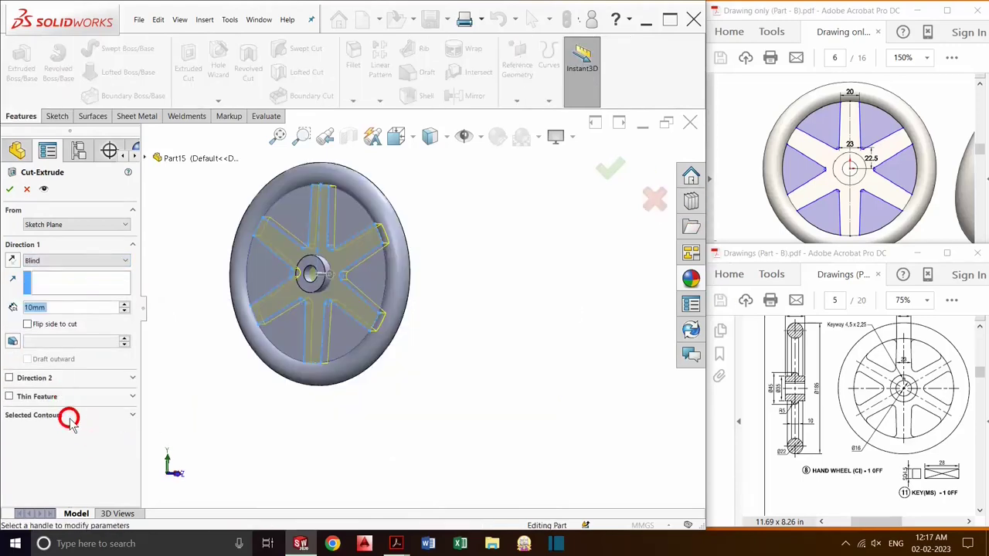
left_click(70, 421)
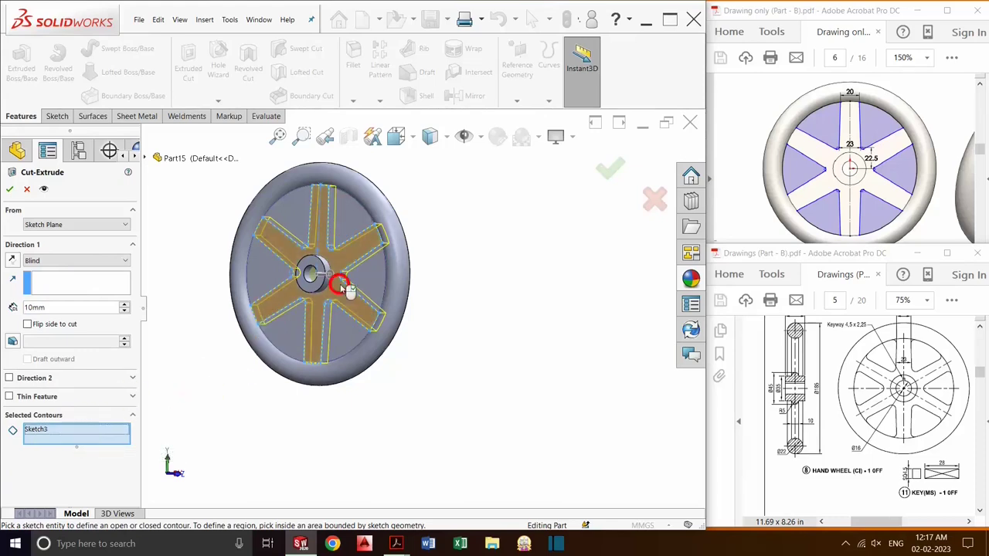
Step: Select the six sectors between the spokes as cut contours and confirm the cut
left_click(349, 229)
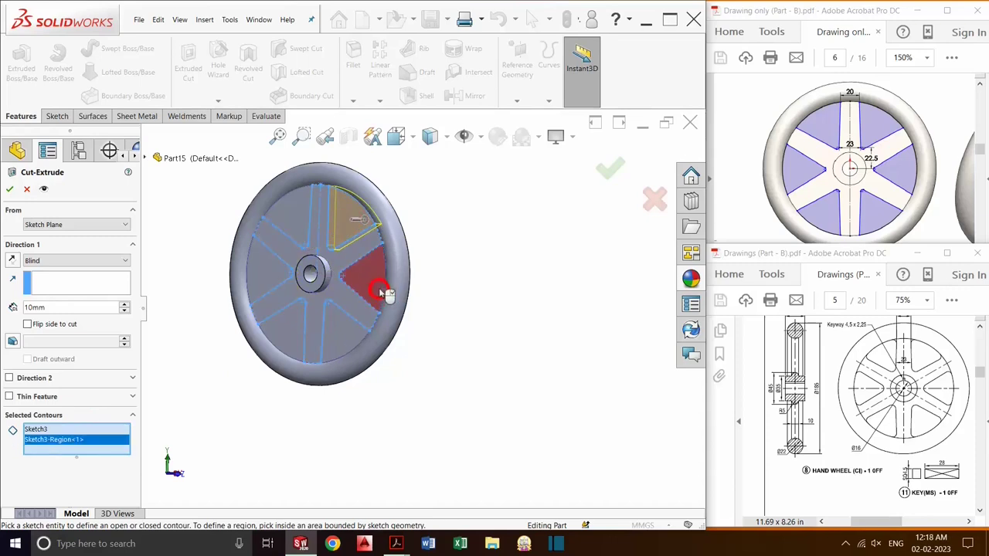
left_click(384, 293)
left_click(340, 340)
left_click(276, 325)
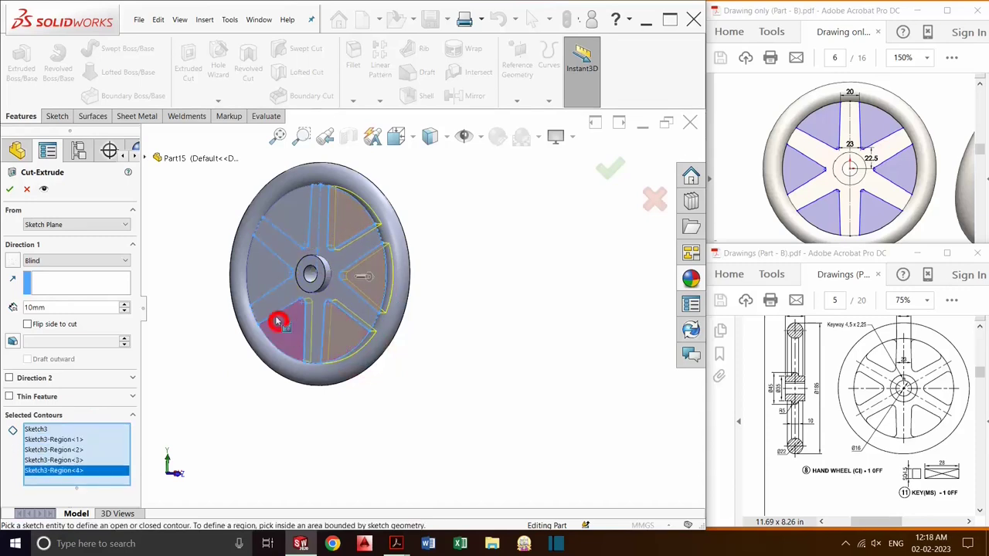
left_click(261, 281)
left_click(303, 220)
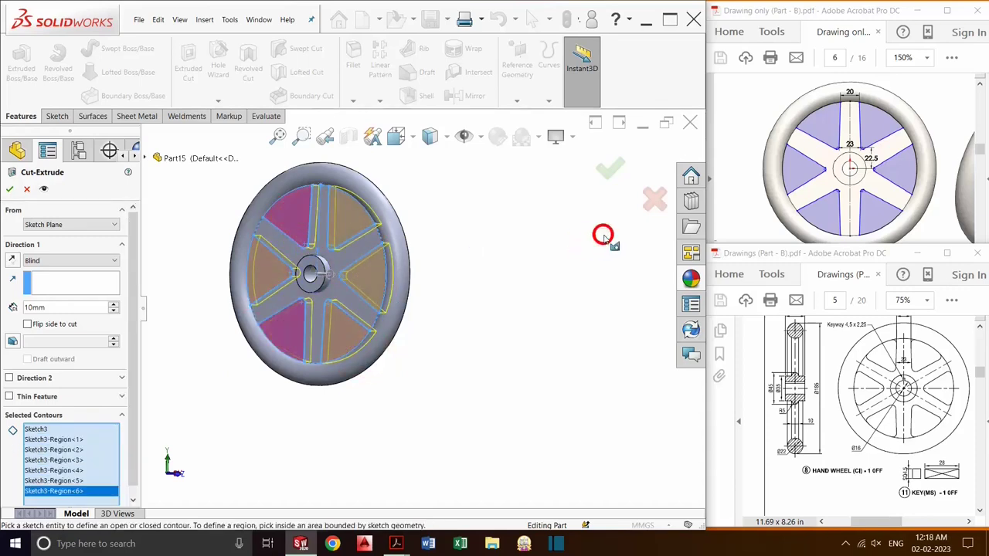
right_click(511, 307)
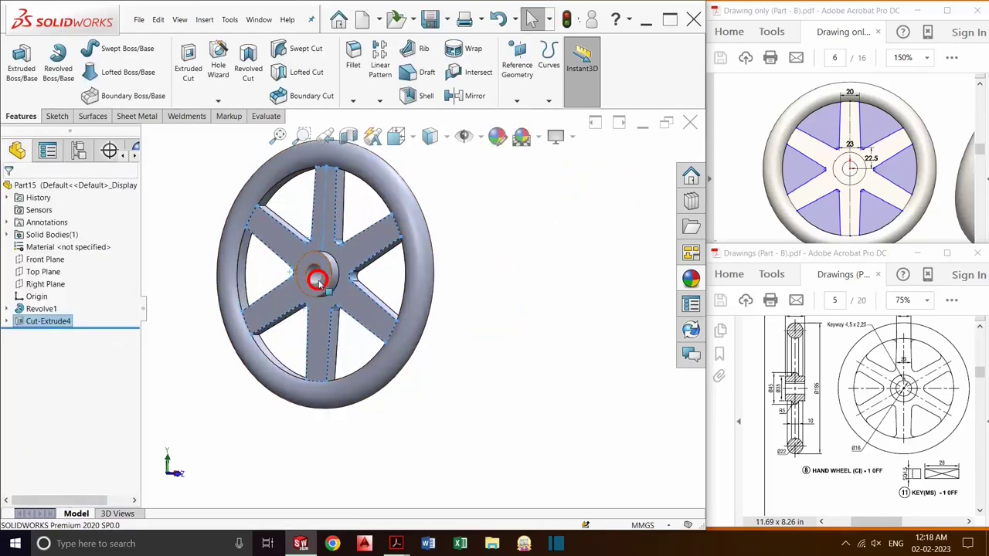
Step: Start a 5 mm fillet and select the first four spoke edges, orbiting to reach them
left_click(354, 62)
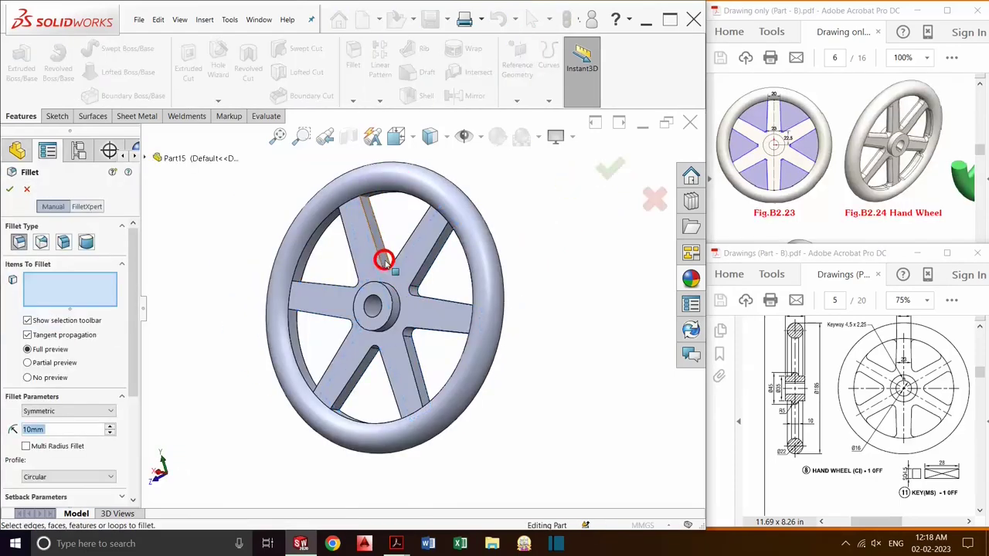
type("5")
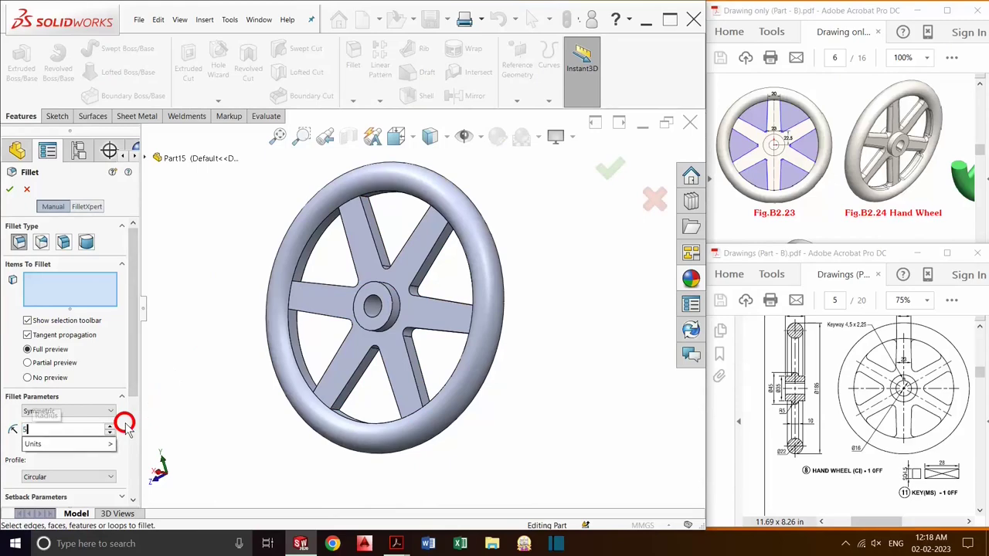
key("Return")
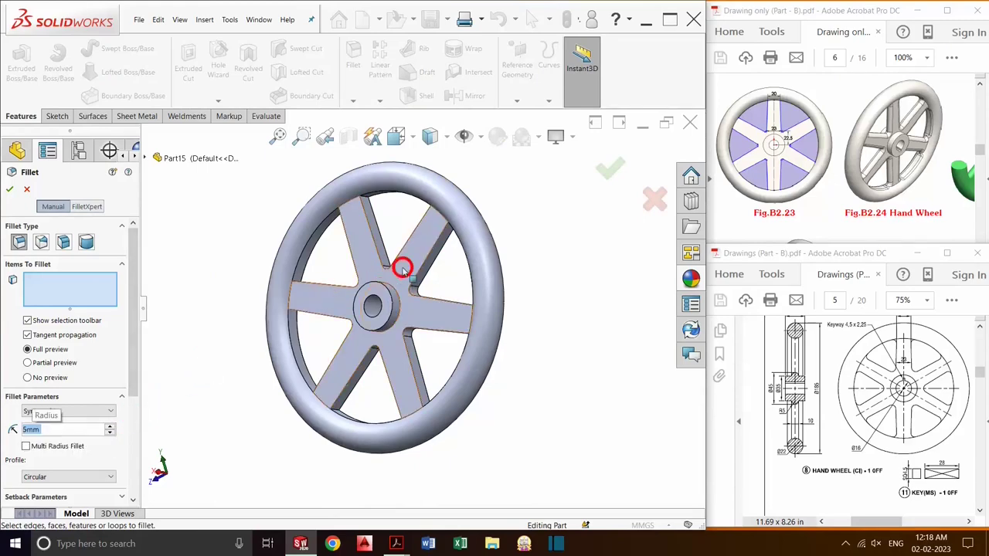
scroll(391, 266, "down", 2)
left_click(372, 247)
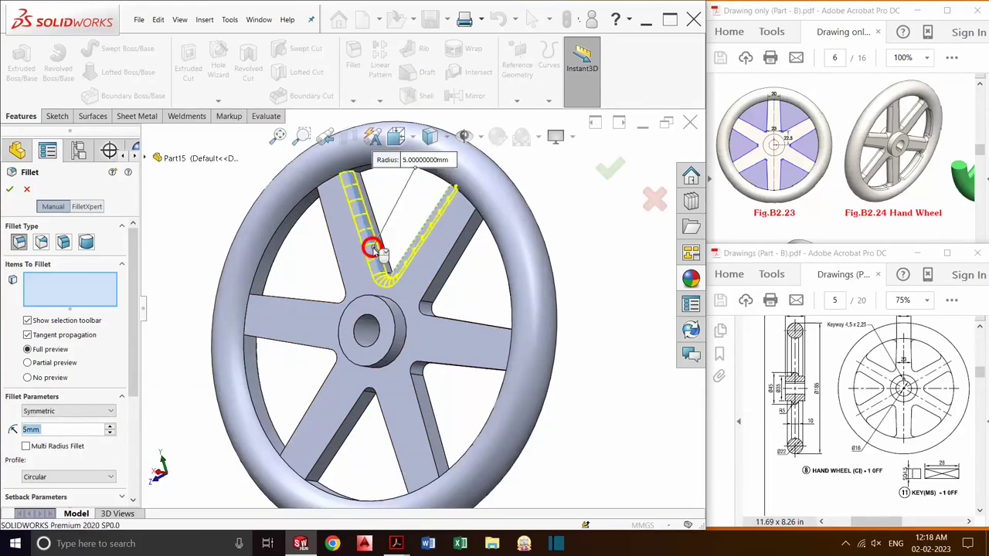
middle_click_drag(388, 267, 364, 280)
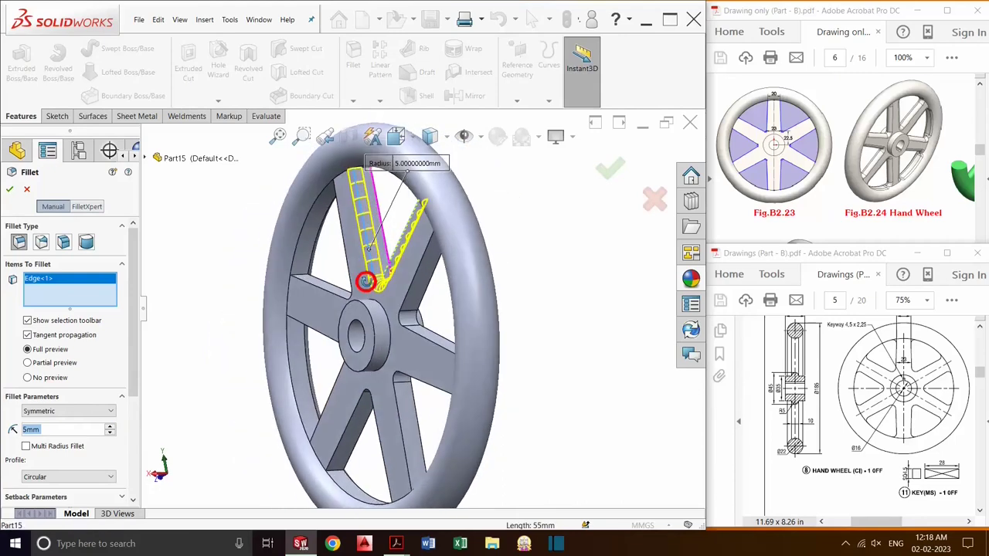
left_click(384, 247)
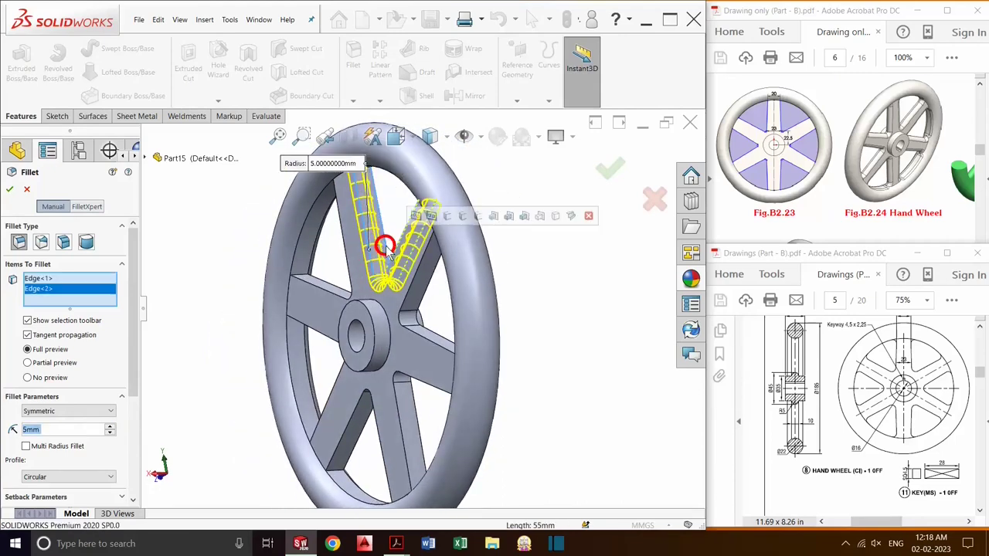
mouse_move(379, 304)
middle_mouse_down()
mouse_move(501, 353)
mouse_move(412, 320)
middle_mouse_up()
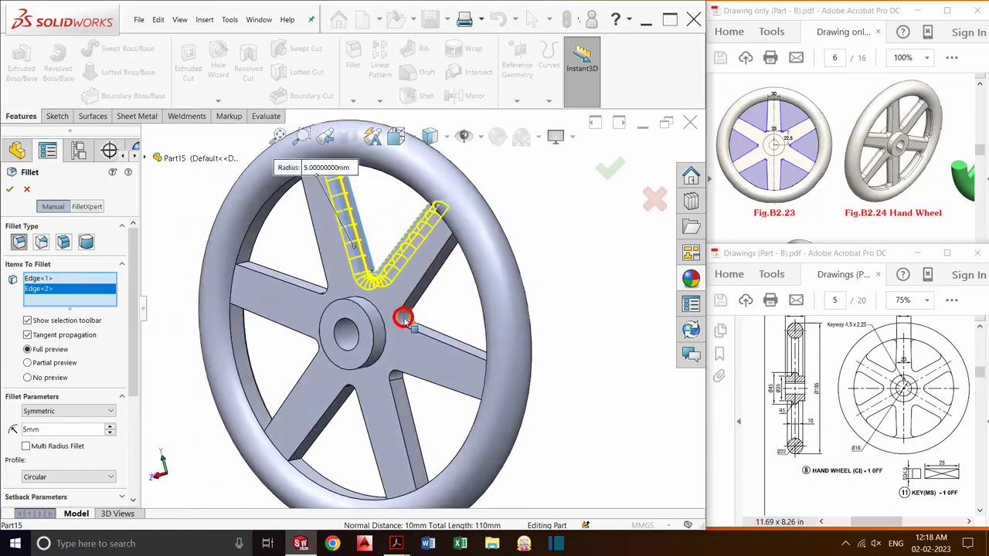
left_click(407, 303)
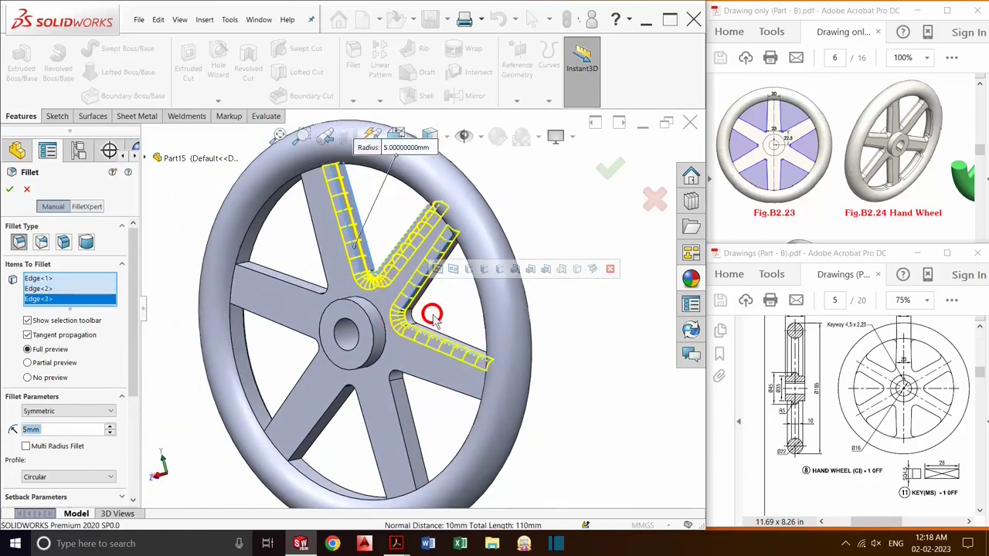
mouse_move(442, 313)
middle_mouse_down()
mouse_move(404, 315)
mouse_move(419, 303)
middle_mouse_up()
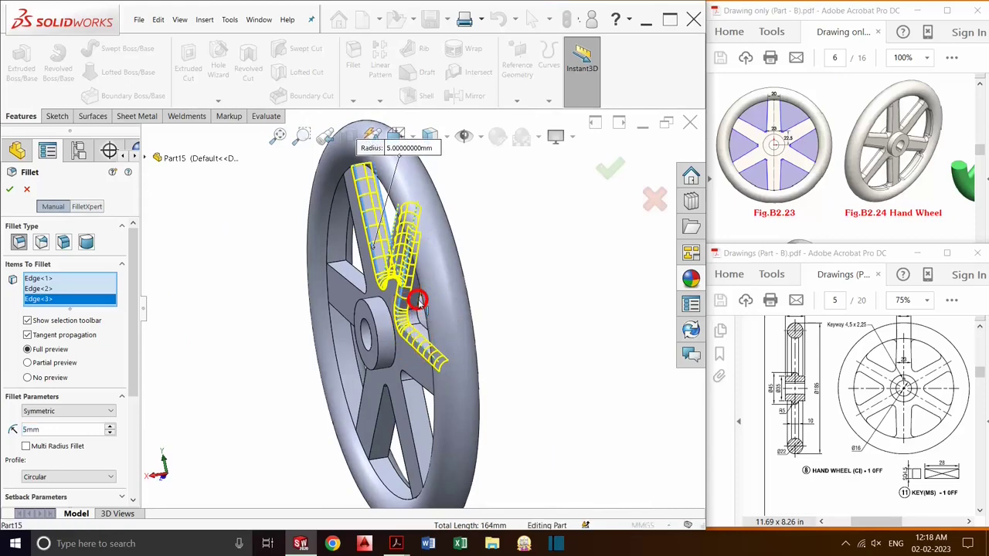
left_click(417, 358)
middle_click_drag(418, 375, 384, 434)
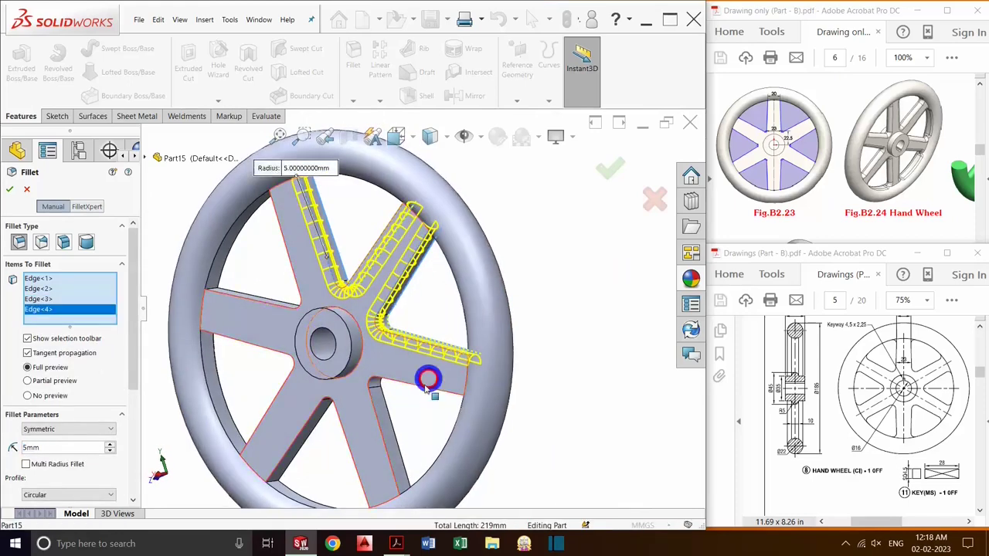
Step: Add the remaining eight spoke edges and apply the 5 mm fillet as Fillet1
left_click(381, 434)
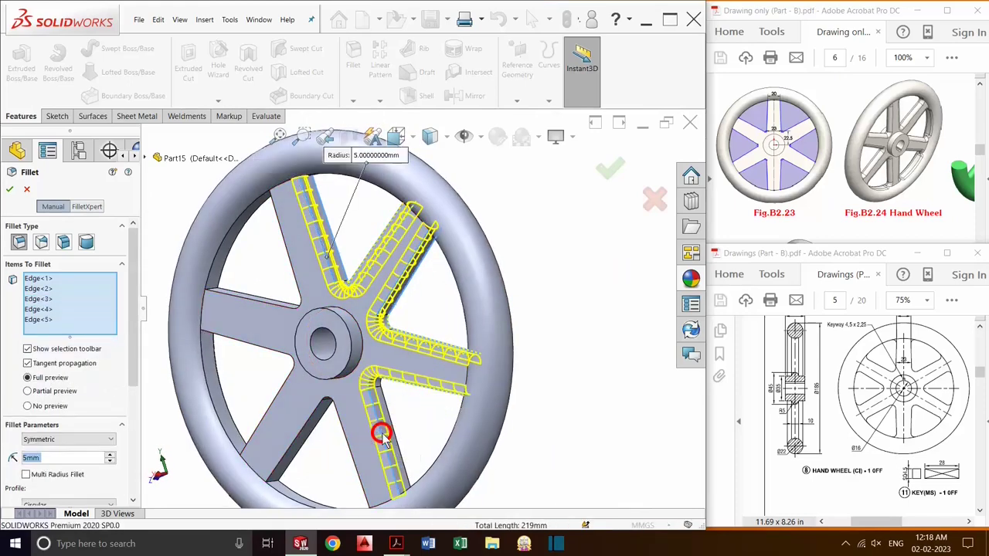
left_click(307, 427)
left_click(273, 352)
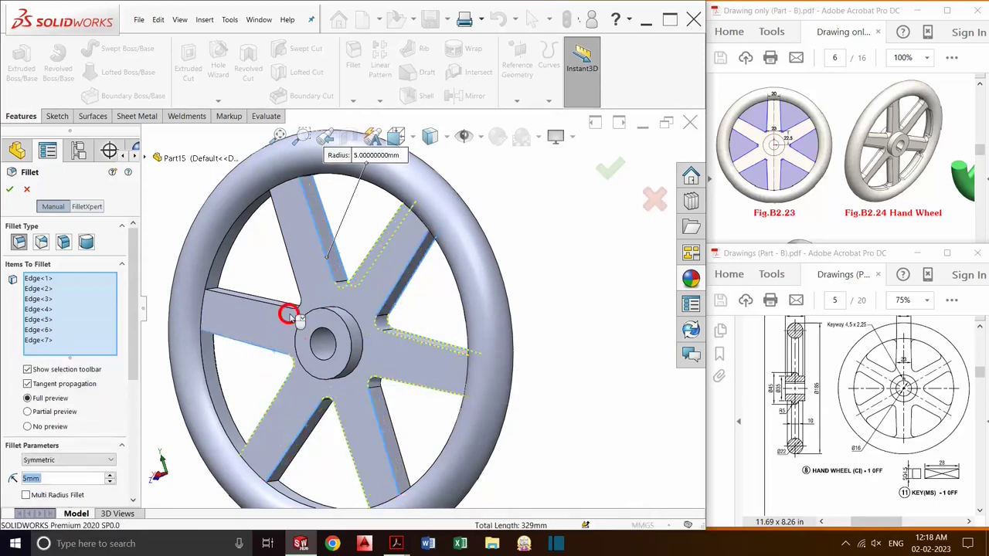
left_click(286, 307)
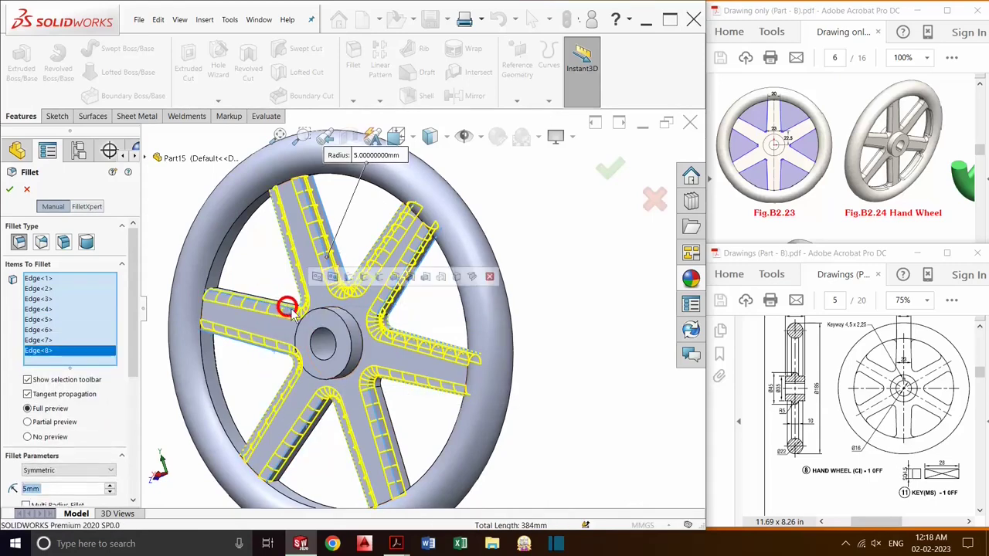
mouse_move(393, 376)
middle_mouse_down()
mouse_move(333, 363)
mouse_move(297, 338)
middle_mouse_up()
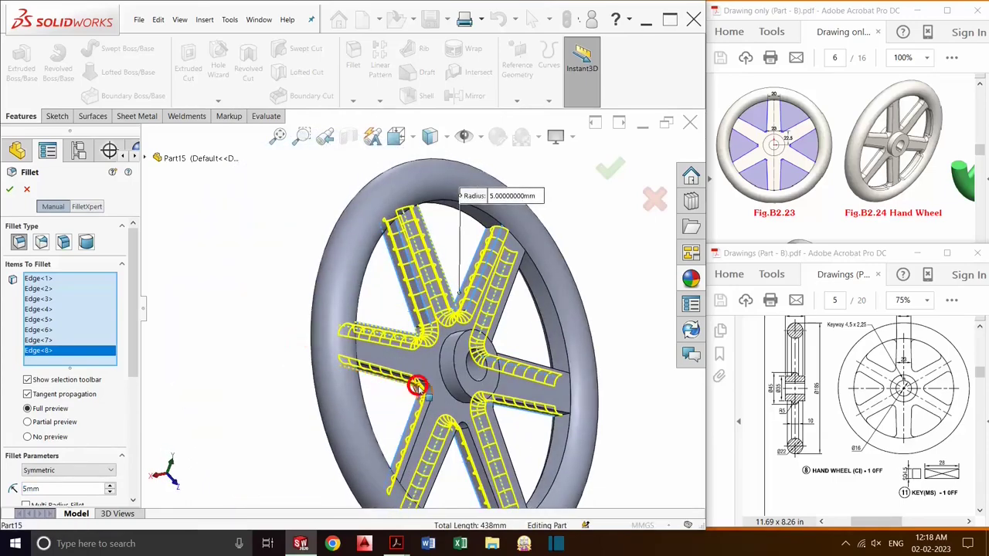
scroll(426, 383, "down", 3)
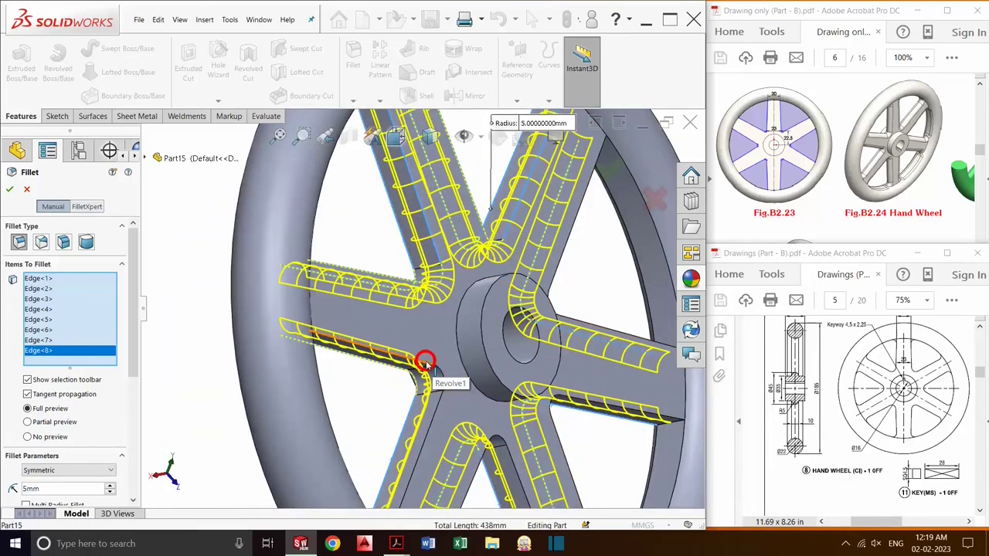
left_click(426, 363)
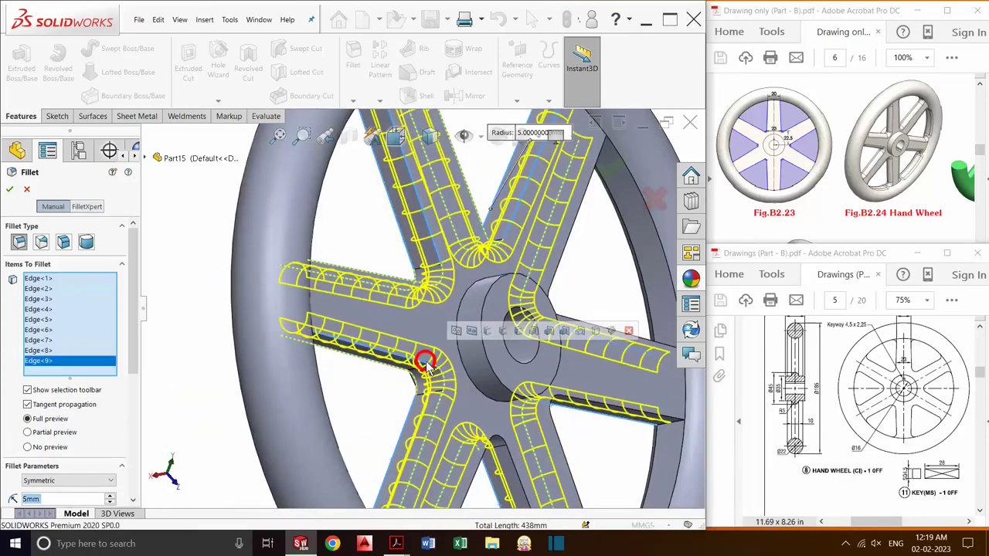
left_click(573, 319)
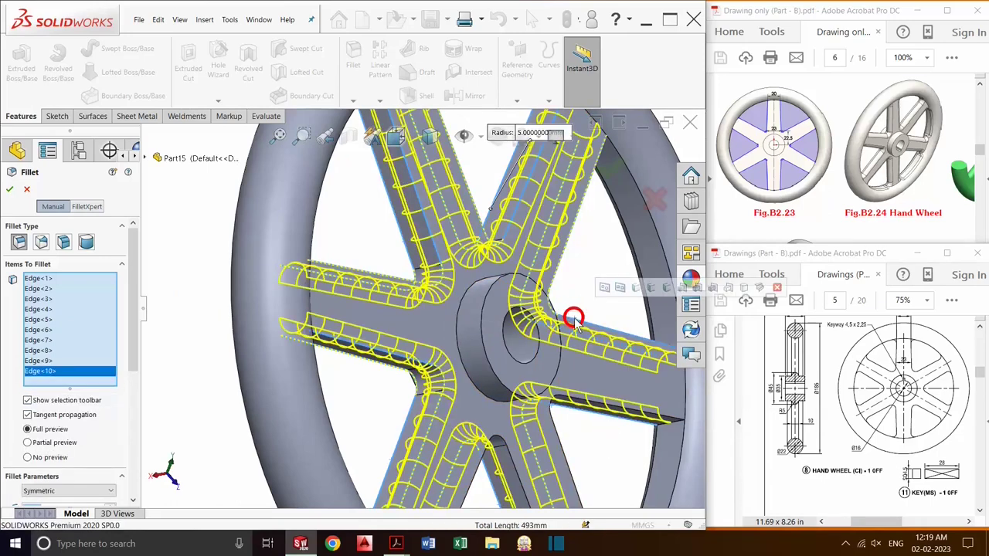
left_click(561, 445)
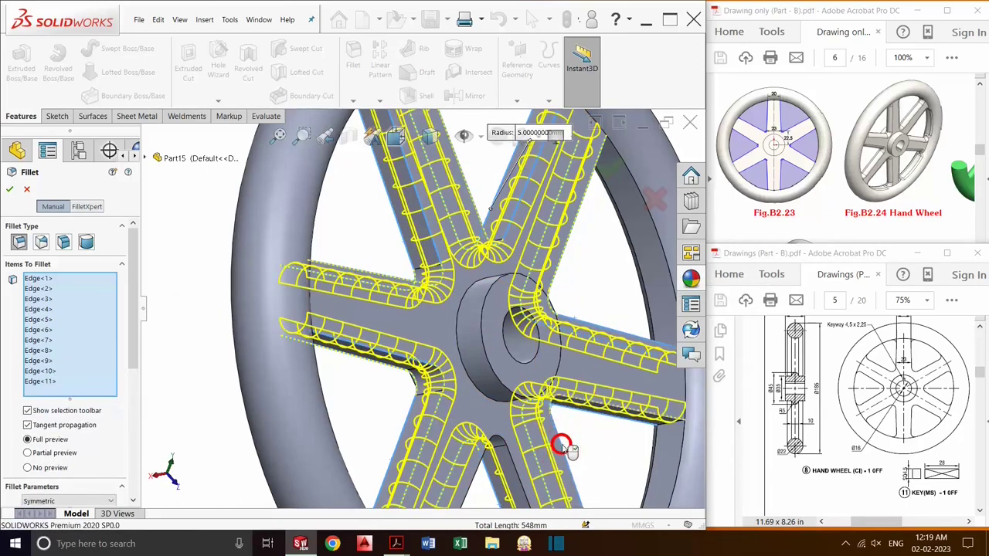
left_click(499, 438)
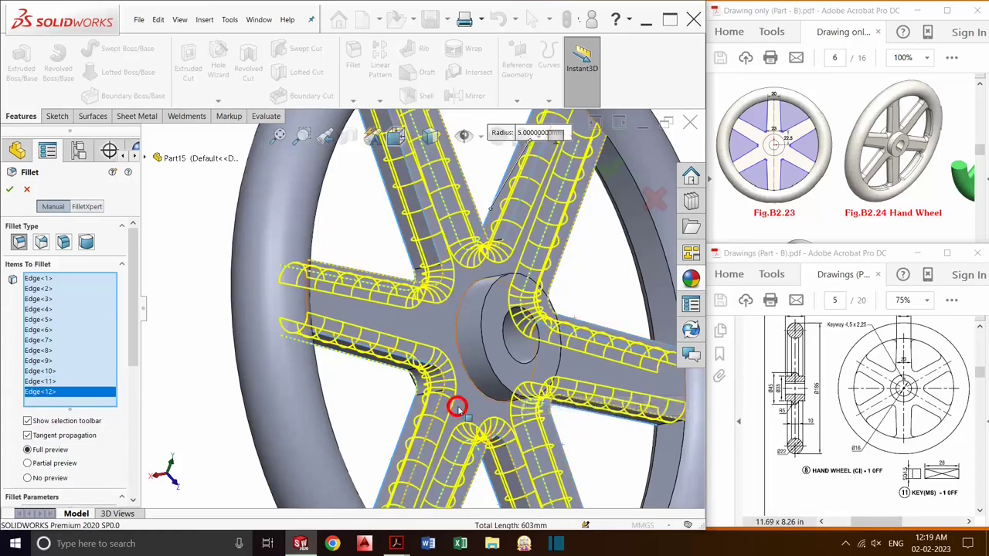
scroll(457, 408, "up", 3)
scroll(452, 306, "down", 1)
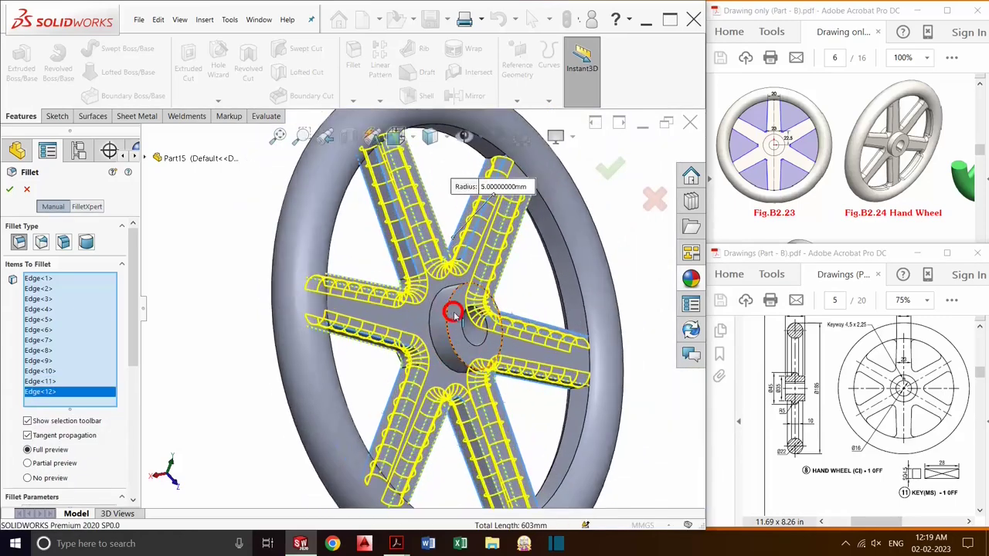
scroll(456, 309, "down", 1)
scroll(456, 309, "down", 1)
scroll(369, 294, "down", 1)
scroll(371, 296, "down", 1)
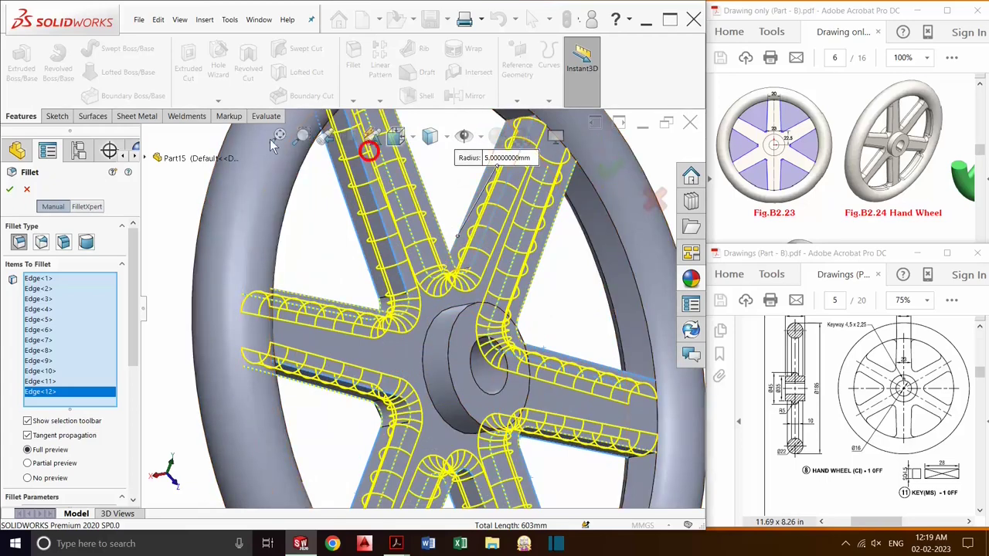
left_click(9, 190)
scroll(510, 310, "up", 1)
Step: Zoom in on a spoke–rim junction and launch a new Fillet feature
scroll(463, 343, "up", 2)
scroll(511, 352, "up", 1)
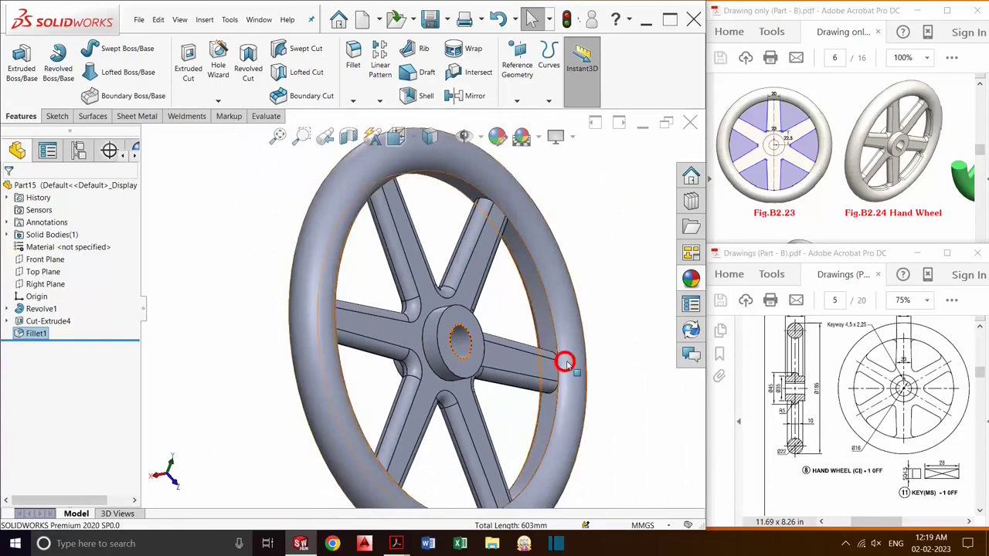
scroll(566, 363, "down", 3)
scroll(523, 348, "down", 1)
scroll(523, 387, "down", 2)
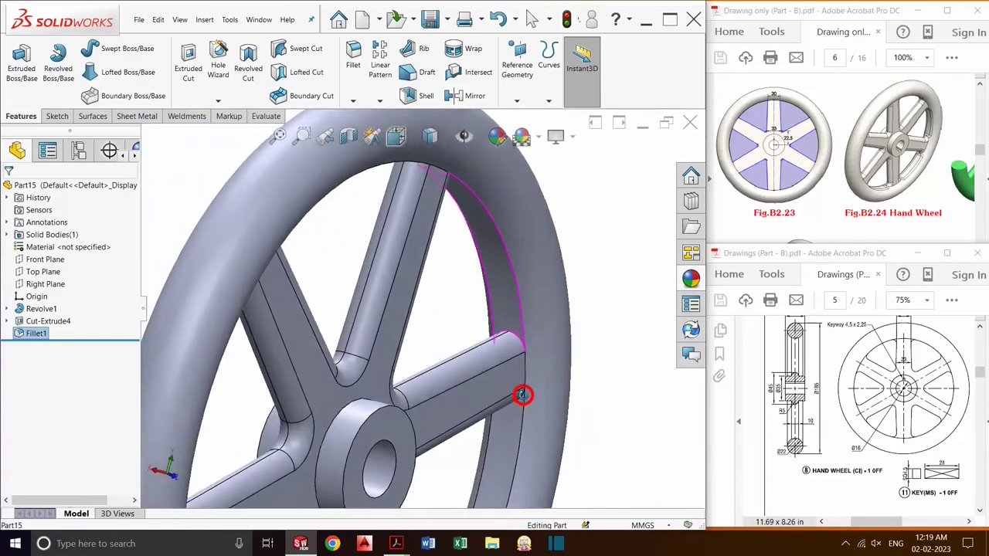
scroll(522, 355, "down", 1)
scroll(521, 338, "down", 2)
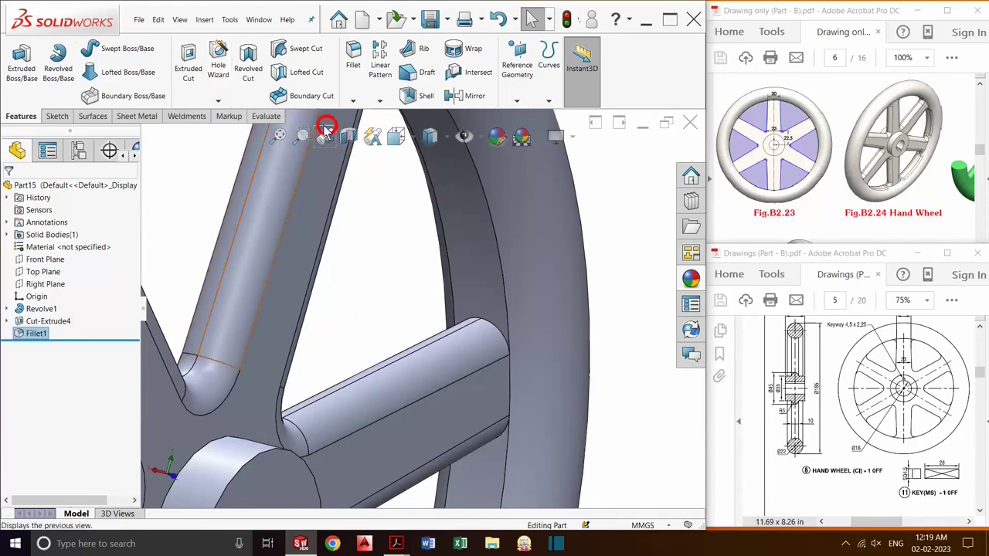
left_click(353, 50)
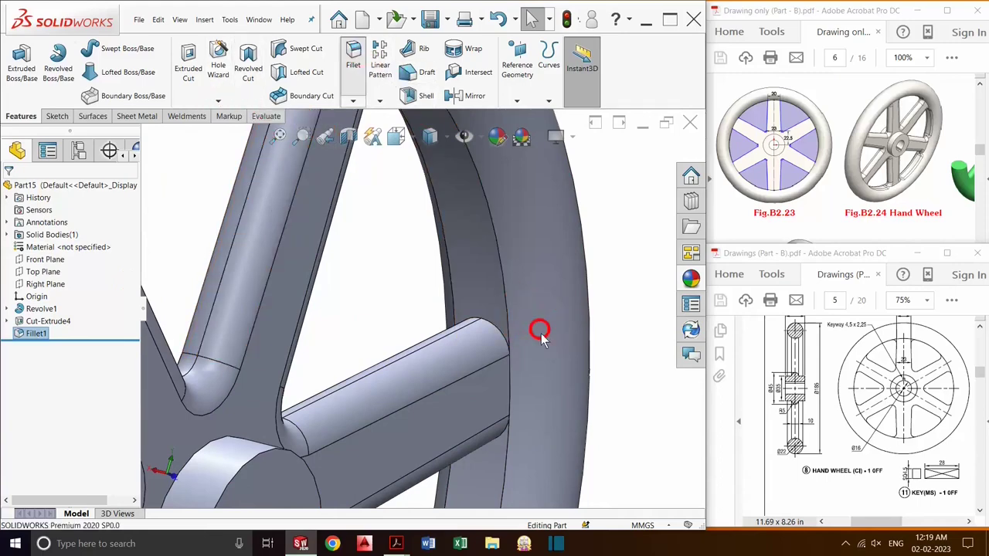
Step: Round the selected spoke–rim junction edge with a 5 mm fillet, creating Fillet2
left_click(494, 328)
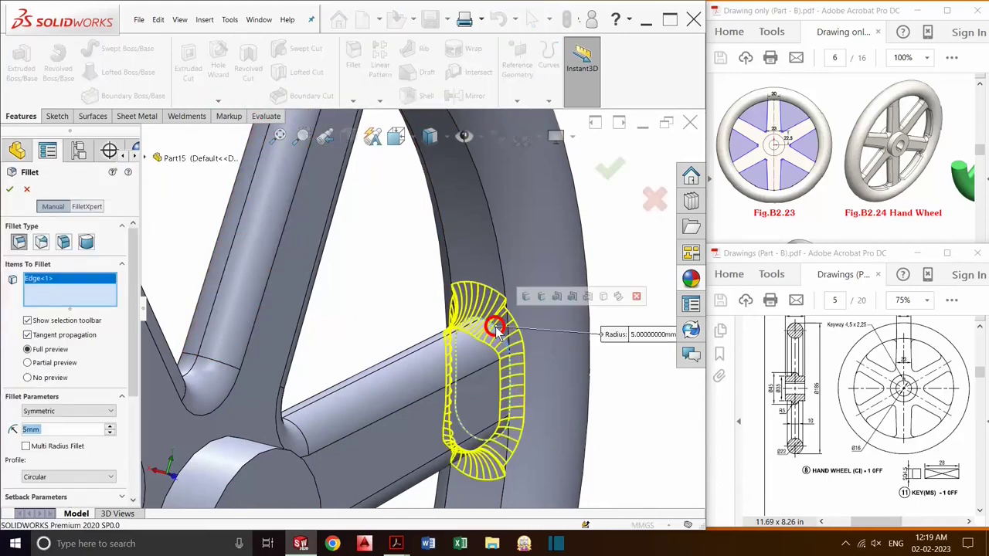
scroll(498, 328, "up", 3)
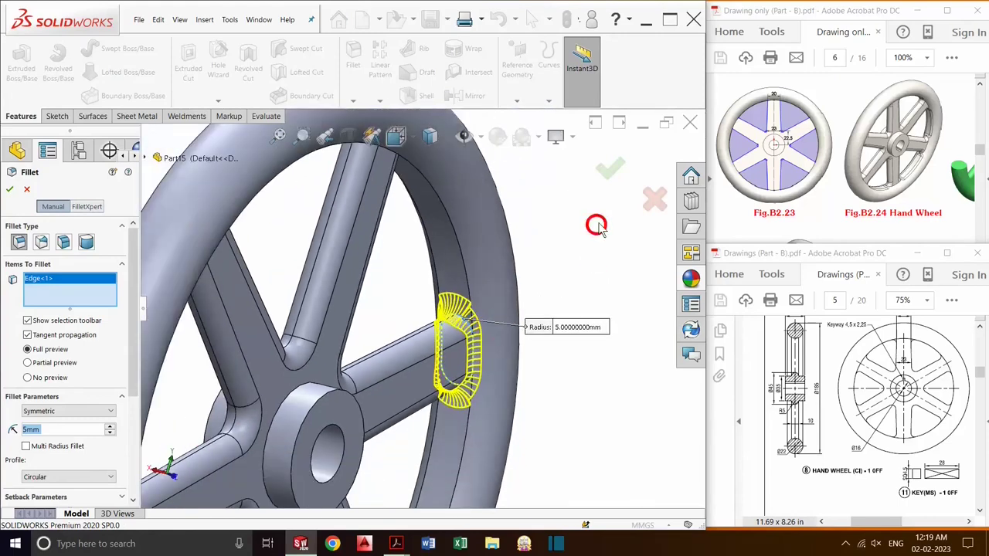
left_click(611, 171)
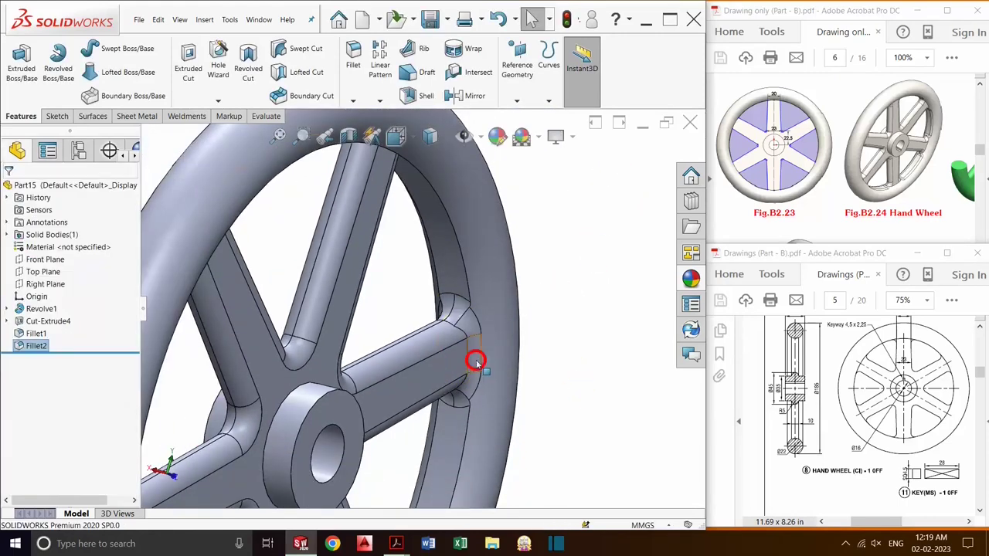
scroll(475, 362, "up", 3)
scroll(444, 345, "down", 5)
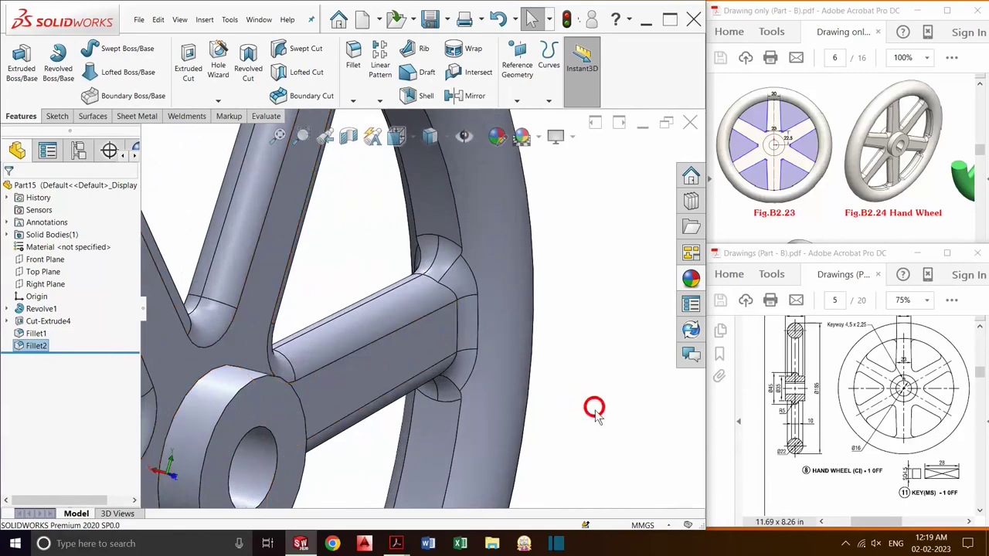
scroll(484, 375, "up", 2)
scroll(490, 364, "up", 2)
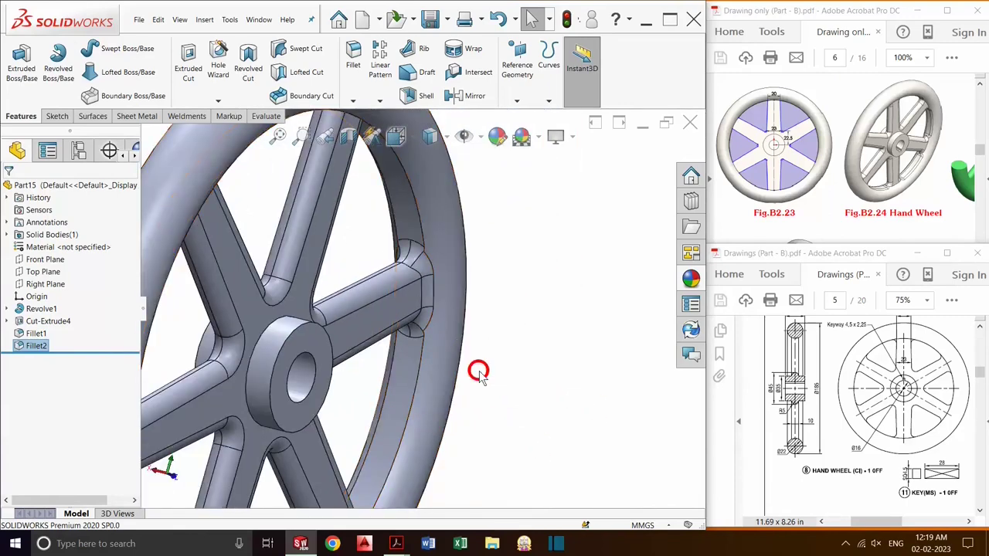
scroll(479, 372, "up", 3)
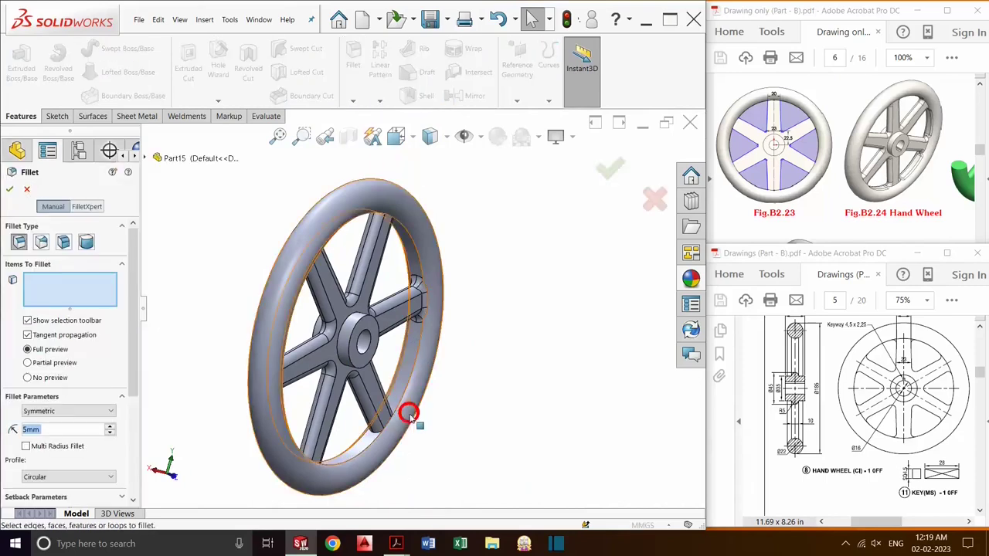
Step: Add rim edges and a spoke face at the spoke junctions to the 5 mm fillet selection
scroll(409, 410, "down", 3)
mouse_move(403, 407)
middle_mouse_down()
mouse_move(361, 409)
mouse_move(369, 438)
middle_mouse_up()
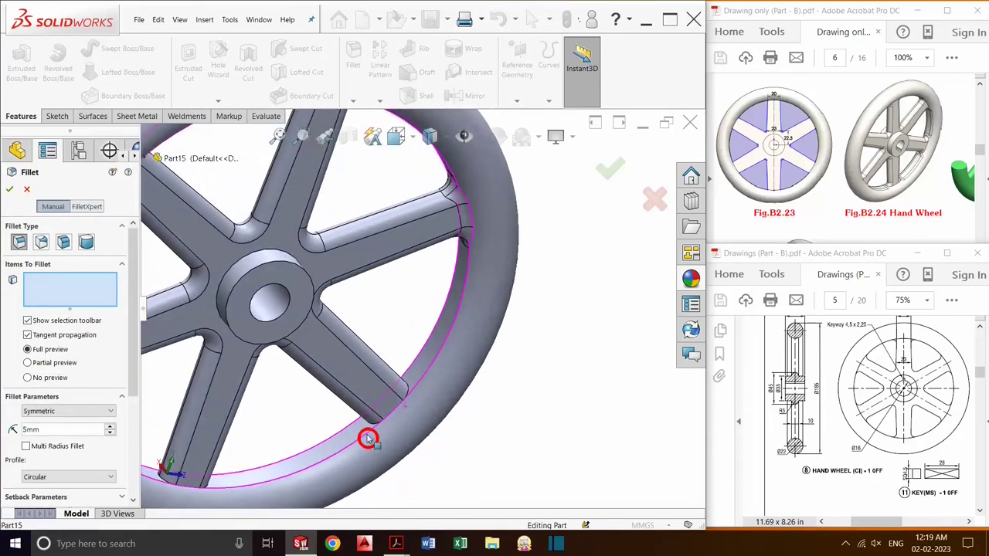
left_click(407, 387)
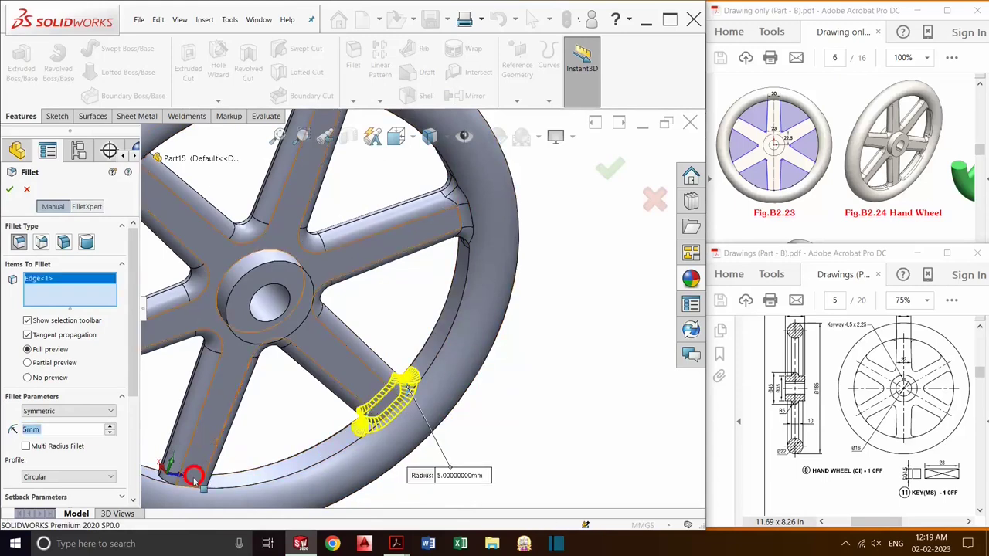
left_click(166, 470)
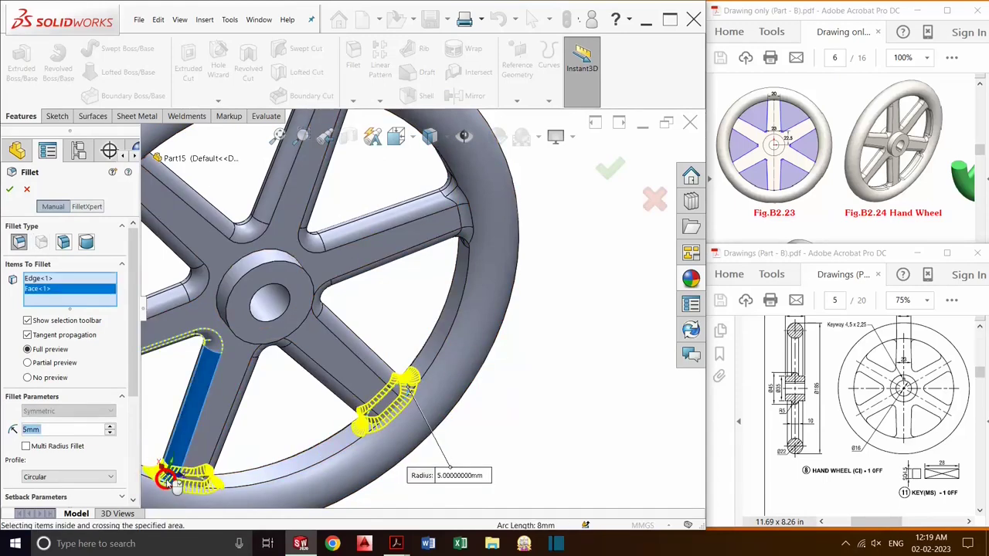
key("f")
scroll(264, 330, "down", 3)
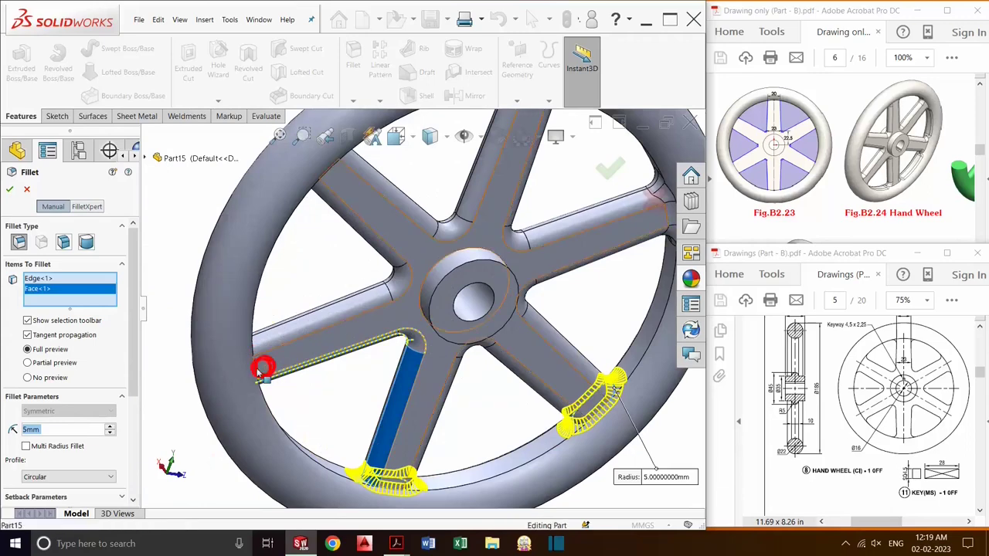
scroll(257, 362, "down", 3)
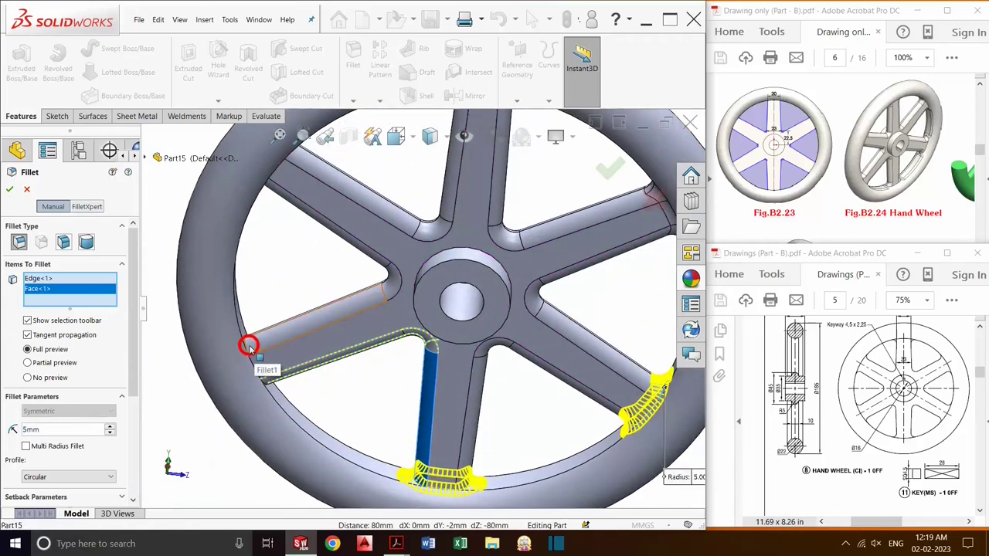
left_click(246, 345)
key("f")
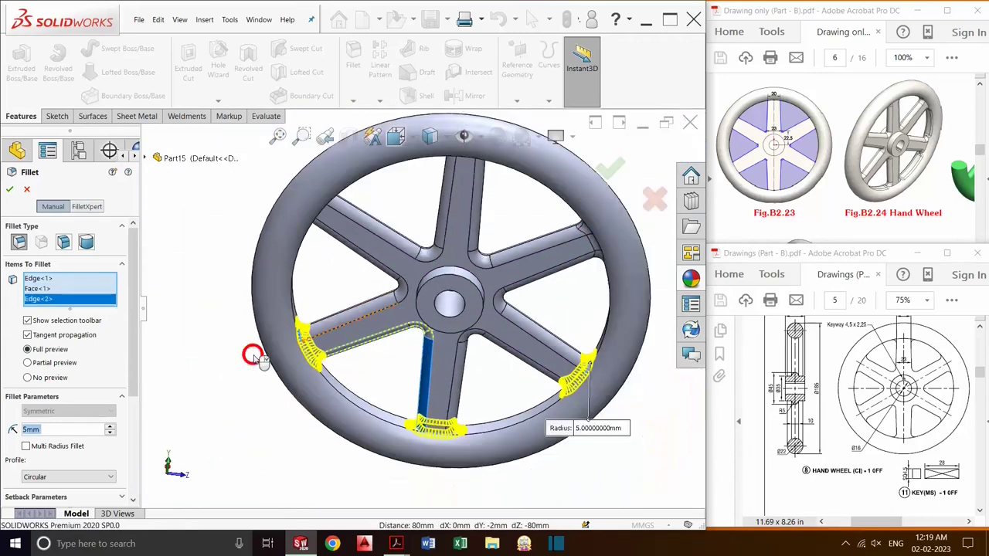
scroll(332, 236, "down", 3)
scroll(344, 217, "down", 3)
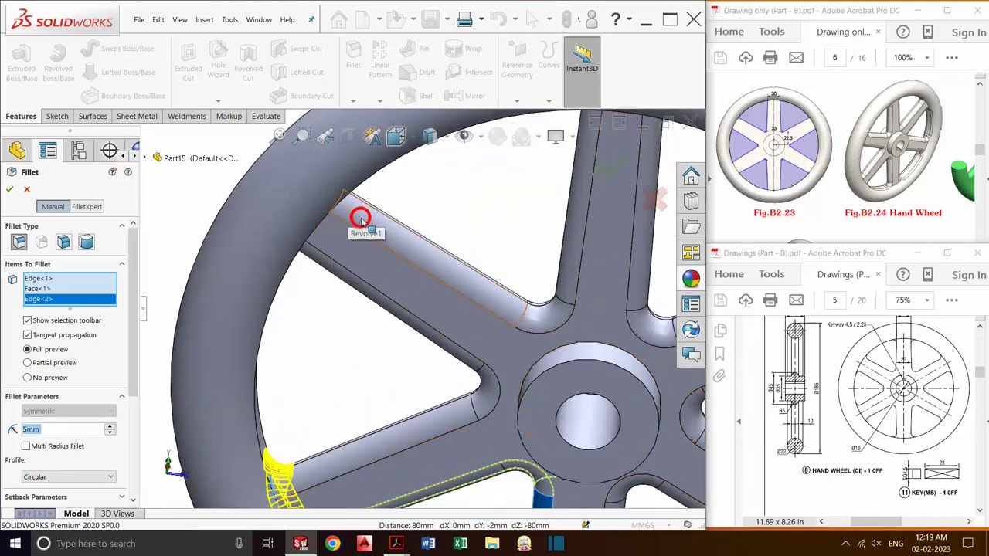
scroll(340, 220, "down", 2)
Step: Add the upper spoke–rim junction edge and a face at the spoke top
middle_click_drag(337, 220, 320, 221)
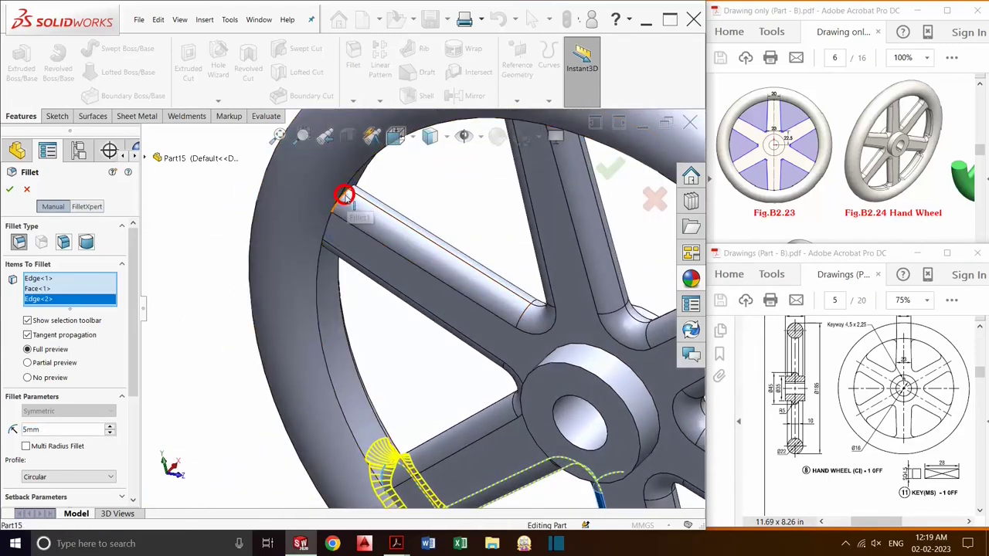
left_click(344, 195)
key("f")
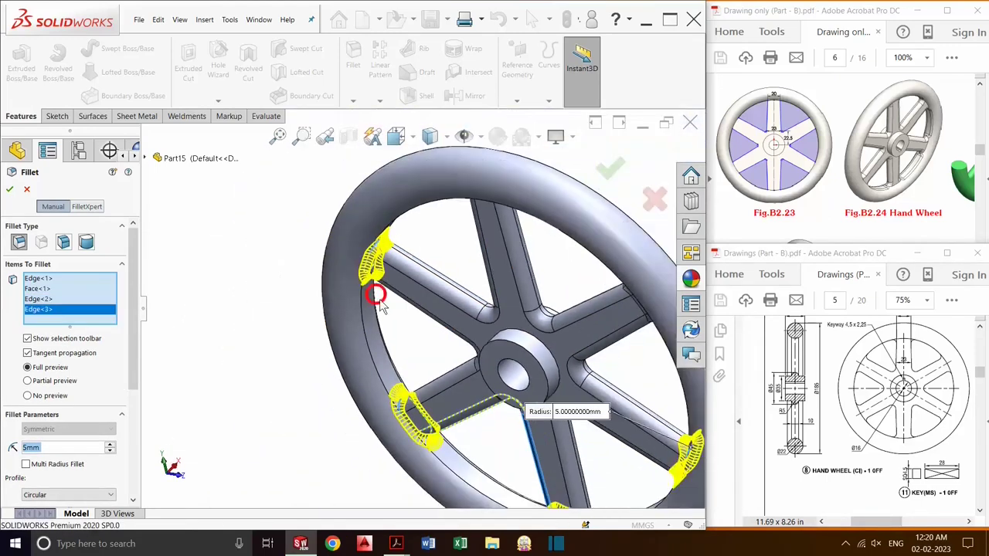
middle_click_drag(487, 267, 521, 223)
scroll(530, 250, "down", 3)
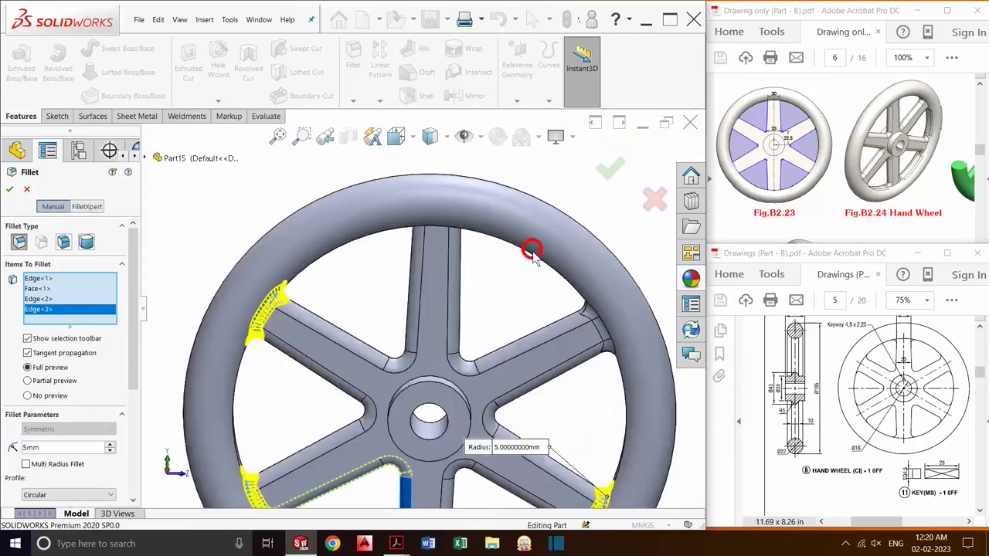
scroll(451, 244, "down", 3)
mouse_move(431, 232)
middle_mouse_down()
mouse_move(468, 190)
mouse_move(513, 190)
middle_mouse_up()
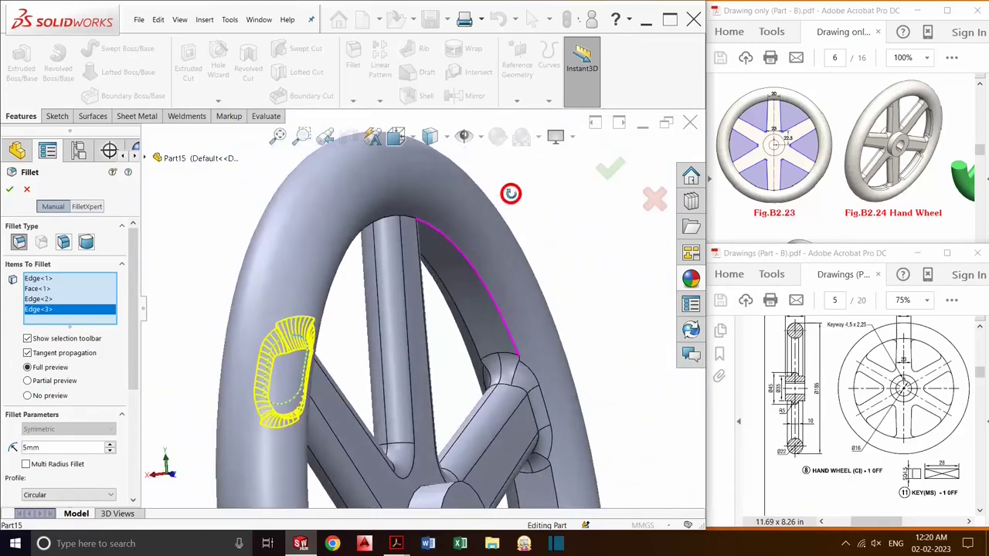
middle_click_drag(396, 226, 394, 230)
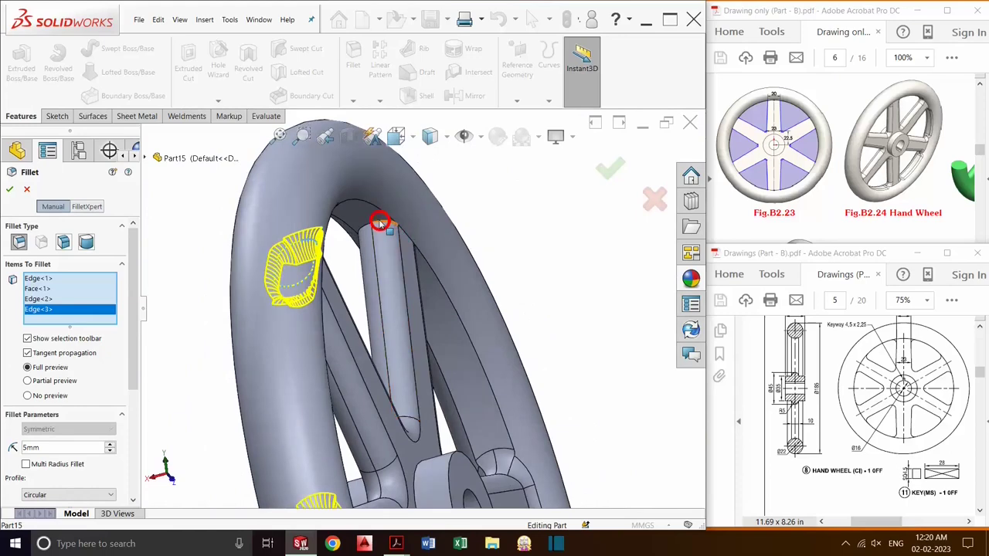
left_click(378, 222)
Step: Remove the stray Face<2>, add the inner junction edge, and apply Fillet3
scroll(400, 257, "up", 3)
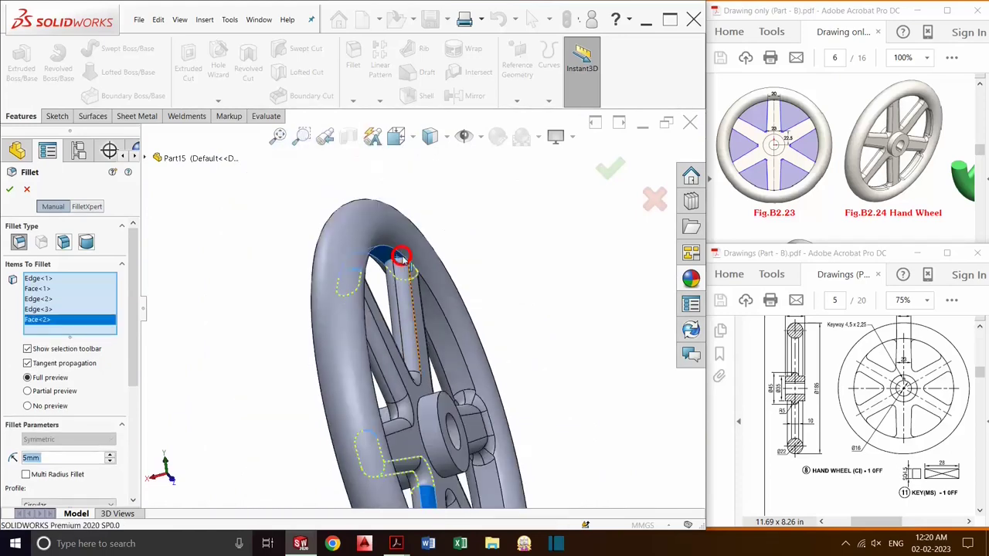
scroll(251, 275, "down", 3)
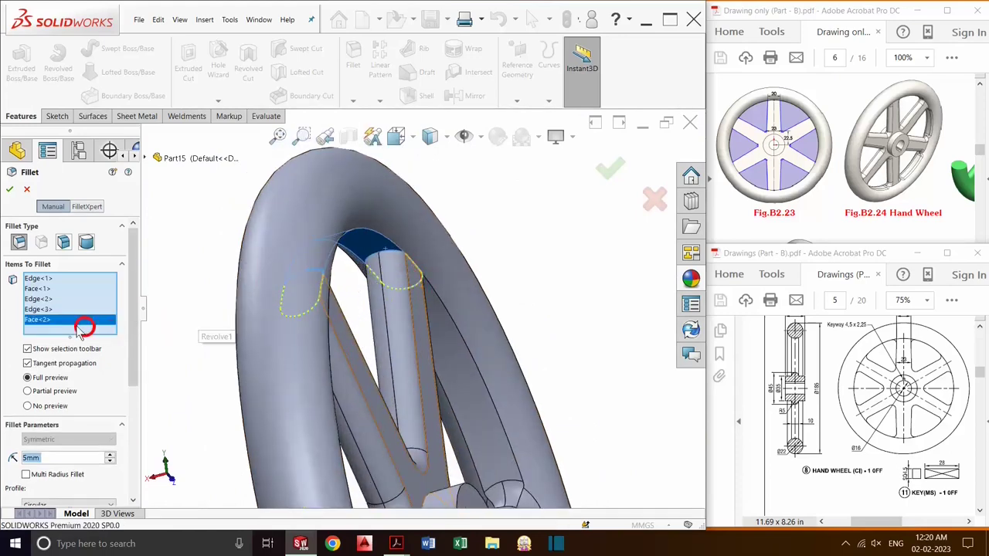
left_click(56, 321)
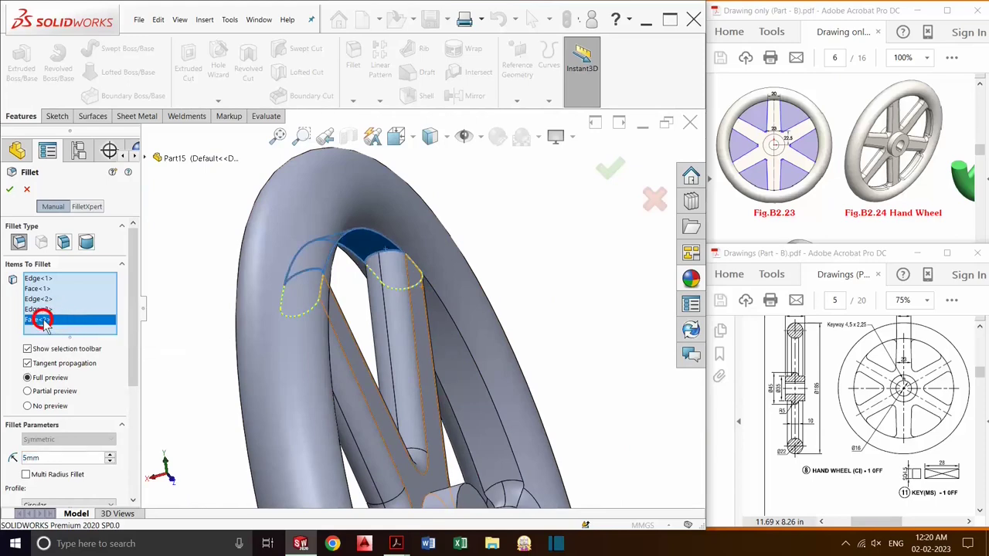
key("Delete")
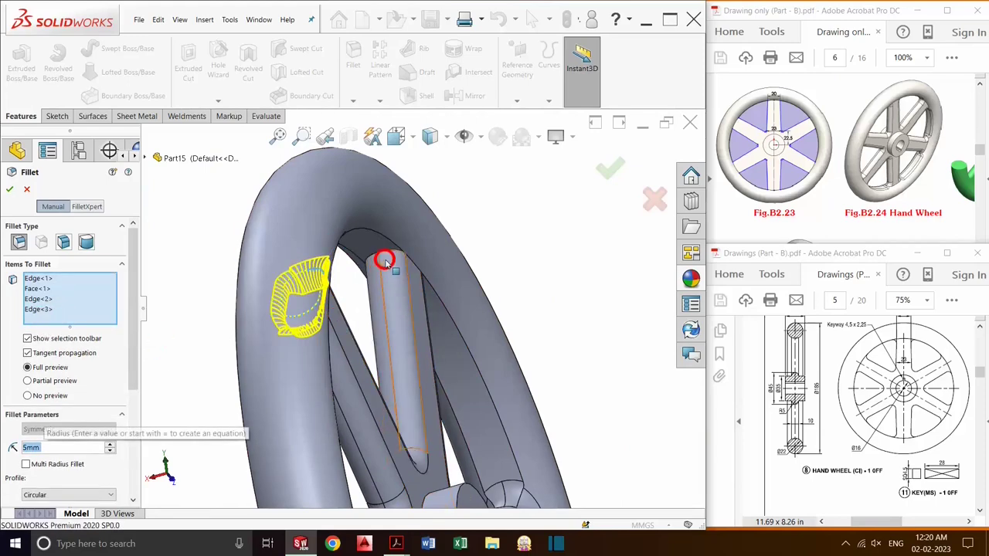
left_click(388, 263)
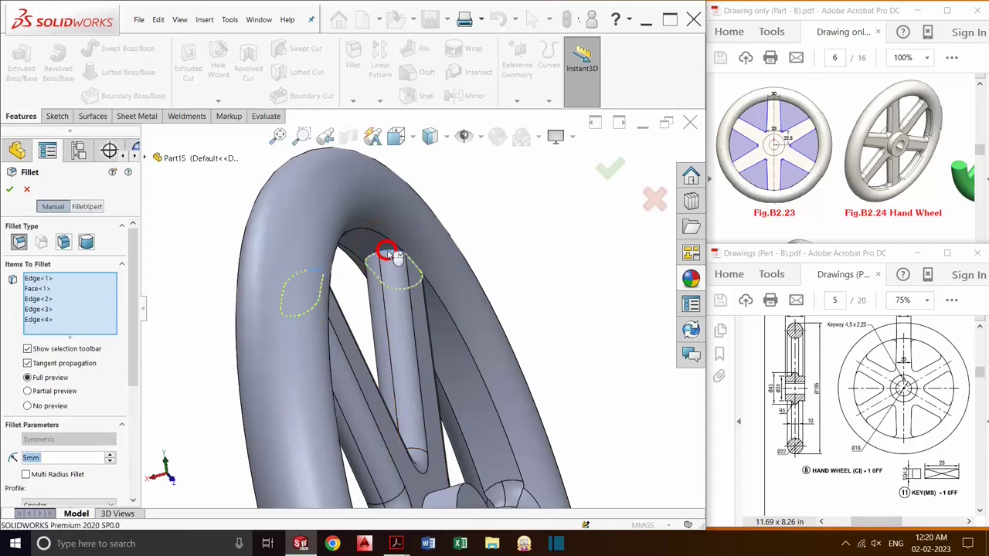
left_click(609, 167)
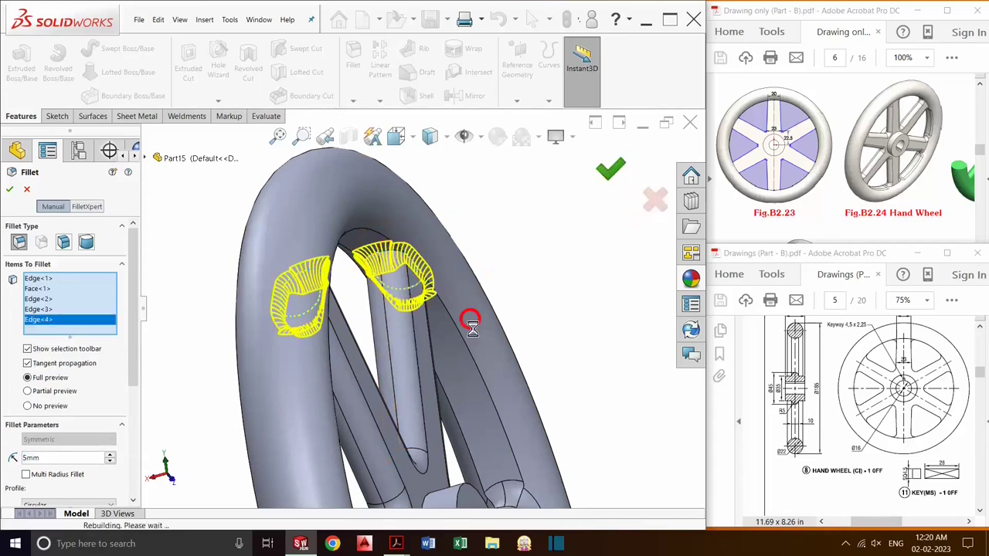
scroll(473, 337, "up", 5)
scroll(476, 355, "up", 4)
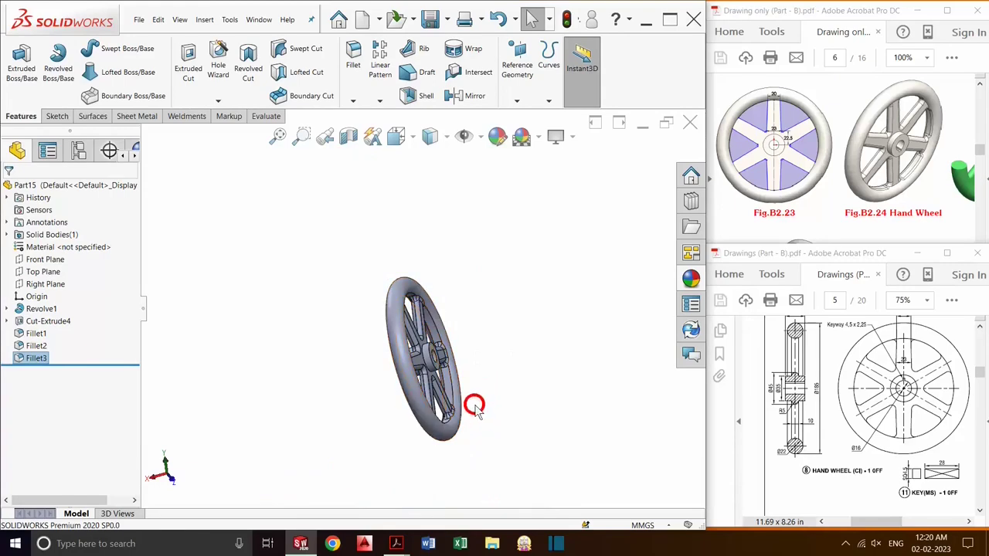
Step: Sketch a center rectangle on the hub face, centred on the bore's bottom point
left_click(399, 282)
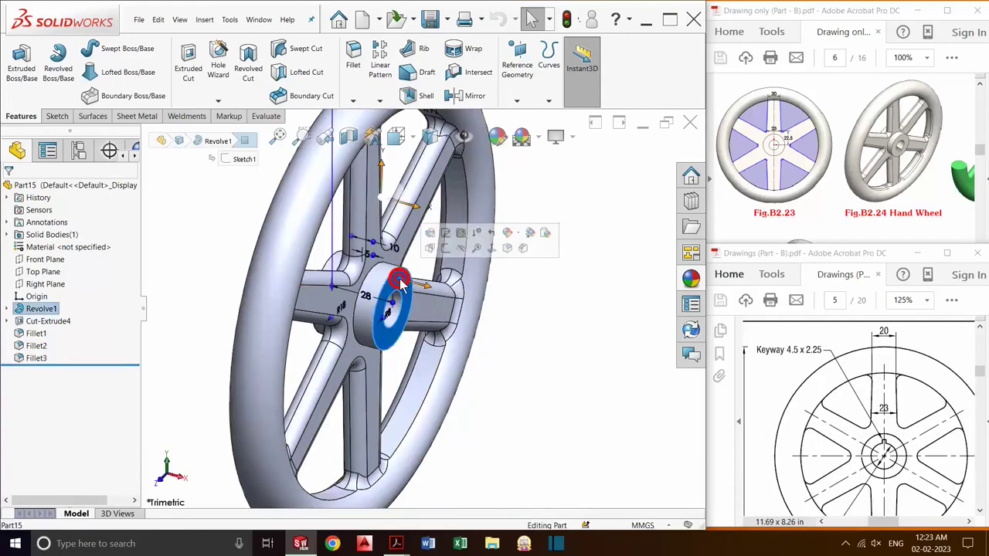
left_click(498, 252)
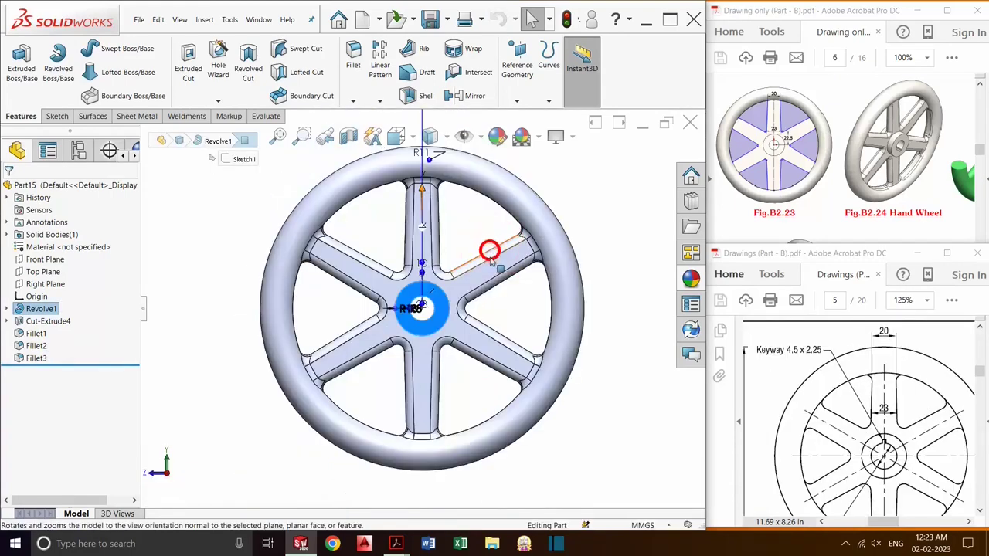
left_click(187, 66)
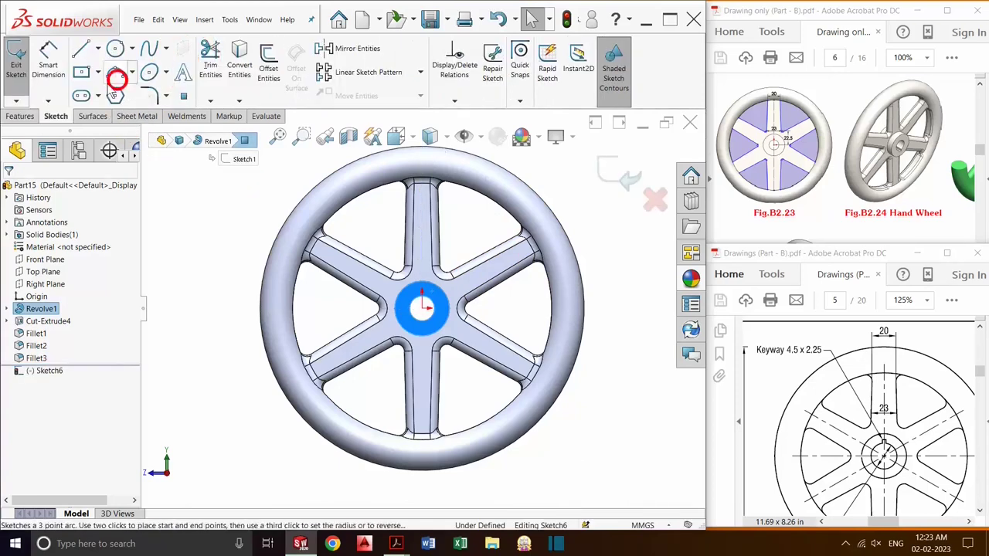
left_click(99, 72)
left_click(110, 105)
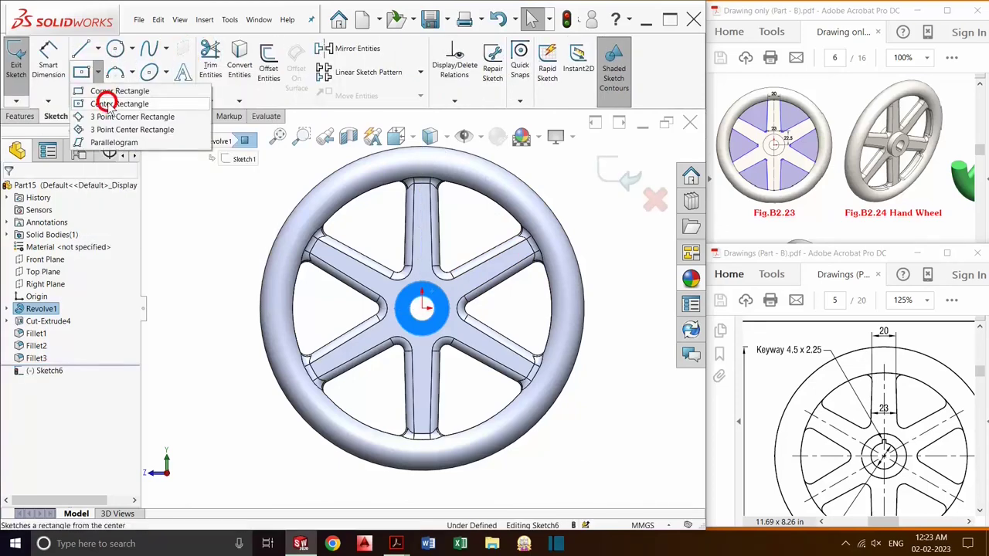
scroll(409, 342, "down", 5)
scroll(422, 331, "down", 3)
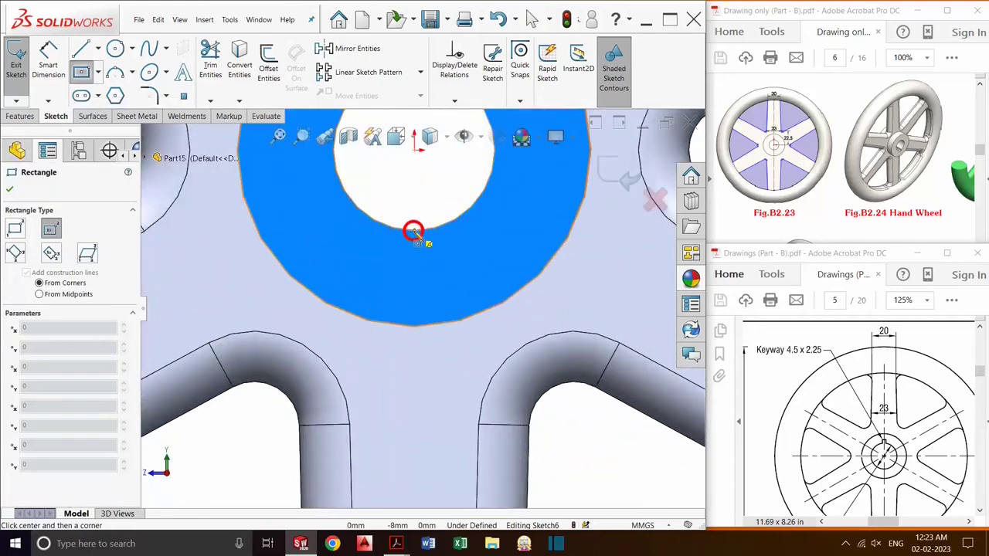
left_click(413, 231)
left_click(468, 266)
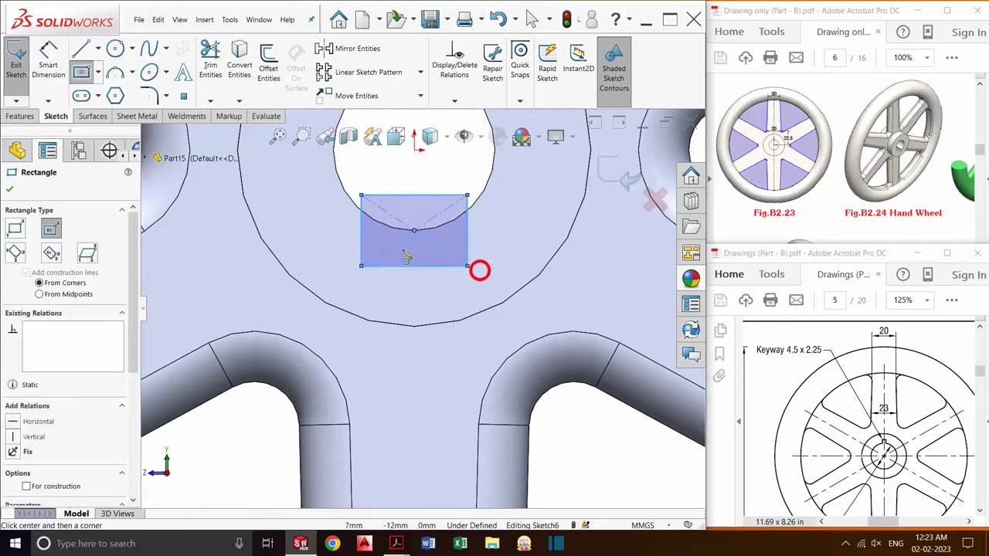
Step: Dimension the keyway rectangle to 4.5 mm by 4.5 mm
left_click(51, 70)
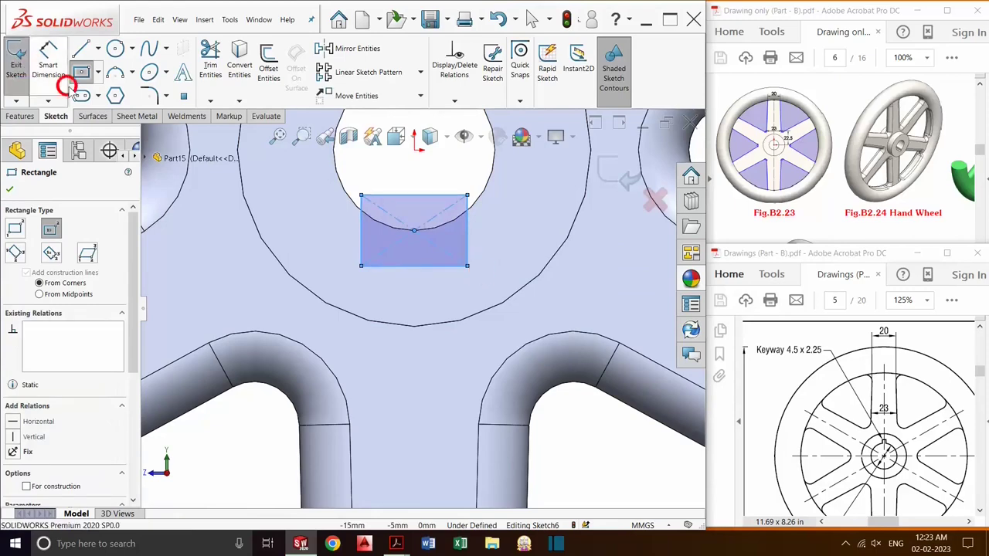
left_click(467, 248)
left_click(525, 247)
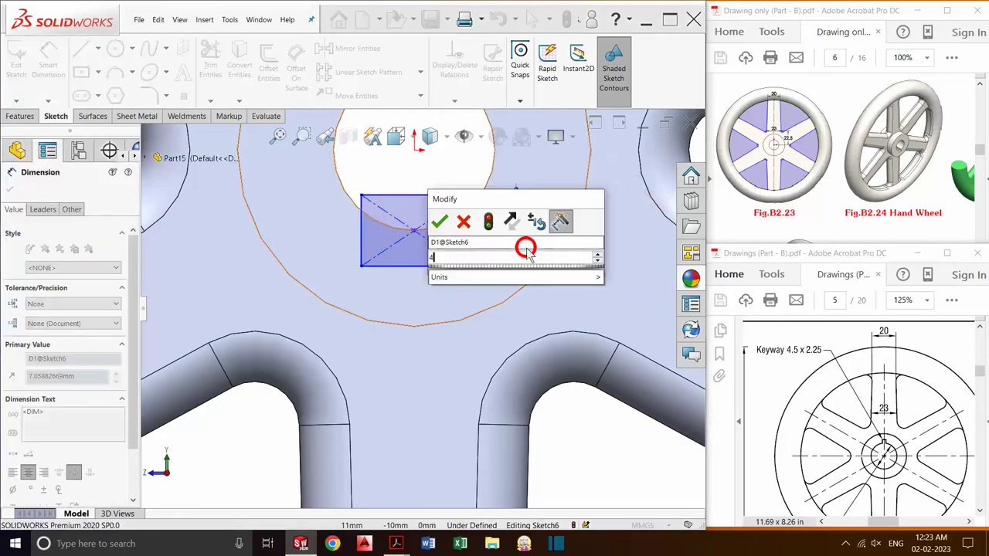
type("4.5")
key("Return")
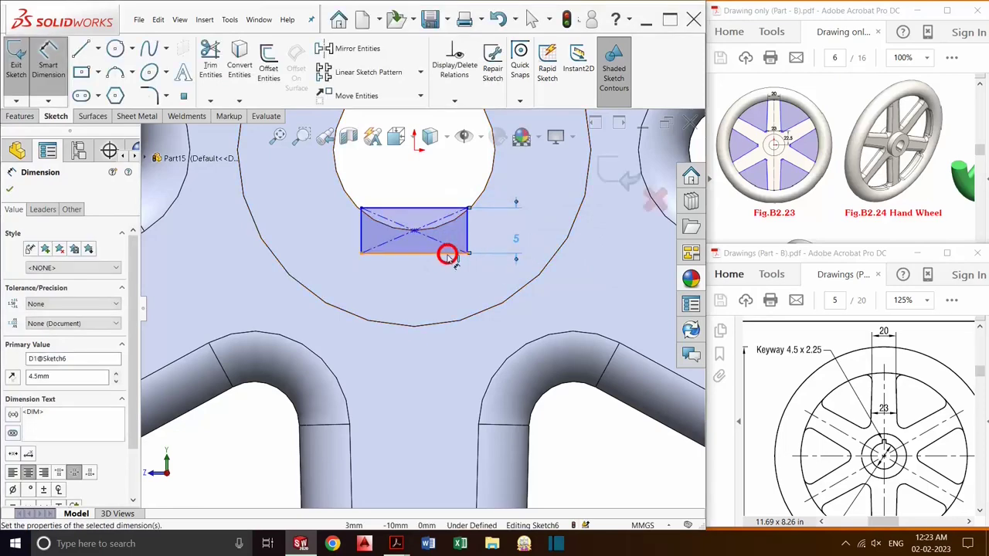
left_click(442, 254)
left_click(431, 287)
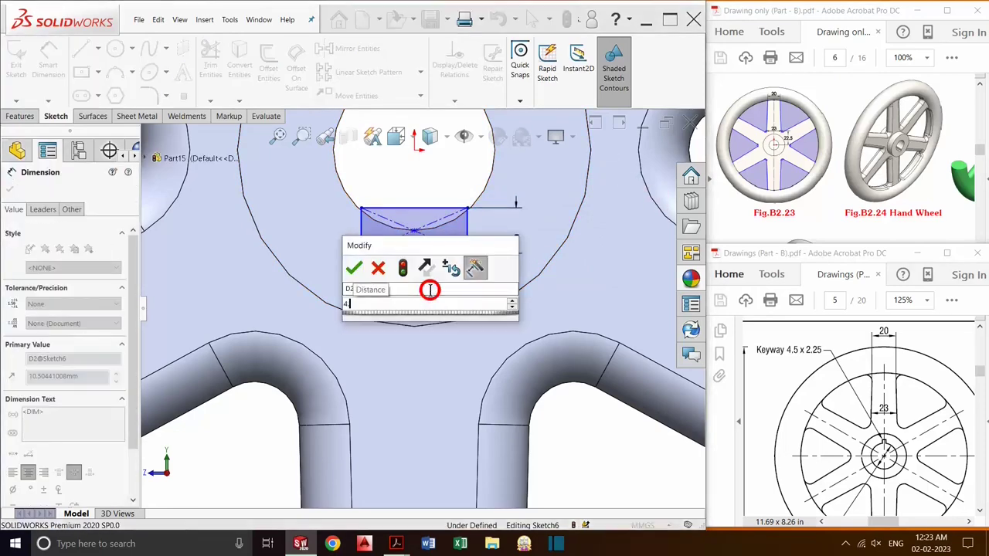
type("4.5")
key("Return")
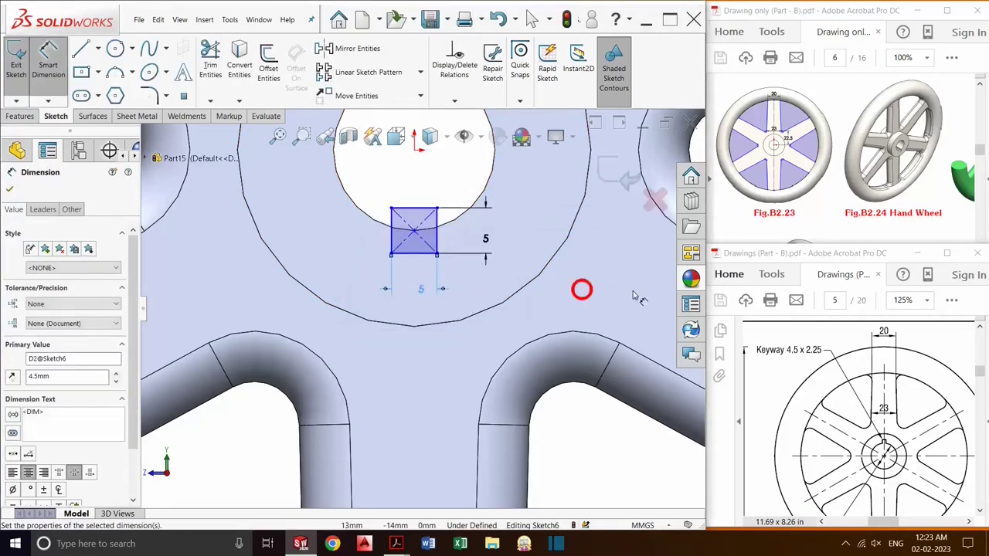
Step: Cut the keyway Through All in both directions as Cut-Extrude6
left_click(628, 174)
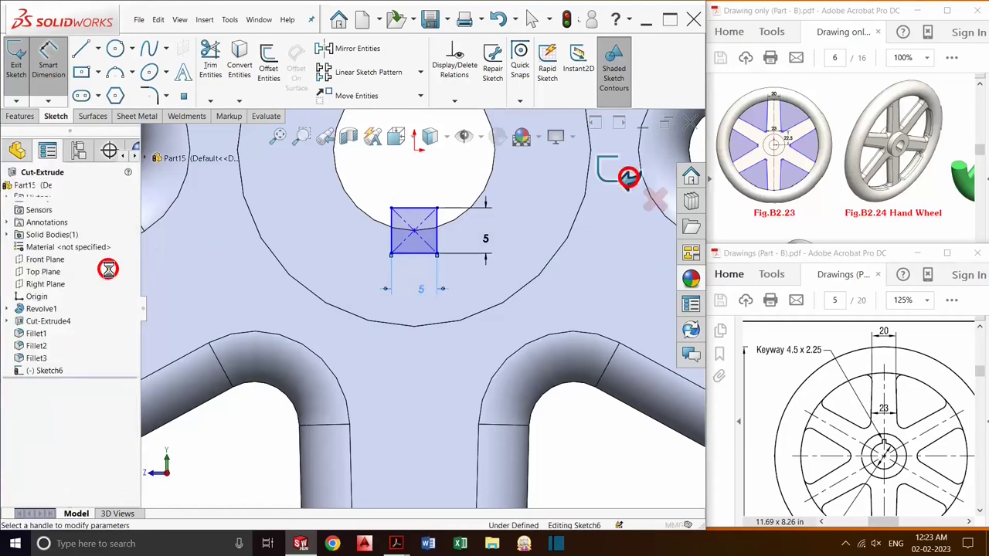
left_click(88, 283)
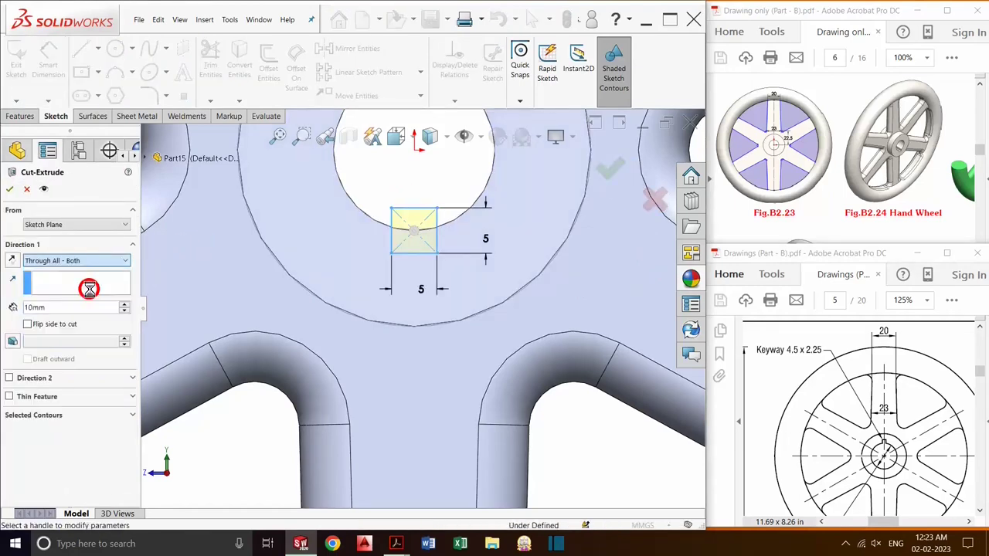
left_click(608, 180)
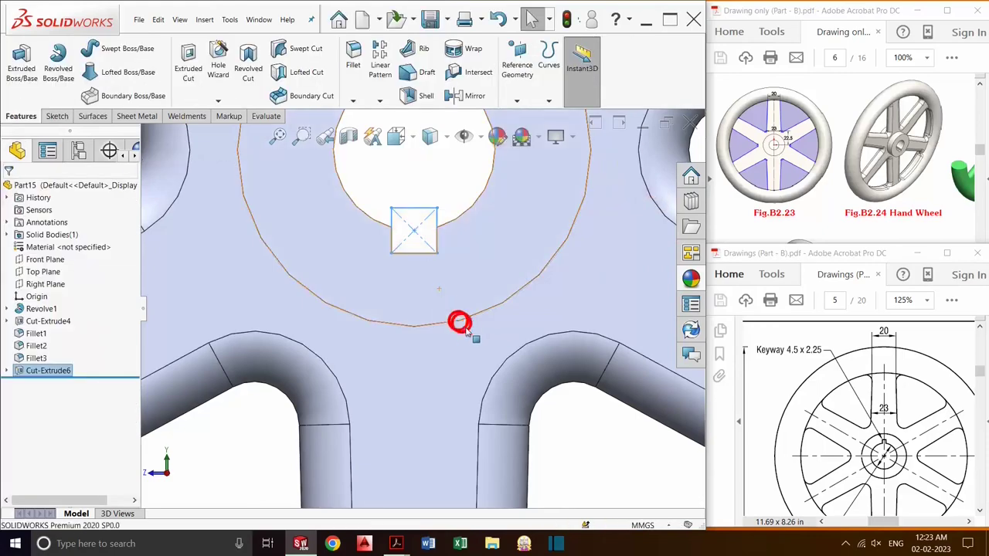
Step: Save the part as 2.8 HAND WHEEL and show a Front Plane section view
scroll(468, 331, "up", 3)
mouse_move(469, 331)
middle_mouse_down()
mouse_move(524, 354)
mouse_move(481, 358)
mouse_move(490, 363)
middle_mouse_up()
key("ctrl+7")
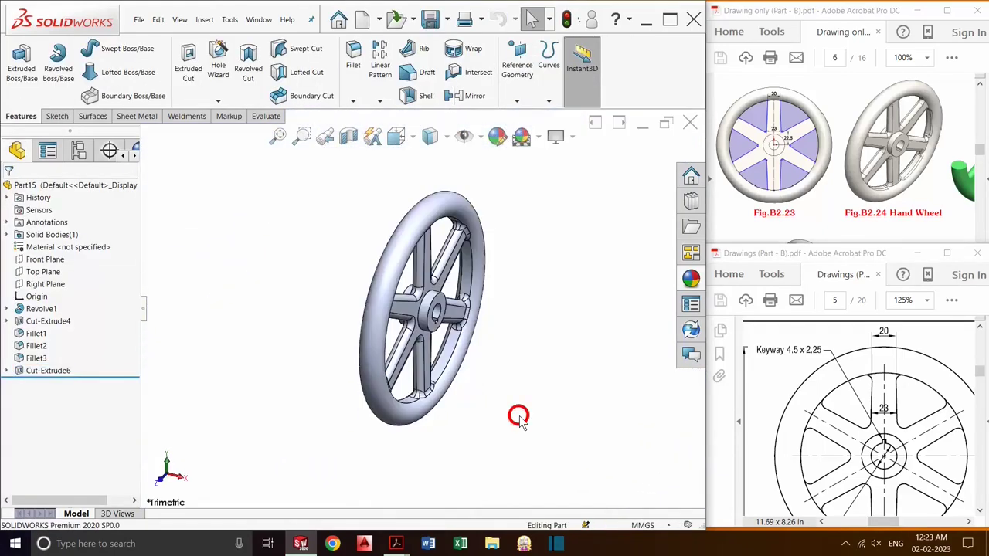
key("ctrl+s")
type("2.")
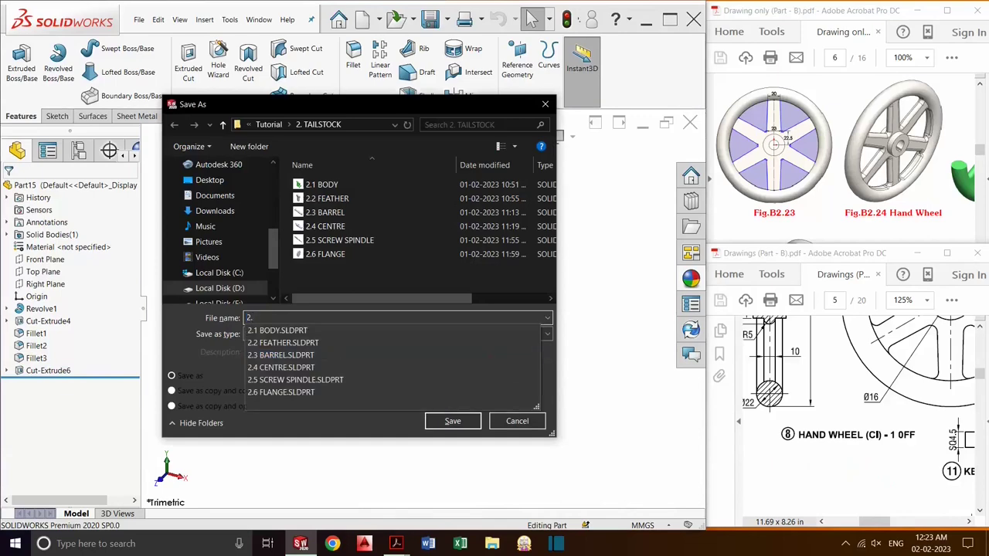
type("8 HAND WHEEL")
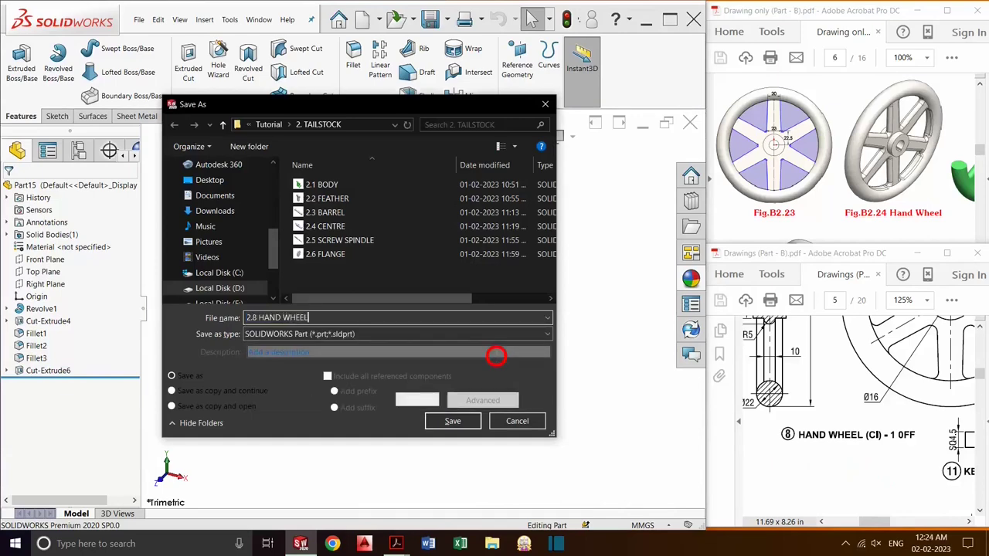
key("Return")
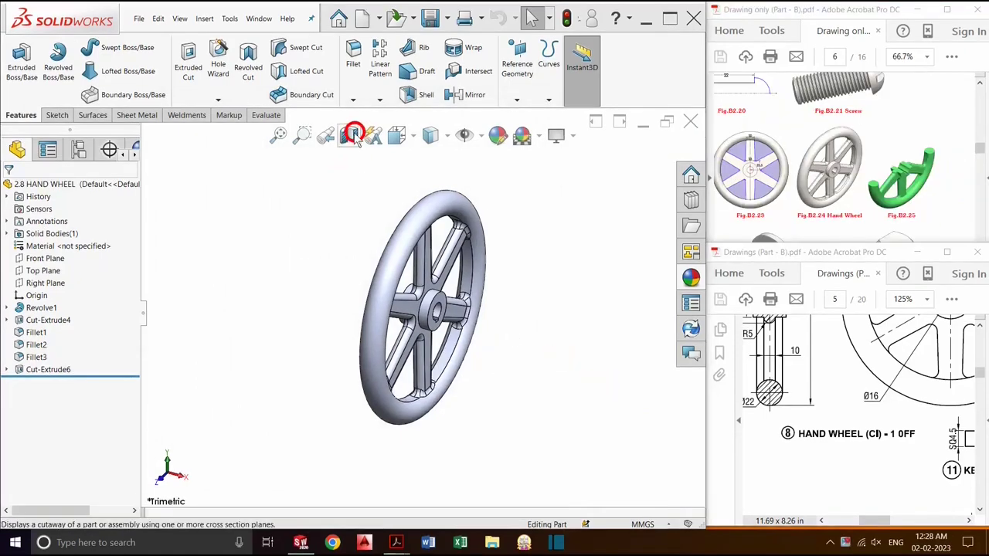
left_click(348, 135)
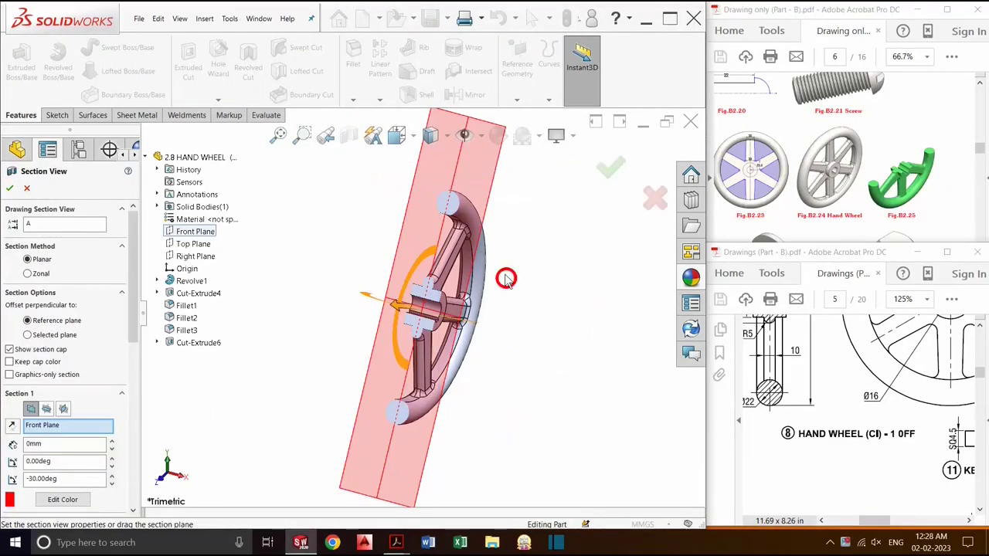
left_click(618, 172)
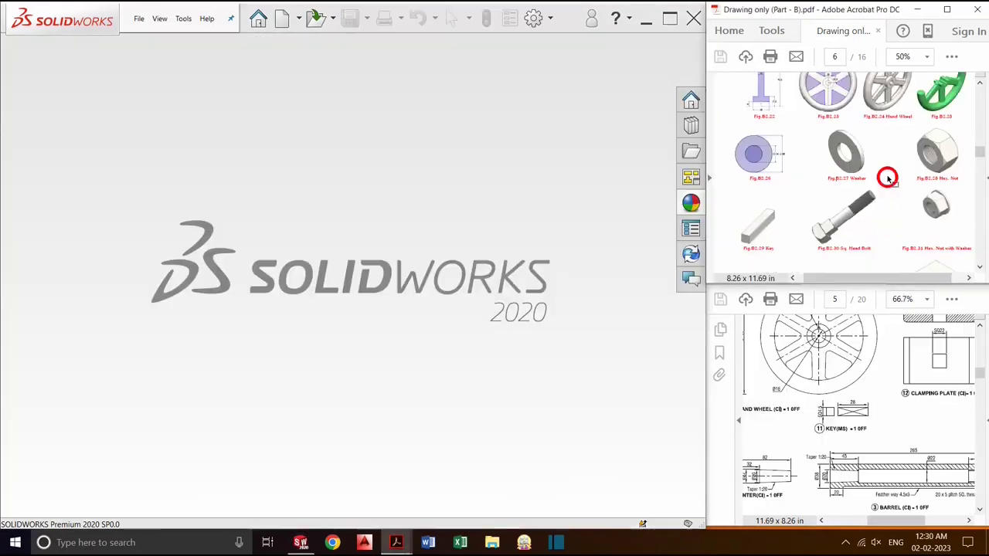
Step: Zoom the Acrobat panes to show the fastener figures and the 11 KEY (MS) drawing
scroll(888, 177, "up", 2, "ctrl")
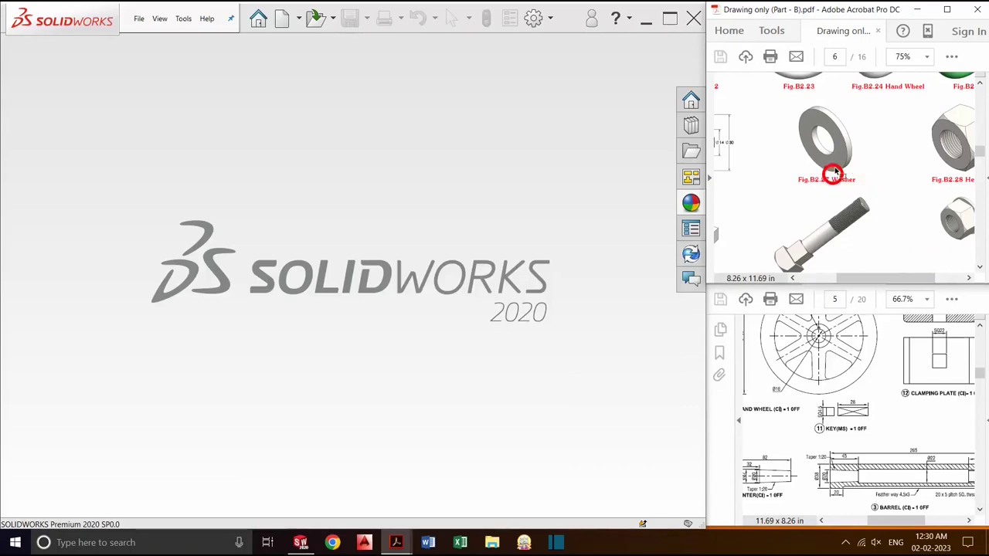
scroll(834, 172, "down", 2, "ctrl")
scroll(933, 156, "up", 2, "ctrl")
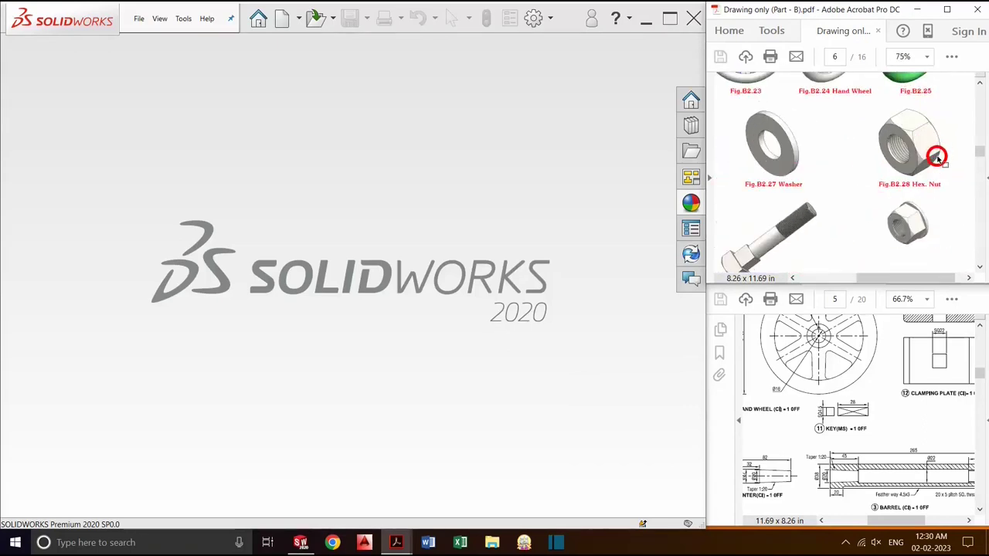
scroll(927, 159, "down", 2, "ctrl")
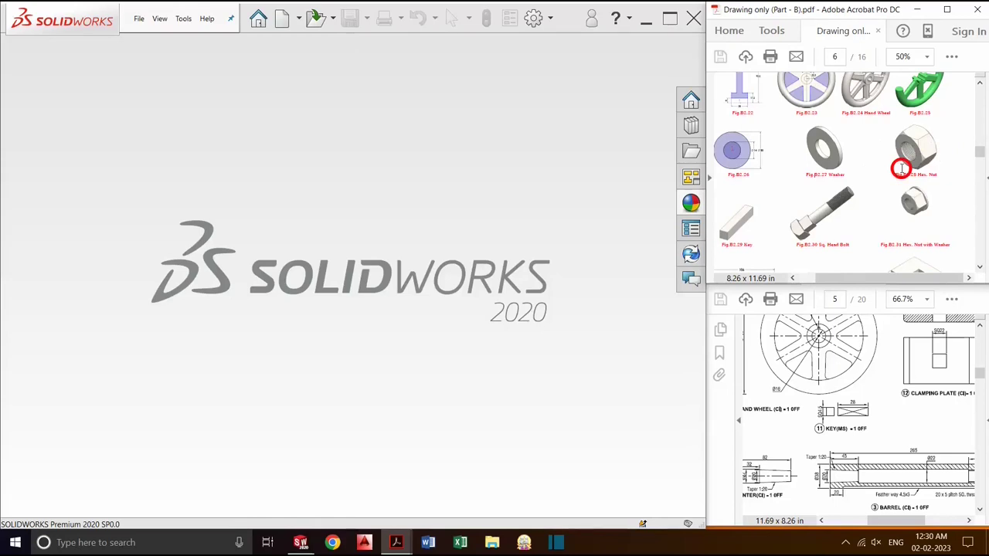
scroll(836, 164, "up", 1, "ctrl")
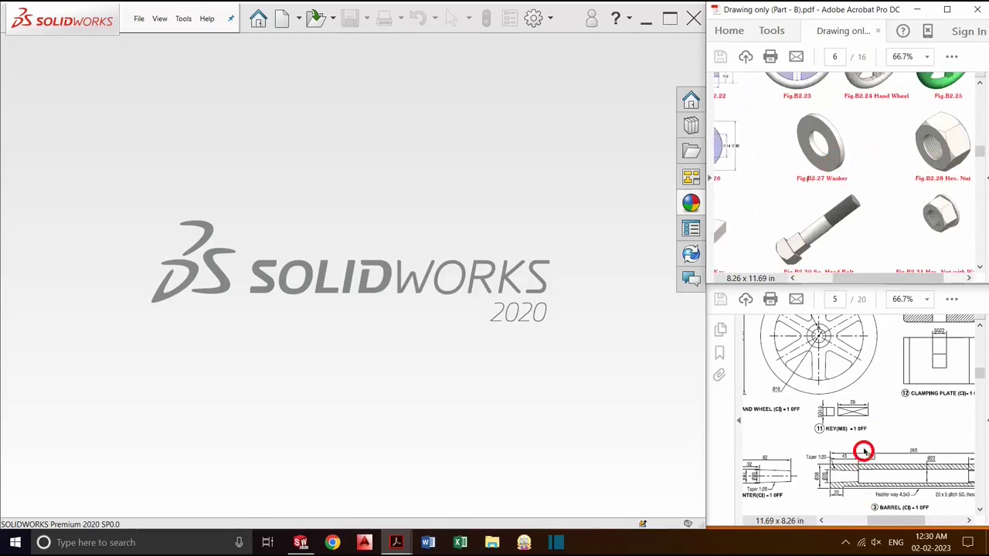
scroll(864, 451, "up", 1, "ctrl")
scroll(863, 446, "up", 1, "ctrl")
scroll(863, 441, "up", 1, "ctrl")
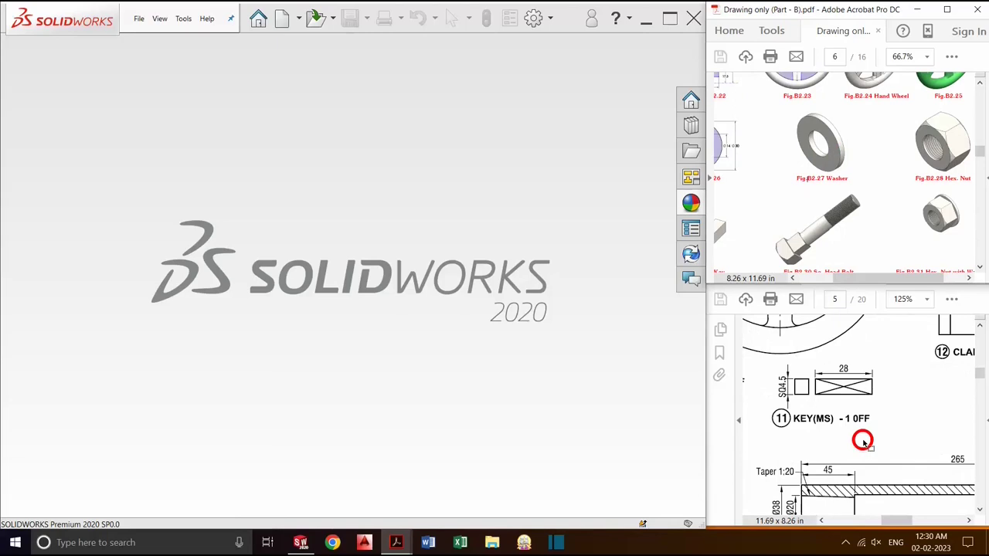
Step: Create a new part and sketch a center rectangle at the origin on the Right Plane
left_click(282, 23)
left_click(259, 273)
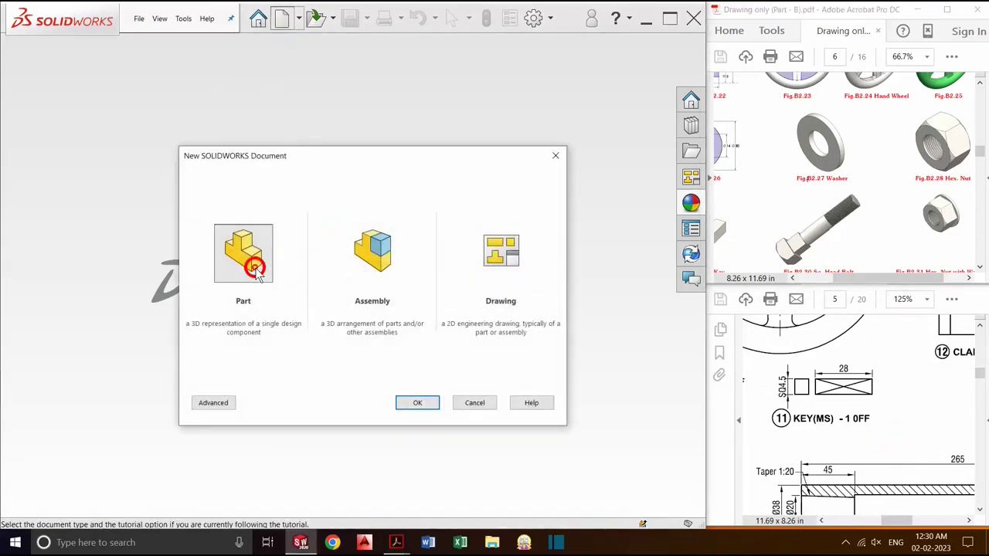
left_click(417, 403)
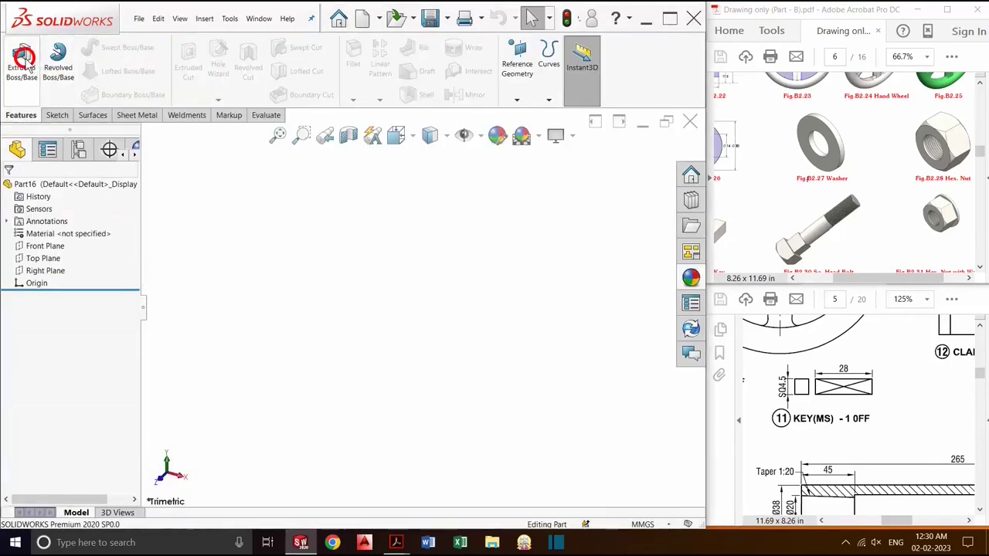
left_click(22, 56)
left_click(466, 197)
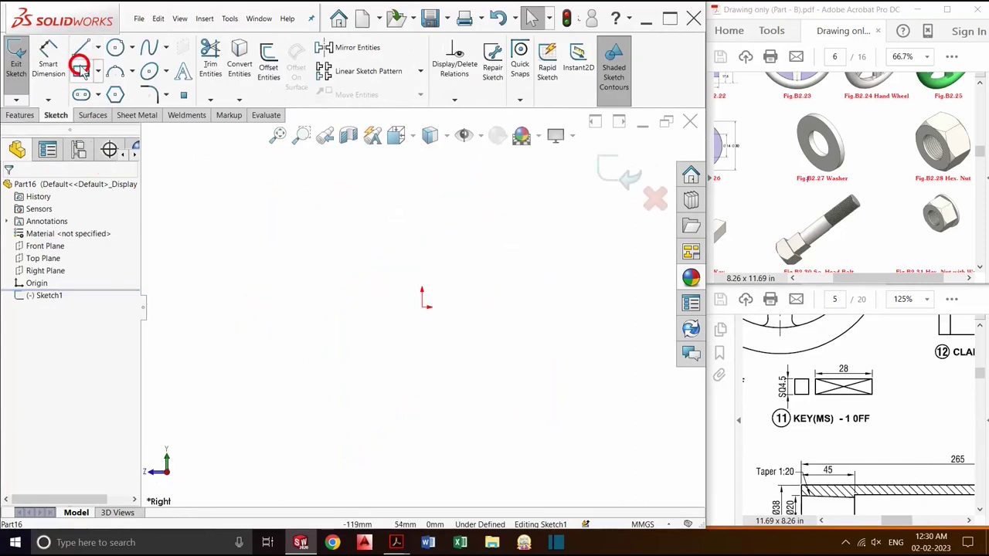
left_click(80, 67)
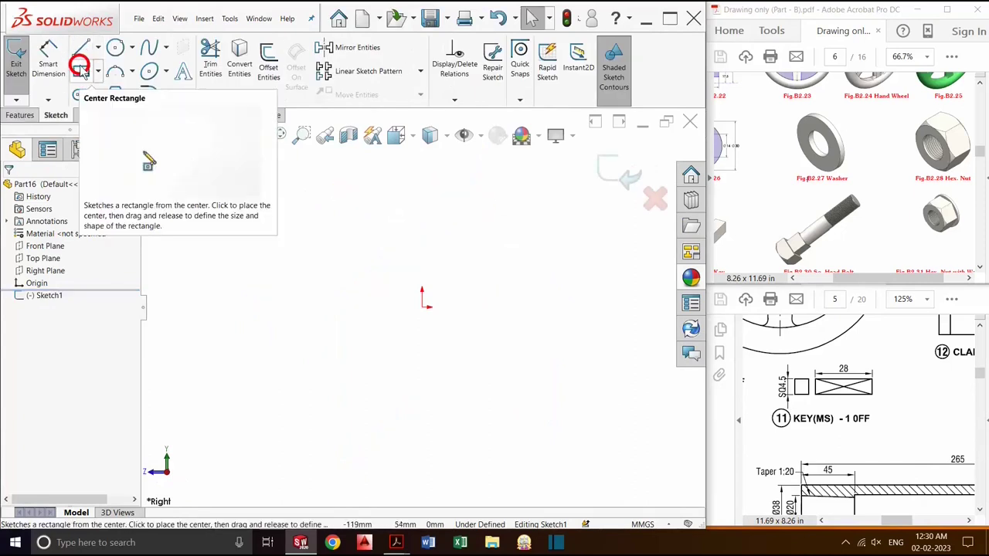
left_click(422, 308)
left_click(481, 337)
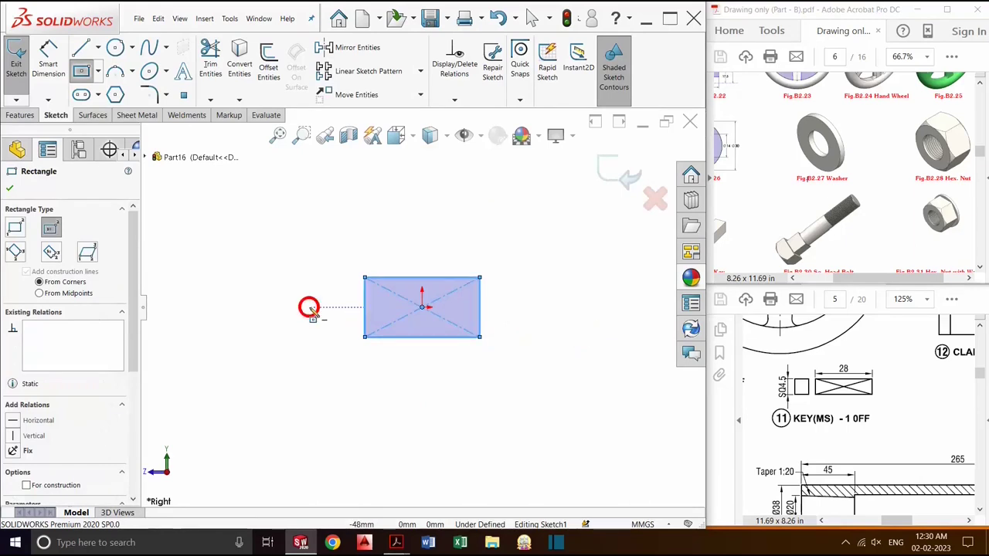
Step: Dimension the rectangle 4.5 mm wide and 4.5 mm high
left_click(68, 57)
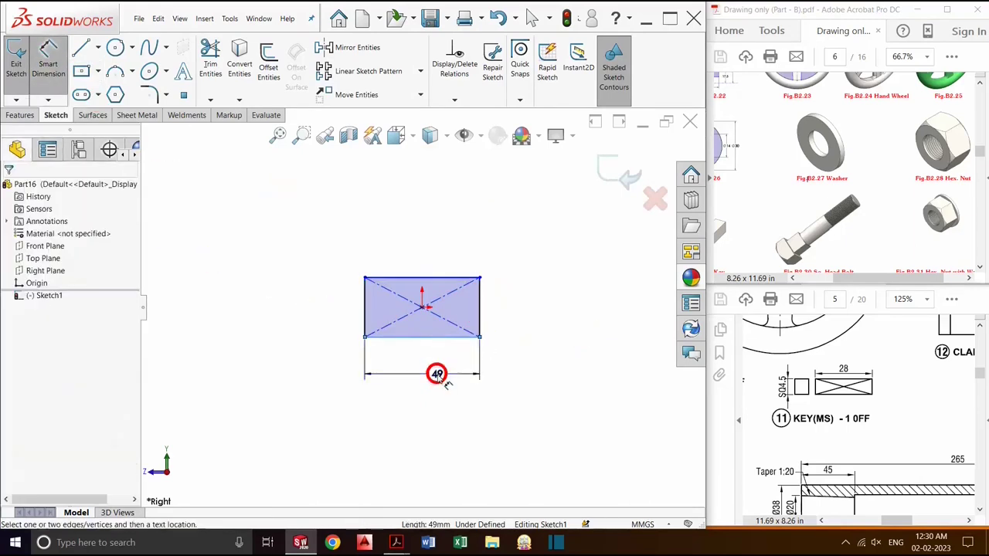
left_click(436, 375)
type("4.5")
key("Return")
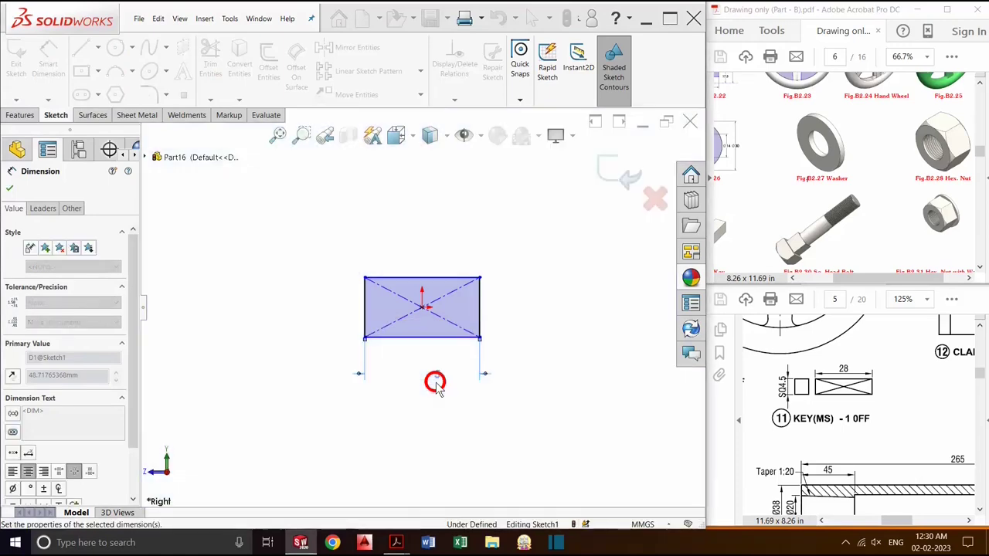
left_click(527, 328)
left_click(480, 309)
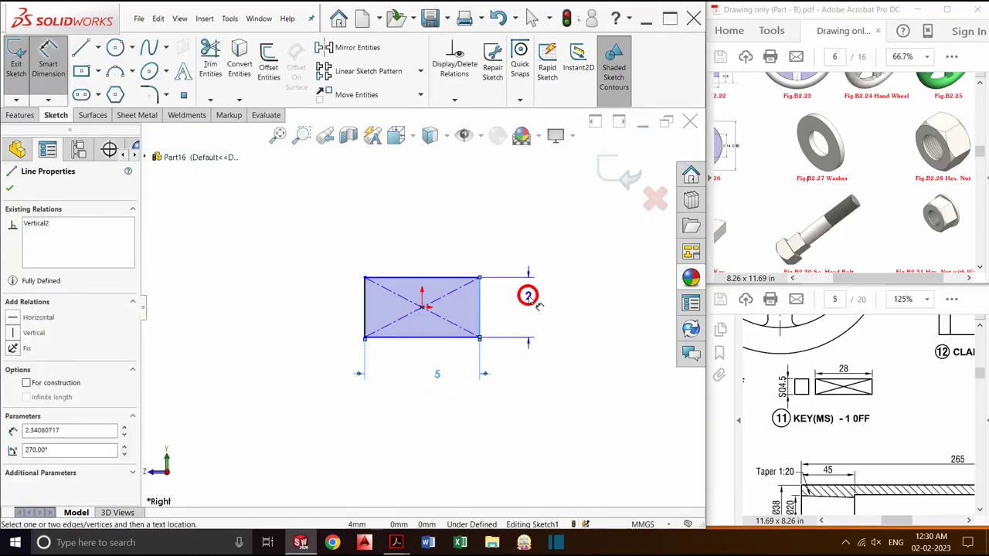
left_click(528, 295)
type("4.5")
key("Return")
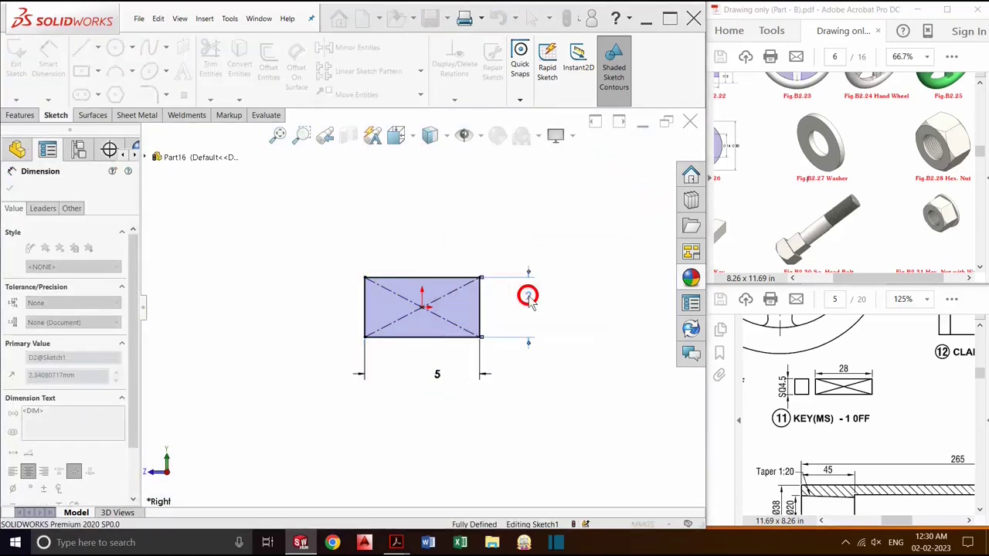
Step: Extrude the square sketch 28 mm into the key block
left_click(618, 173)
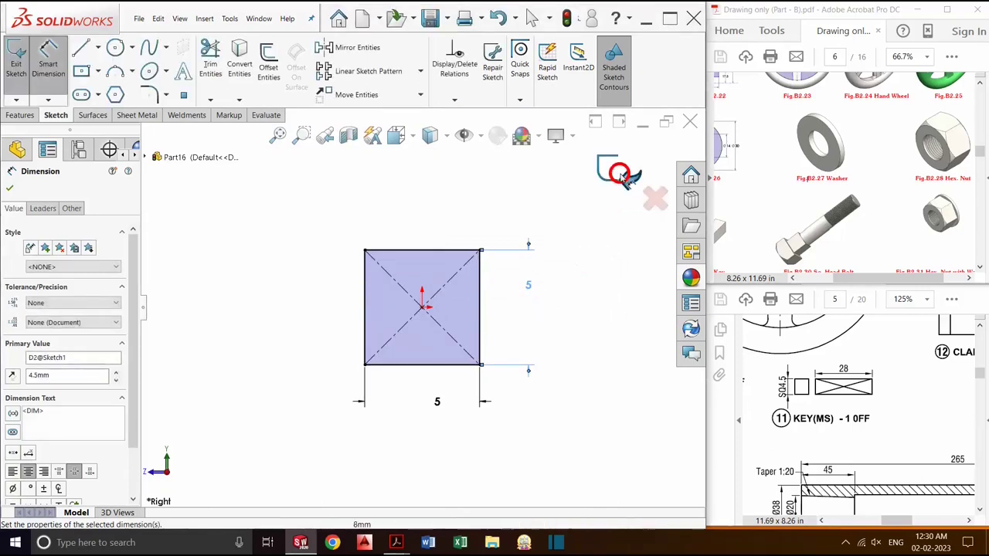
left_click(205, 348)
type("28")
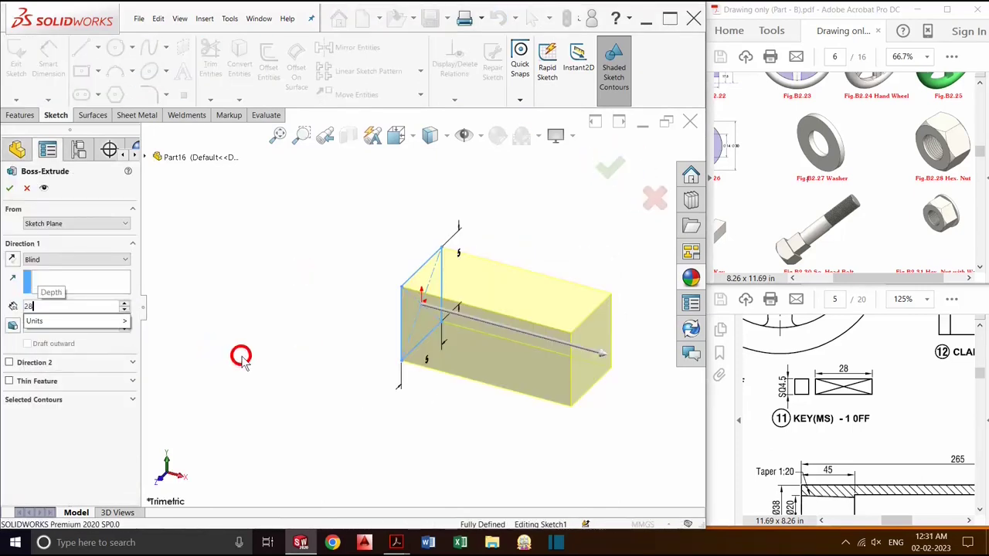
key("Return")
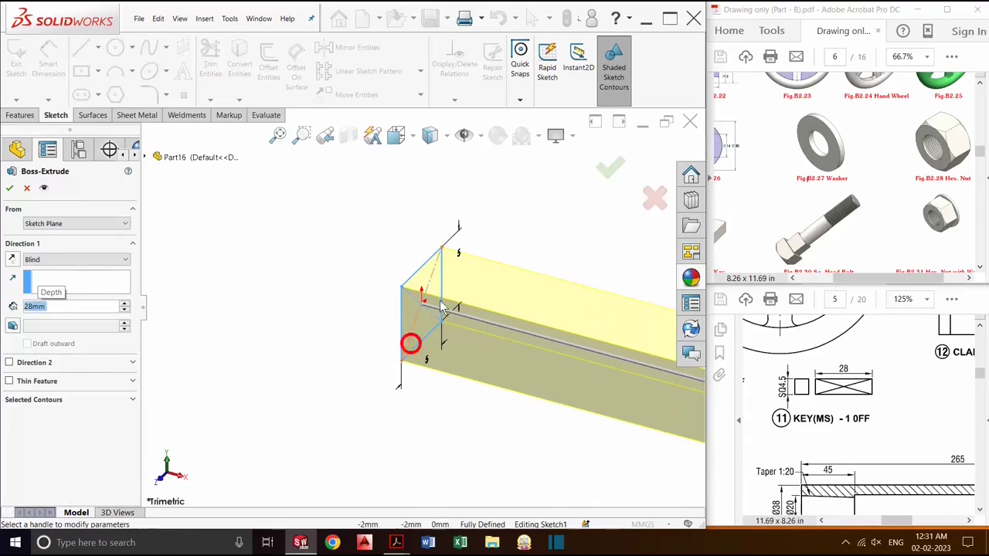
left_click(654, 159)
left_click(611, 173)
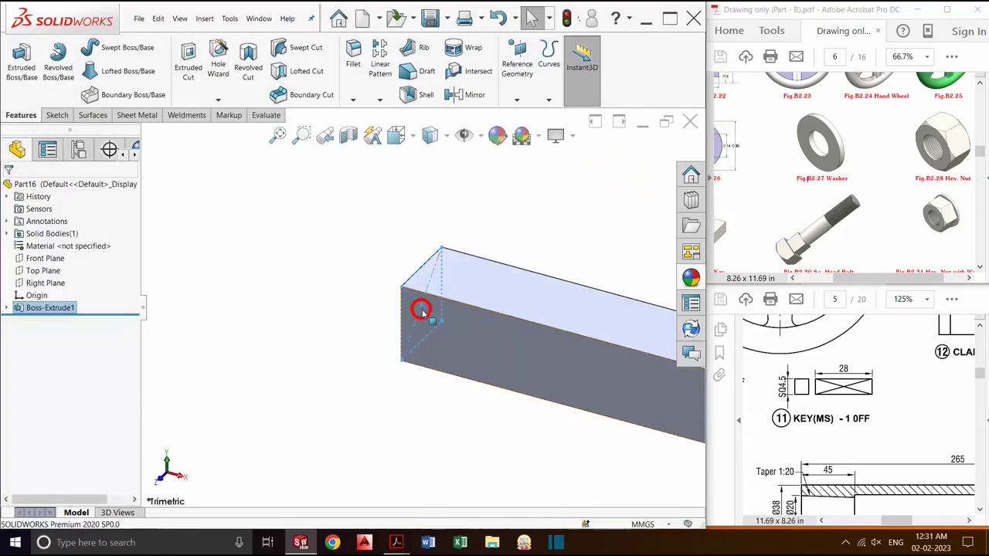
Step: Save the key part as a 2.11 file in the 2. TAILSTOCK folder
key("ctrl+s")
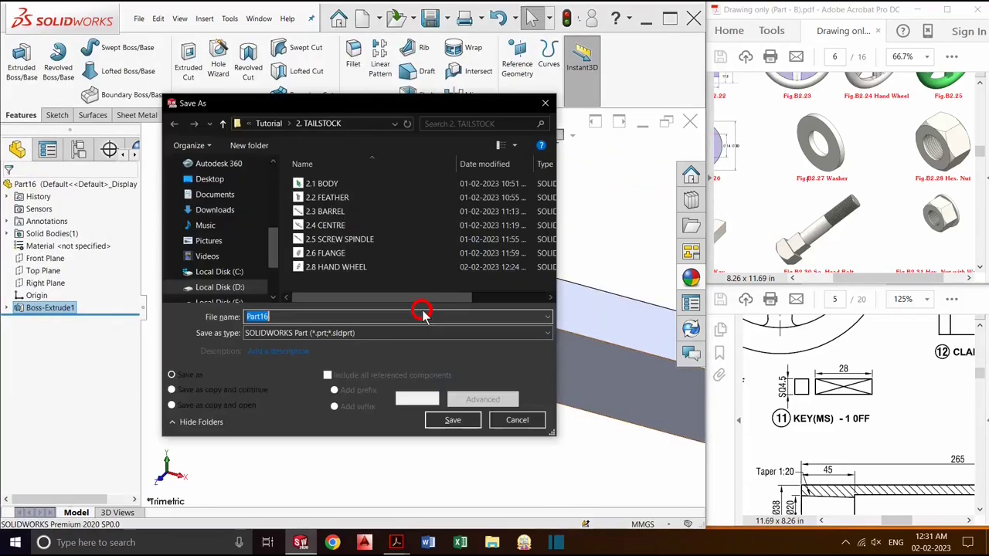
type("2.1")
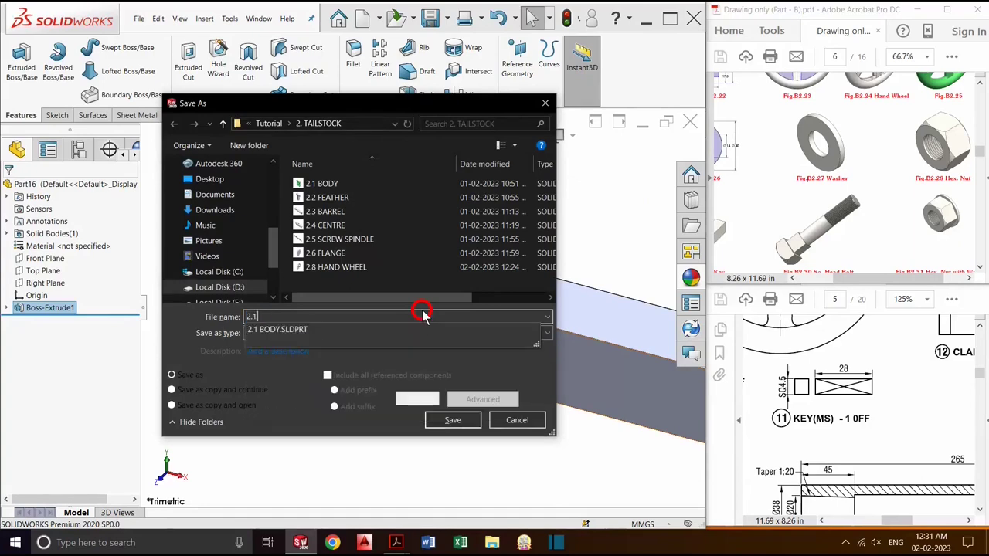
type("1 KEY")
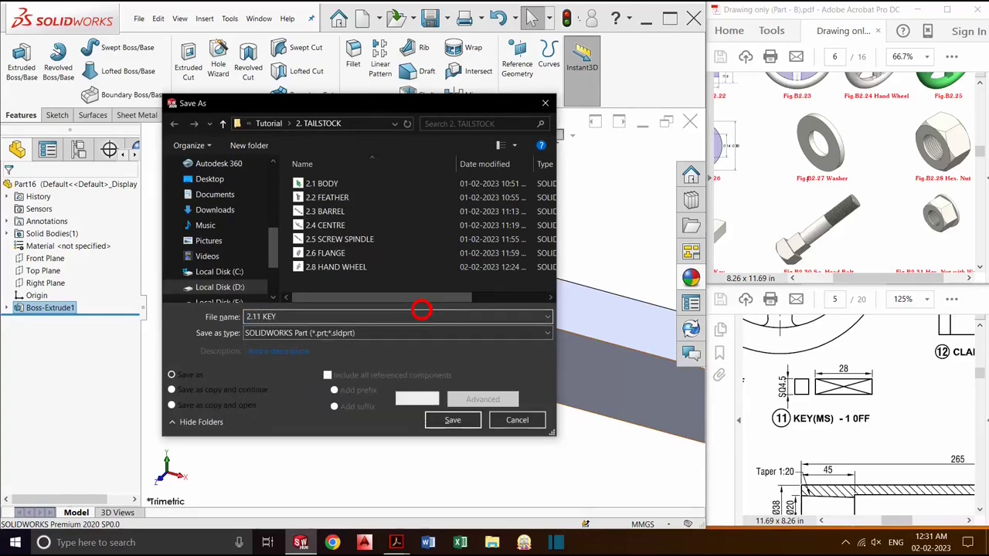
key("Return")
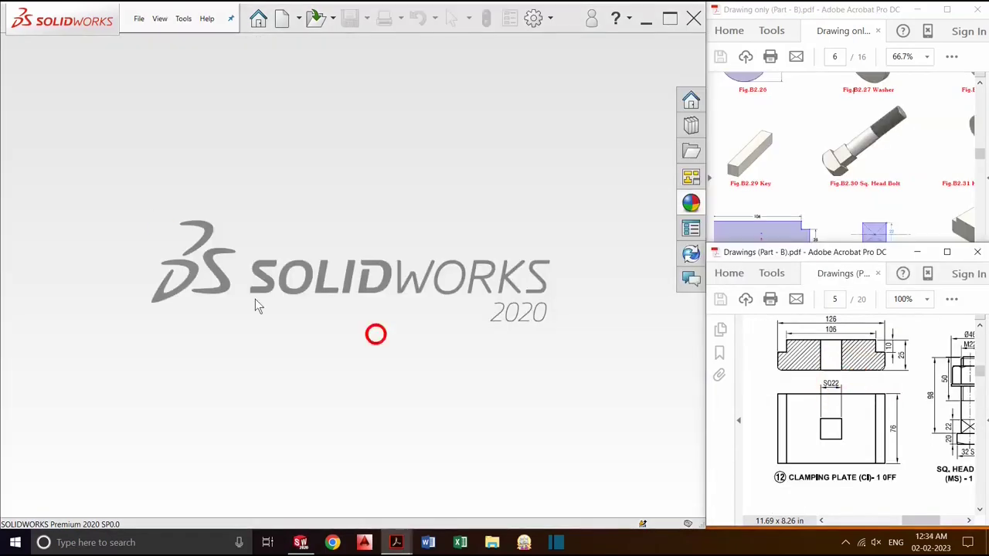
Step: Create a new part and start an extruded base sketch on the Front Plane
left_click(275, 19)
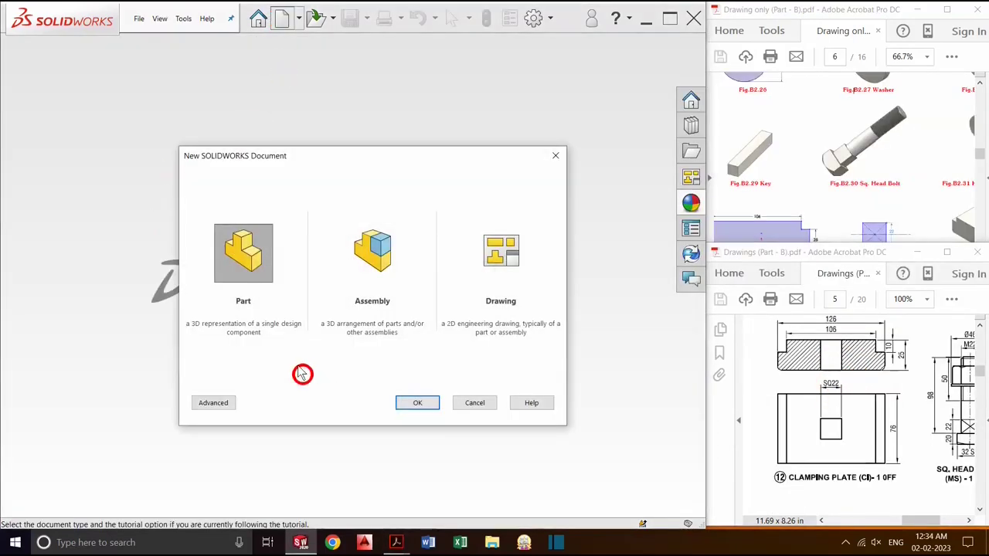
double_click(257, 247)
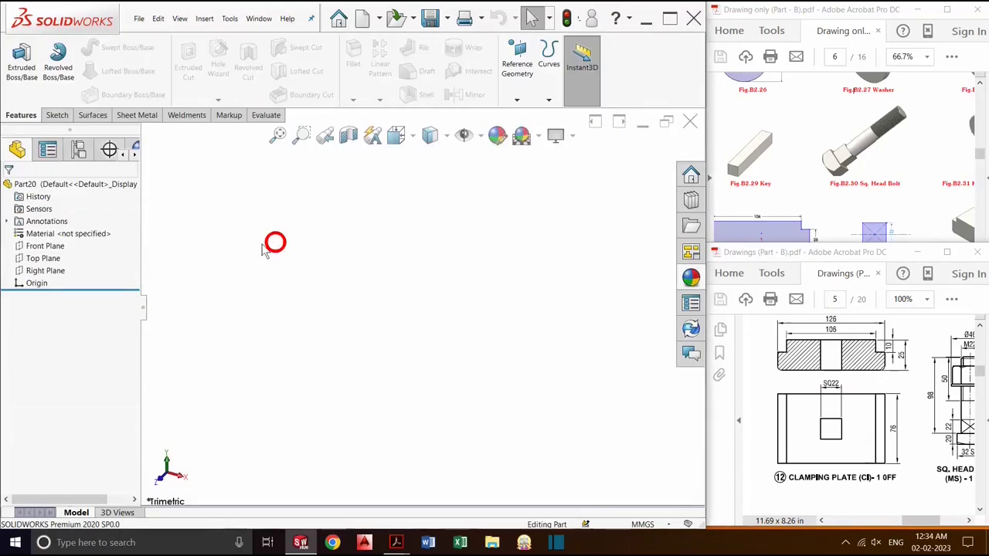
left_click(59, 71)
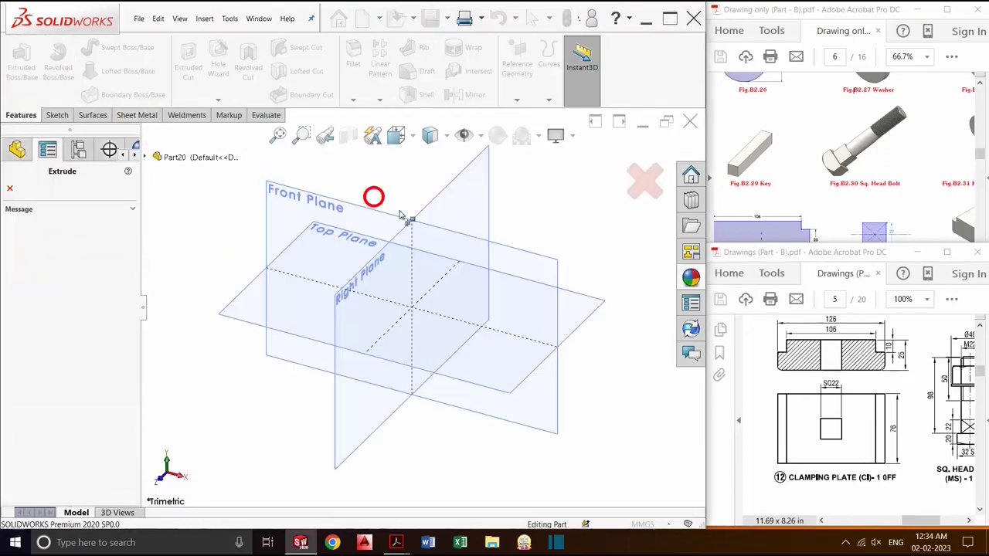
left_click(528, 265)
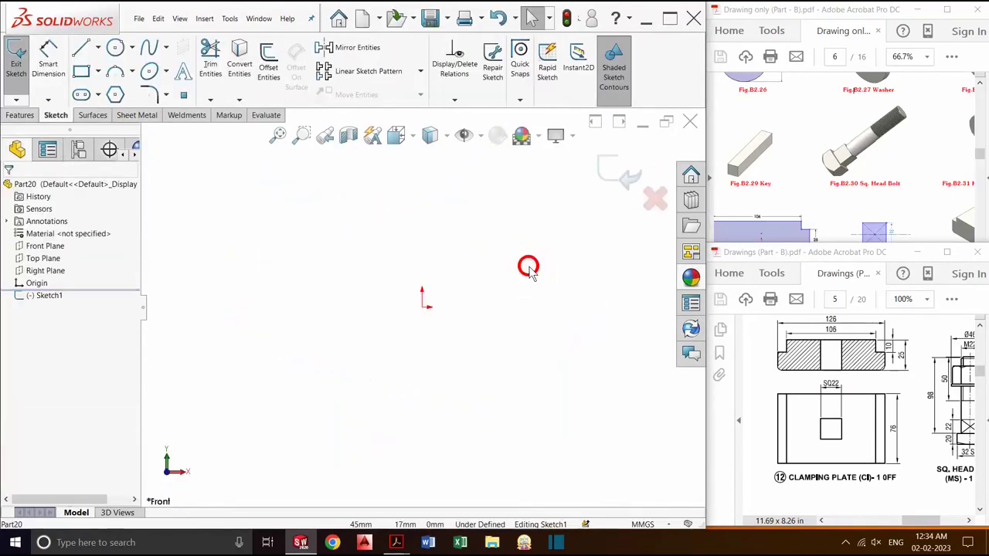
Step: Draw center rectangles at the origin and at the first rectangle's top-edge midpoint
left_click(98, 71)
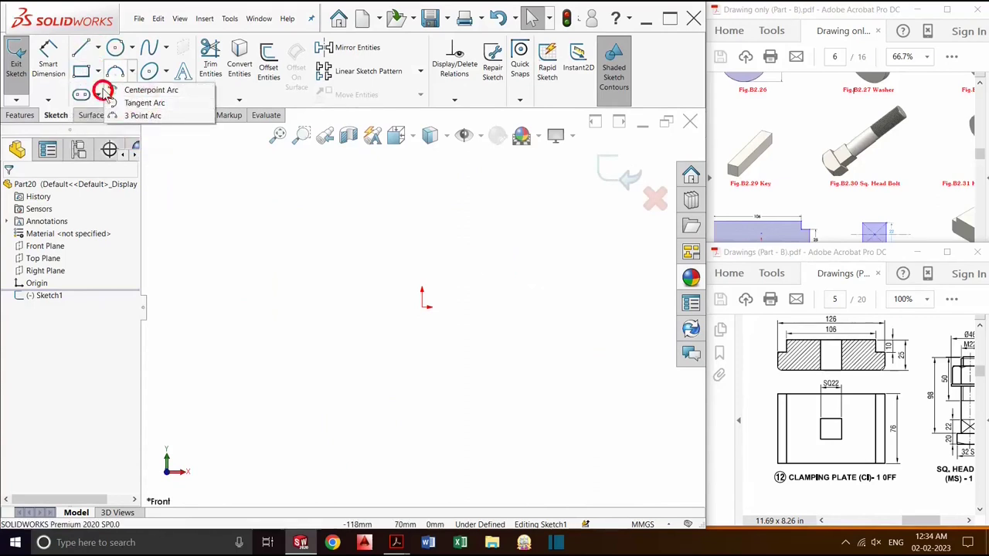
left_click(96, 102)
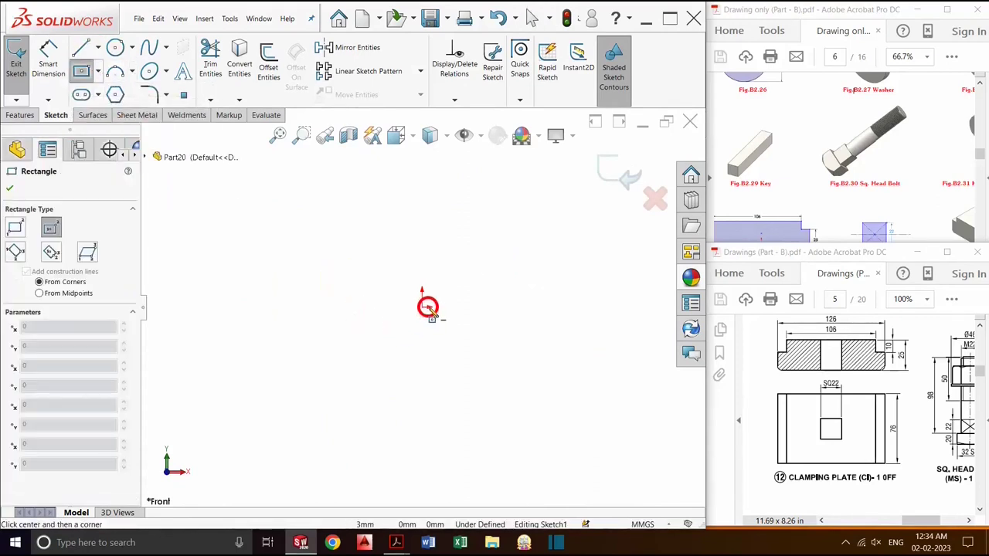
left_click(423, 307)
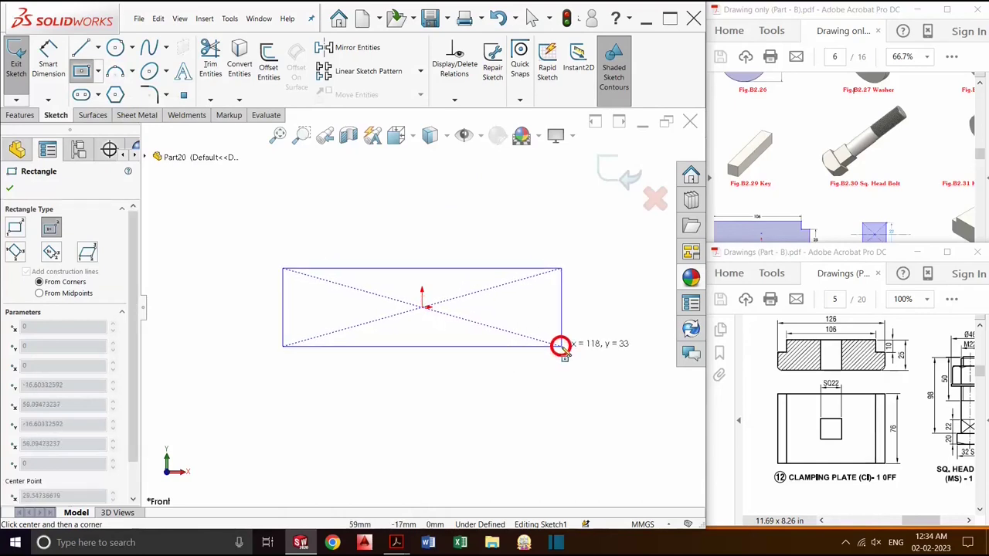
left_click(561, 346)
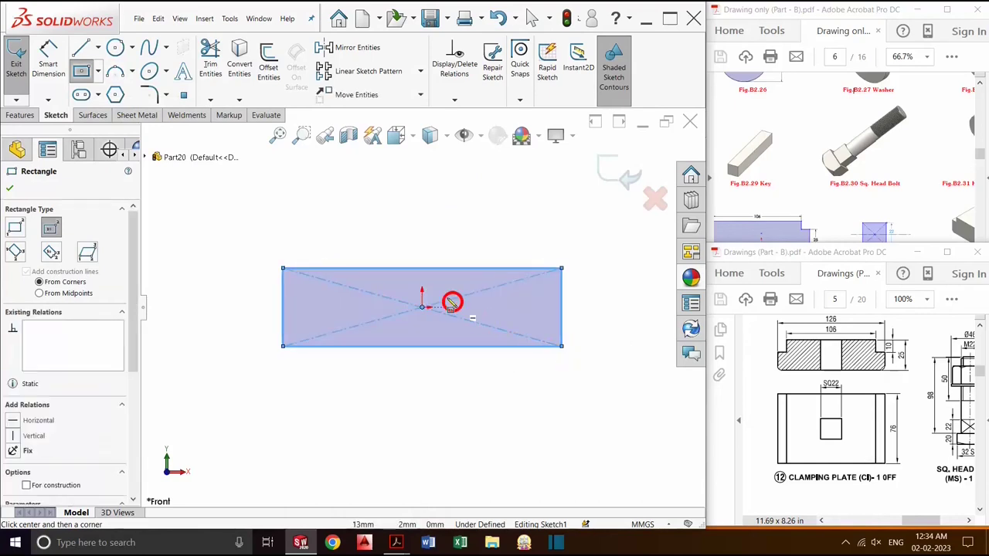
left_click(421, 269)
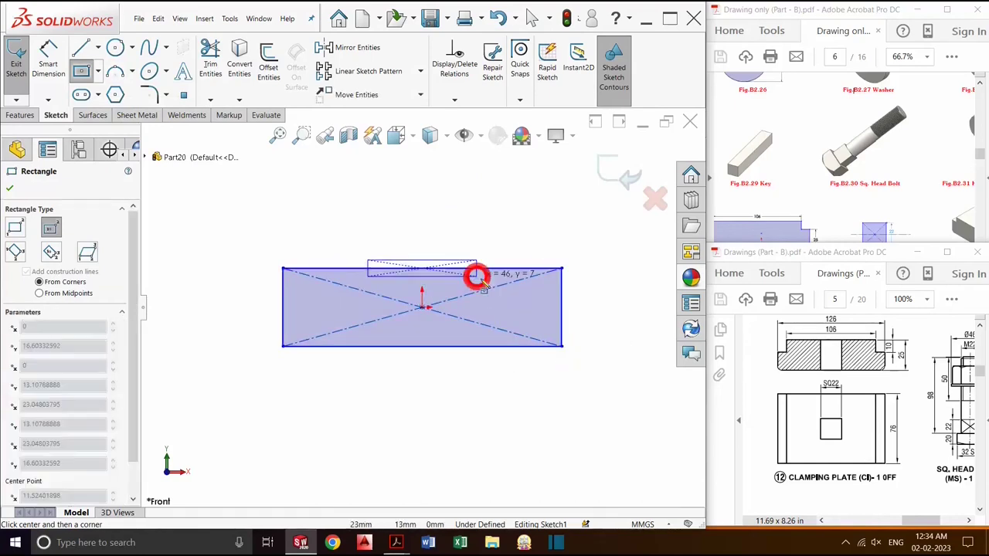
left_click(534, 292)
Step: Dimension the lower rectangle 126 mm wide and 15 mm high
left_click(46, 65)
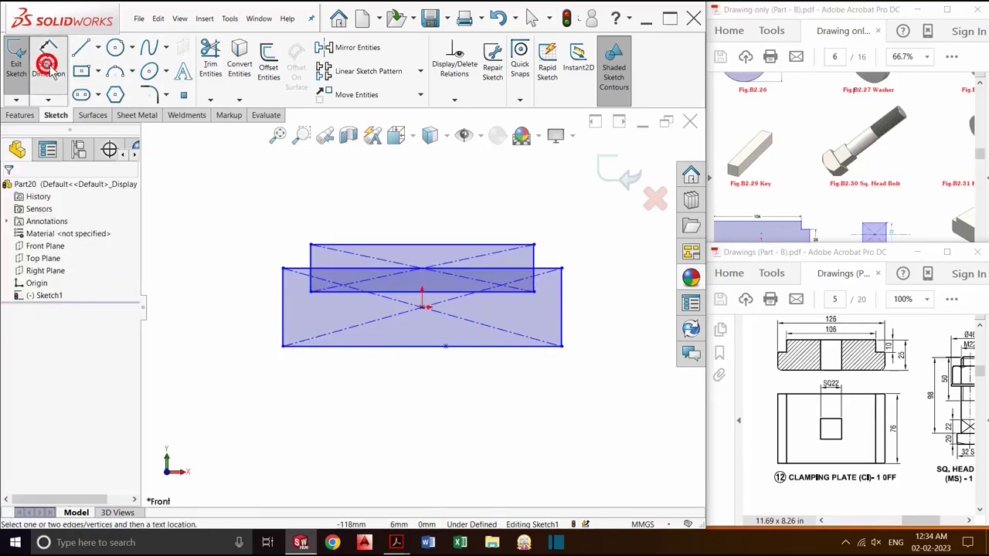
left_click(474, 347)
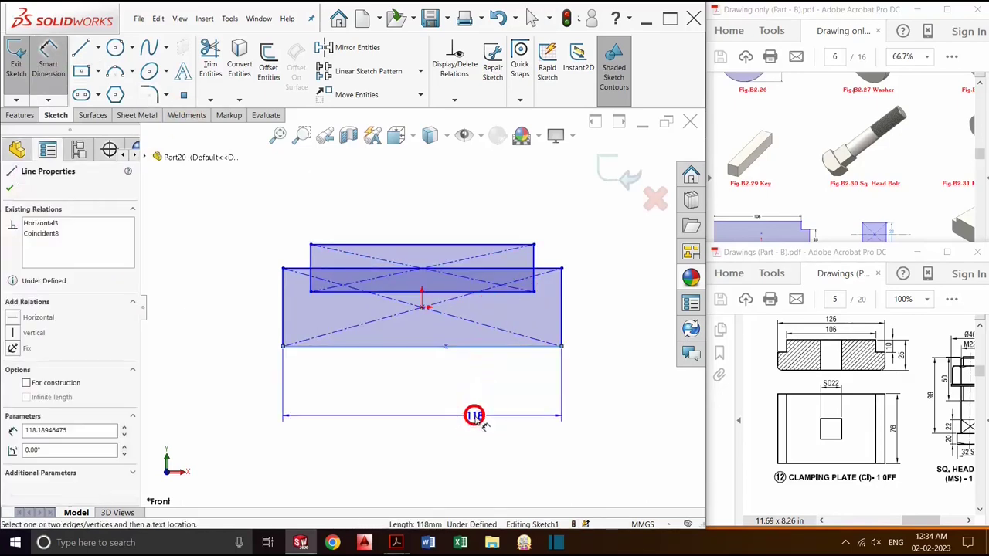
left_click(429, 427)
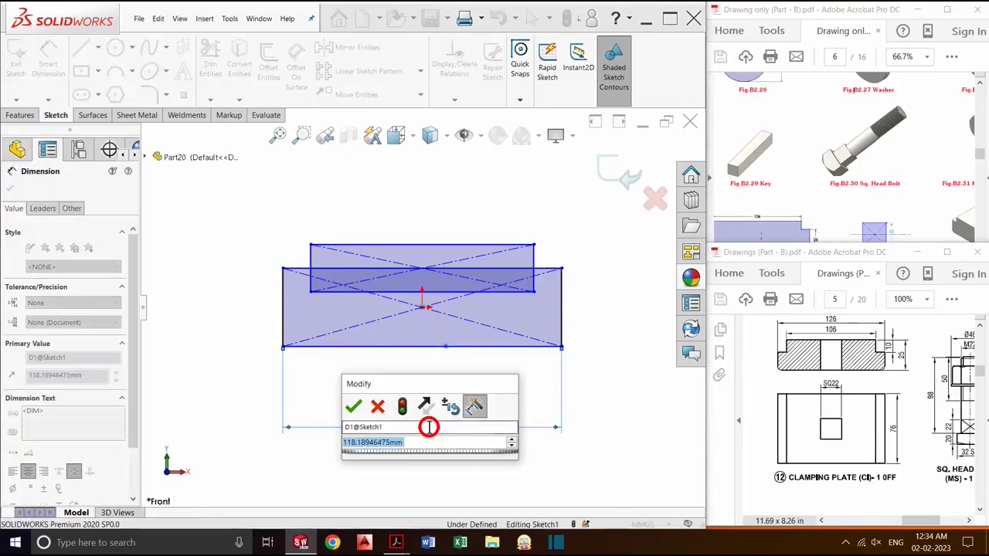
type("126")
key("Return")
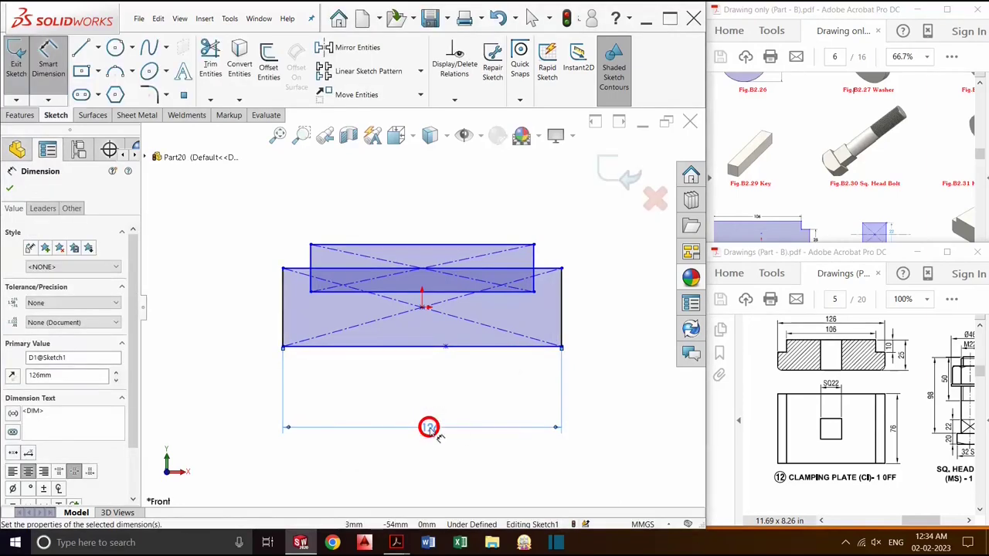
left_click(565, 321)
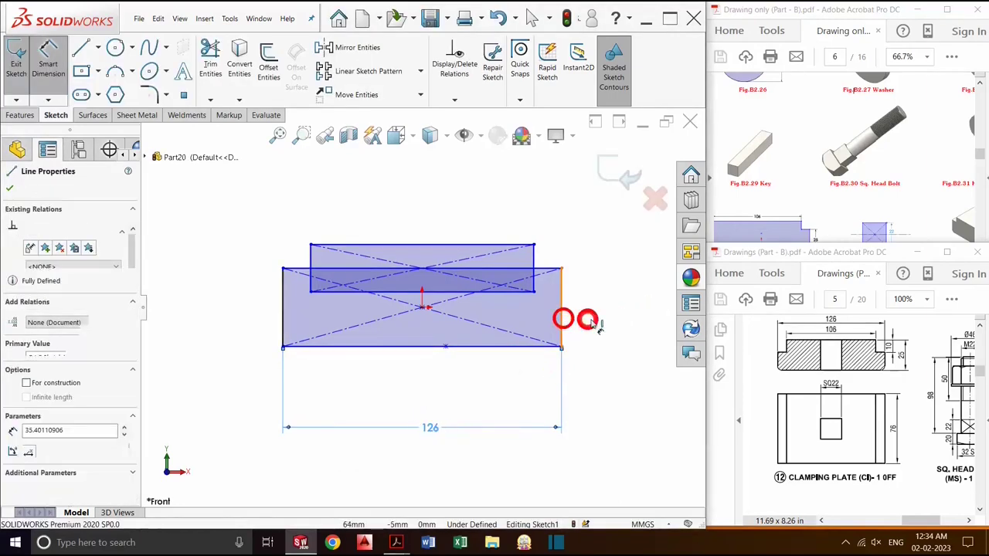
left_click(598, 319)
type("15")
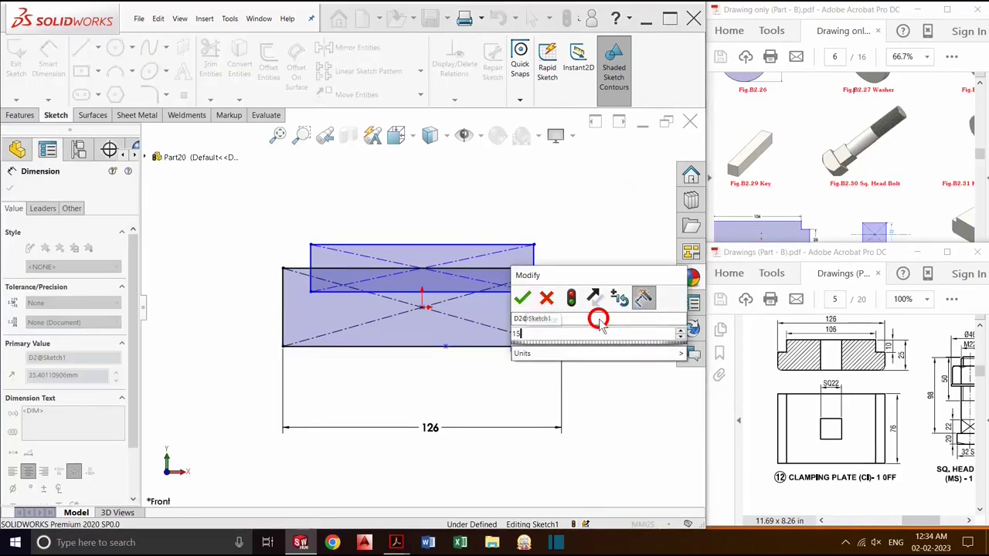
key("Return")
Step: Dimension the upper rectangle 10 mm high and 106 mm wide
left_click(538, 262)
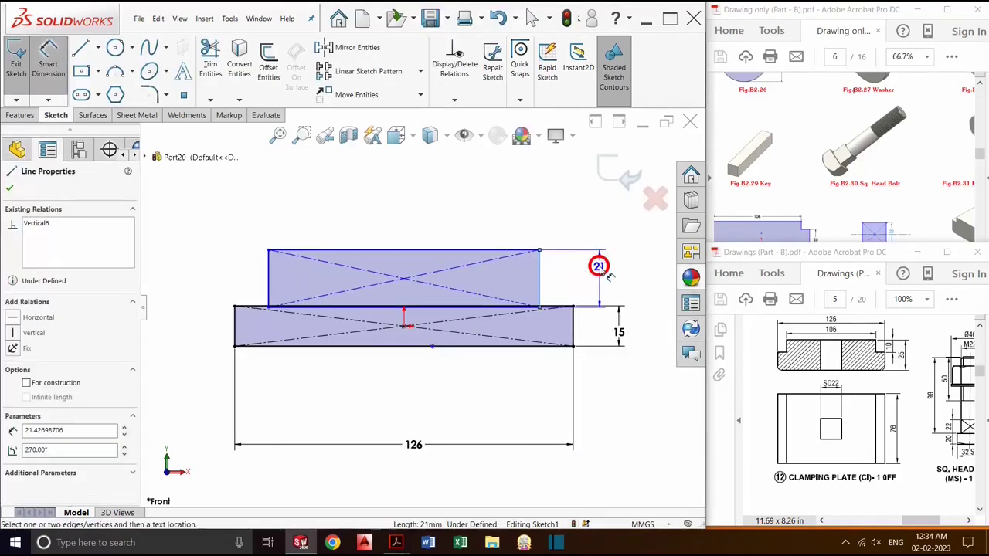
left_click(599, 265)
type("10")
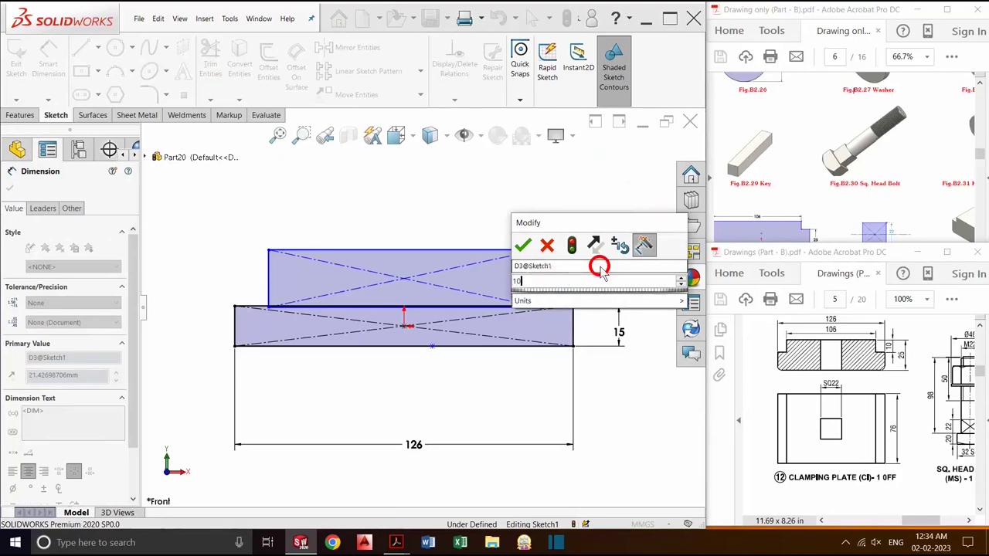
key("Return")
left_click(455, 280)
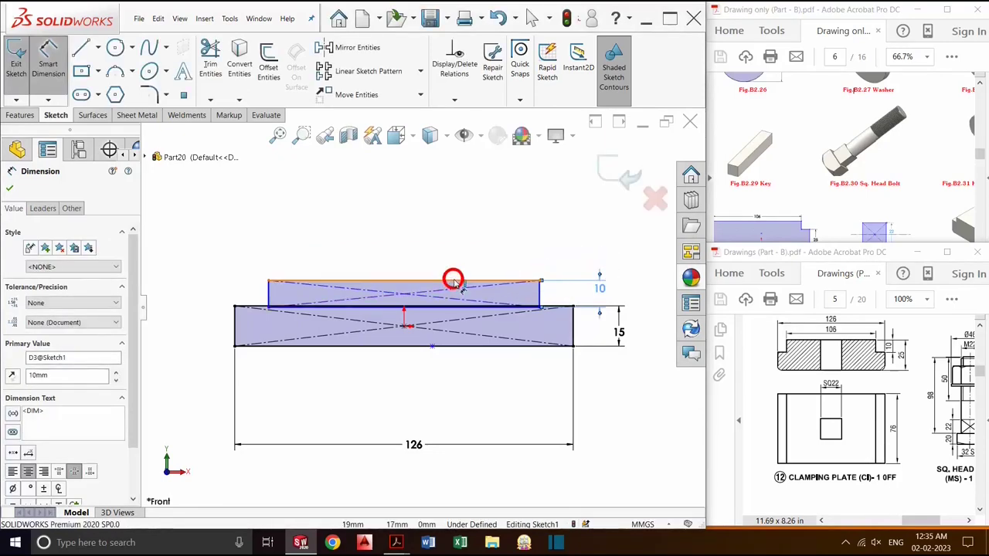
left_click(450, 243)
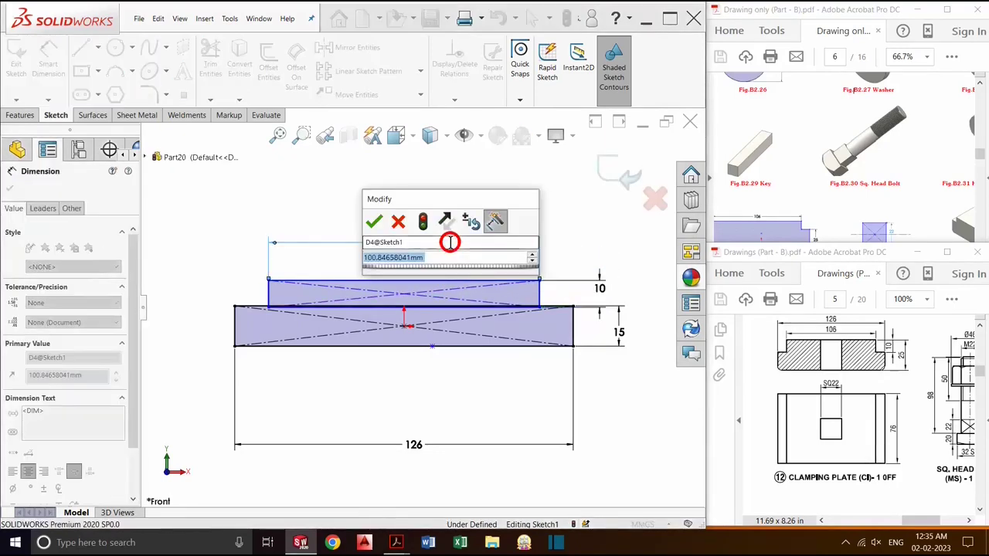
type("106")
key("Return")
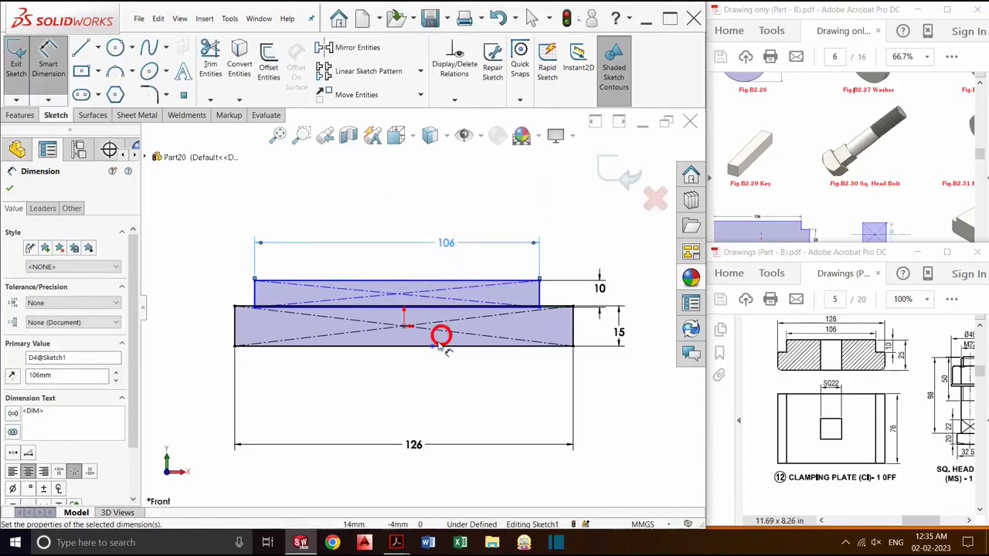
Step: Set the raised step's height dimension to 10 mm
scroll(263, 306, "down", 2)
left_click(314, 270)
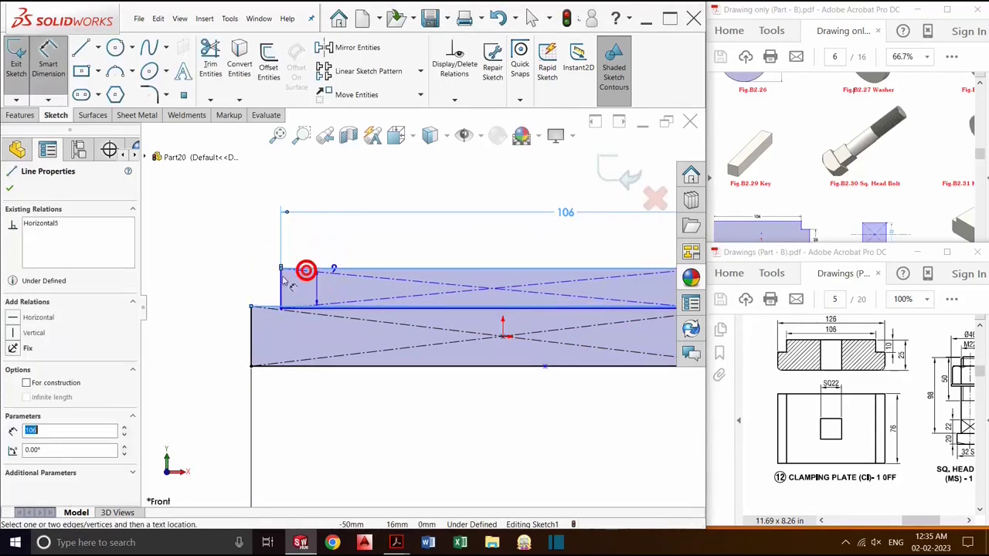
left_click(219, 288)
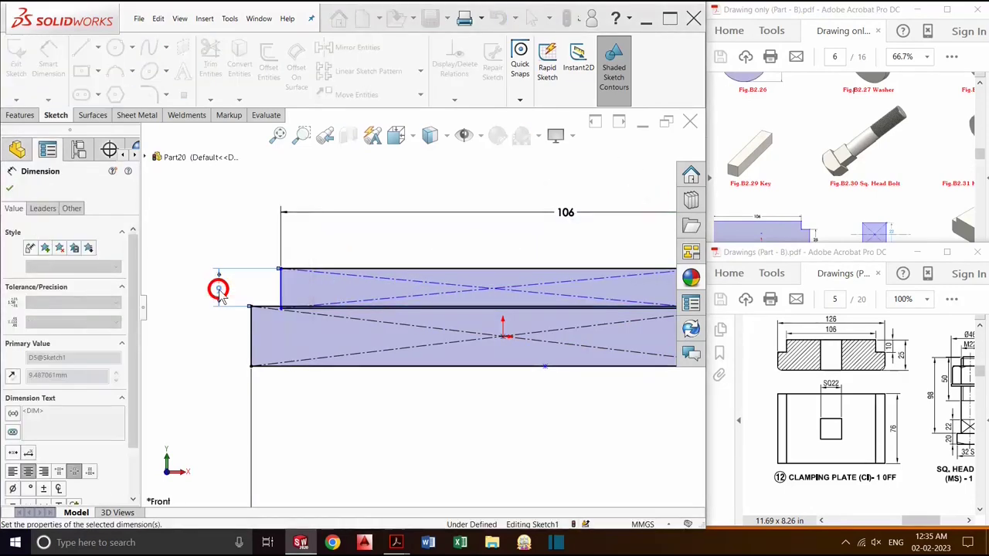
type("10")
key("Return")
key("f")
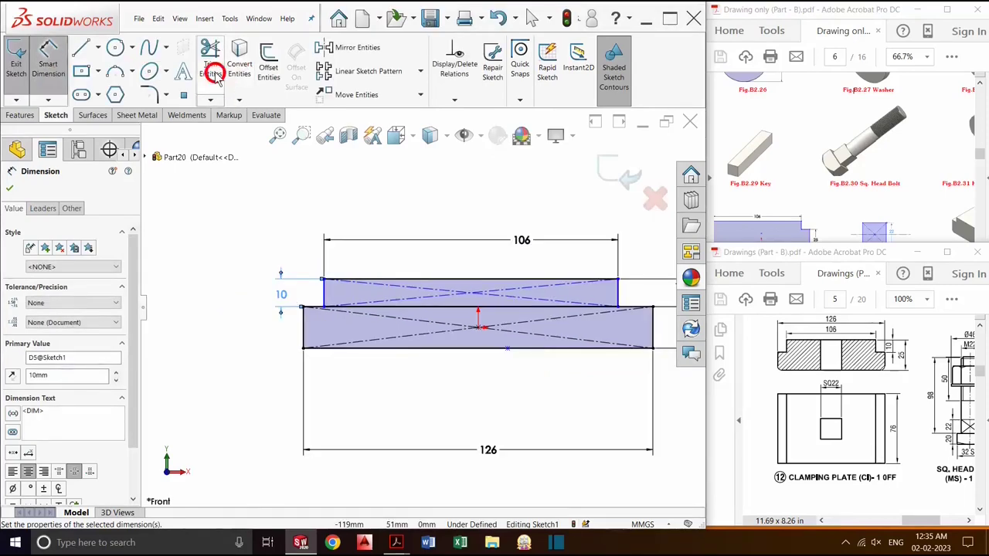
Step: Trim away the line beneath the raised step to form one stepped outline
left_click(213, 71)
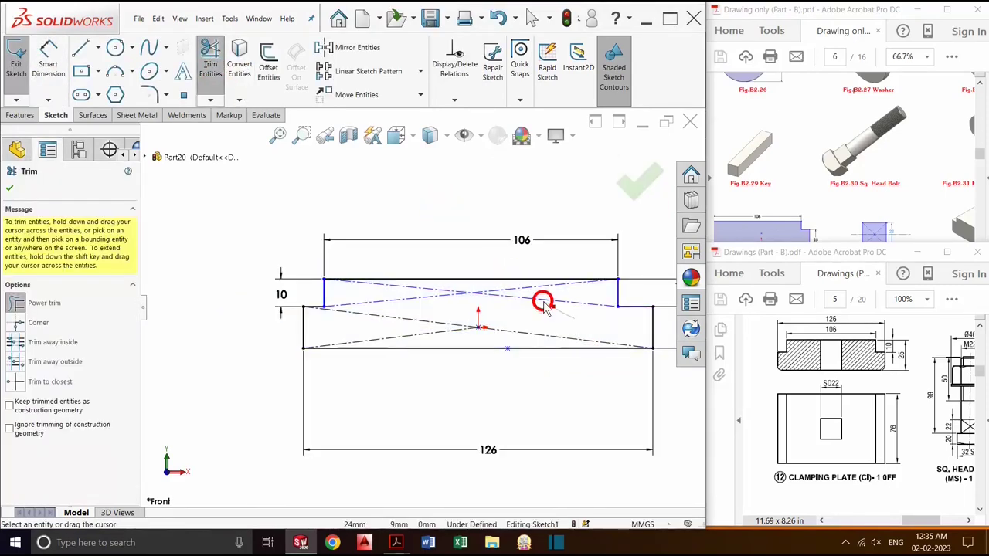
left_click_drag(541, 298, 376, 343)
left_click(638, 179)
Step: Extrude the stepped outline to a Blind depth of 76 mm
left_click(626, 178)
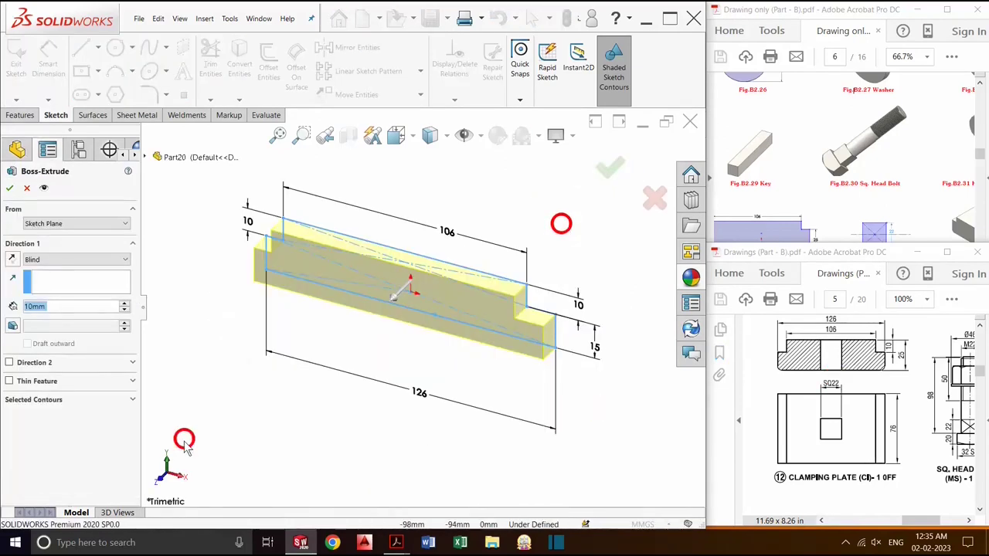
type("76")
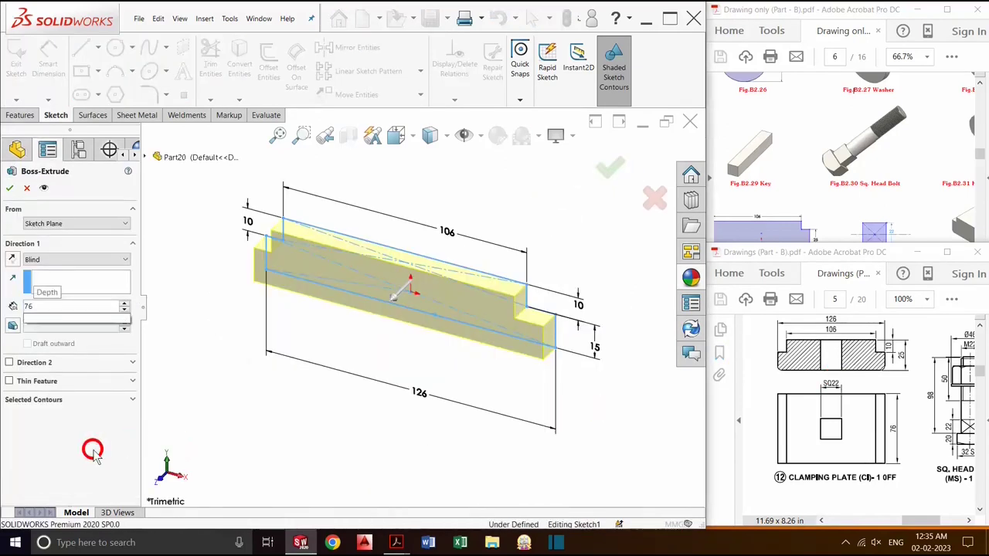
key("Return")
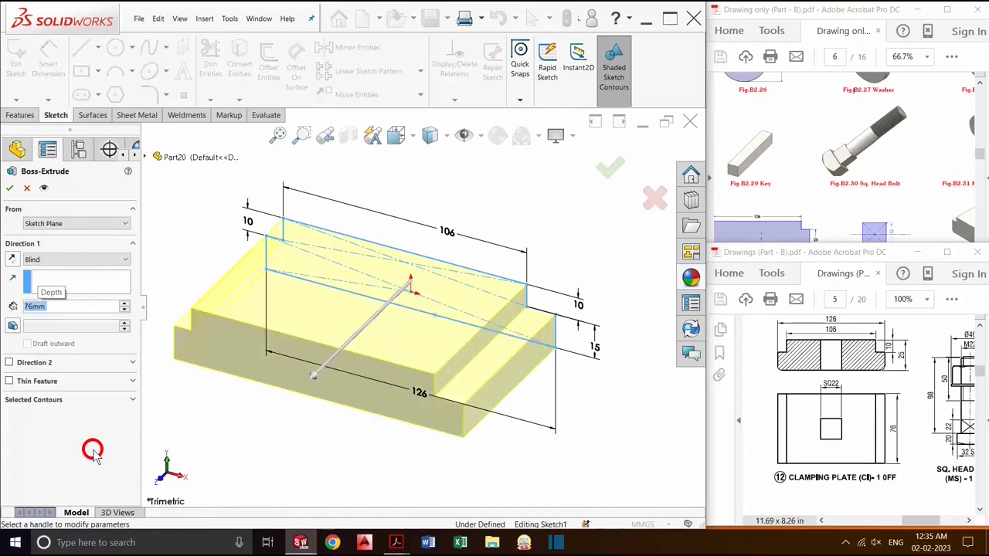
left_click(609, 166)
left_click(292, 120)
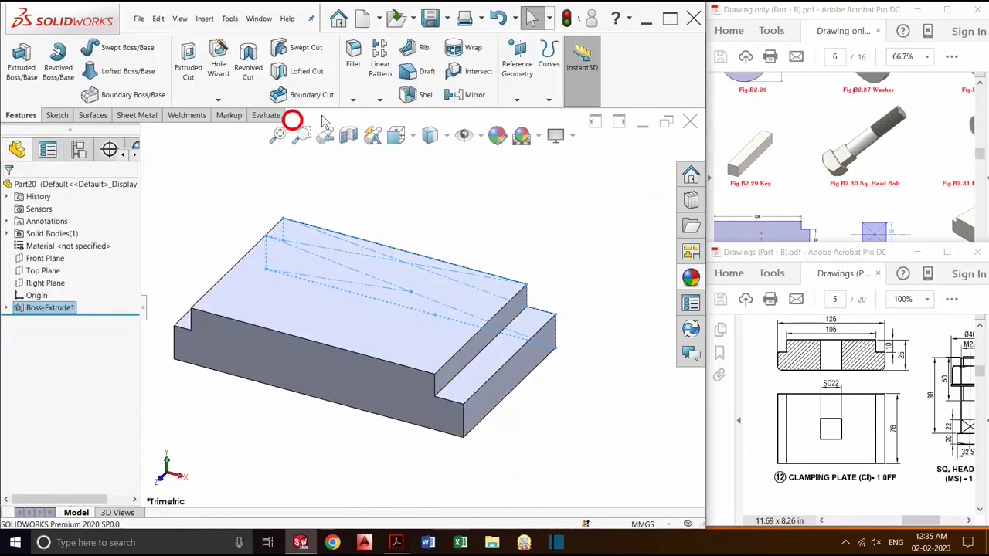
Step: Fillet the lower step's front and underside edges at 5 mm radius, then select the top face
left_click(354, 54)
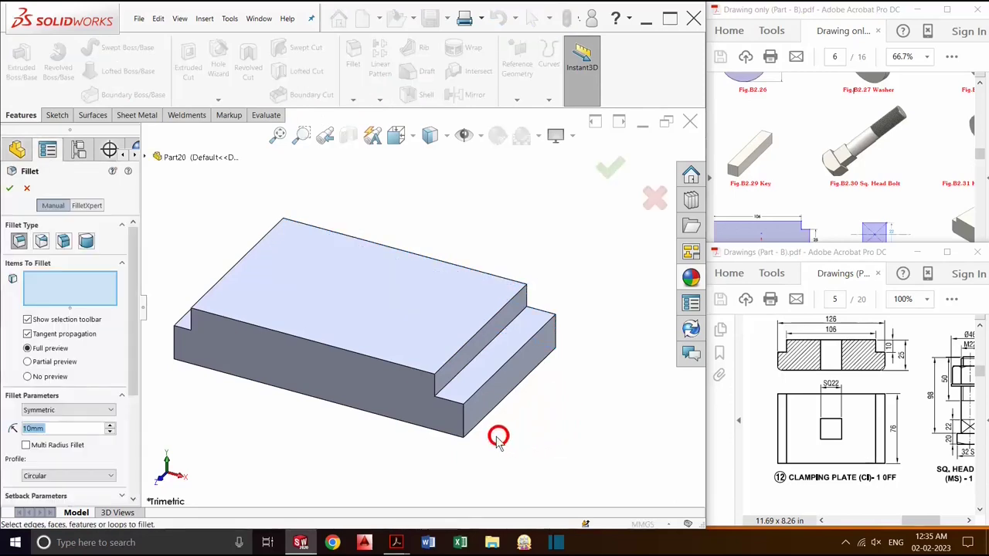
left_click(496, 390)
type("5")
key("Return")
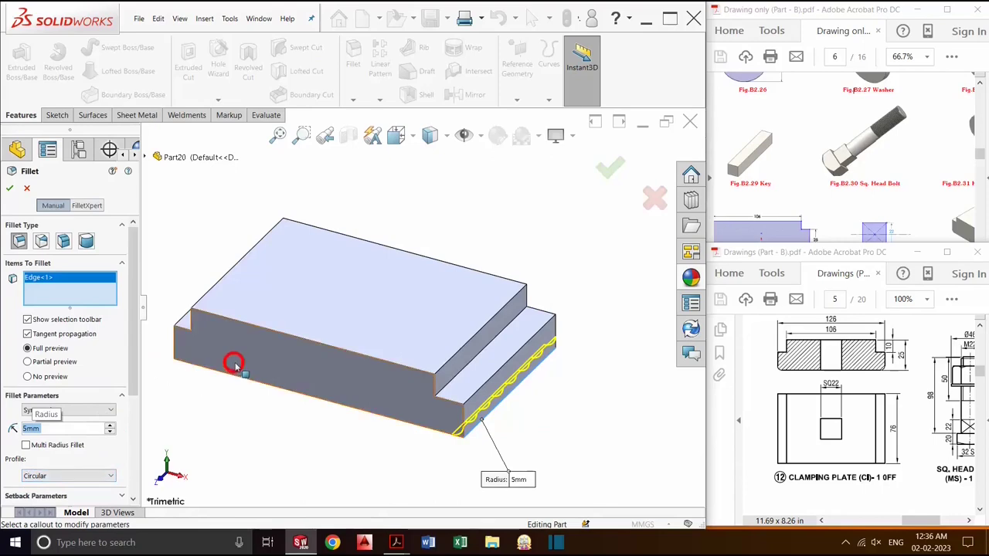
middle_click_drag(232, 361, 314, 333)
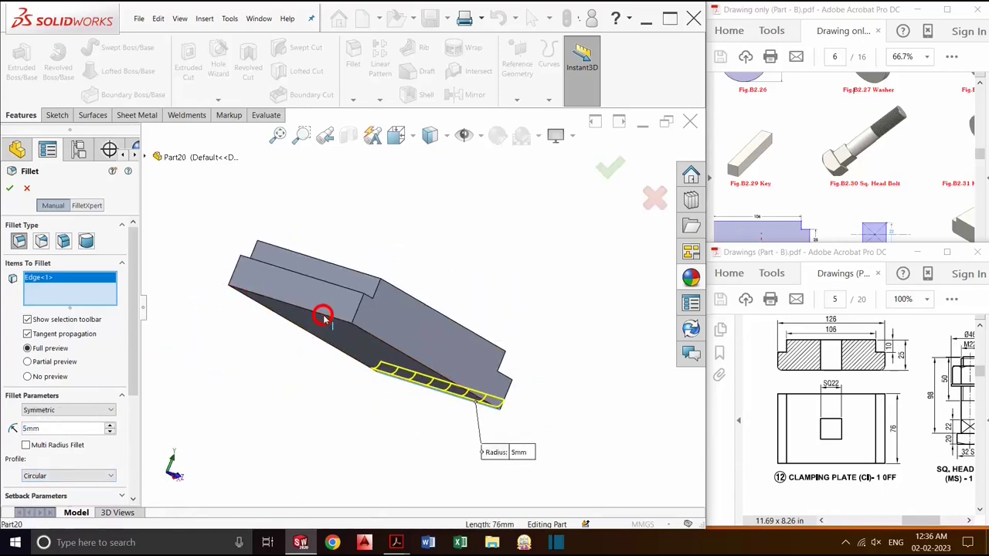
left_click(325, 323)
left_click(600, 170)
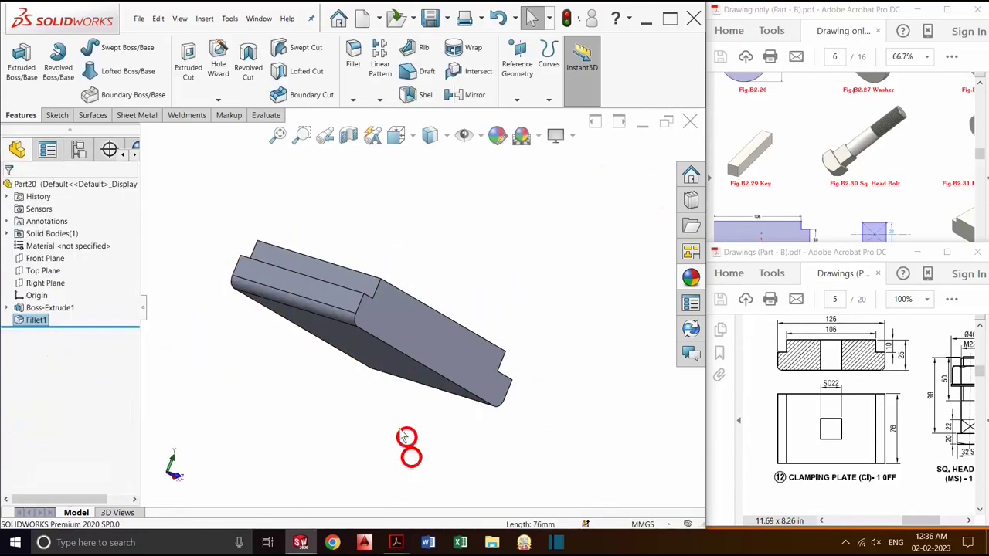
middle_click_drag(407, 440, 402, 312)
left_click(402, 312)
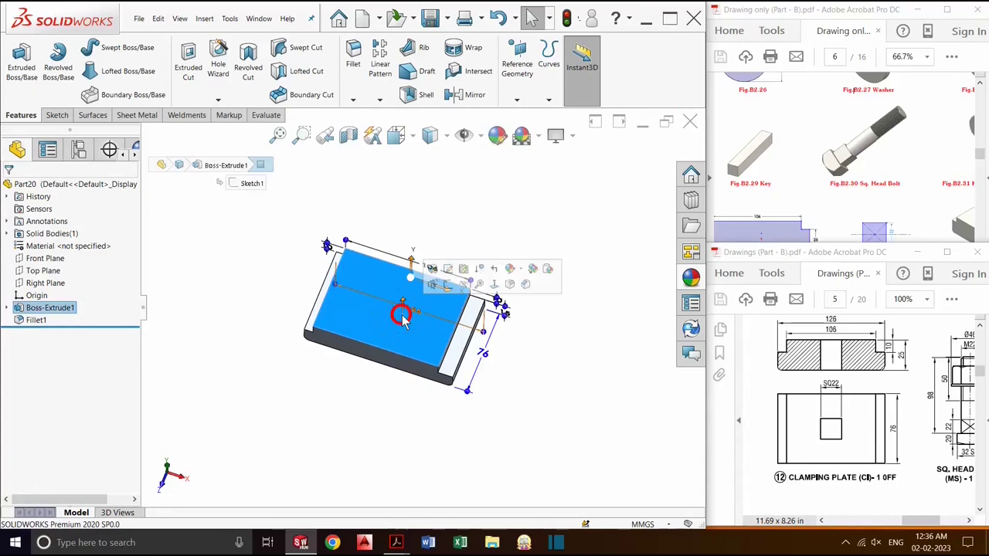
Step: Start a sketch on the top face, viewed normal, and draw a centre rectangle
left_click(497, 285)
left_click(59, 114)
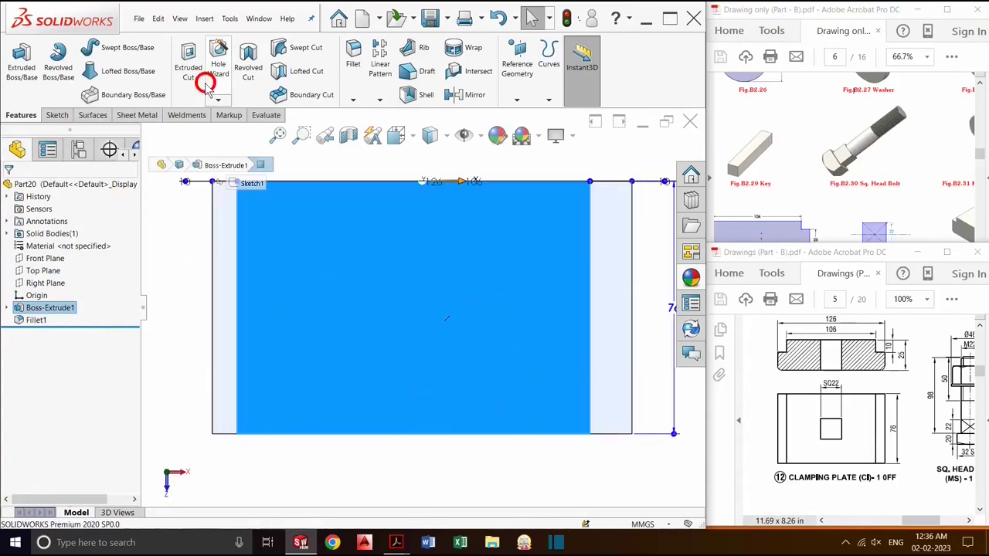
left_click(81, 70)
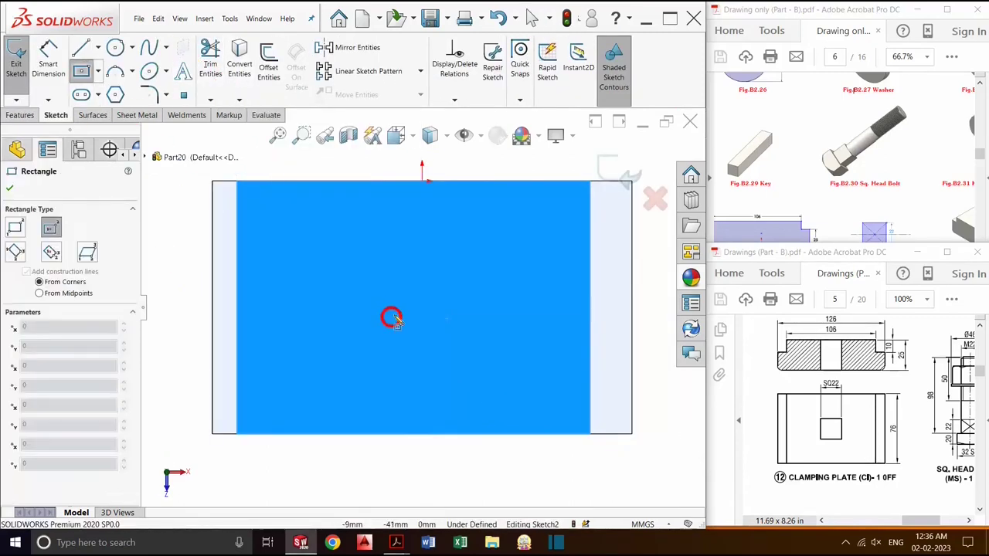
left_click(415, 298)
left_click(475, 329)
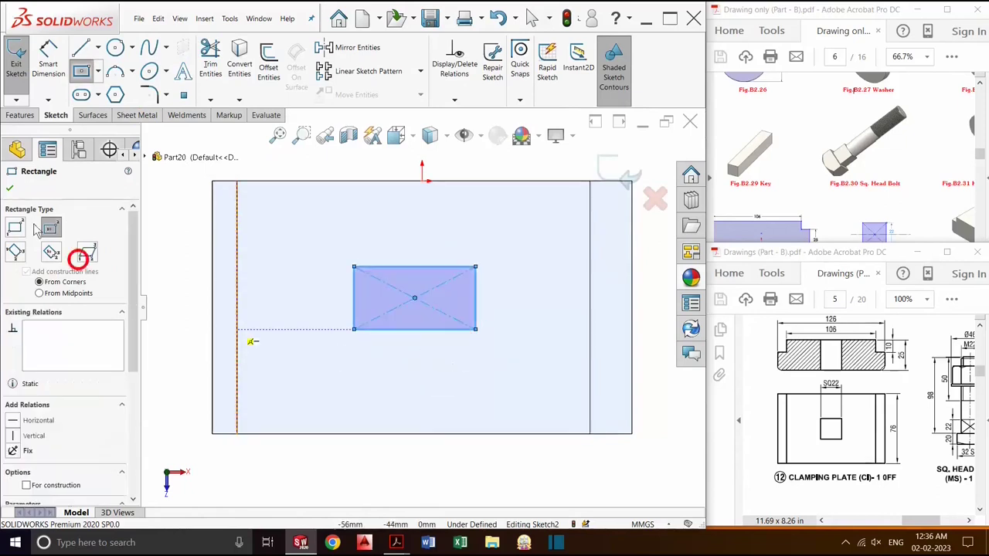
Step: Dimension the rectangle to a 22 × 22 mm square
left_click(47, 65)
left_click(415, 330)
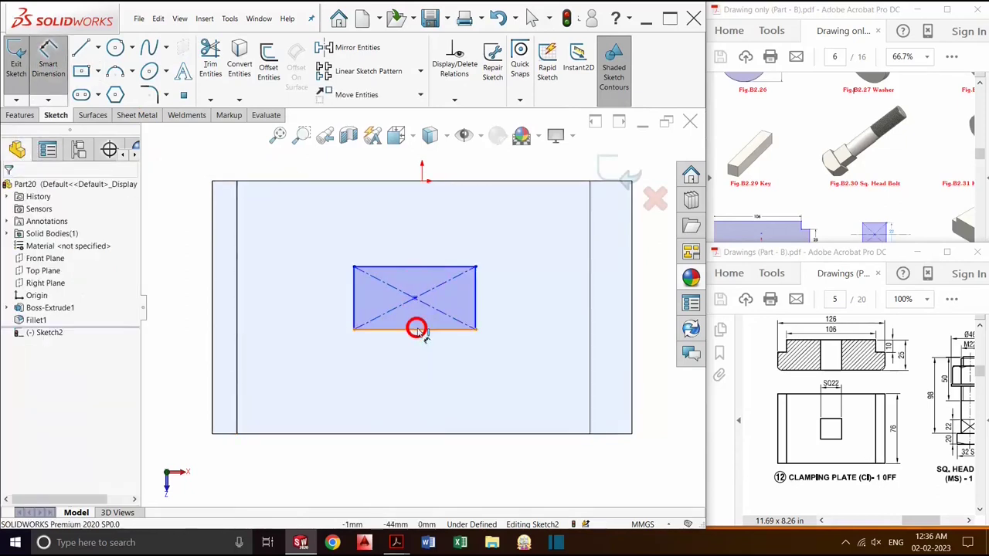
left_click(416, 330)
left_click(416, 385)
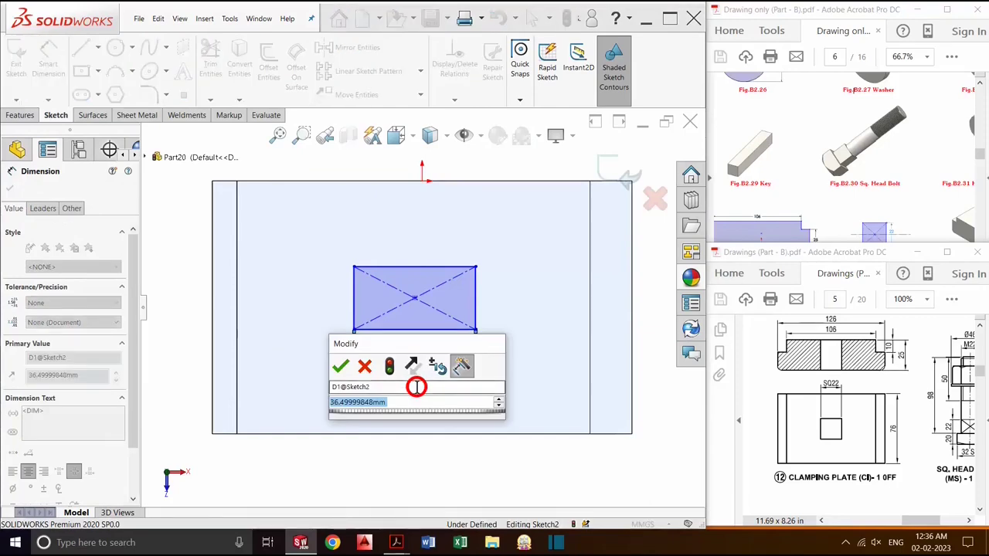
type("22")
key("Return")
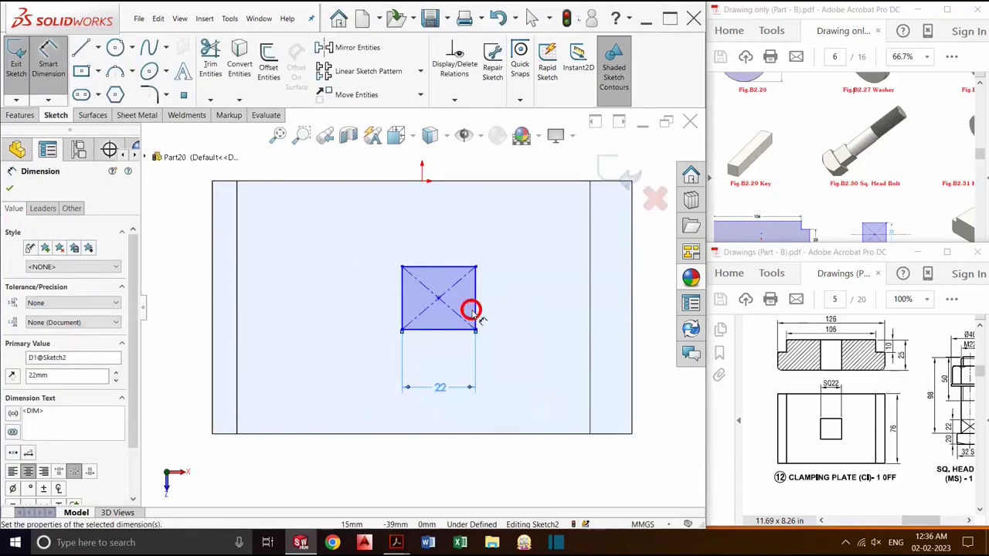
left_click(475, 308)
left_click(524, 296)
type("22")
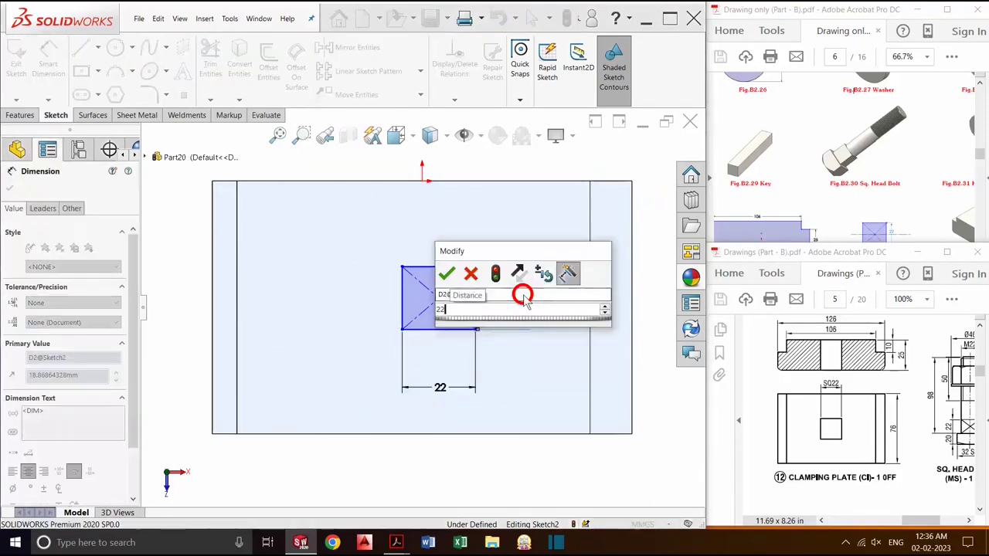
key("Return")
Step: Locate the square's centre 38 mm (76/2) and 53 mm (106/2) from the part's edges
left_click(456, 182)
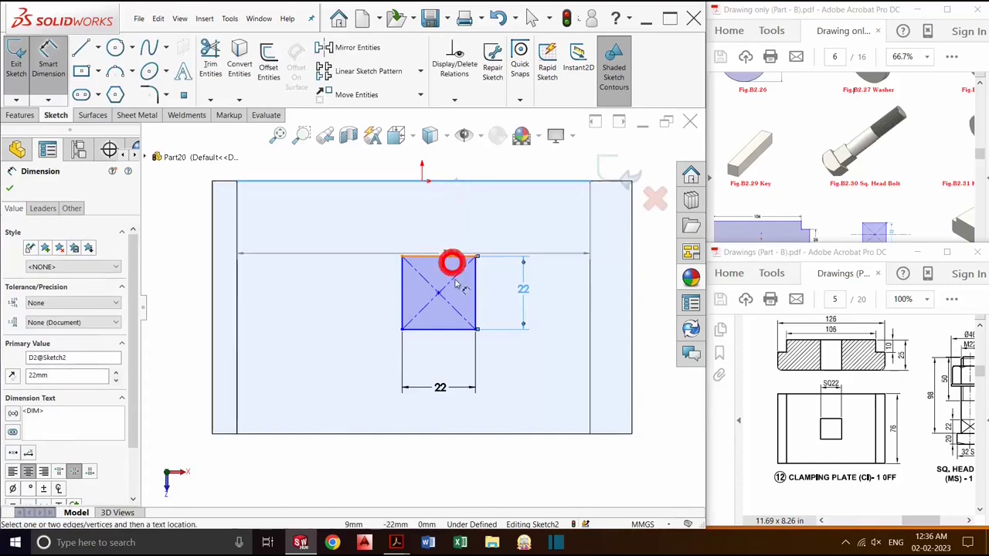
left_click(447, 295)
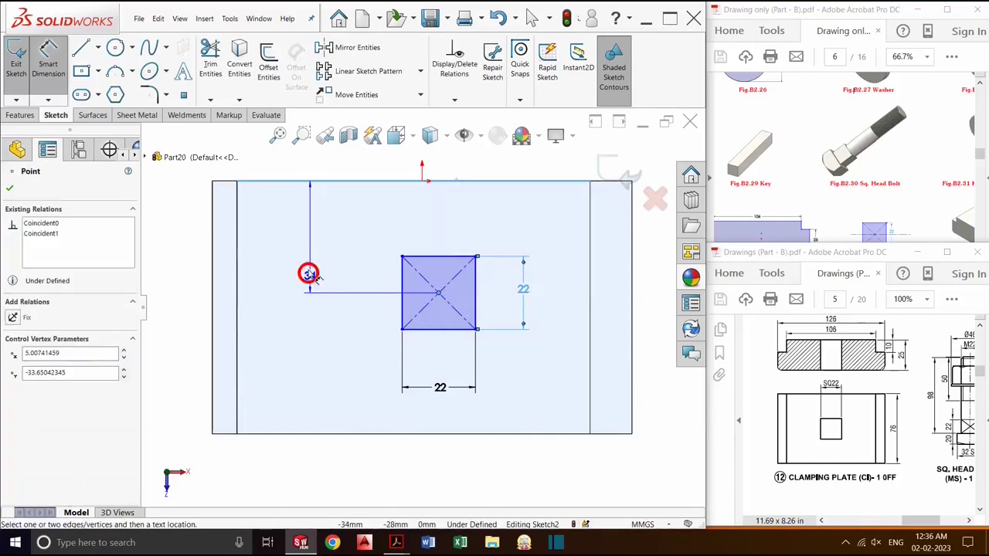
left_click(332, 276)
type("76")
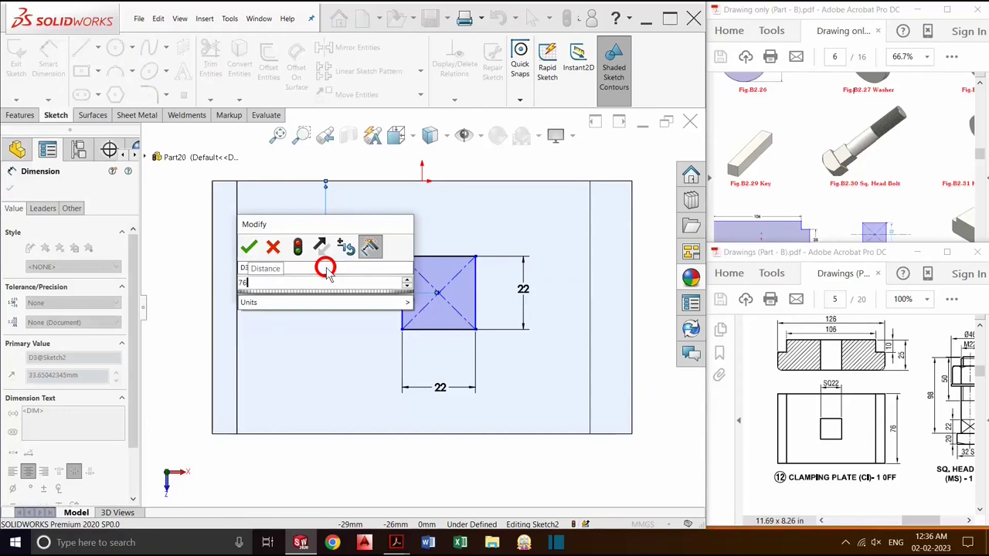
type("/2")
key("Return")
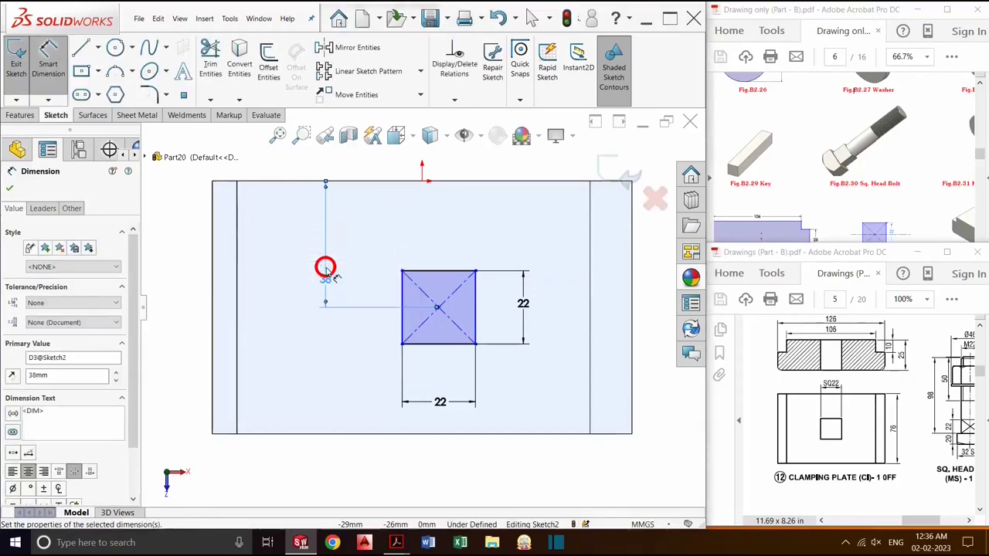
left_click(237, 362)
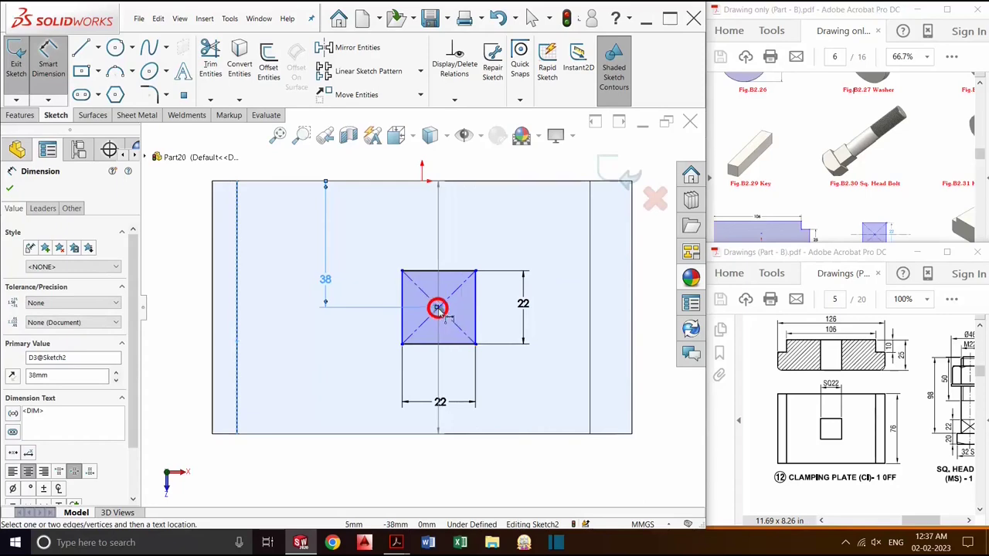
left_click_drag(438, 308, 335, 379)
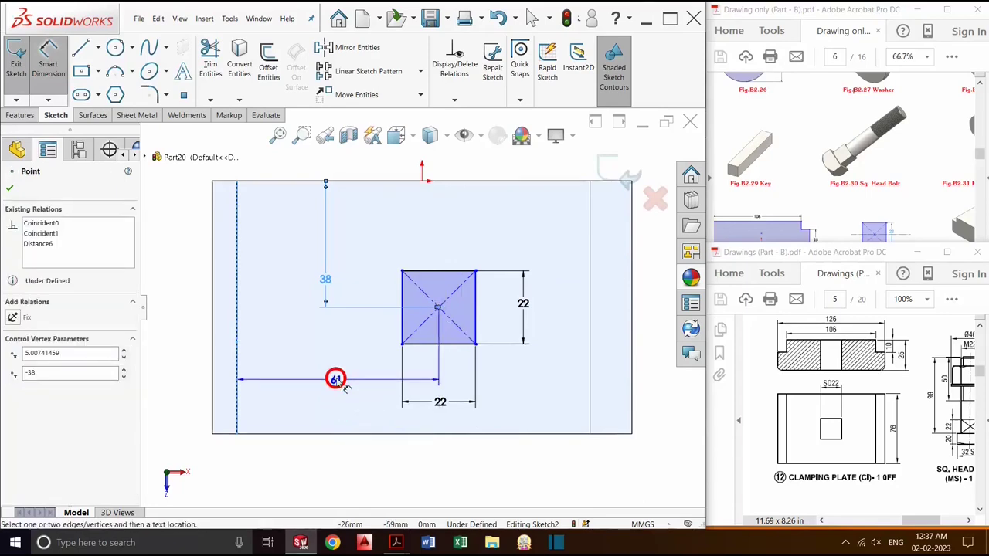
left_click(336, 378)
type("10")
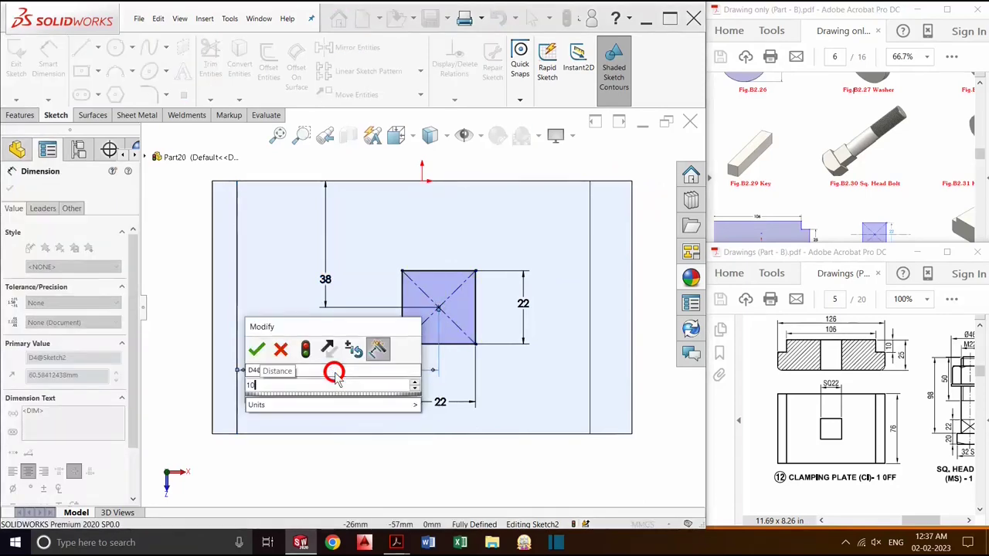
type("6/2")
key("Return")
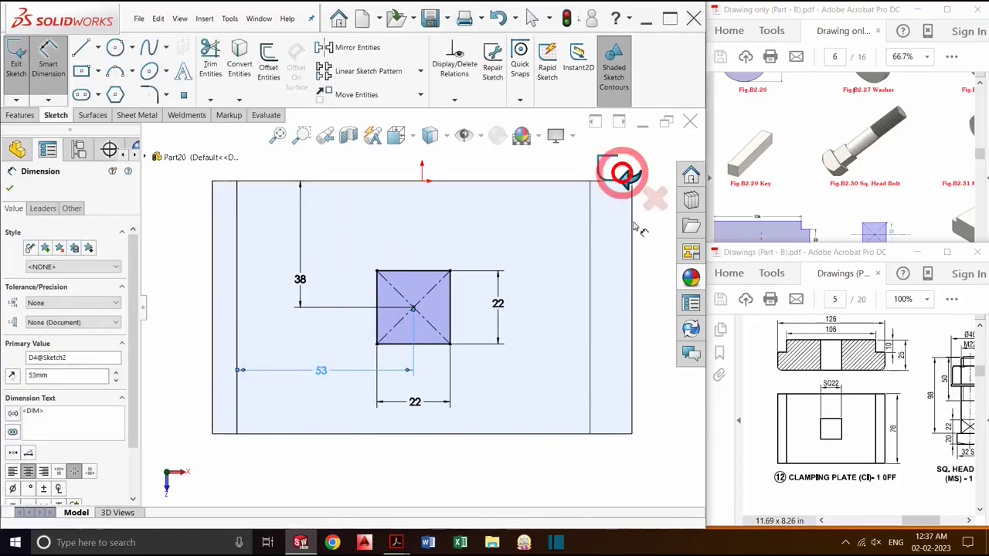
left_click(623, 174)
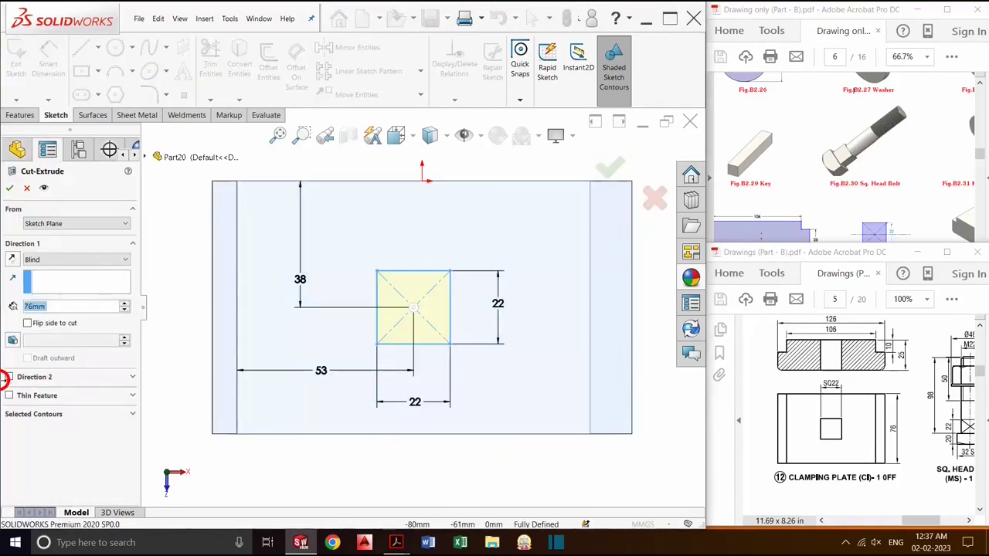
Step: Cut the 22 mm square Through All in both directions
left_click(58, 261)
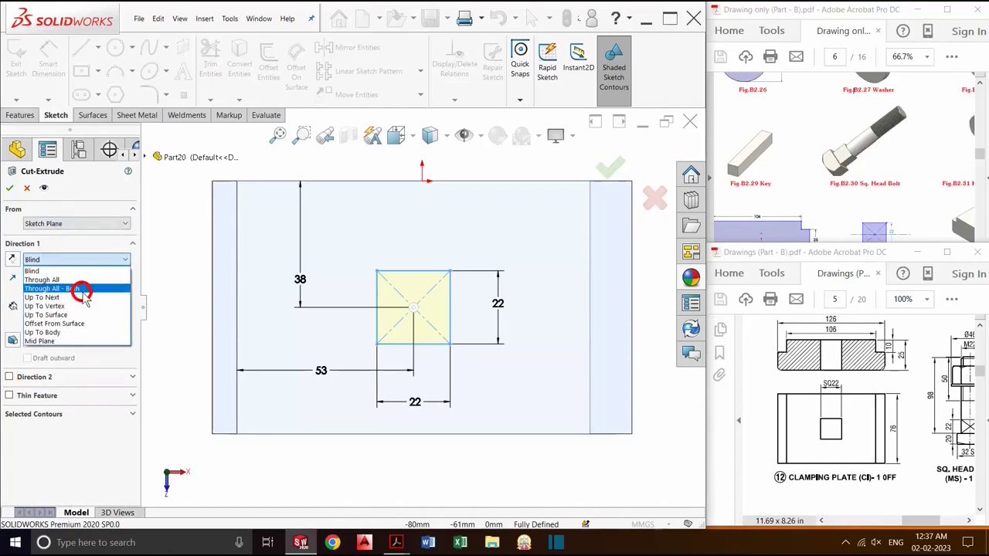
left_click(78, 287)
left_click(611, 174)
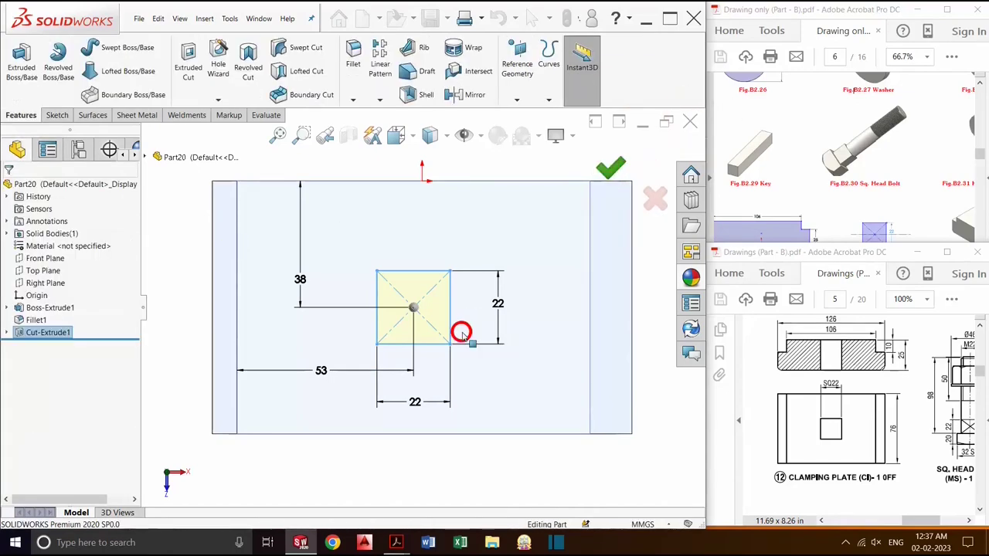
Step: Save the clamping plate as part file '2.12'
key("ctrl+s")
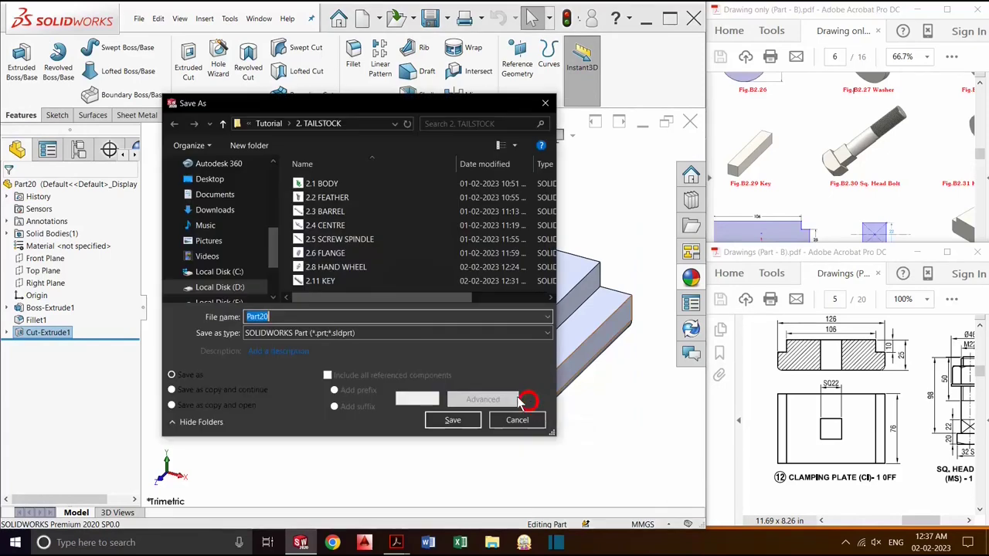
type("2.")
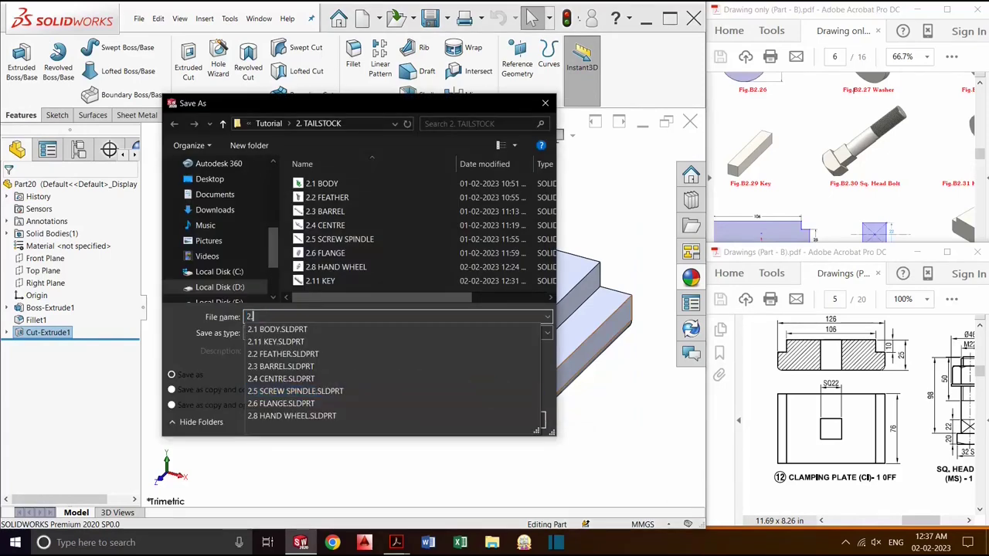
type("12 COLAMPING PLATE")
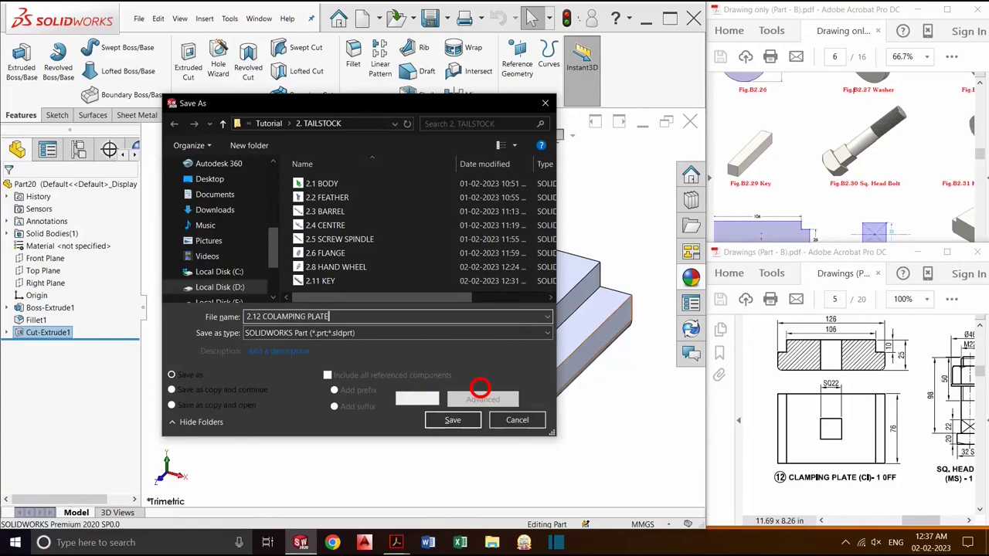
key("Return")
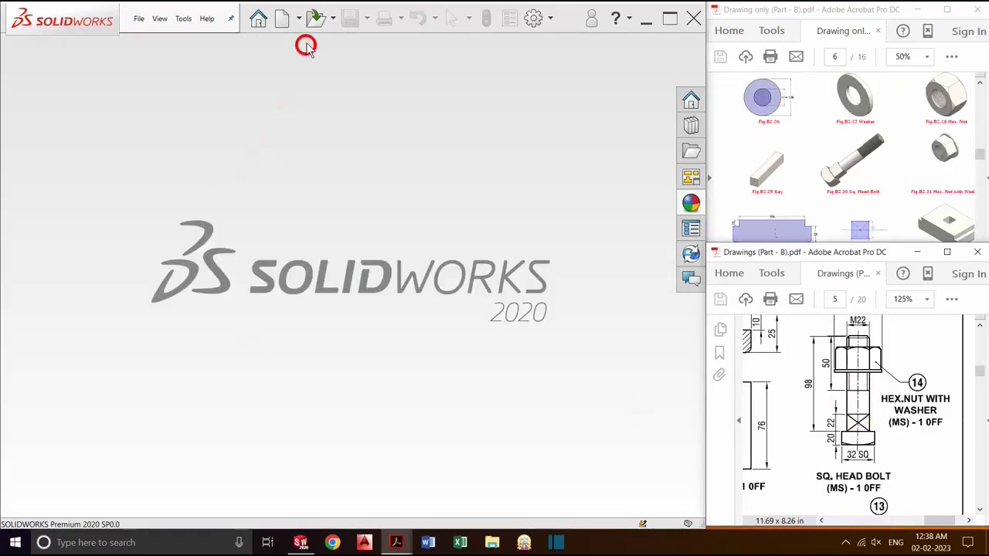
Step: Create a new part and draw a centre rectangle on the Top Plane at the origin
left_click(284, 23)
double_click(260, 302)
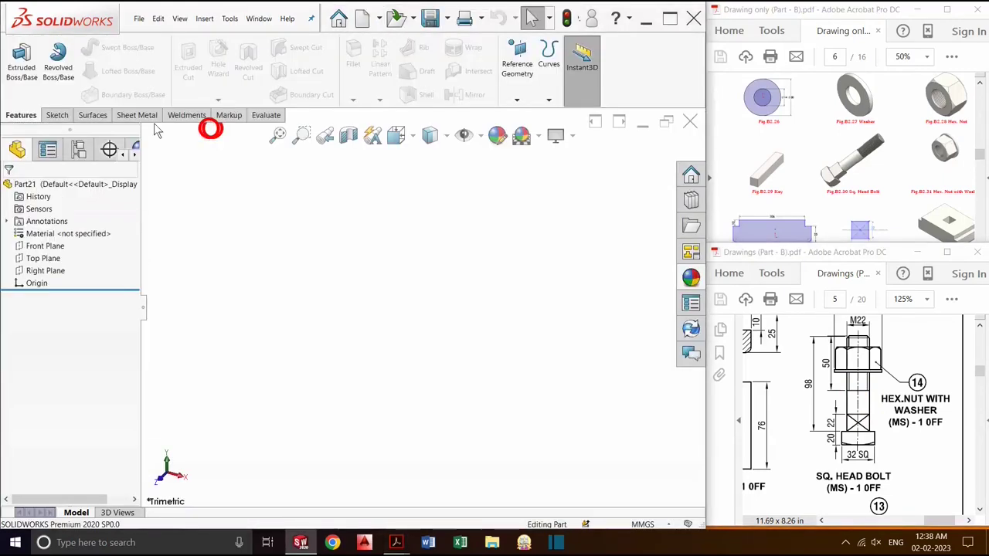
left_click(37, 73)
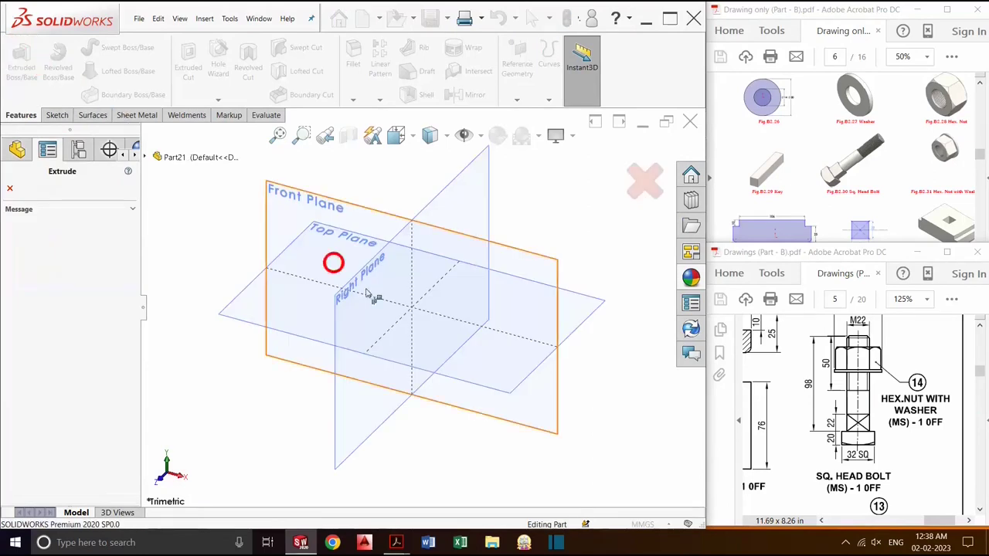
left_click(577, 309)
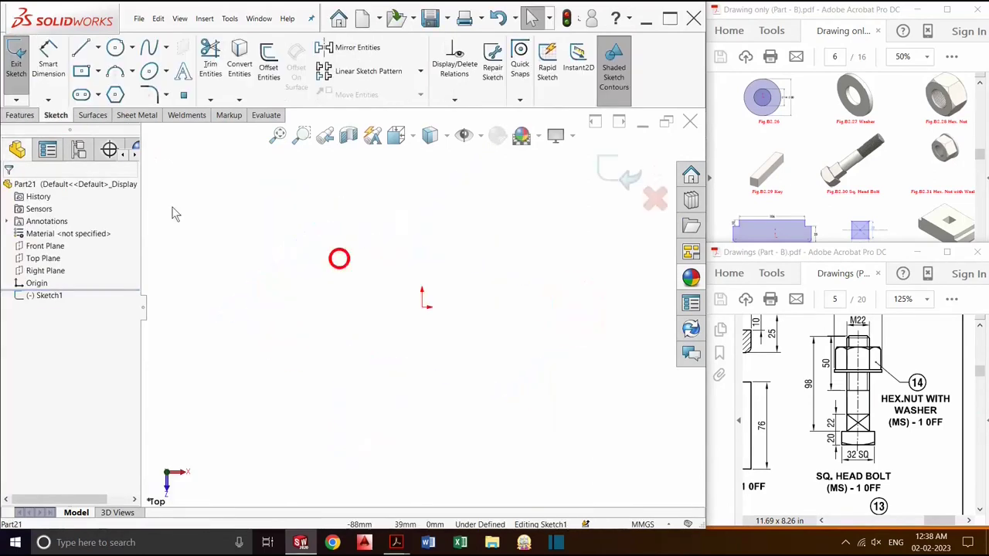
left_click(80, 70)
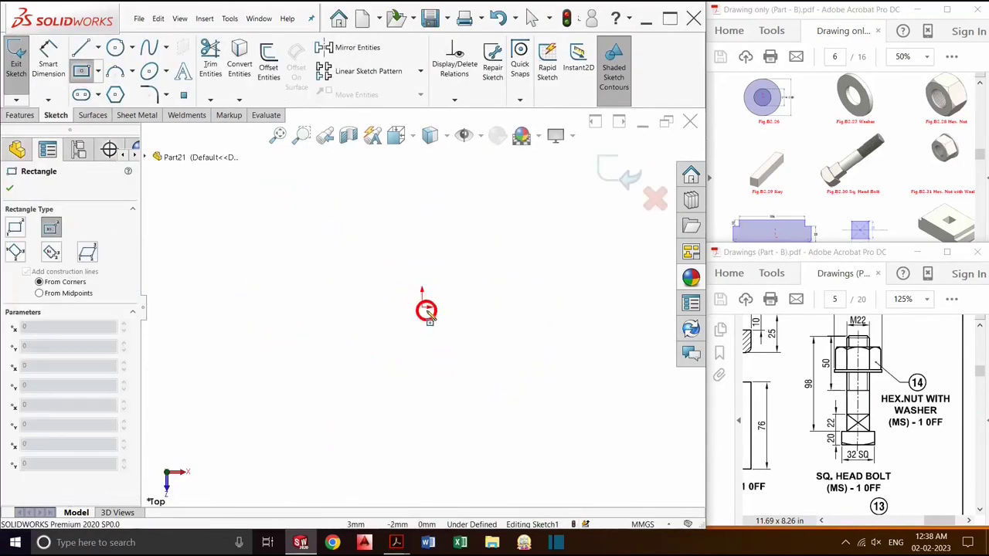
left_click_drag(422, 308, 486, 340)
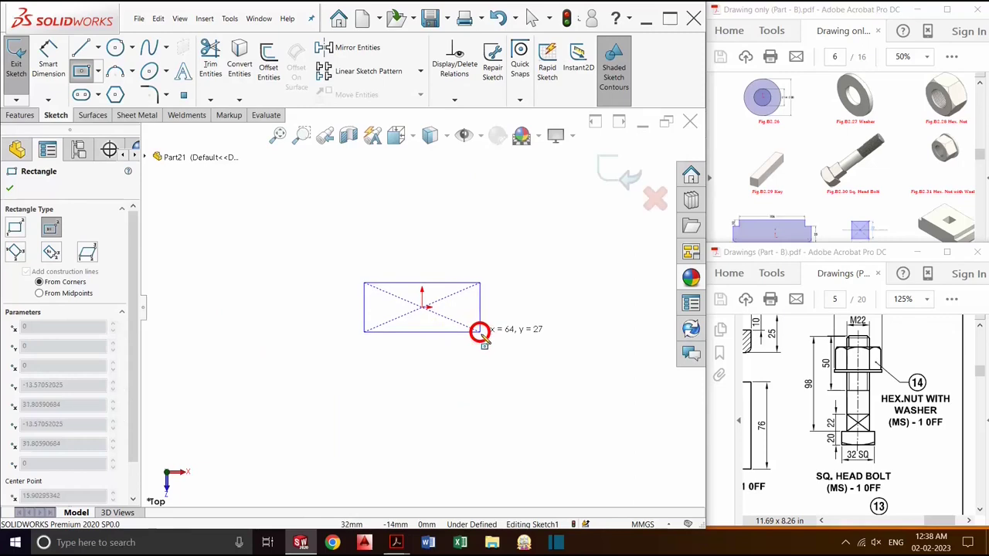
Step: Dimension the rectangle to a 32 × 32 mm square
left_click(48, 66)
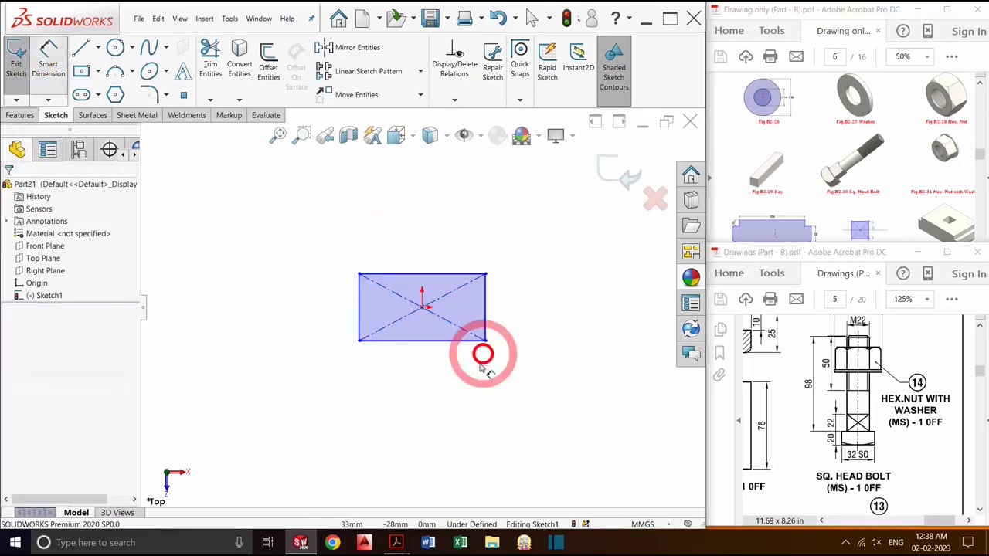
left_click(433, 344)
left_click(438, 410)
type("32")
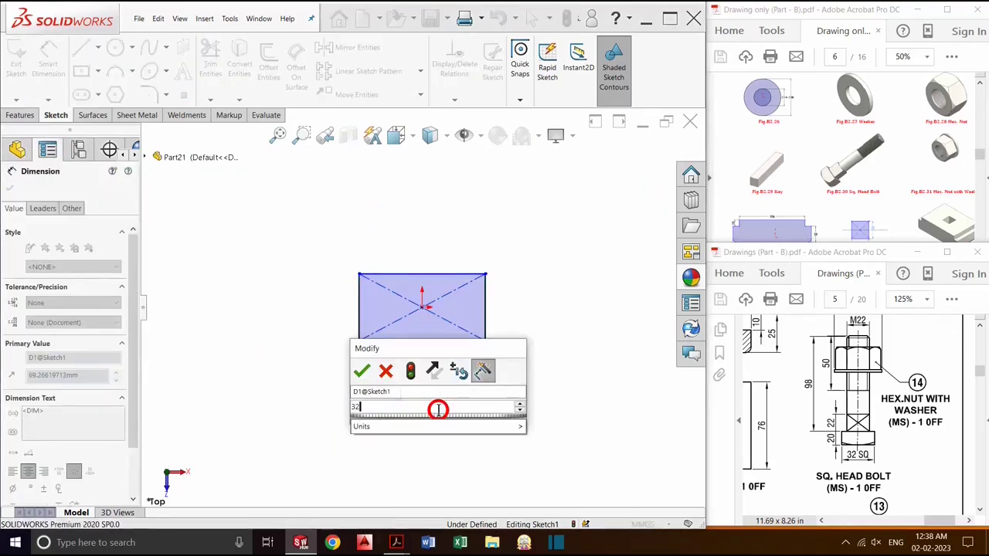
key("Return")
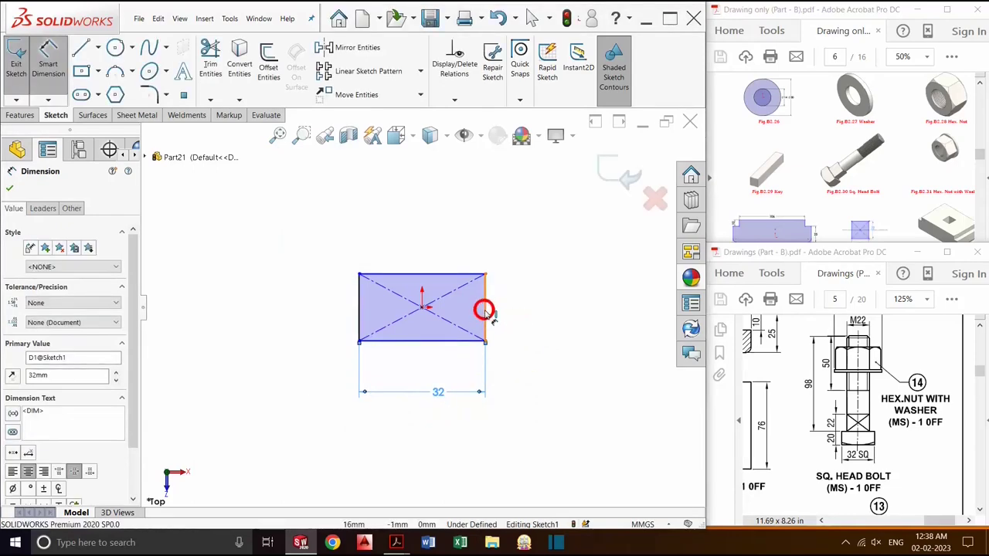
left_click(487, 313)
left_click(531, 308)
key("Return")
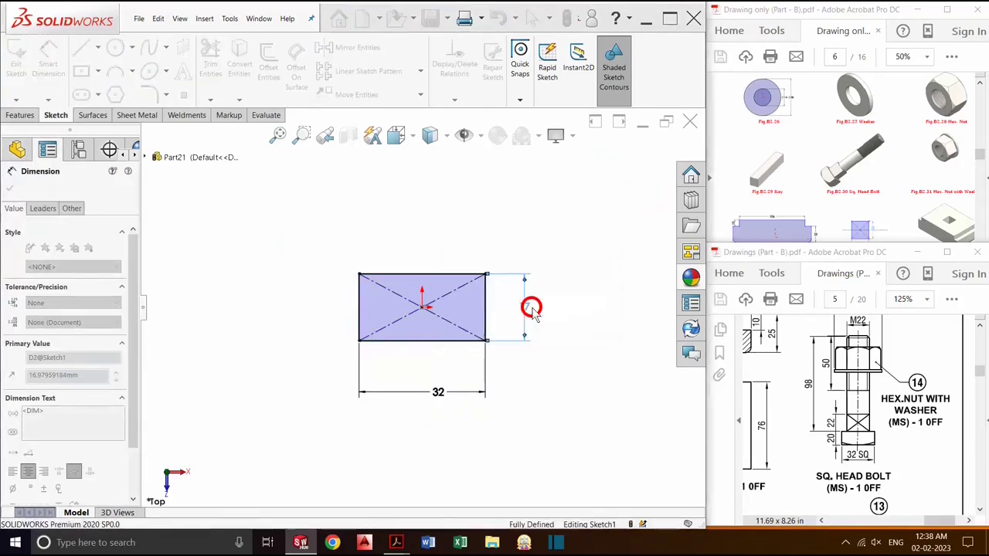
left_click(625, 175)
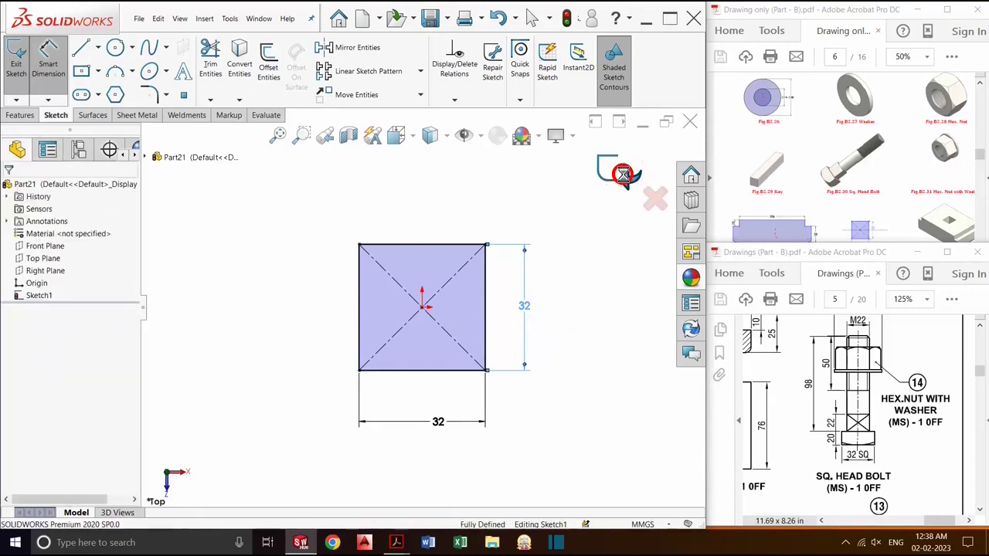
Step: Extrude the square Blind 20 mm into a block
key("e")
left_click(329, 367)
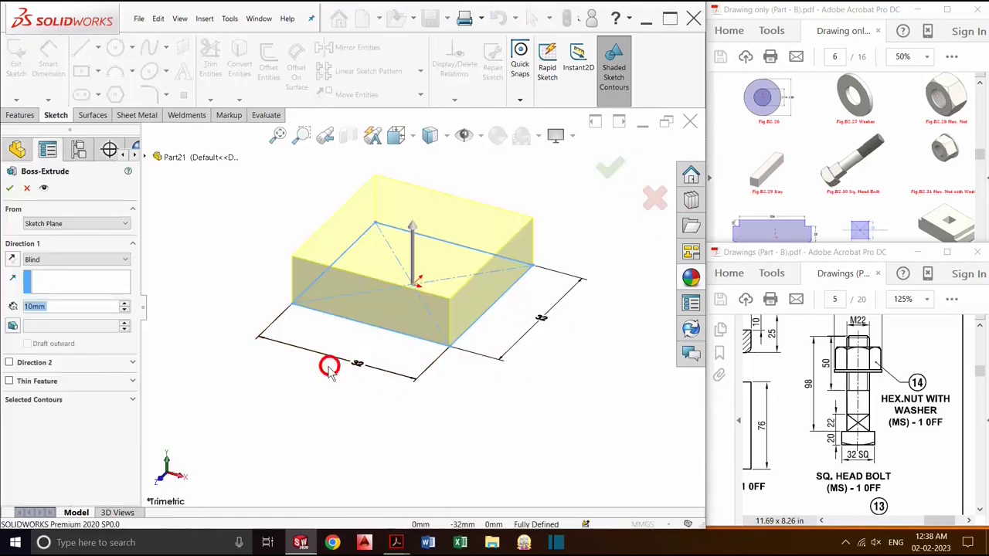
type("20")
key("Return")
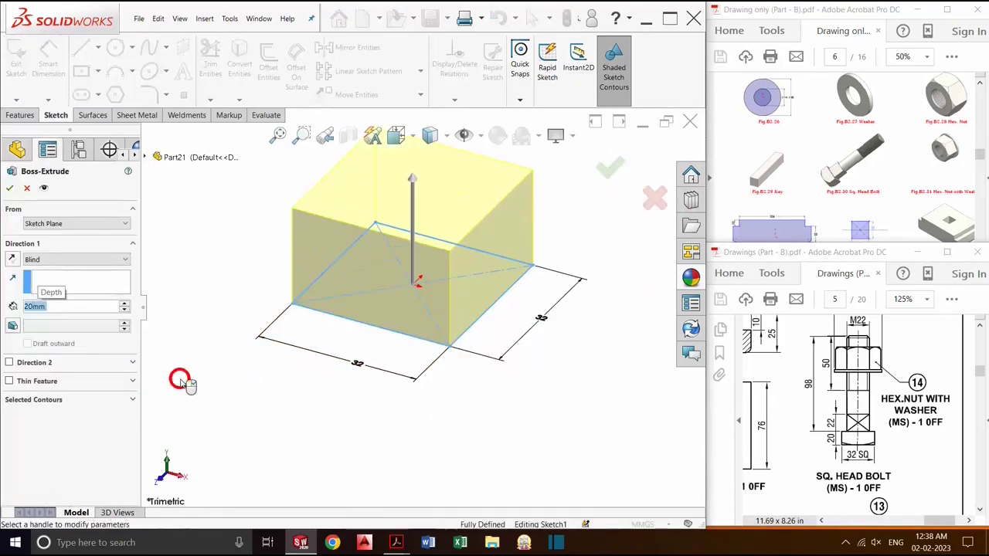
left_click(624, 172)
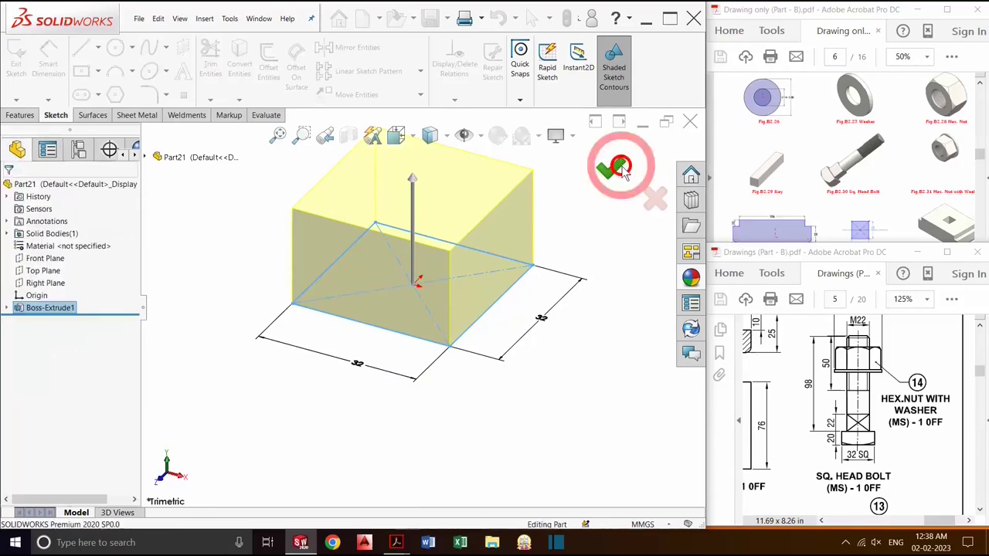
middle_click_drag(461, 360, 482, 265)
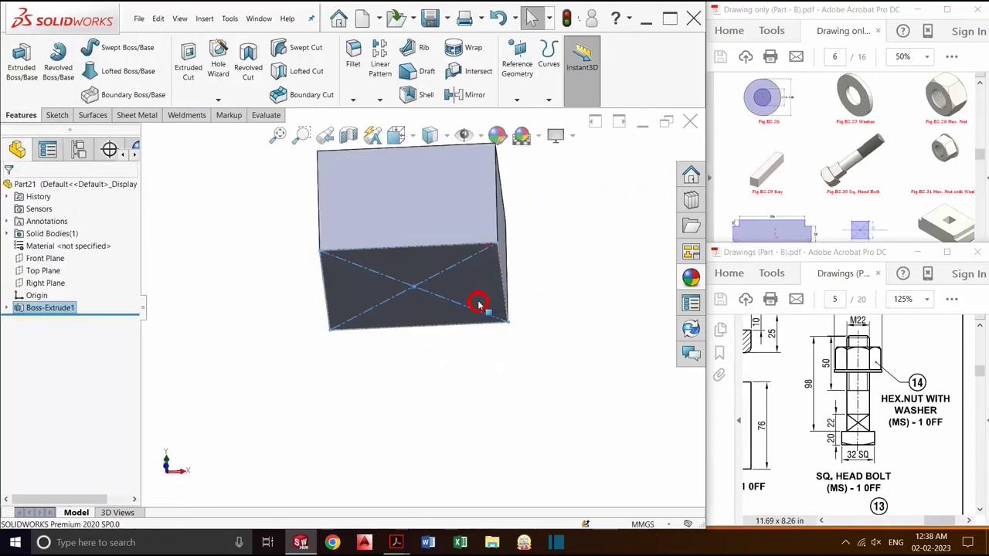
Step: Sketch a radius-16 mm circle at the origin on the bottom face and preview a 20 mm Extruded Cut
left_click(472, 284)
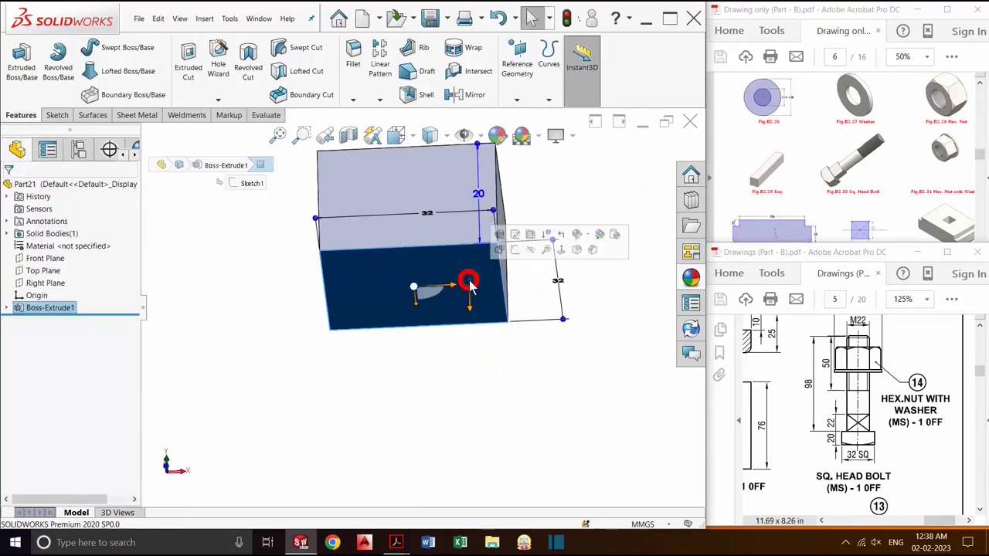
left_click(561, 247)
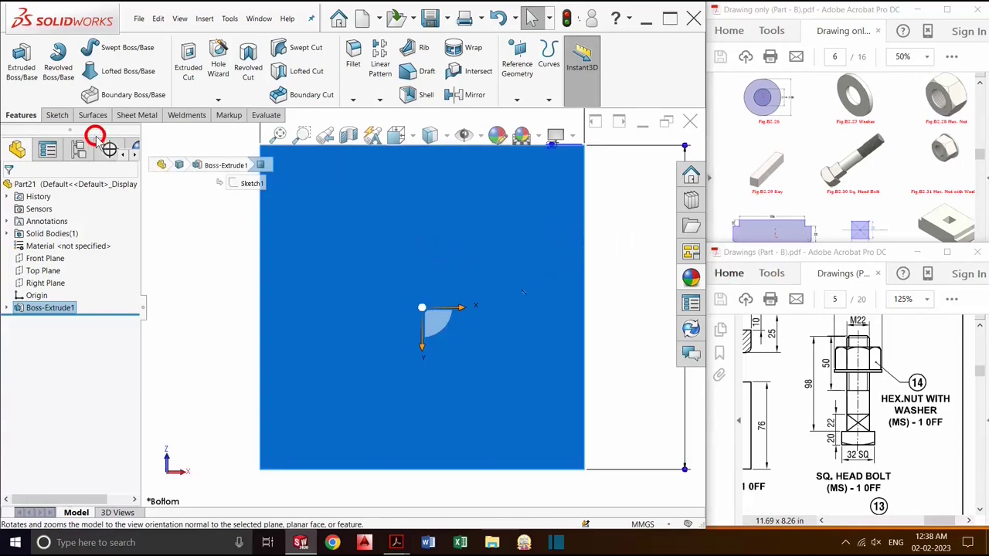
left_click(184, 74)
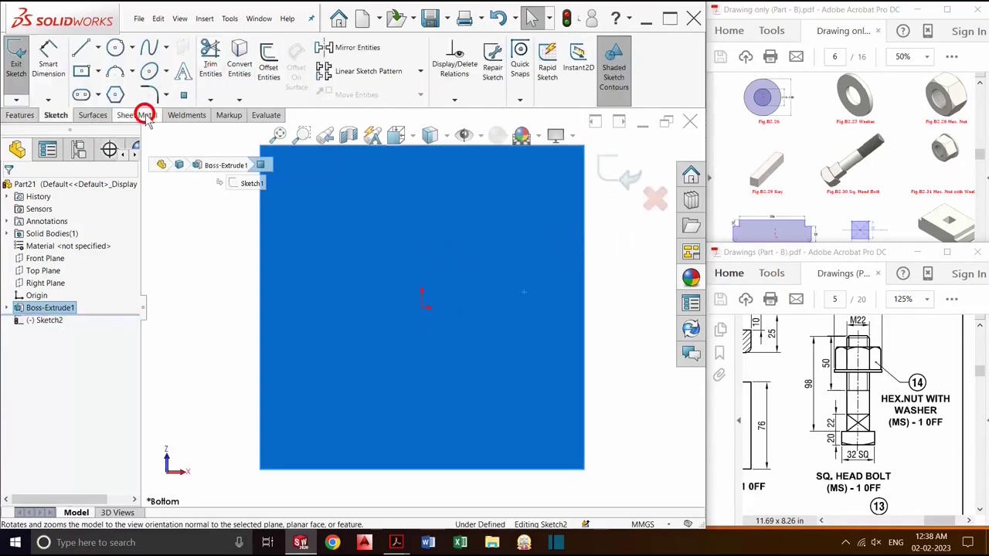
left_click(115, 47)
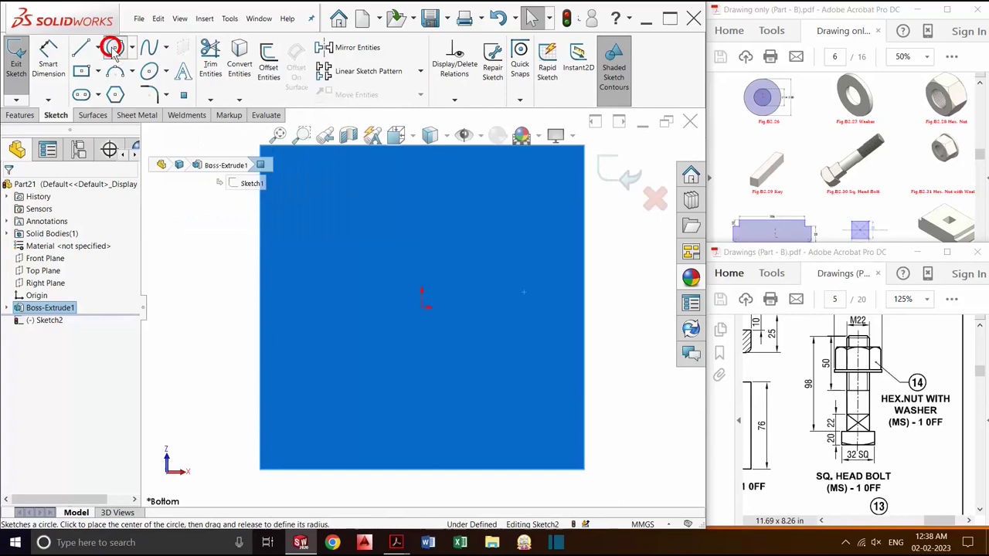
left_click(423, 306)
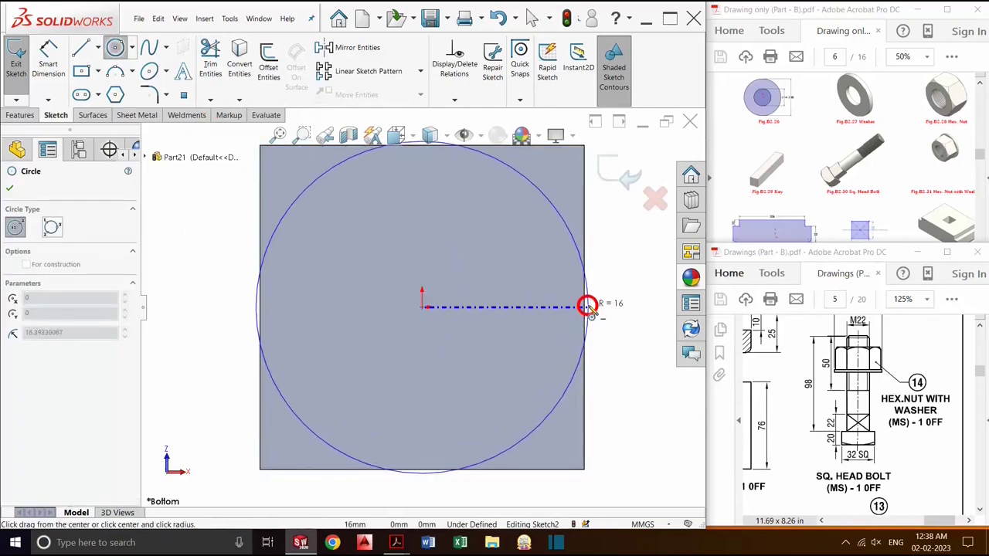
left_click(582, 307)
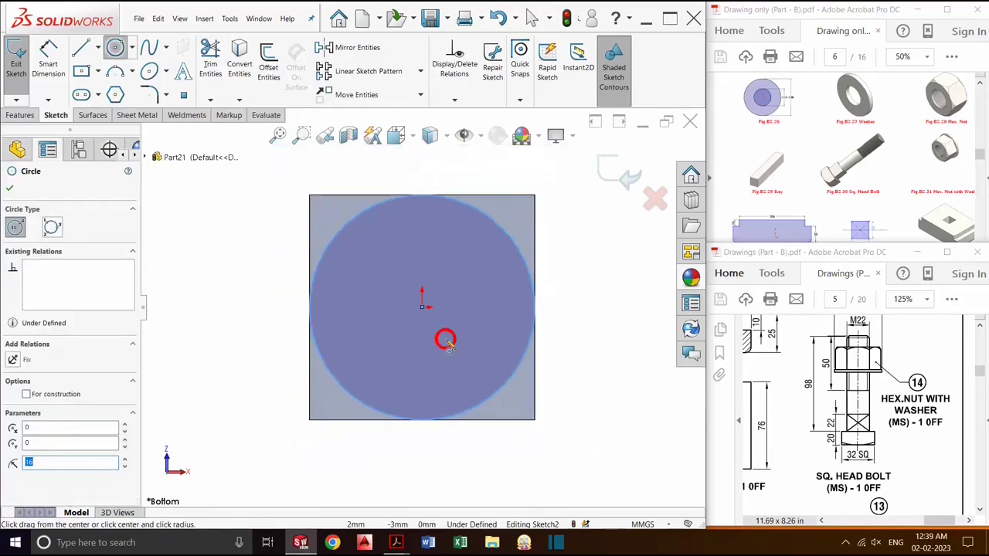
left_click(622, 177)
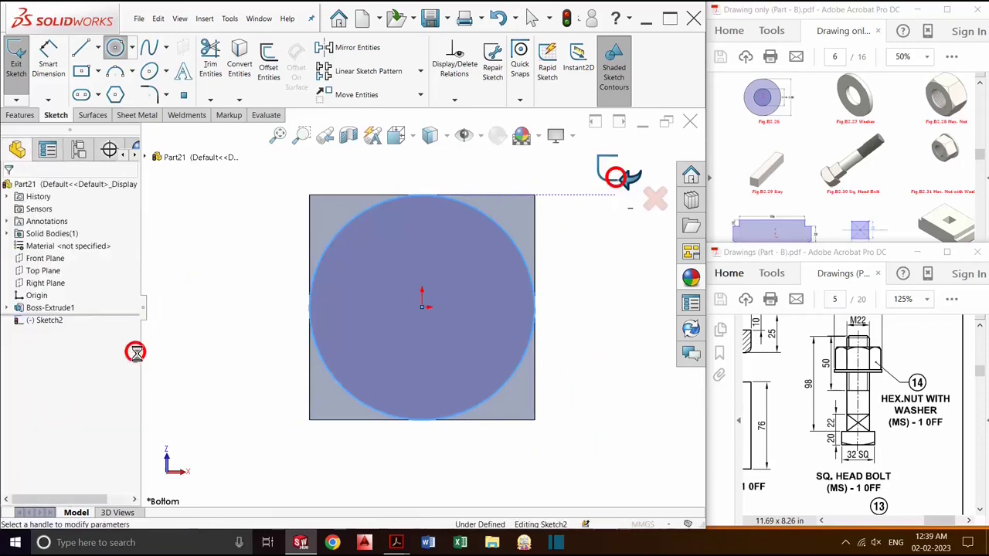
right_click_drag(132, 349, 179, 340)
left_click(547, 302)
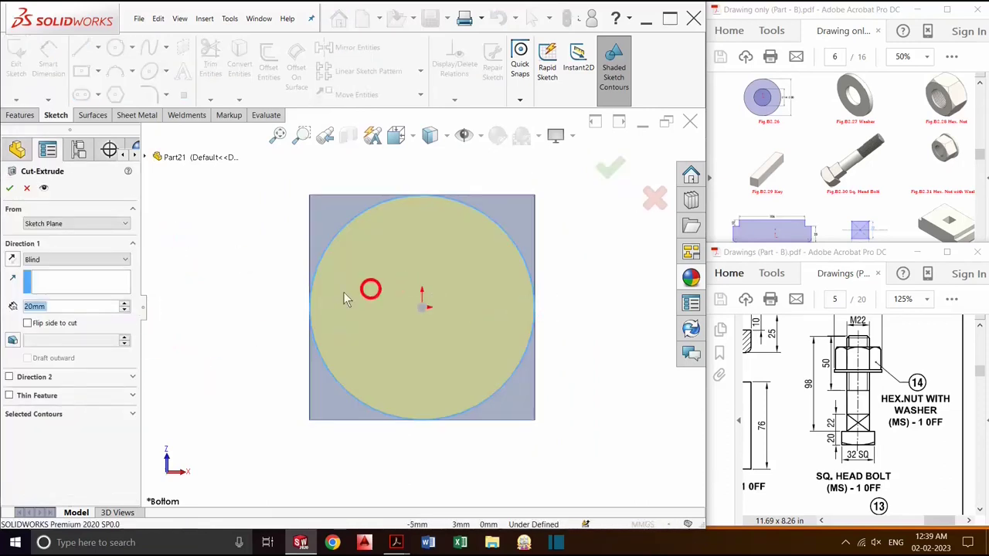
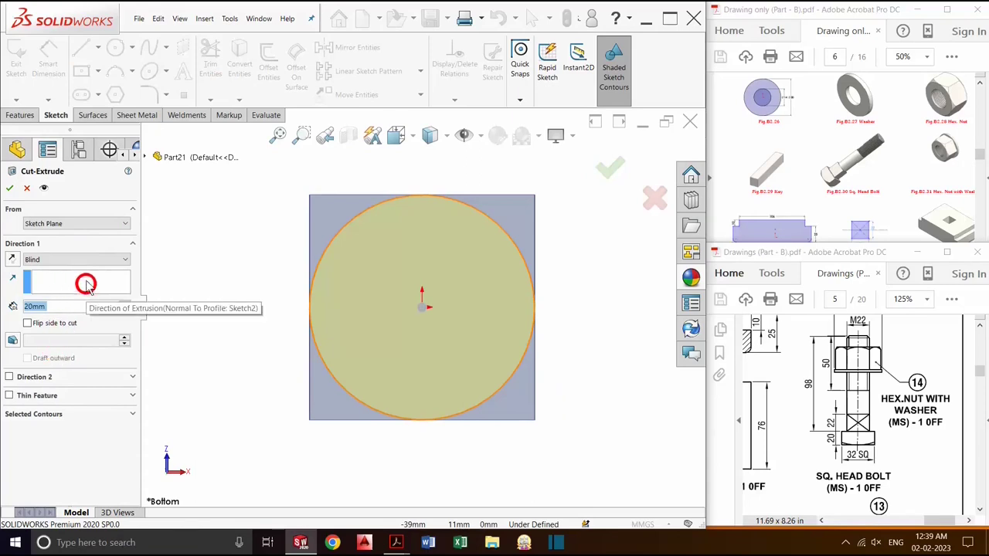
Step: Give the cut a 45° draft and set its end condition to Through All
left_click(13, 340)
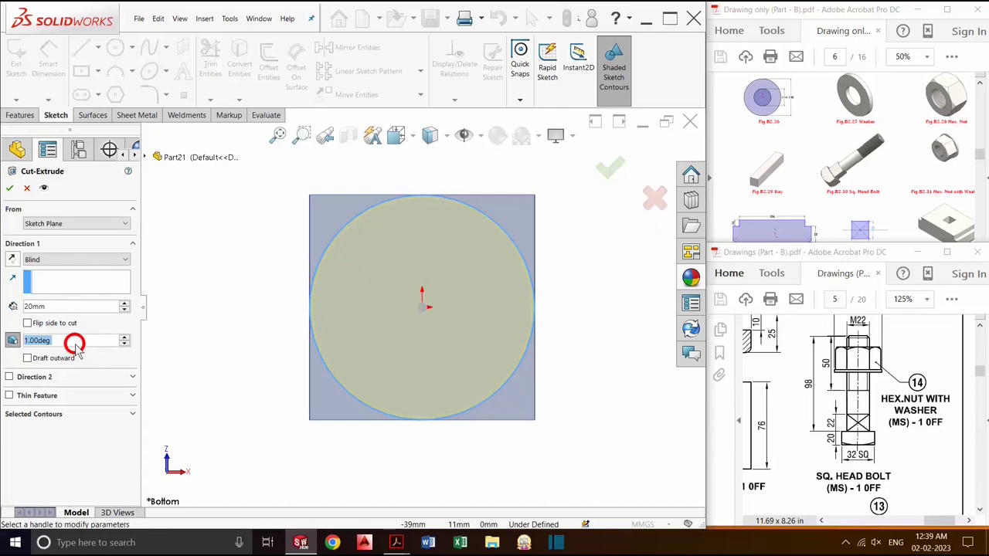
type("45")
key("Return")
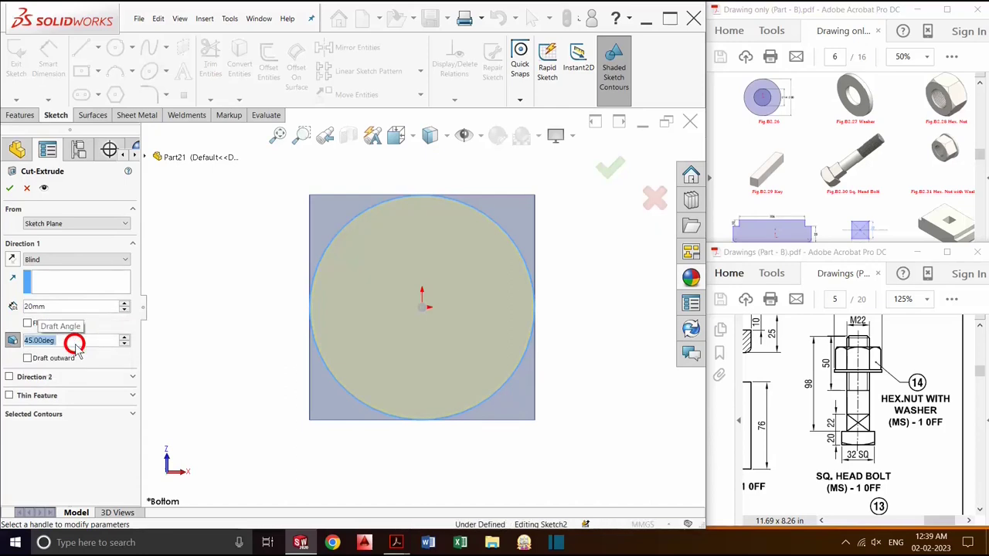
middle_click_drag(474, 278, 511, 299)
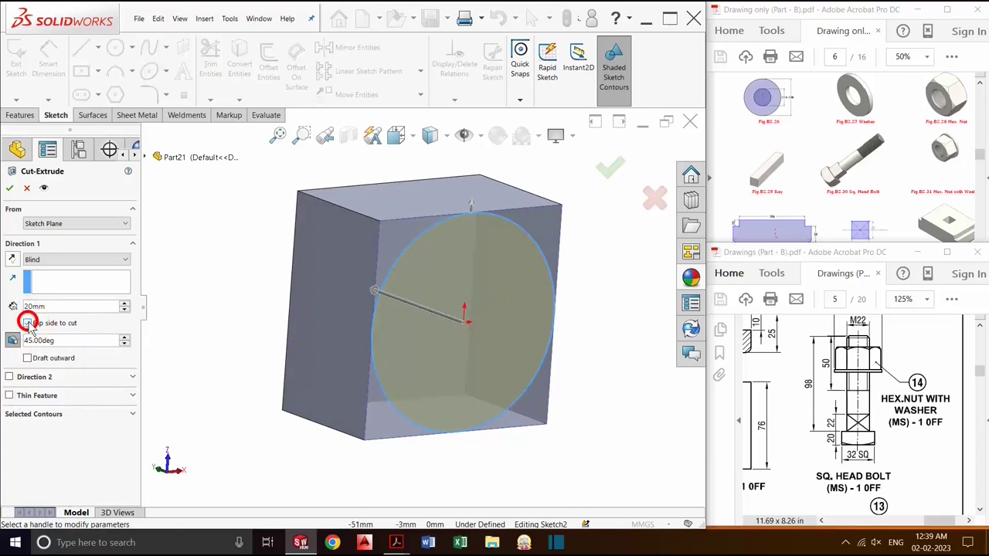
left_click(71, 261)
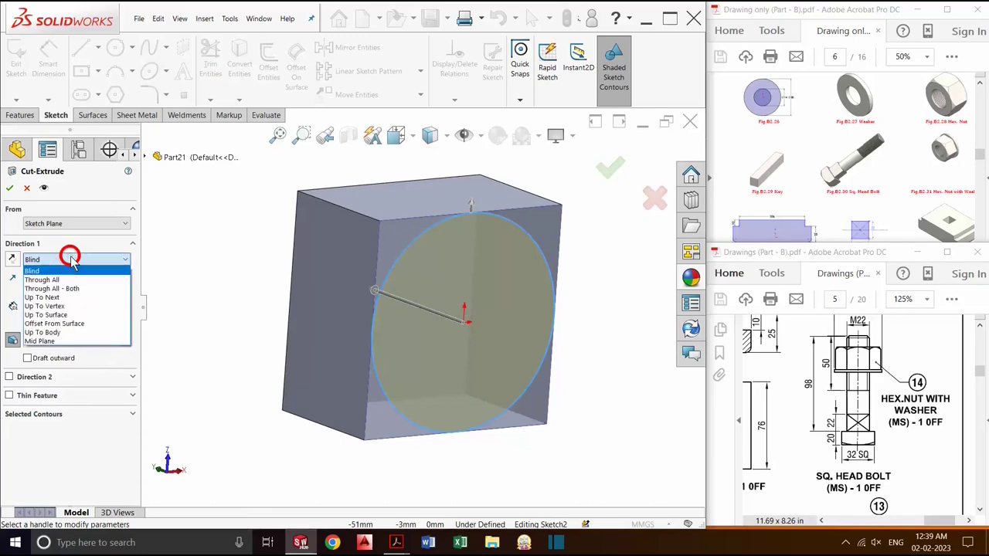
left_click(66, 279)
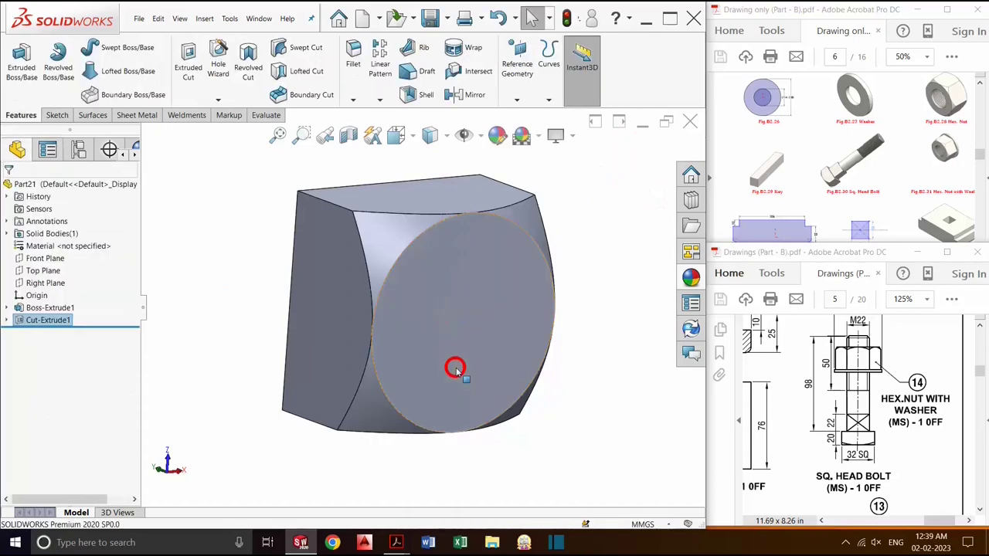
Step: Sketch a centre rectangle from the origin on the block's top face, viewed normal to it
scroll(435, 353, "up", 5)
mouse_move(440, 337)
middle_mouse_down()
mouse_move(495, 353)
mouse_move(413, 335)
mouse_move(472, 353)
mouse_move(406, 345)
mouse_move(400, 269)
mouse_move(379, 302)
middle_mouse_up()
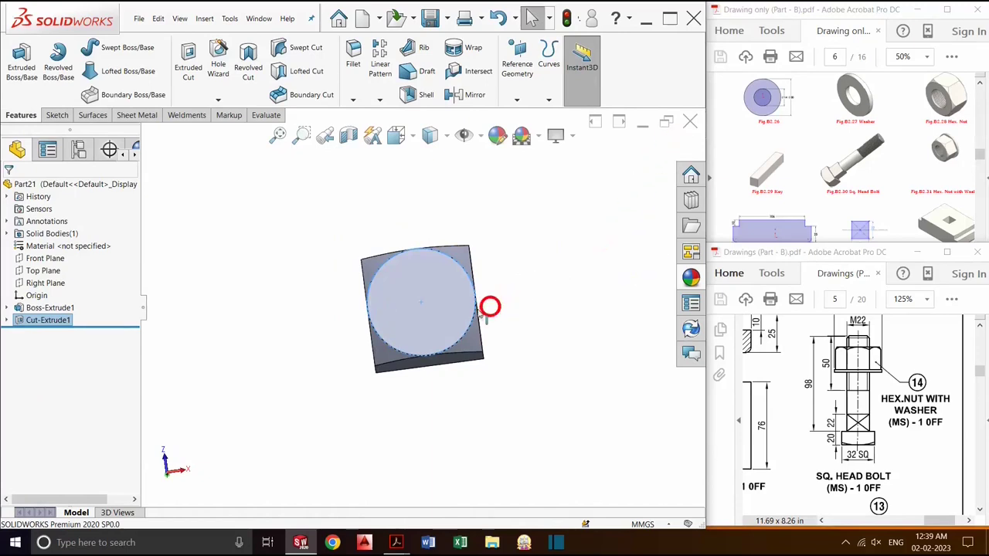
mouse_move(490, 307)
middle_mouse_down()
mouse_move(441, 333)
mouse_move(466, 466)
mouse_move(497, 444)
mouse_move(442, 267)
middle_mouse_up()
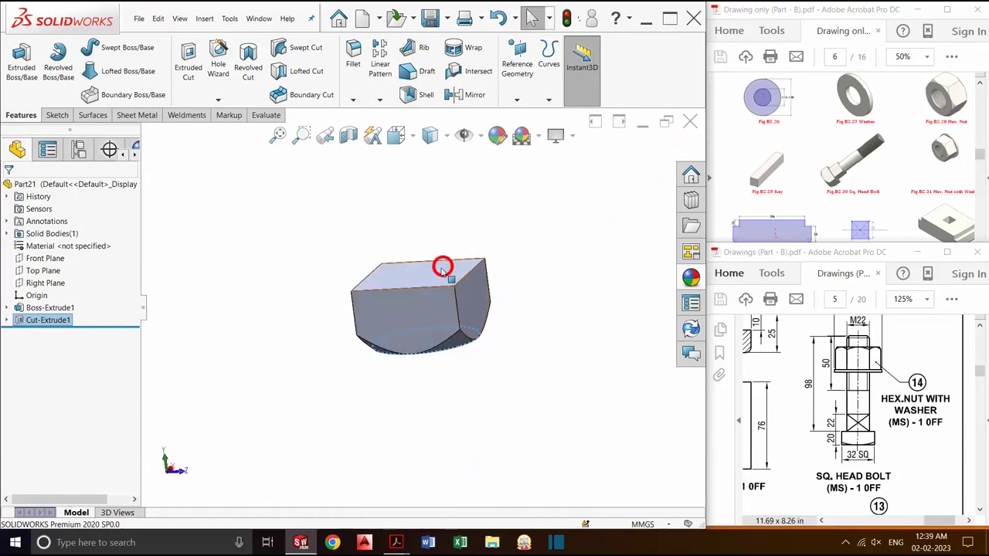
left_click(442, 268)
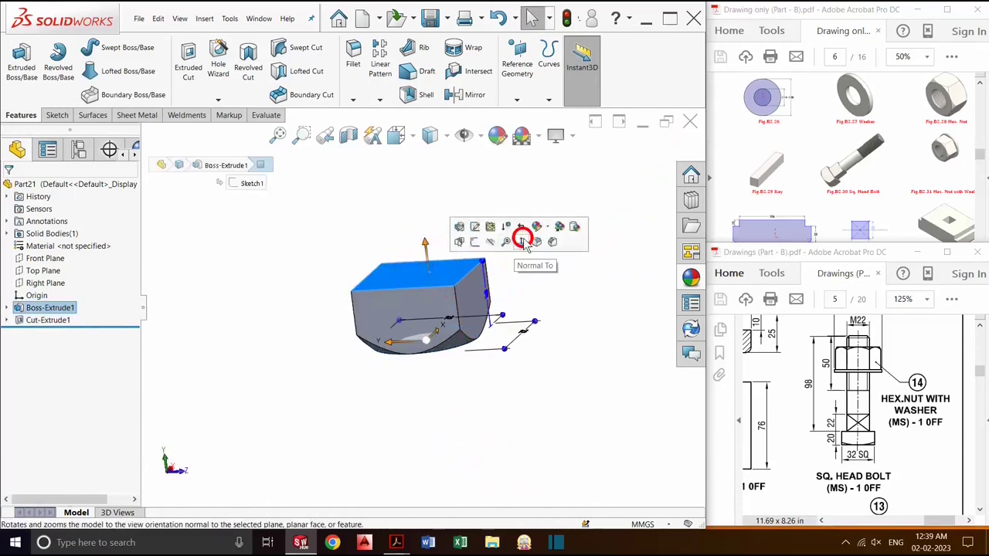
left_click(524, 242)
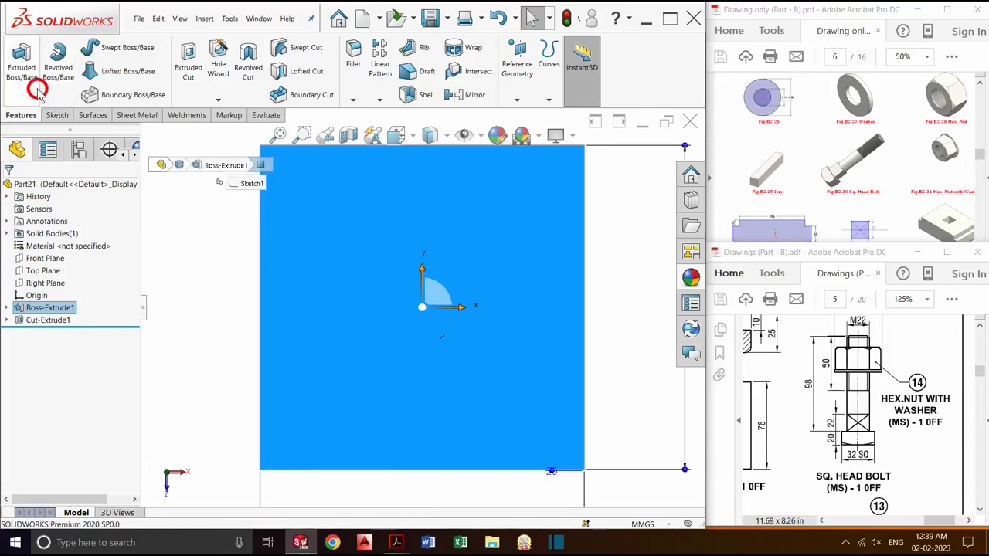
left_click(21, 61)
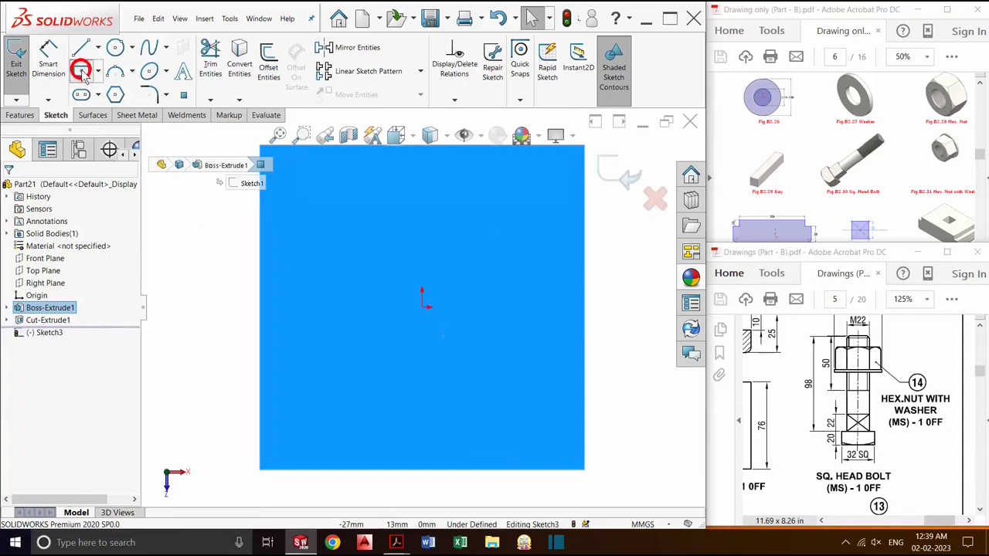
left_click(82, 70)
left_click(422, 307)
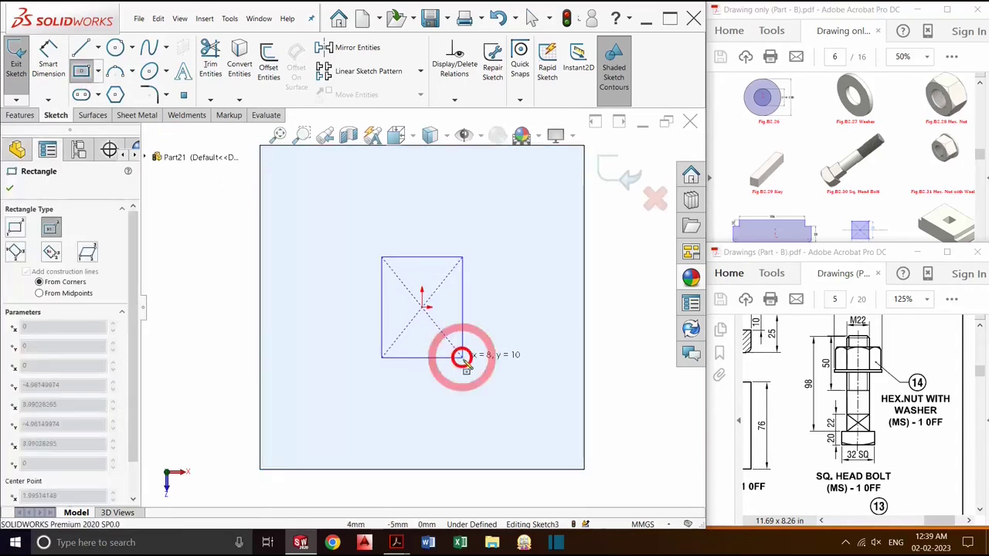
left_click(483, 368)
Step: Dimension the rectangle 22 mm wide and 22 mm high, making a square
left_click(45, 66)
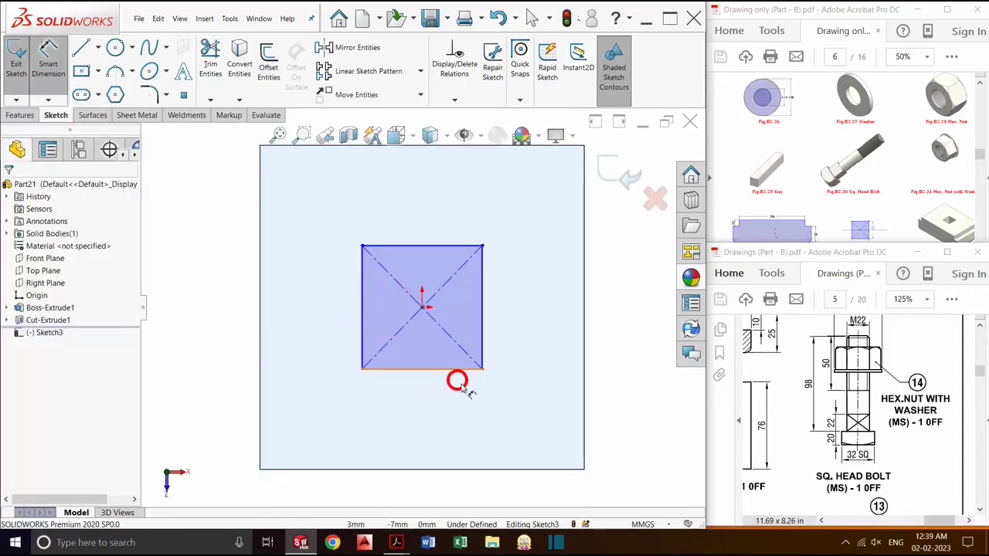
left_click(437, 369)
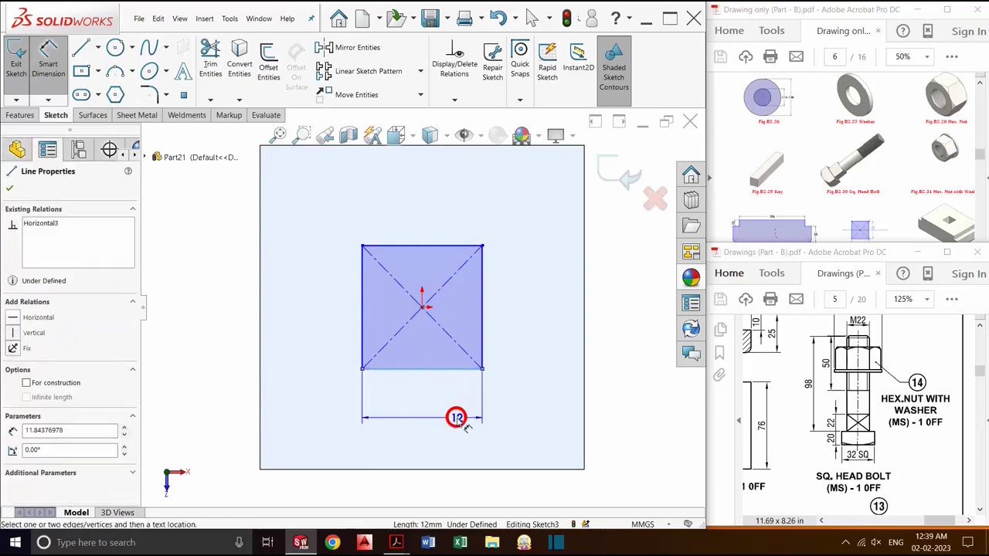
left_click(456, 416)
type("22")
key("Return")
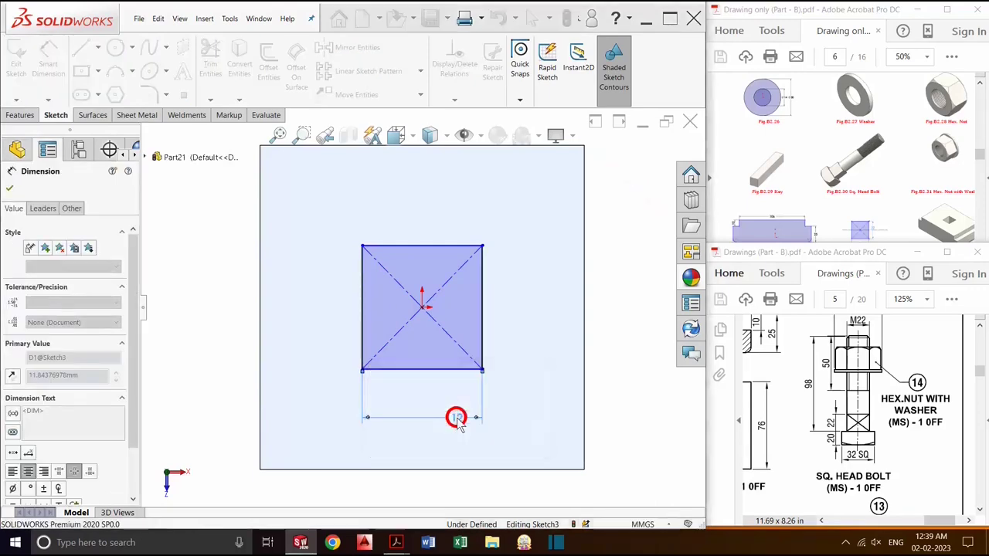
left_click(529, 311)
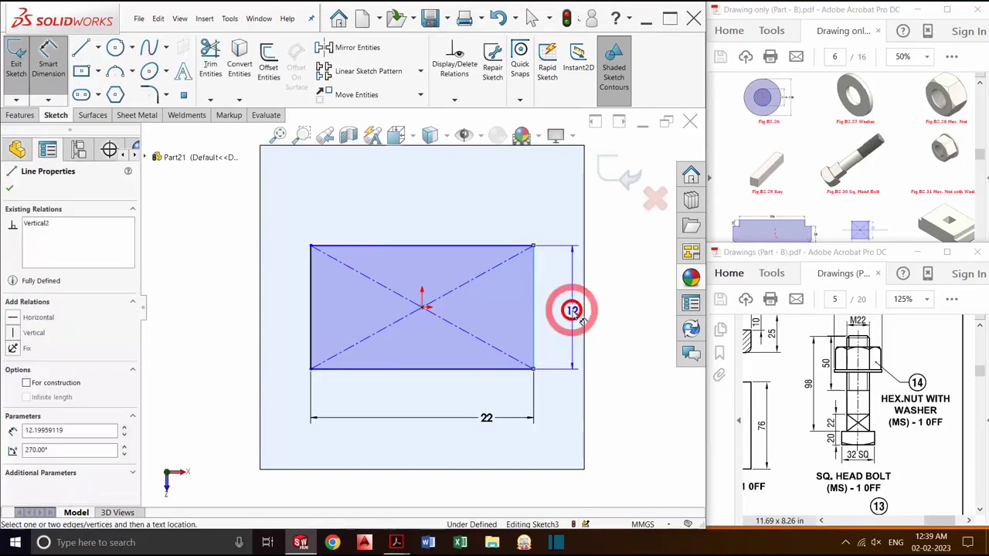
left_click(573, 310)
key("Return")
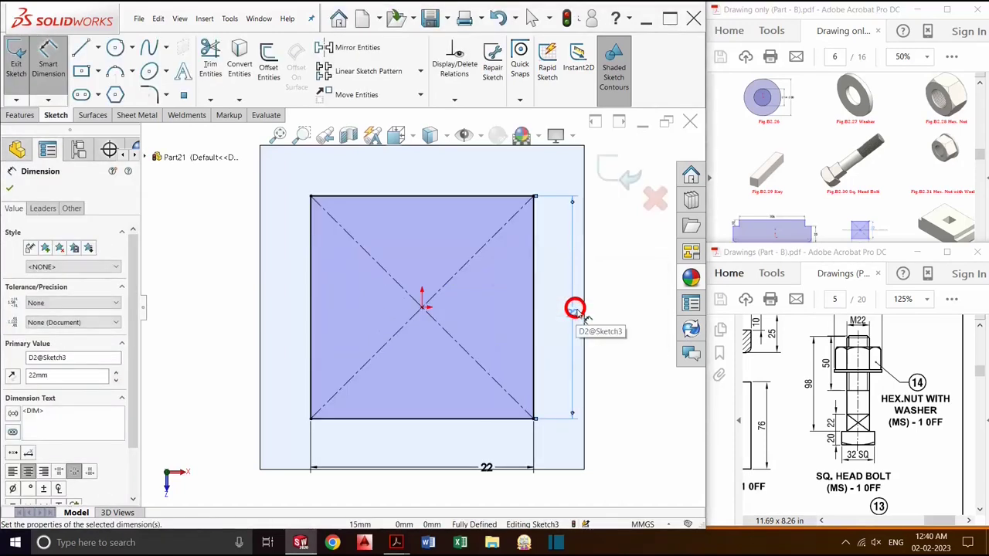
left_click(624, 172)
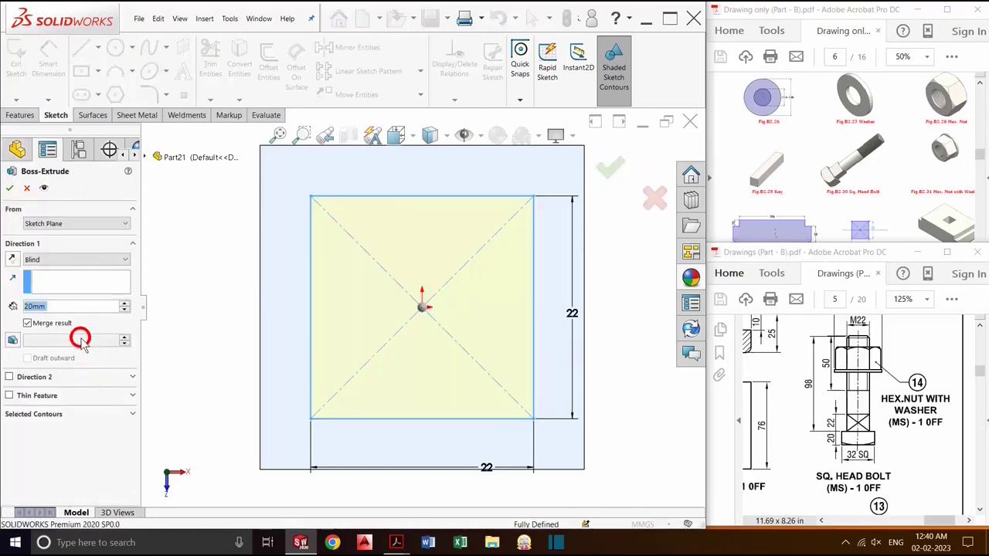
Step: Extrude the square sketch 22 mm
type("22")
key("Return")
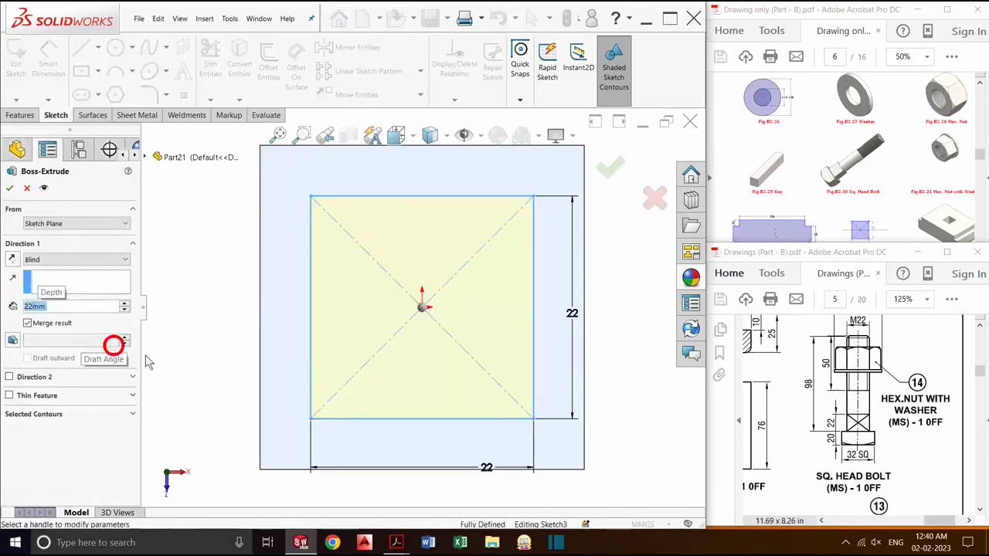
middle_click_drag(385, 417, 410, 358)
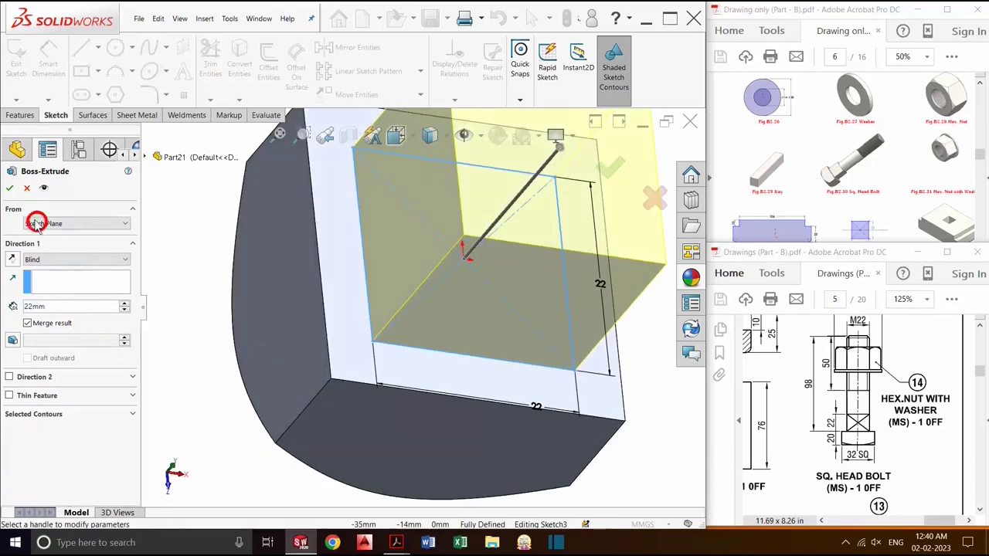
left_click(13, 193)
Step: Sketch a circle centred on the new square block's top face
left_click(464, 214)
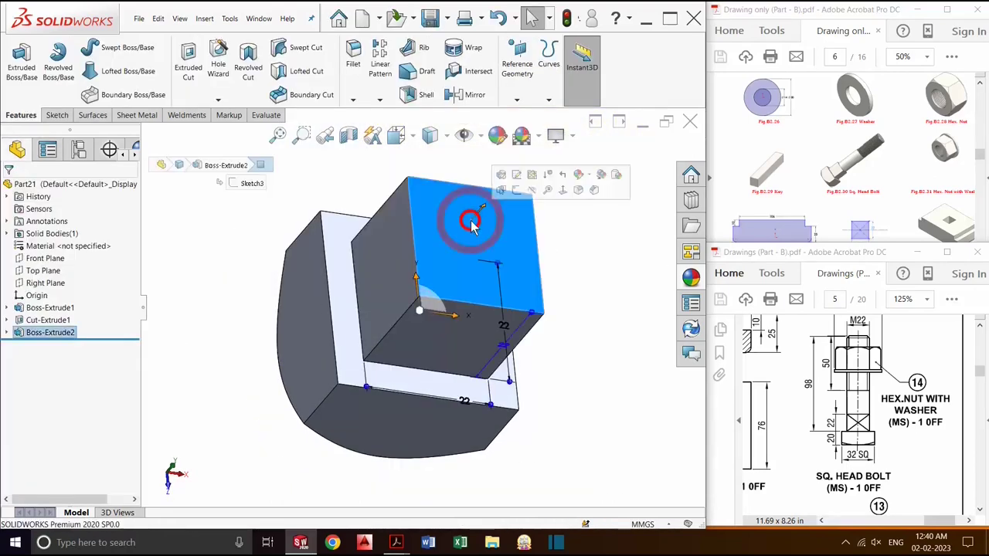
left_click(563, 189)
left_click(21, 62)
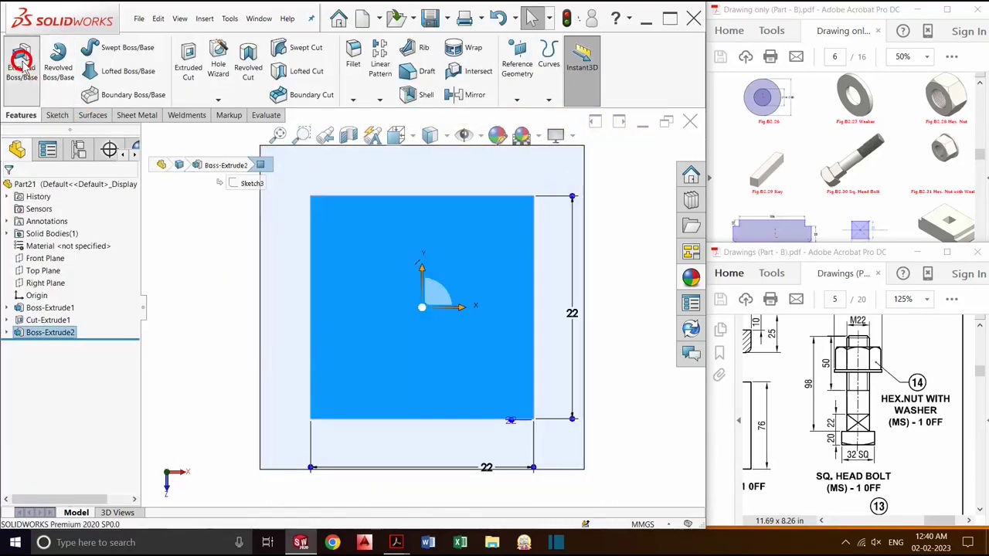
left_click(81, 77)
left_click(115, 48)
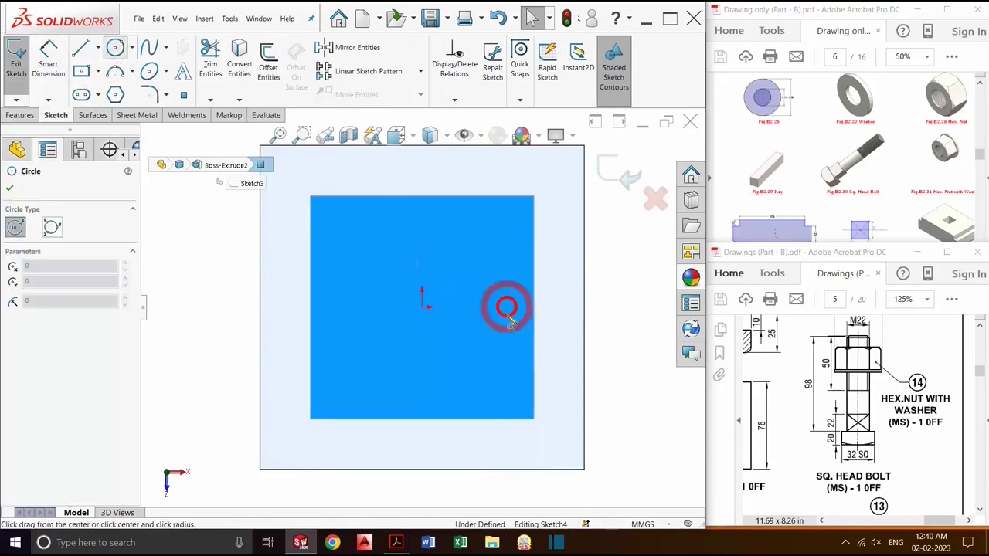
left_click(422, 308)
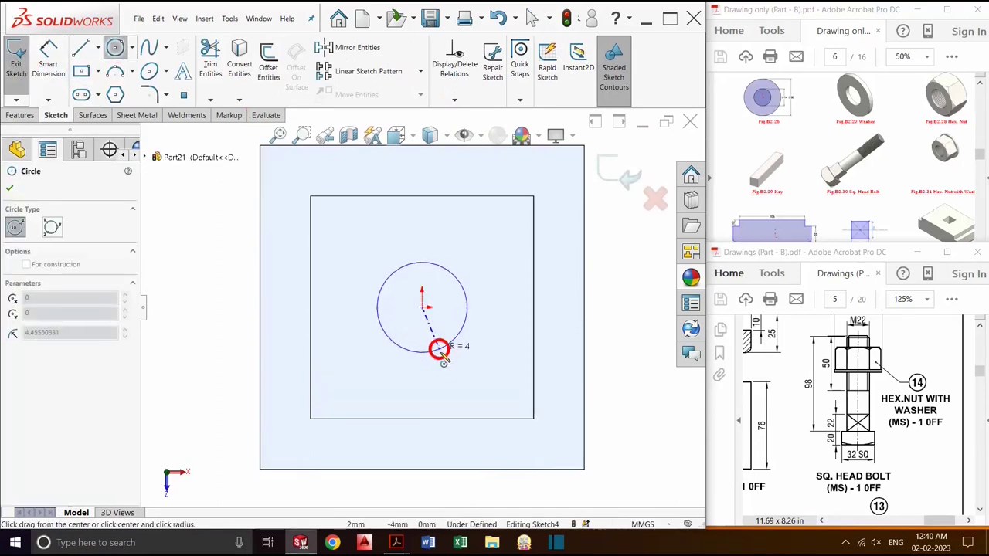
left_click(447, 374)
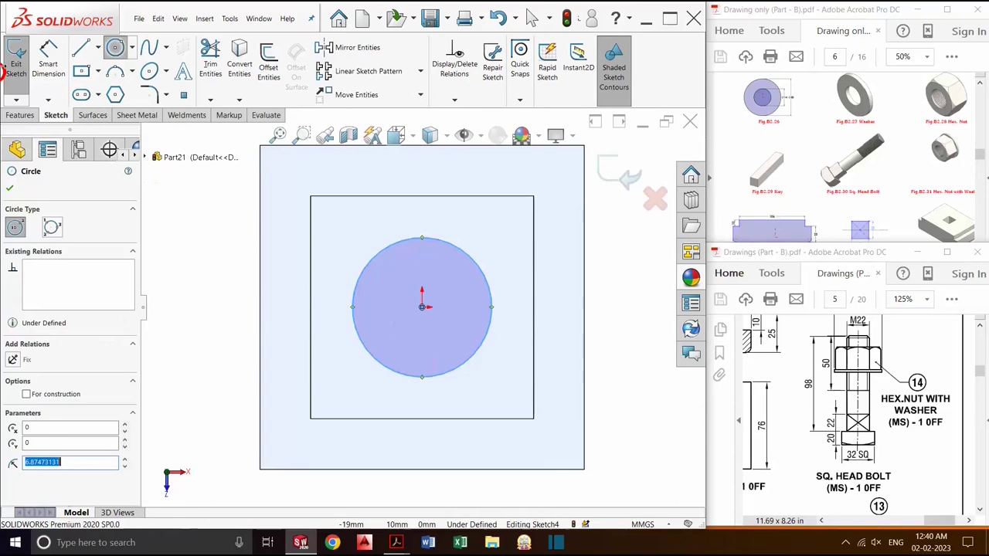
Step: Dimension the circle to a 22 mm diameter
left_click(49, 65)
left_click(479, 270)
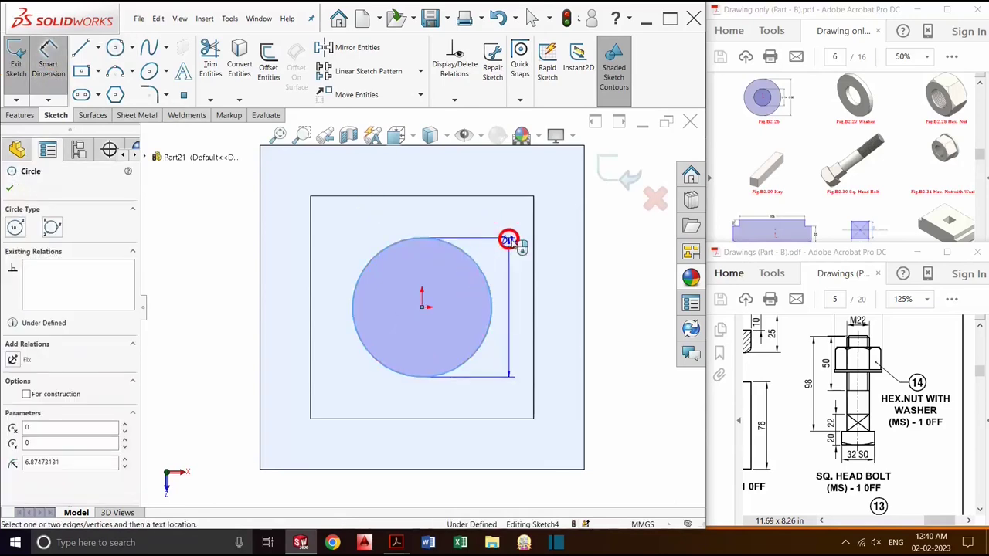
left_click(599, 229)
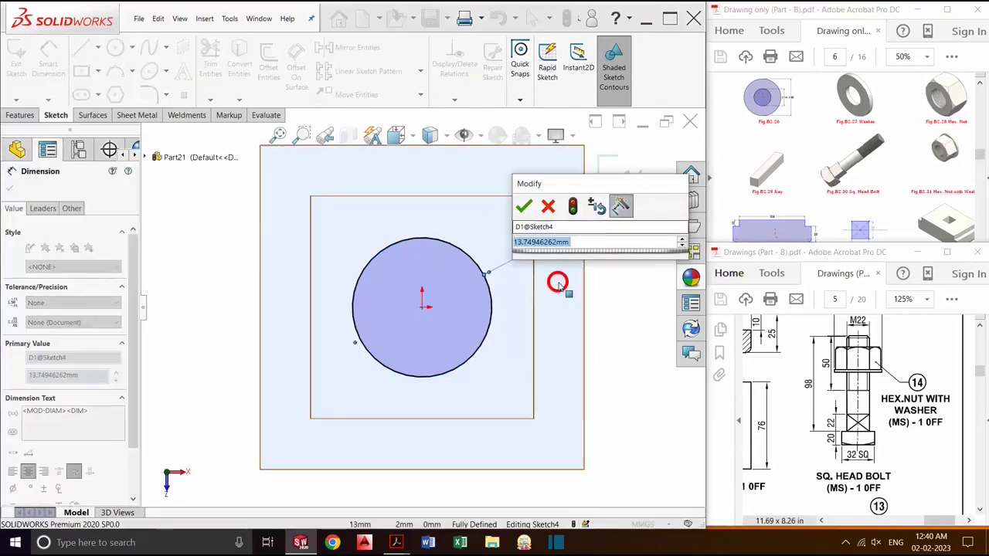
type("22")
key("Return")
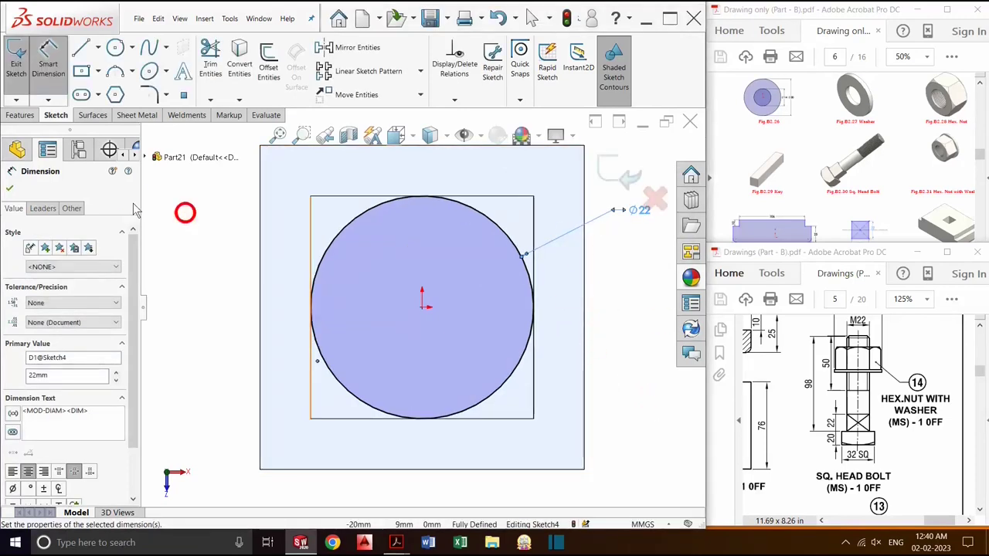
left_click(628, 180)
Step: Extrude the circle 98 mm to form the shank
left_click(628, 180)
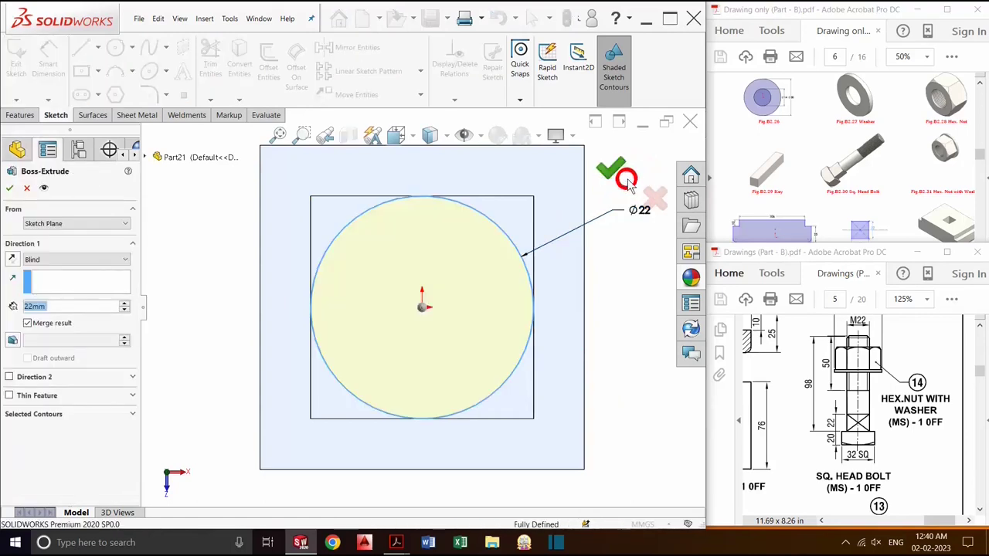
type("98")
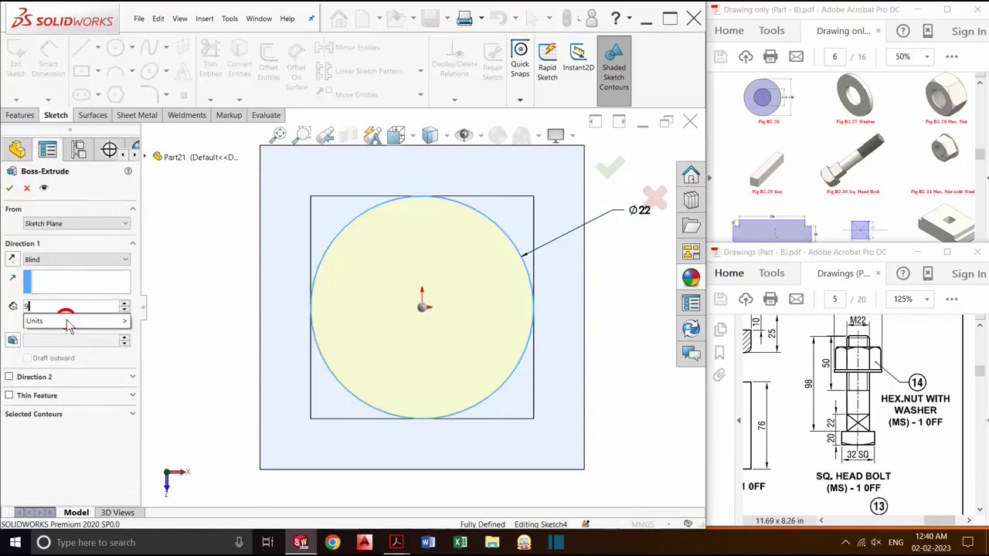
key("Return")
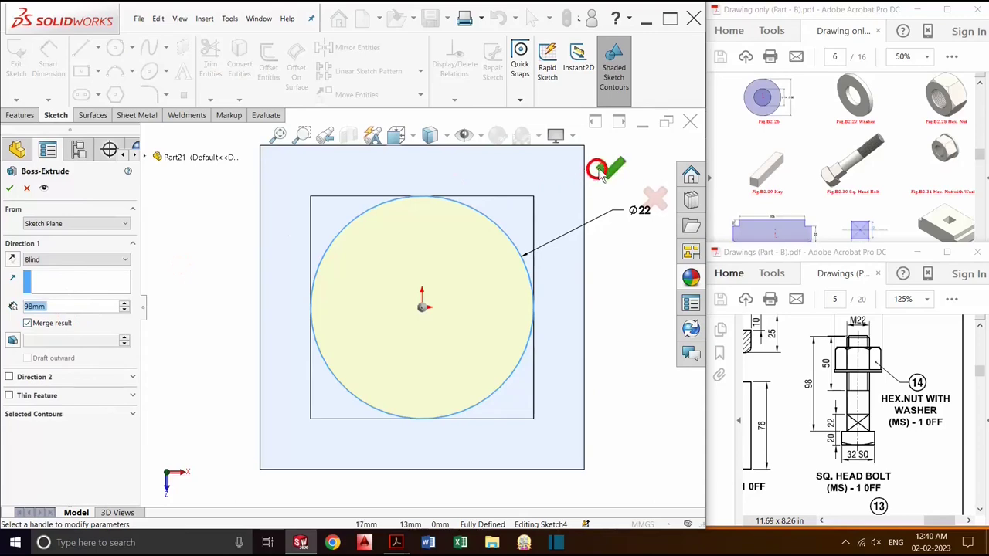
left_click(602, 167)
Step: Add an M22x1.5 Blind 48 mm thread starting from the shaft's top edge
key("space")
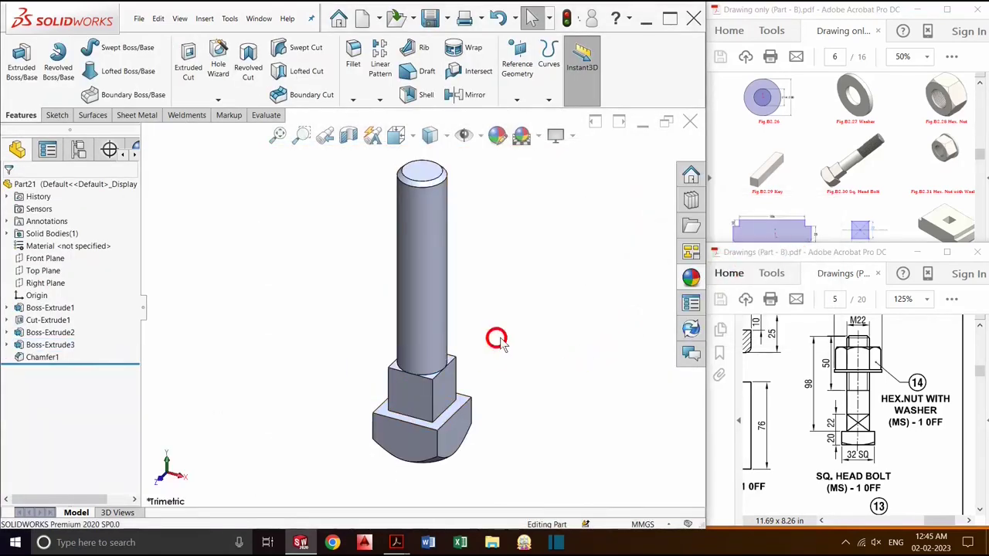
left_click(427, 187)
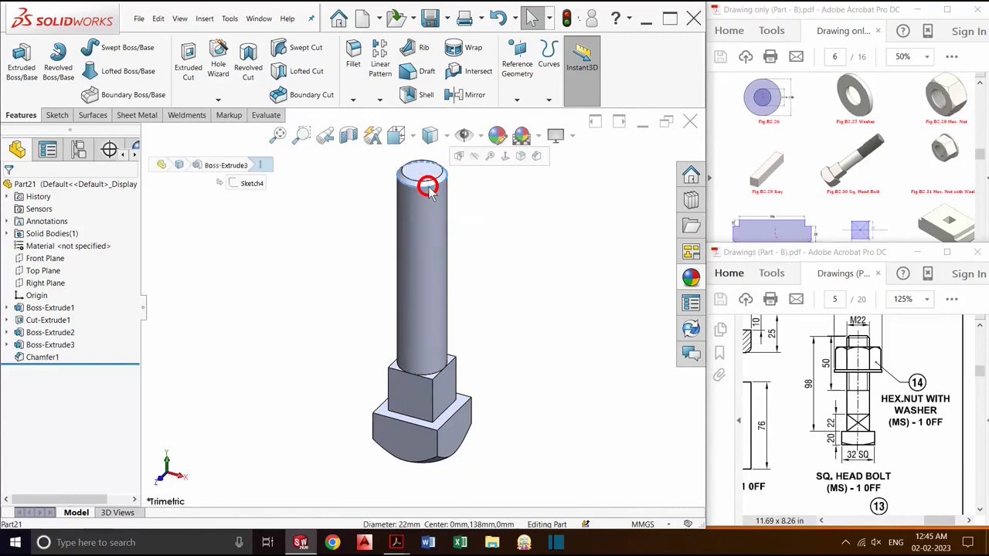
left_click(433, 226)
key("Escape")
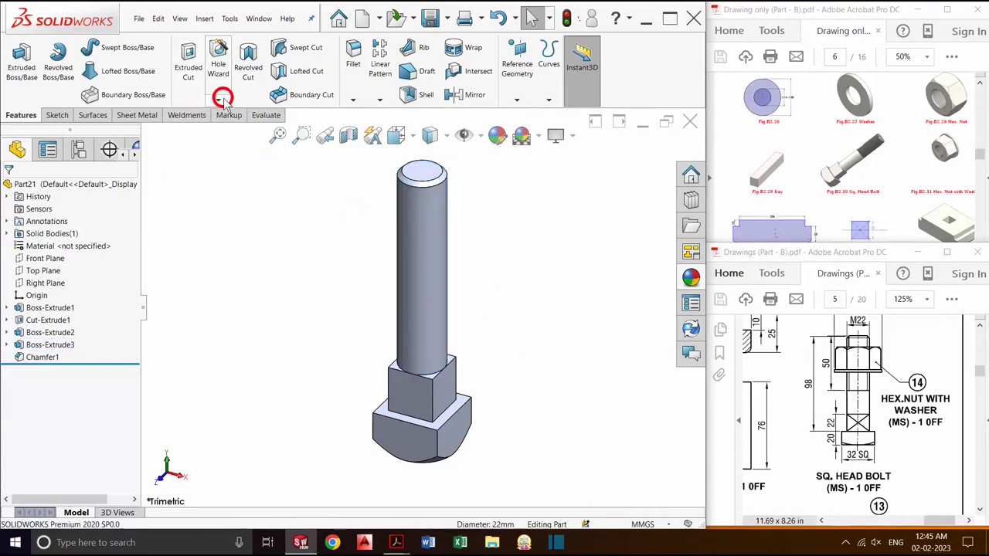
left_click(218, 100)
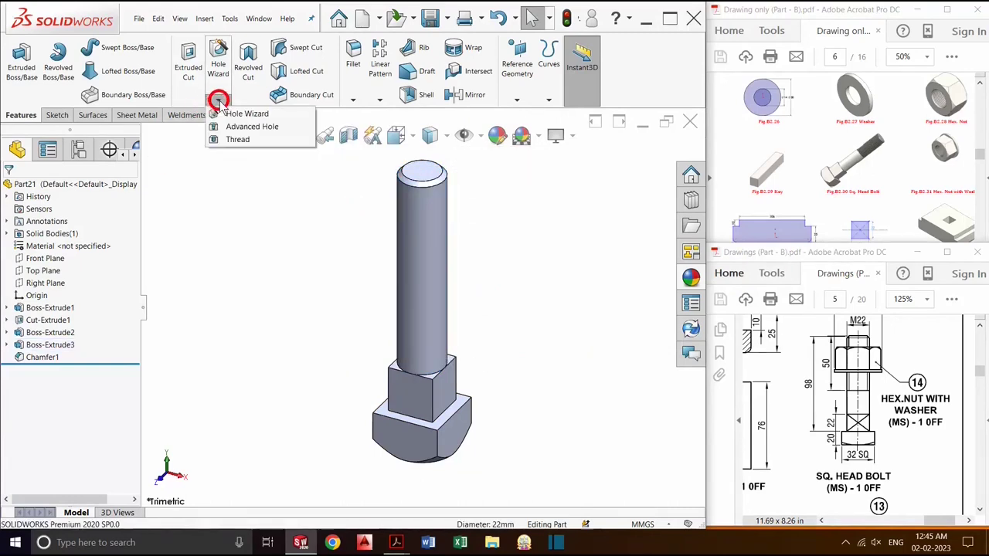
left_click(255, 140)
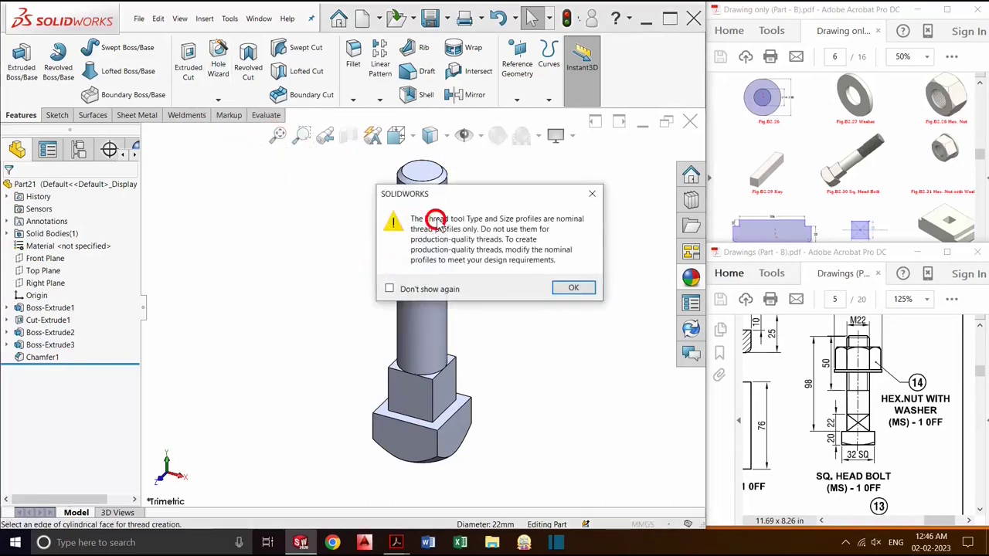
left_click(572, 287)
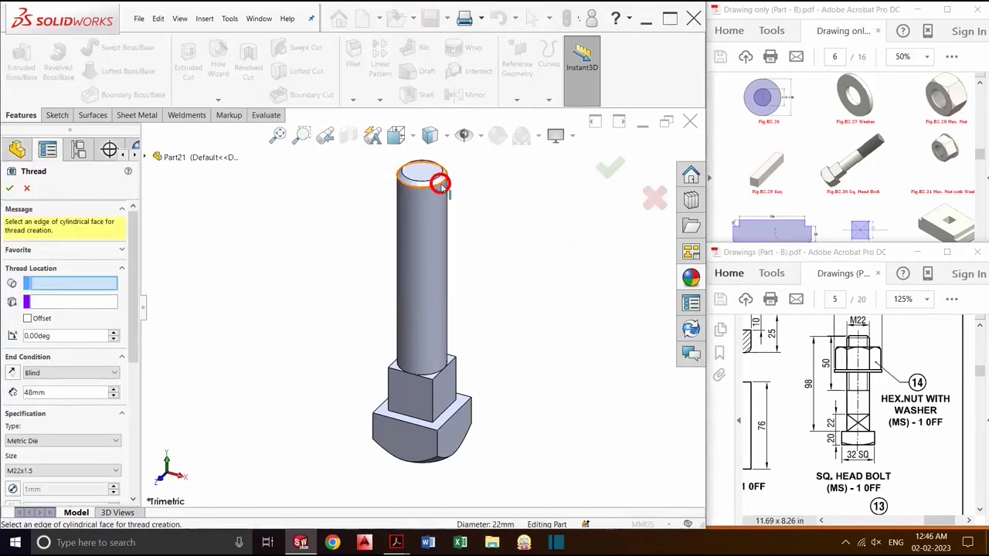
left_click(440, 183)
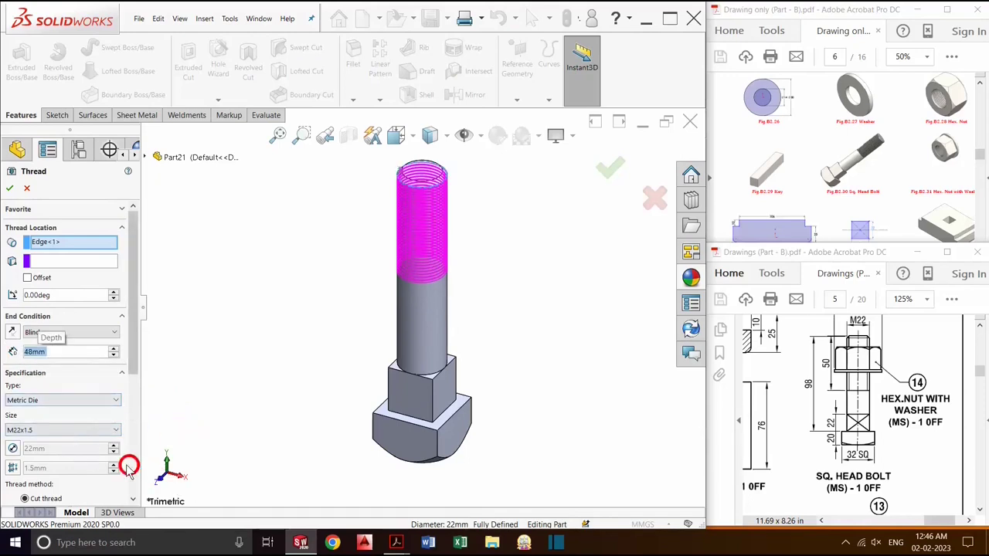
left_click(79, 430)
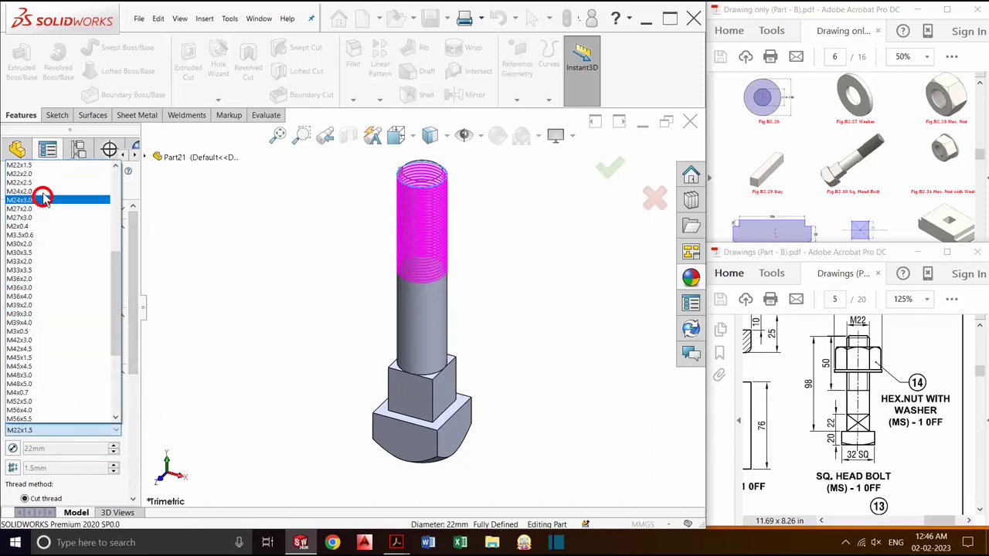
left_click(46, 165)
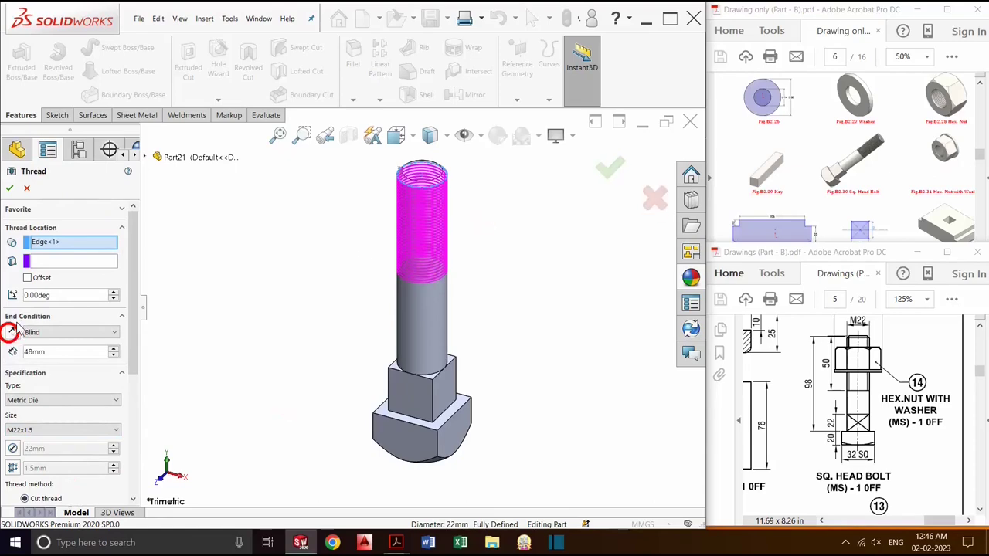
left_click(10, 189)
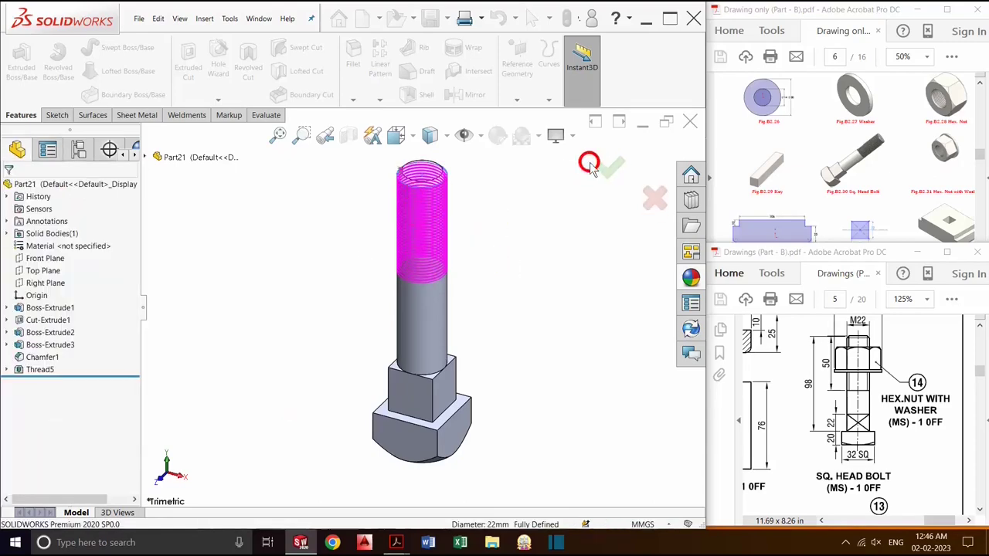
Step: Save the part as '2.13 SQ.BOLT' in the 2. TAILSTOCK folder, rebuilding before saving
key("ctrl+s")
type("2")
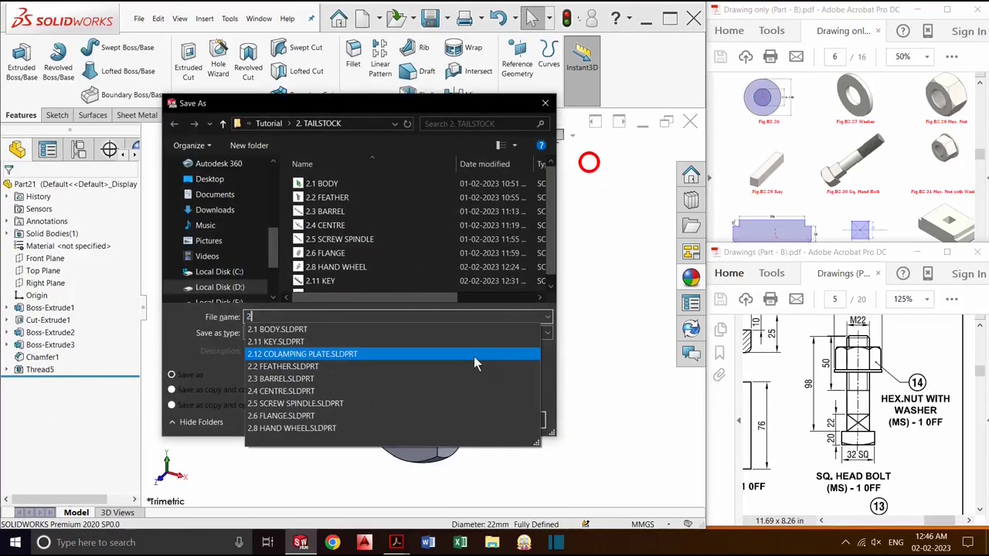
type(".13 SQ.BOLT")
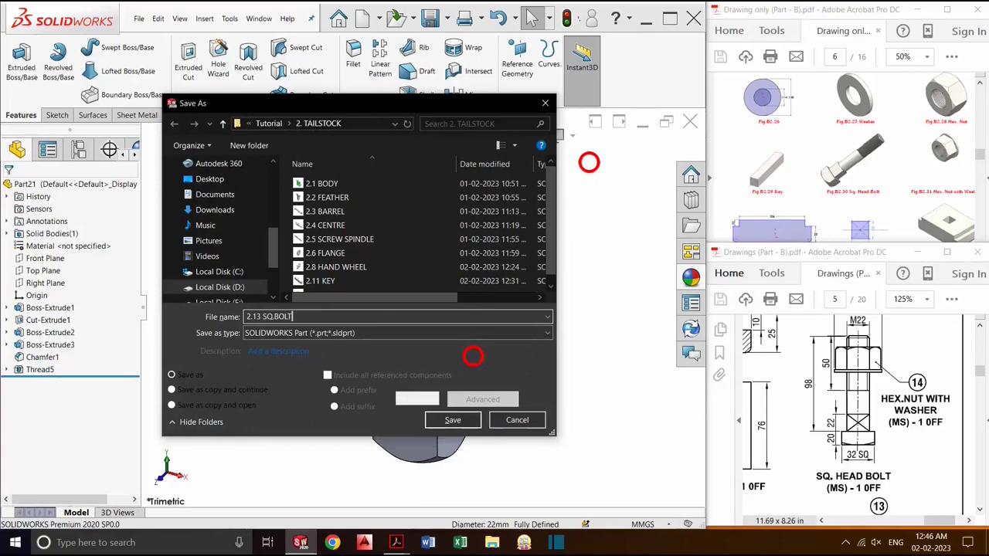
key("Return")
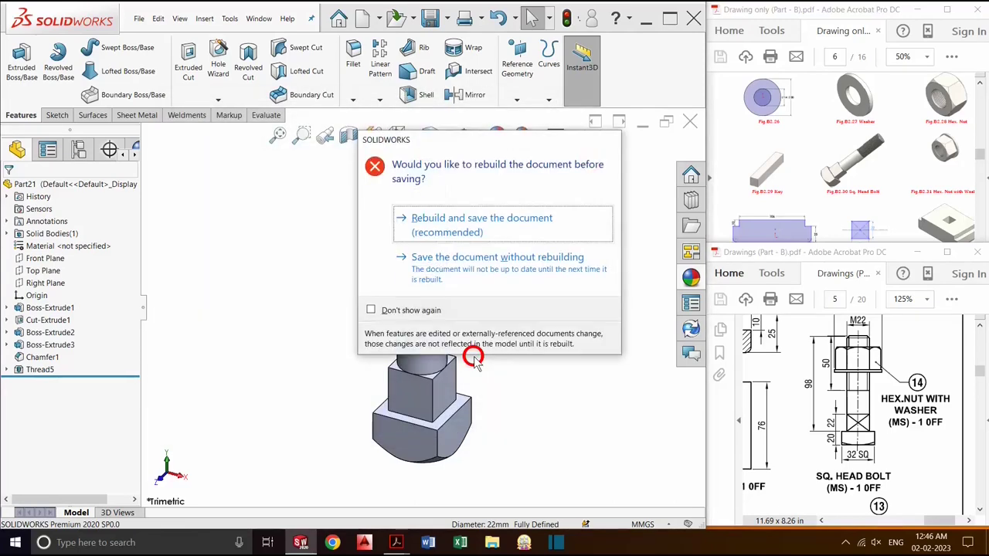
left_click(512, 221)
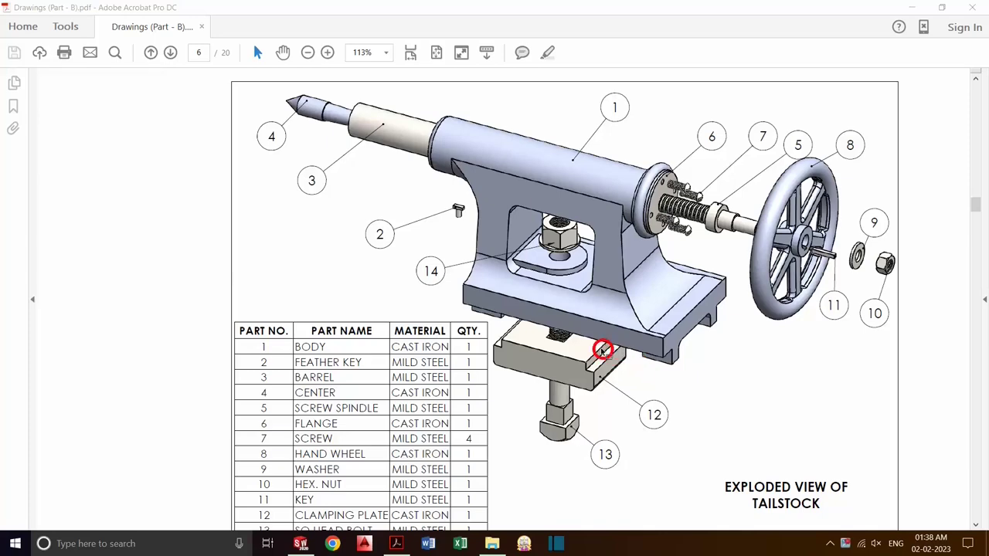
Step: Scroll the PDF to the page 7 section views, then switch back to SOLIDWORKS
scroll(602, 350, "down", 1)
scroll(602, 350, "down", 2)
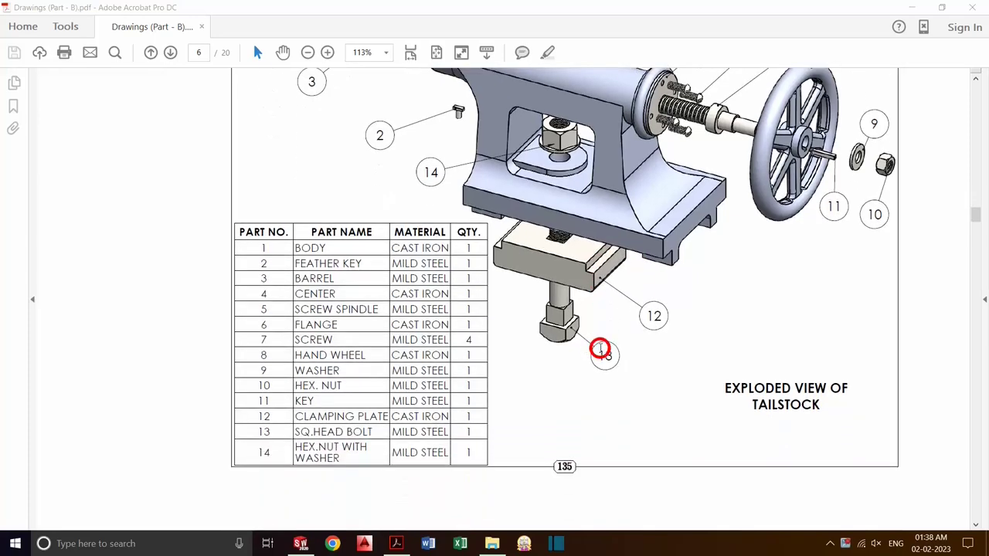
scroll(601, 350, "down", 3)
scroll(600, 350, "down", 1)
scroll(600, 350, "down", 1)
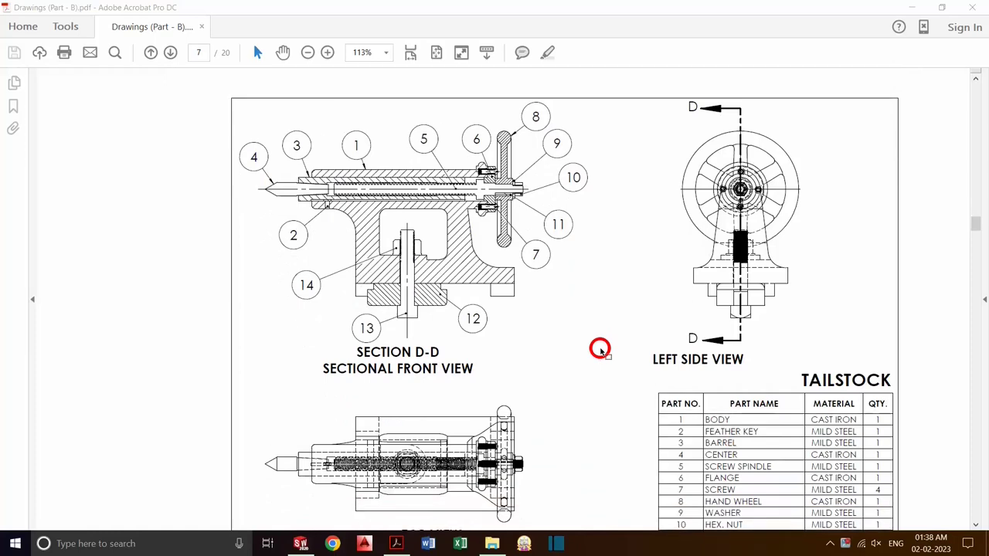
key("alt+Tab")
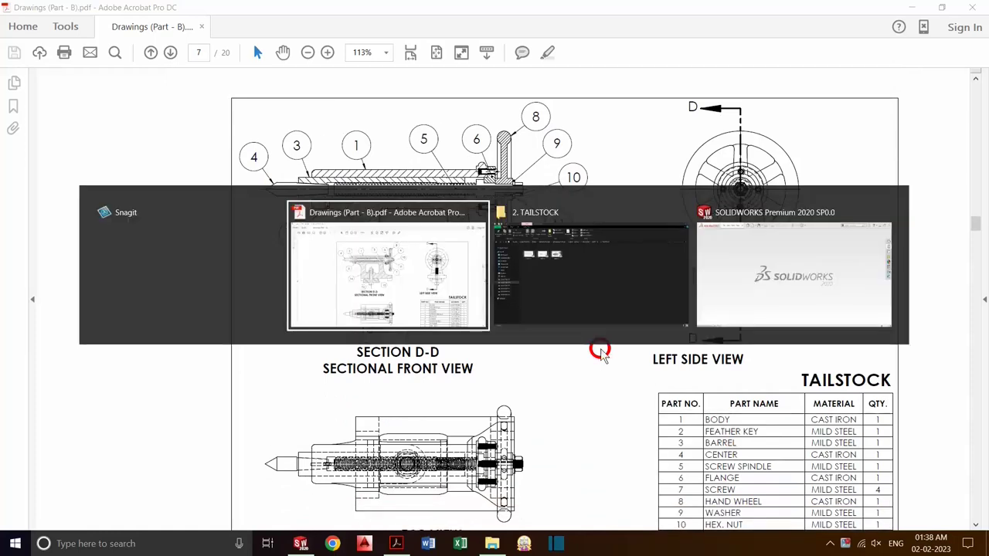
key("alt+Tab")
key("alt+Tab")
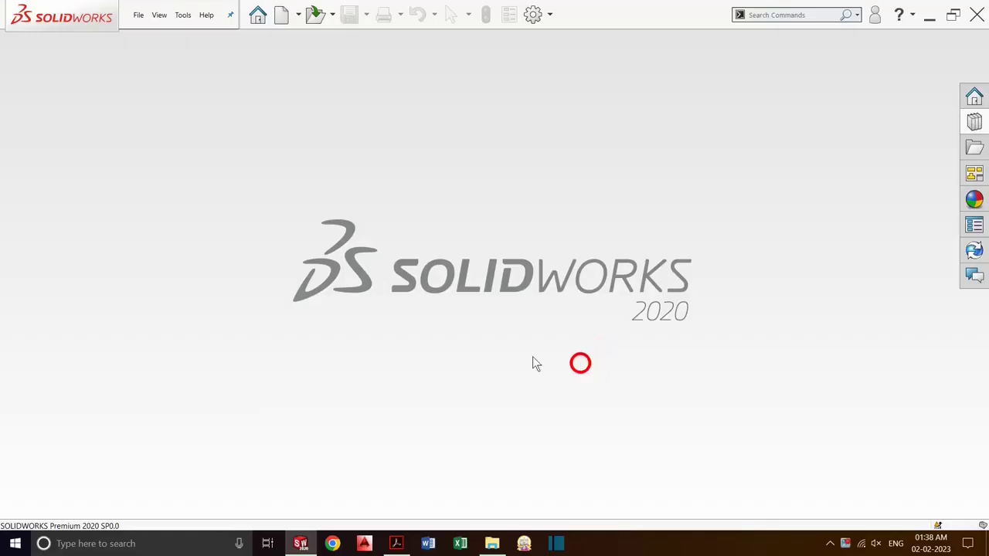
Step: Create a new assembly and load every 2. TAILSTOCK part file except Assem1
left_click(282, 15)
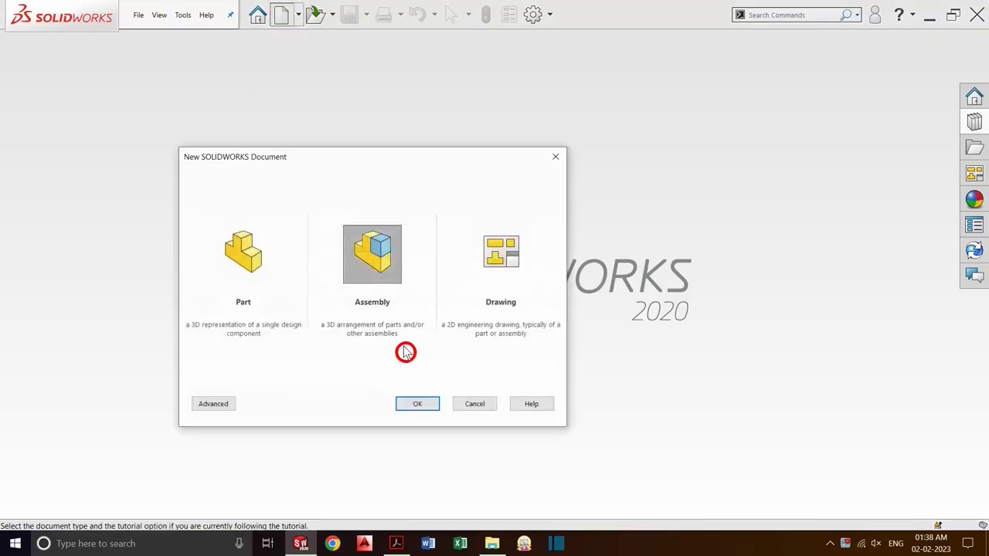
left_click(425, 402)
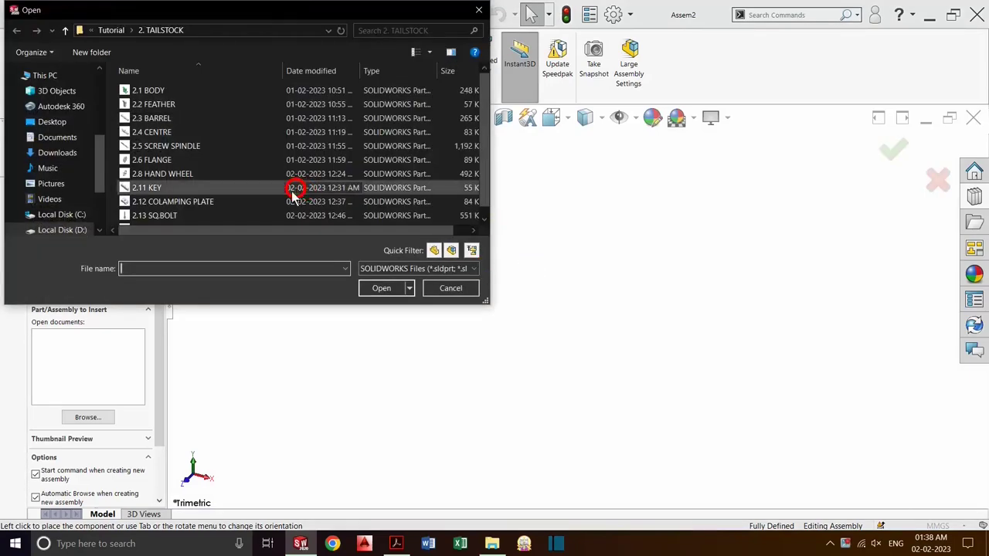
left_click(259, 160)
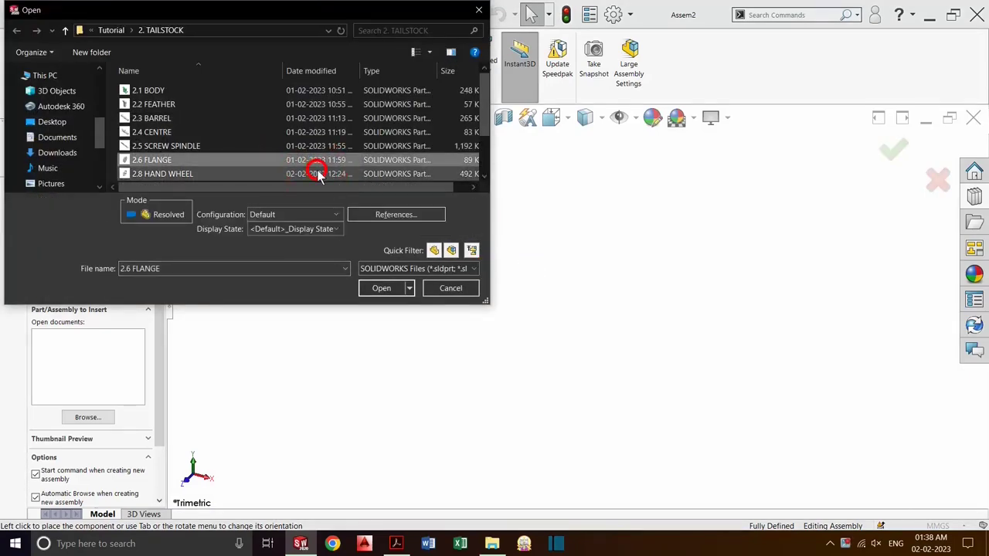
key("ctrl+a")
scroll(266, 146, "down", 2)
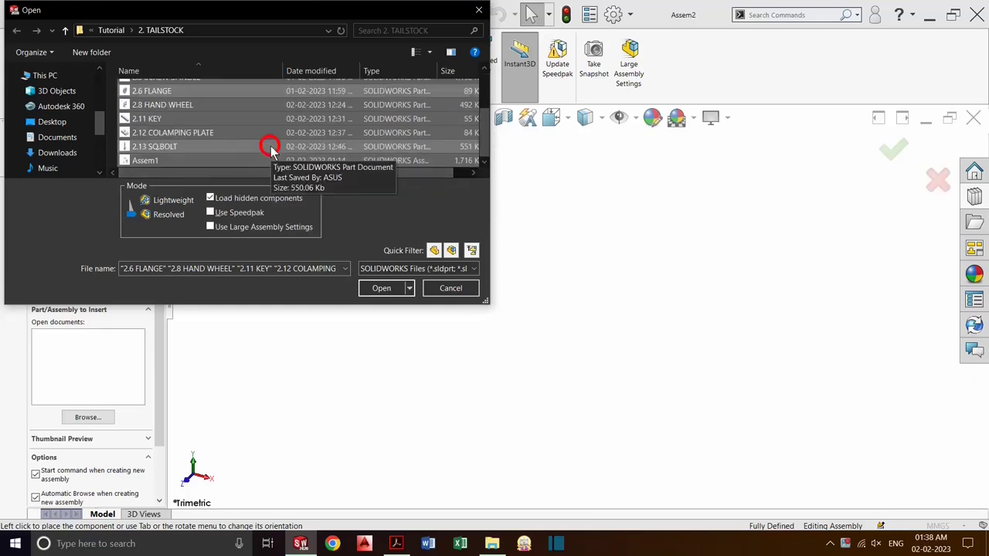
left_click(164, 163, "ctrl")
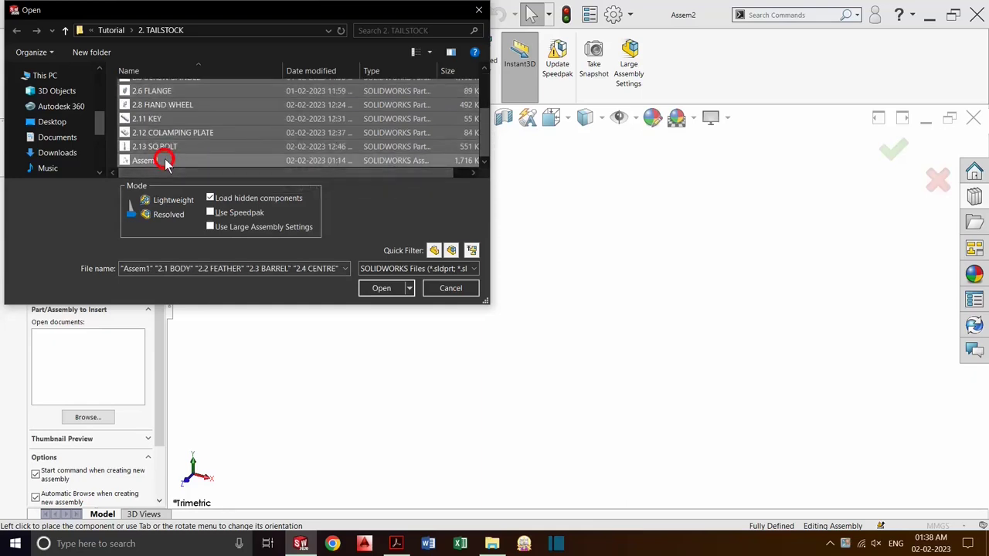
left_click(393, 295)
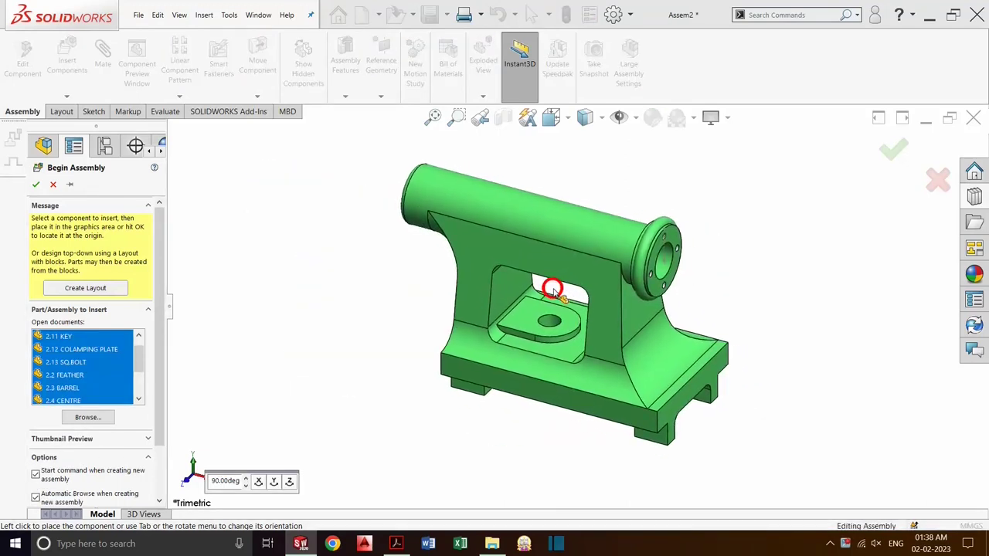
Step: Place the key, clamping plate, square-head bolt, feather key, barrel and centre around the body
scroll(551, 289, "up", 3)
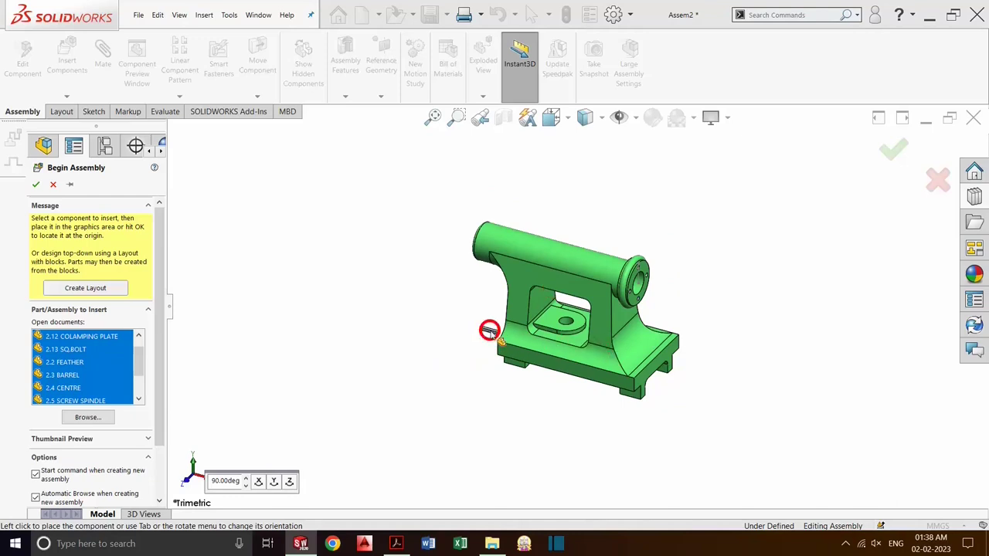
left_click(738, 265)
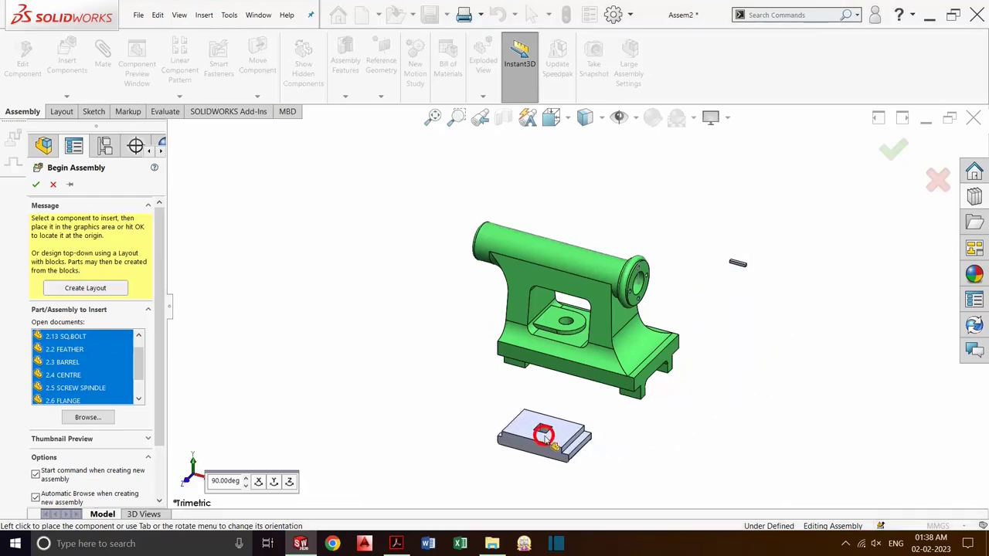
left_click(544, 435)
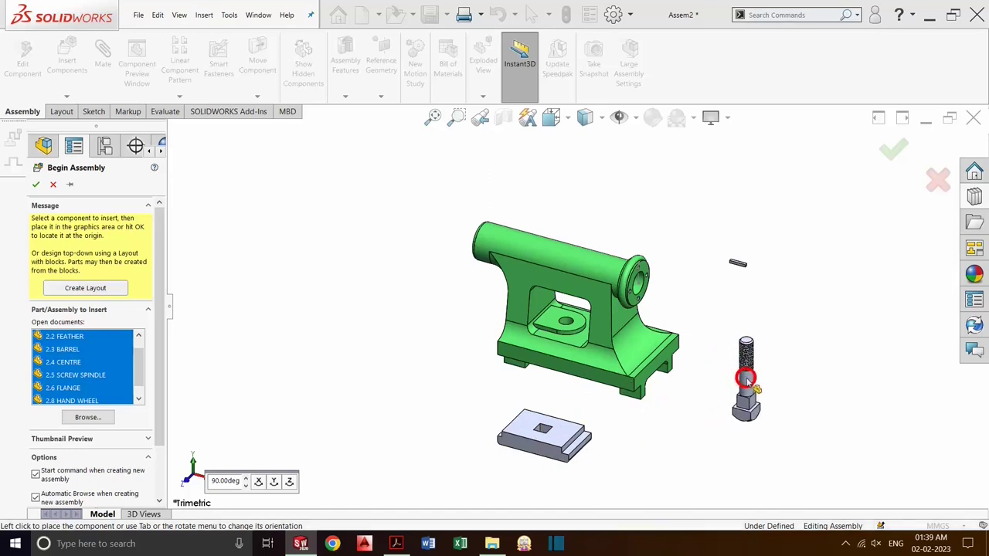
left_click(746, 378)
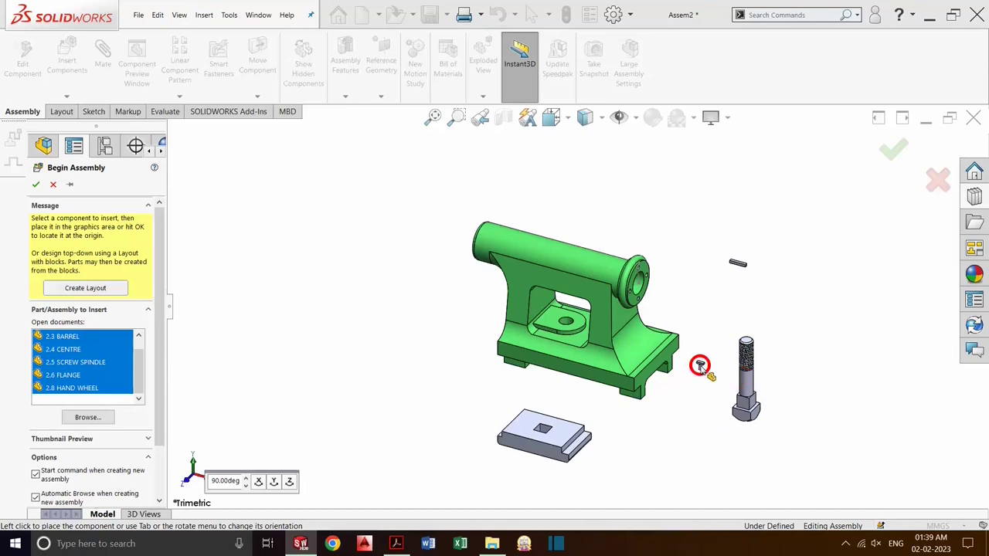
left_click(464, 272)
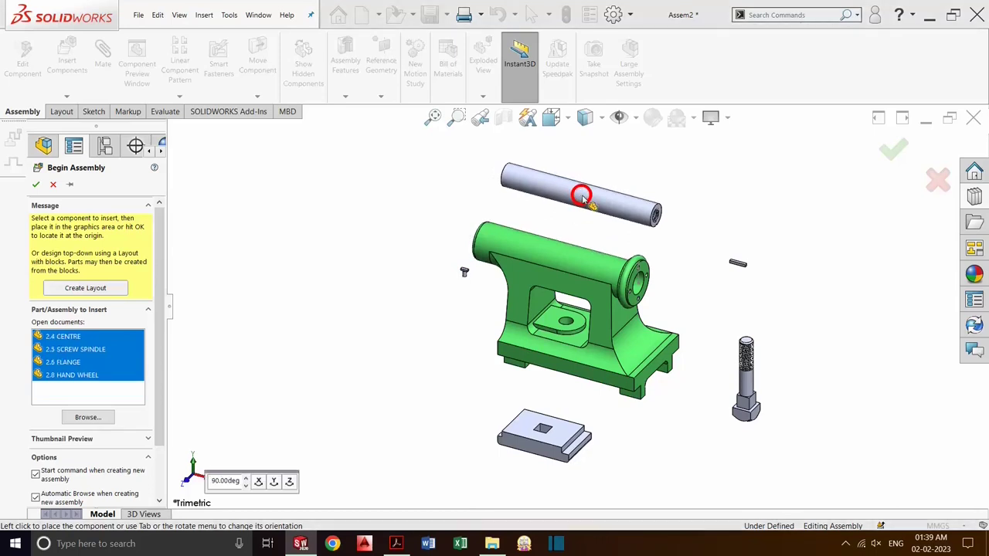
left_click(579, 195)
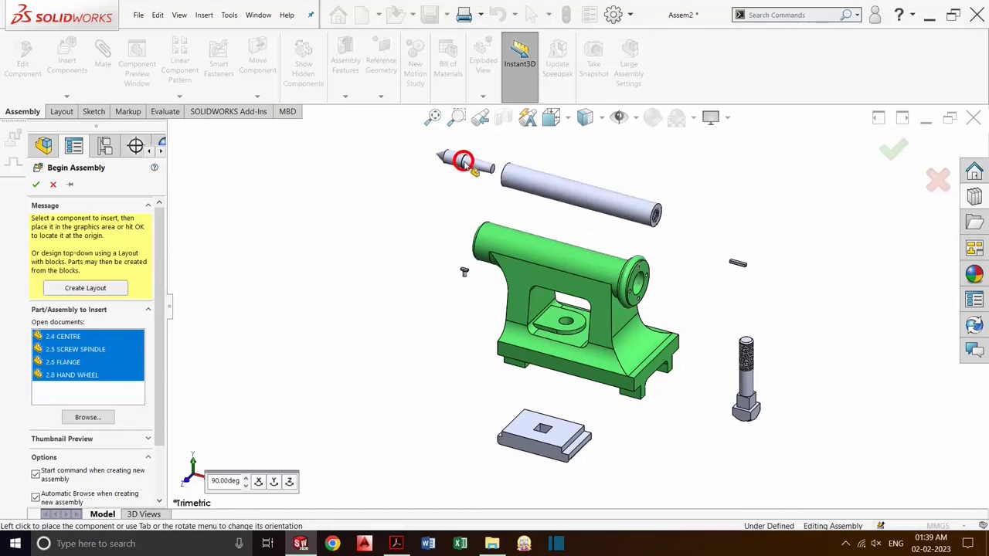
left_click(455, 172)
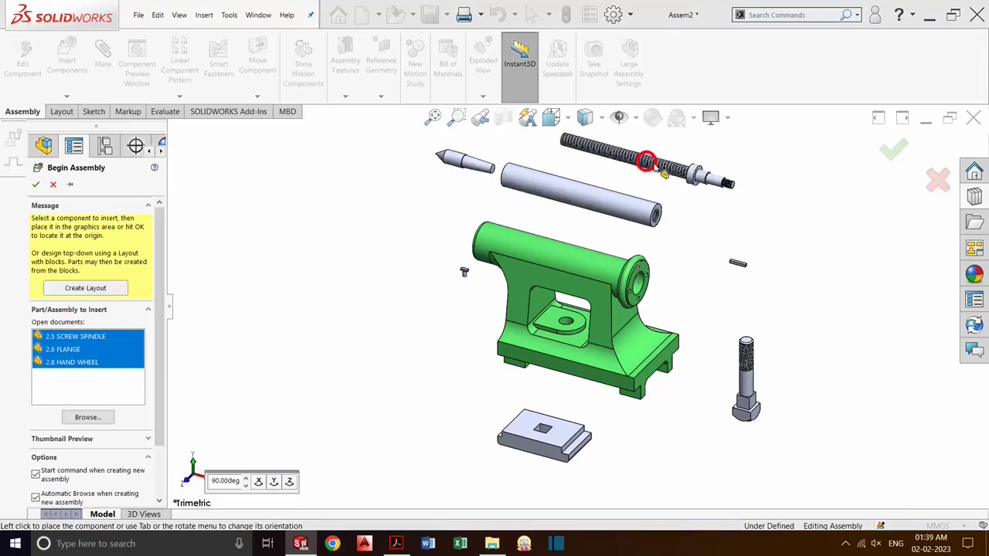
Step: Place the screw spindle, flange and hand wheel beside the tailstock body
left_click(677, 174)
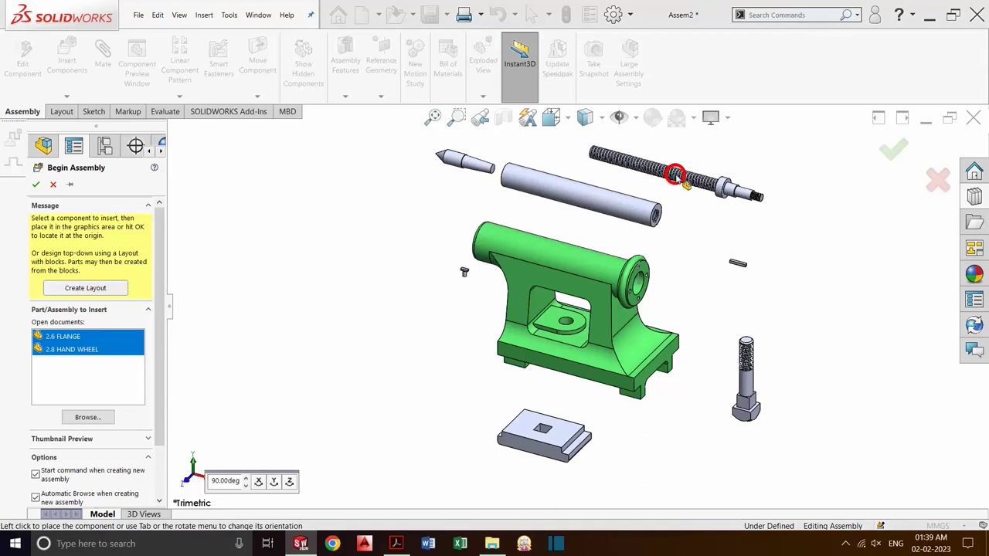
left_click(684, 234)
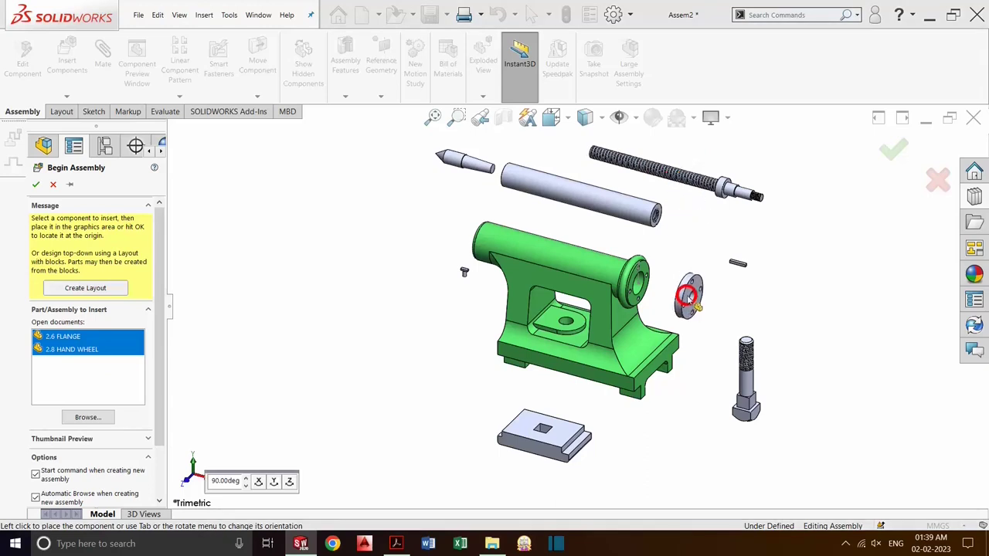
left_click(689, 298)
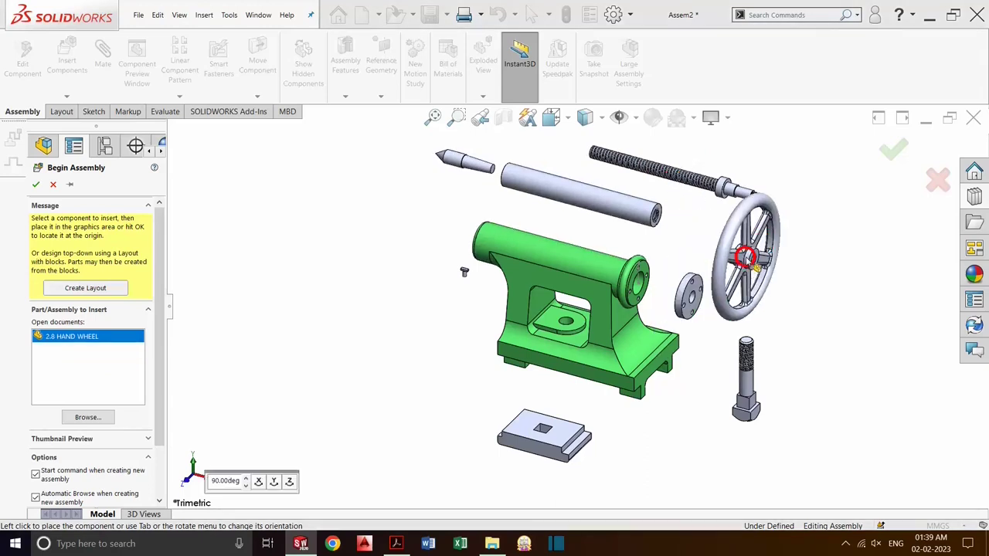
left_click(816, 259)
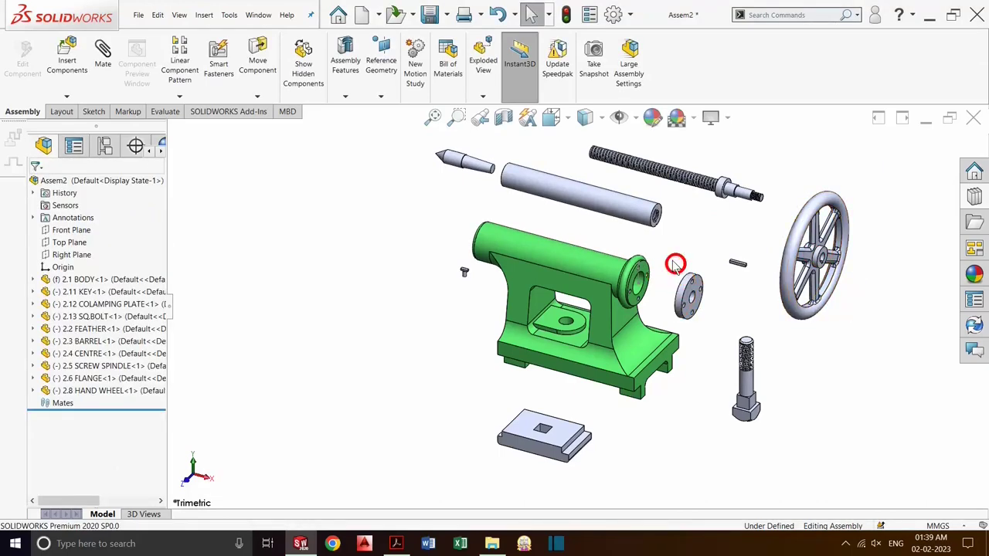
Step: Zoom and orbit around the assembly to locate the feather key
scroll(670, 253, "down", 2)
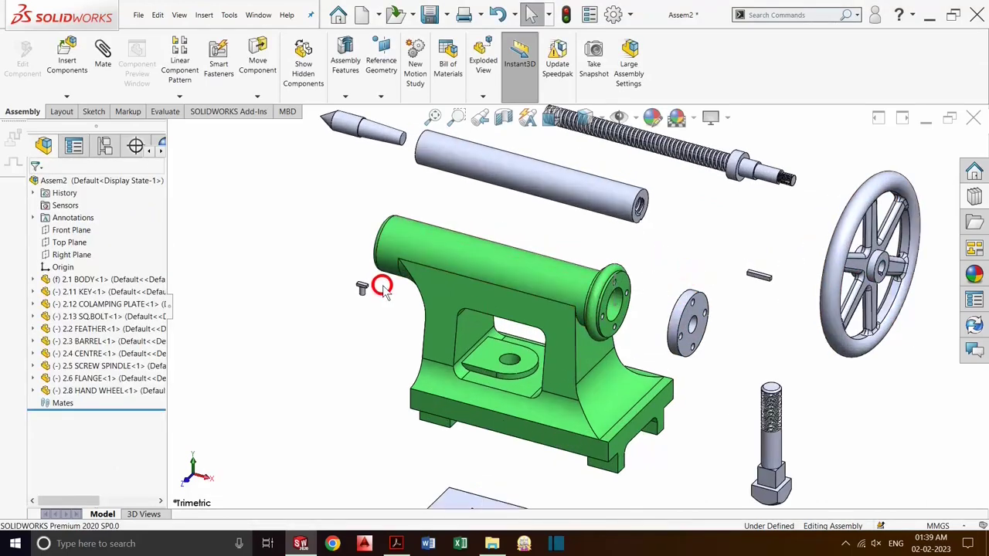
scroll(382, 288, "down", 2)
scroll(386, 304, "up", 3)
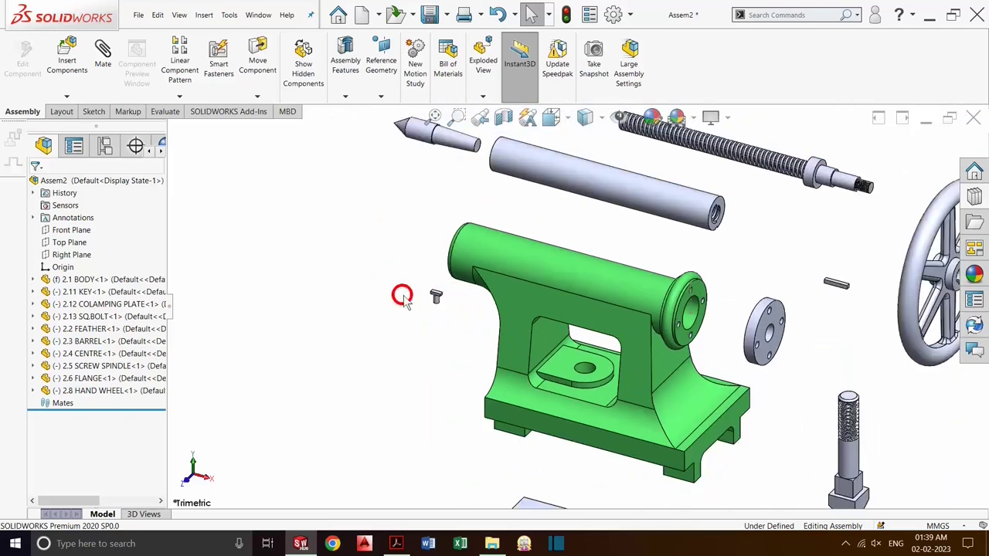
scroll(438, 293, "down", 3)
scroll(438, 295, "up", 1)
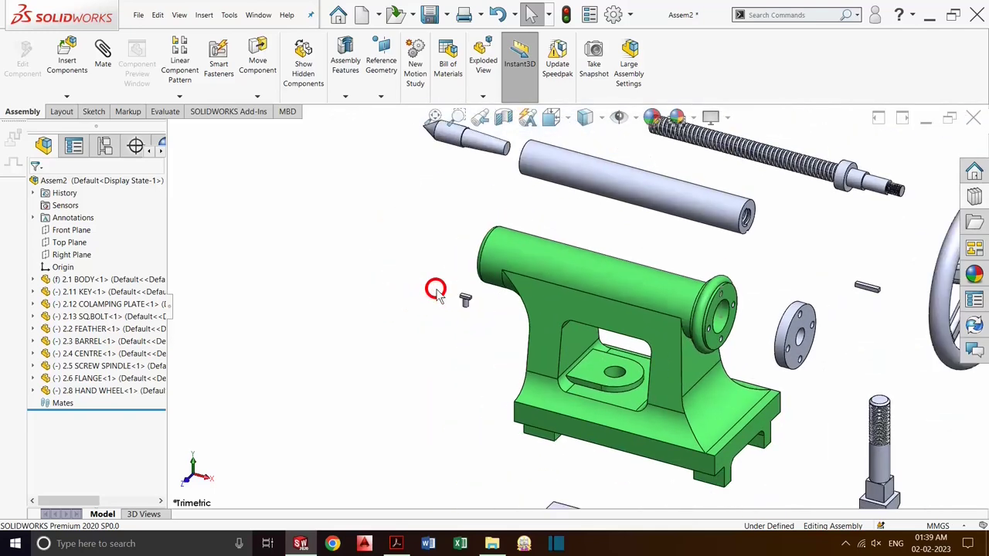
scroll(613, 172, "down", 2)
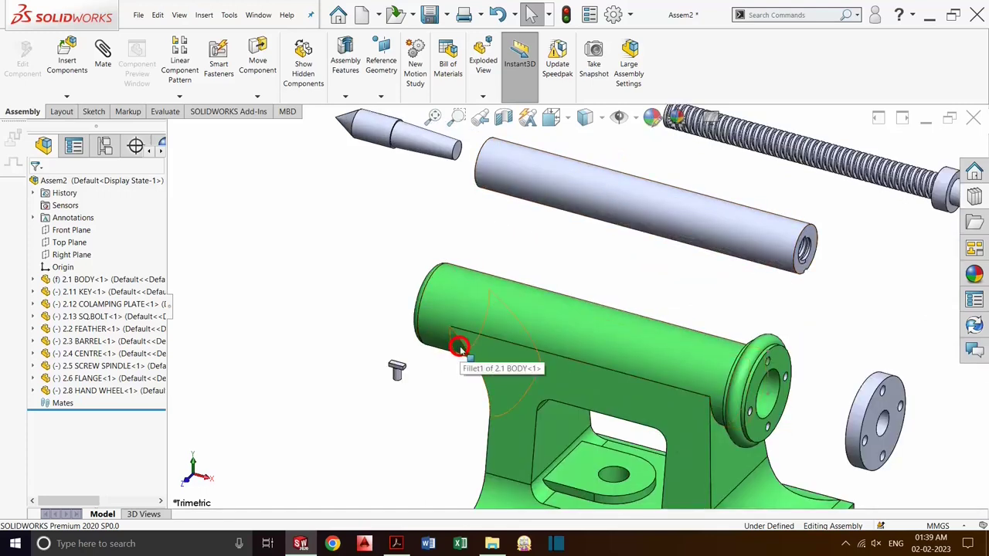
middle_click_drag(461, 346, 441, 348)
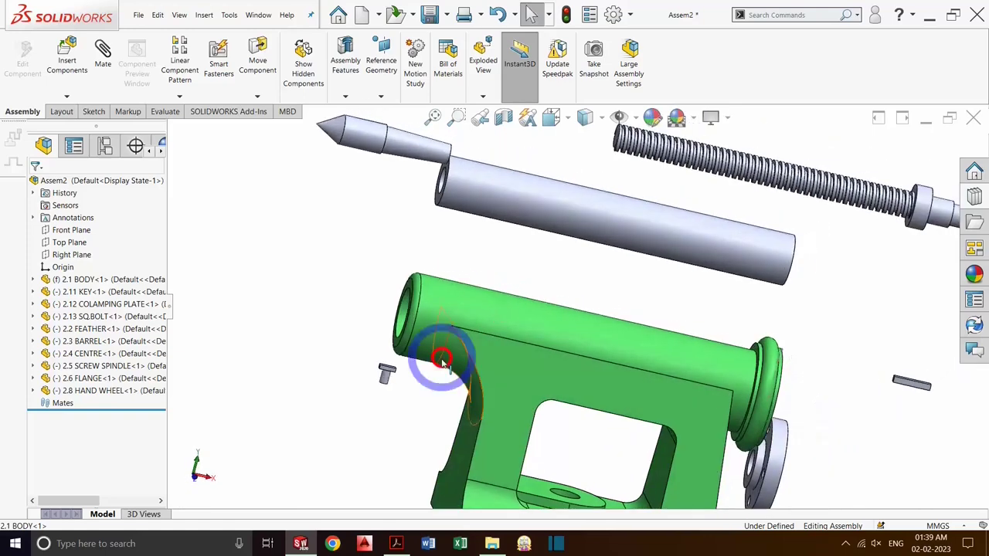
scroll(541, 224, "down", 2)
left_click(317, 464)
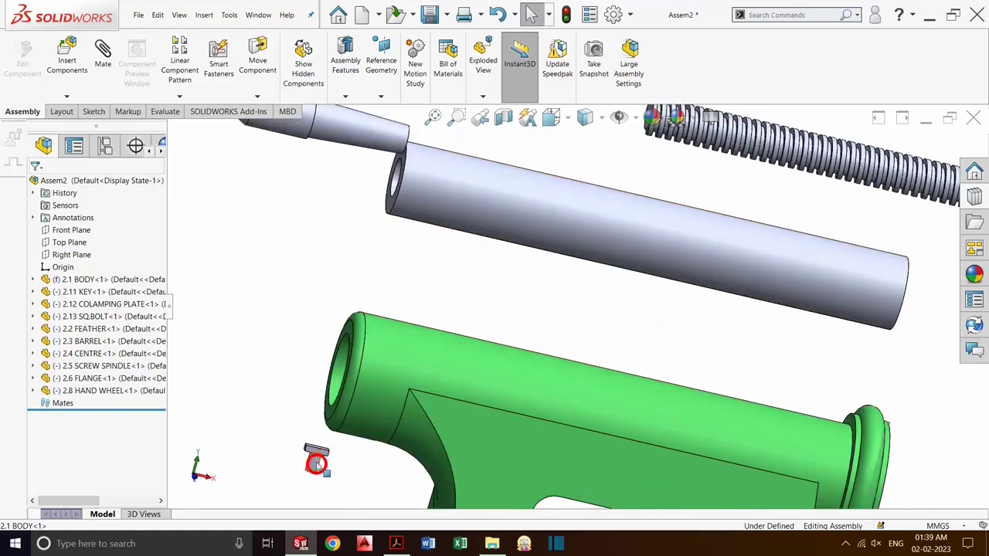
left_click(406, 245)
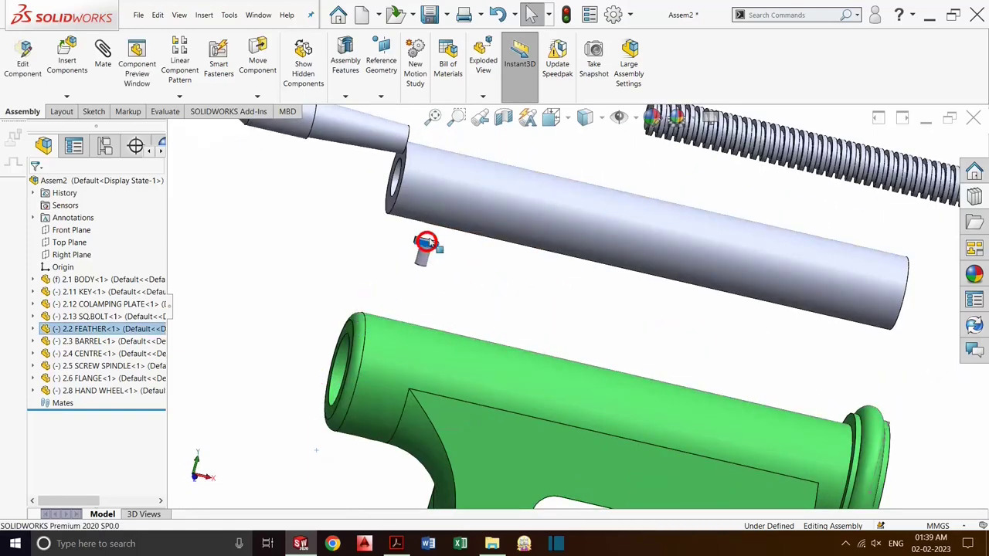
Step: Select the 2.3 BARREL and 2.2 FEATHER and isolate them
scroll(611, 276, "up", 3)
scroll(569, 287, "down", 2)
scroll(524, 294, "up", 2)
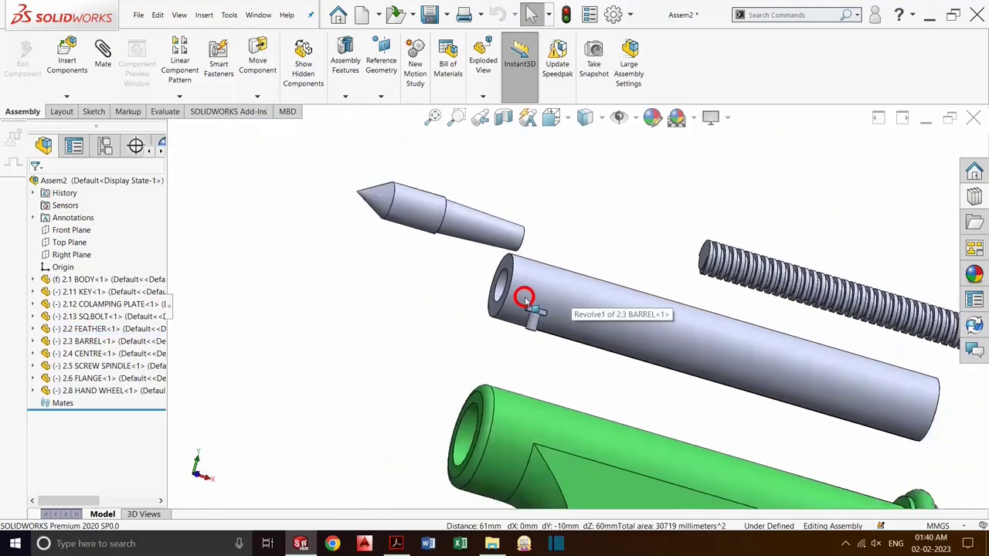
scroll(523, 293, "up", 2)
scroll(657, 318, "down", 2)
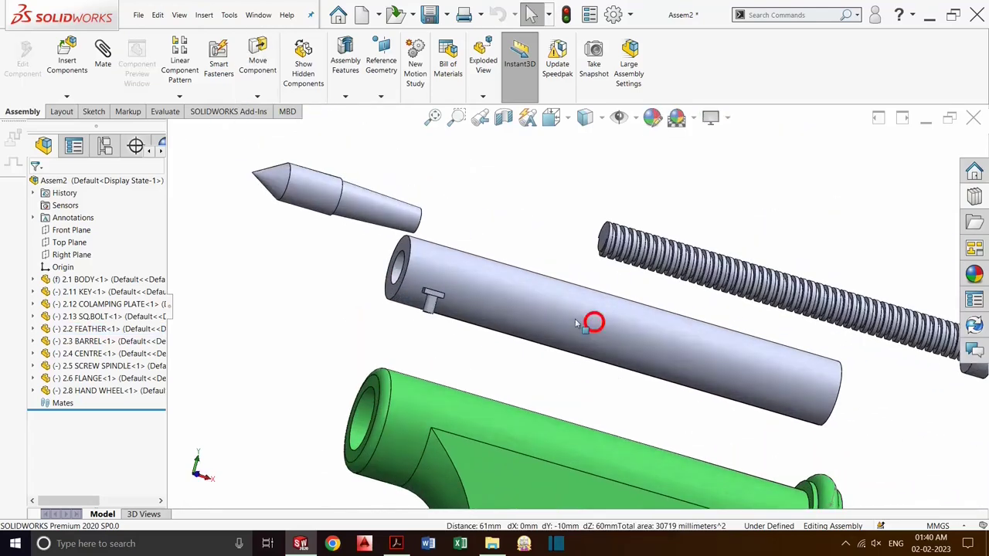
left_click(464, 288)
left_click(433, 303)
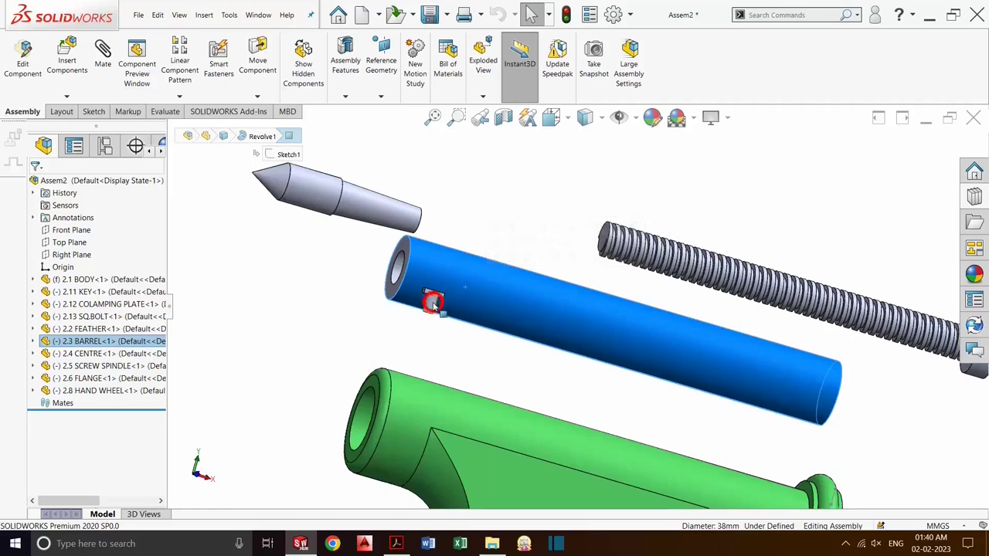
right_click(430, 303)
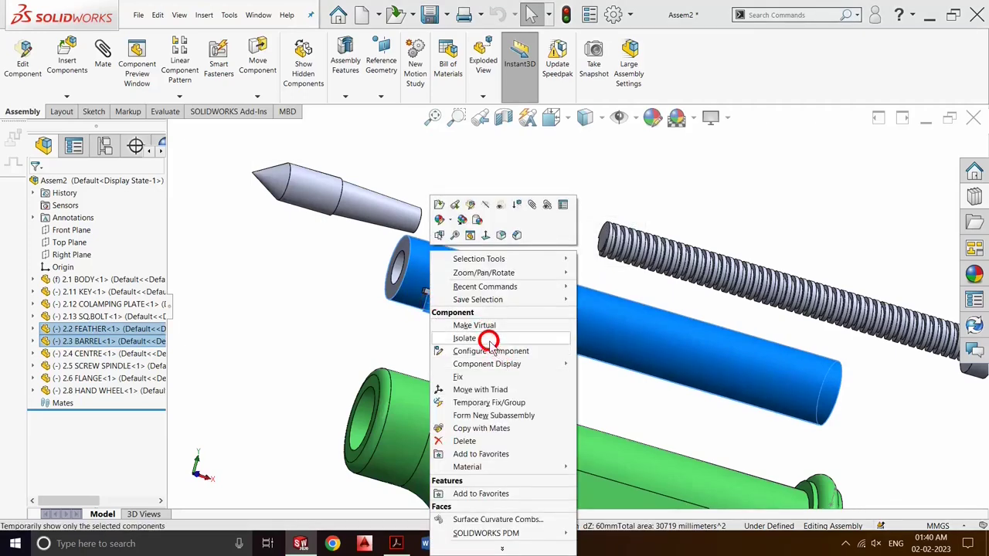
left_click(489, 340)
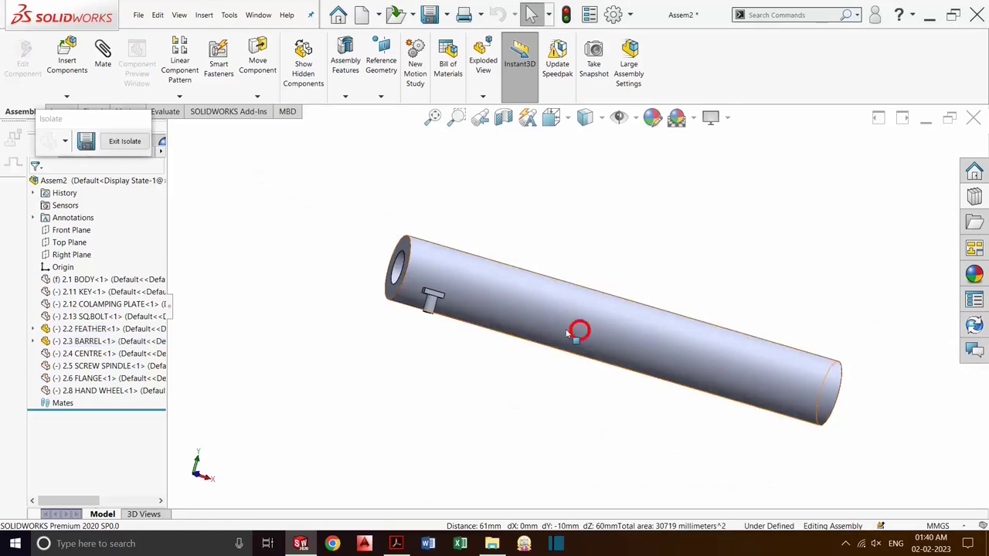
Step: Drag the feather key clear of the barrel and select its top face
scroll(533, 334, "down", 2)
scroll(386, 288, "down", 1)
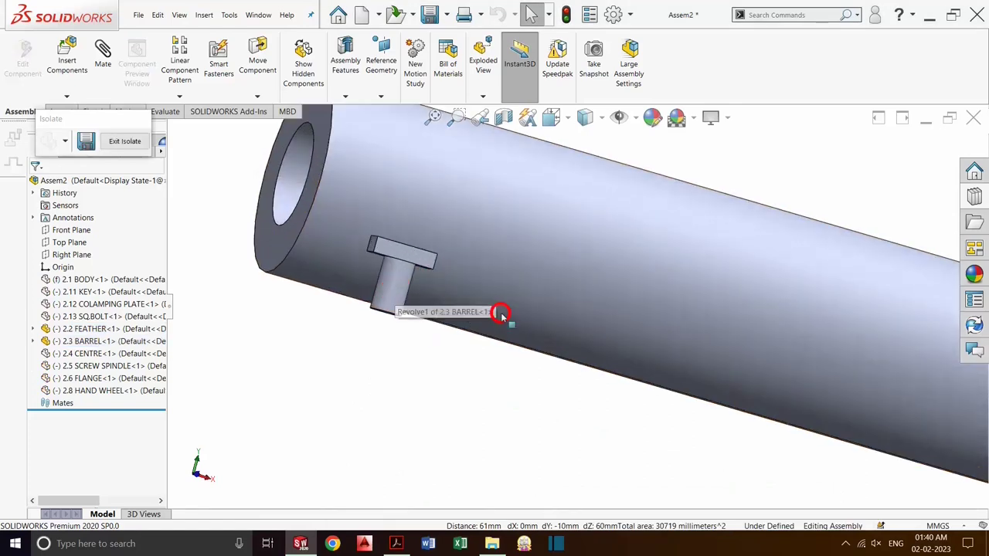
scroll(468, 309, "down", 1)
scroll(456, 324, "up", 2)
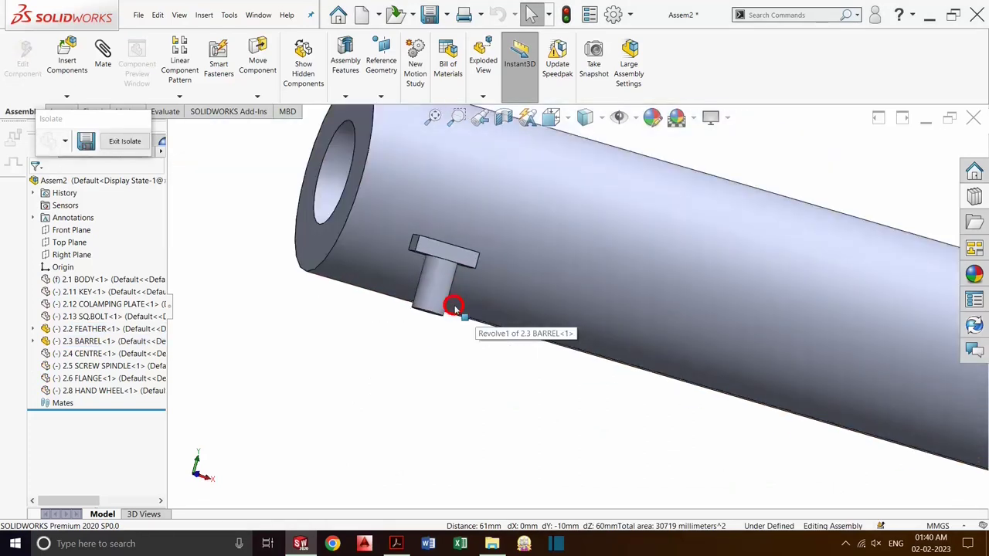
left_click_drag(468, 287, 561, 320)
scroll(583, 243, "down", 2)
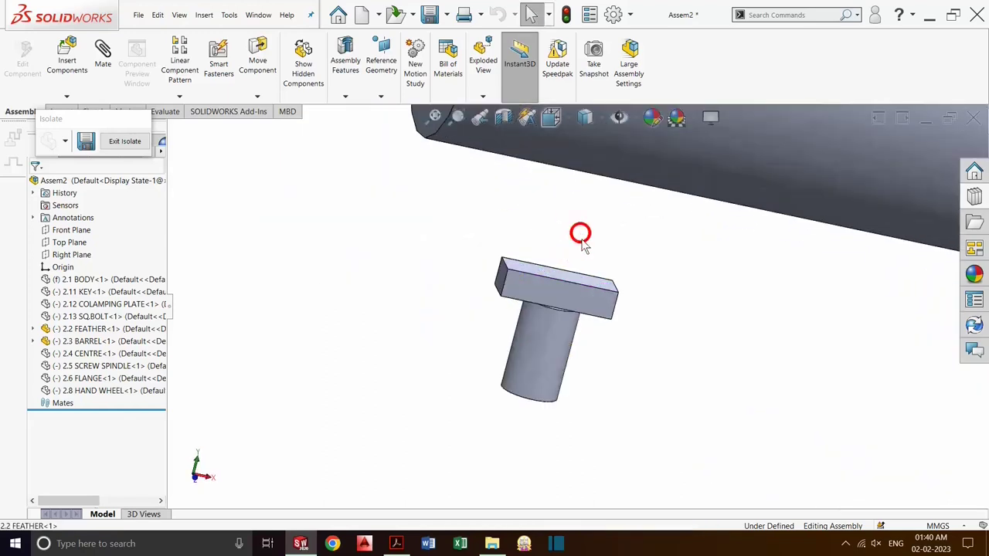
left_click(574, 280)
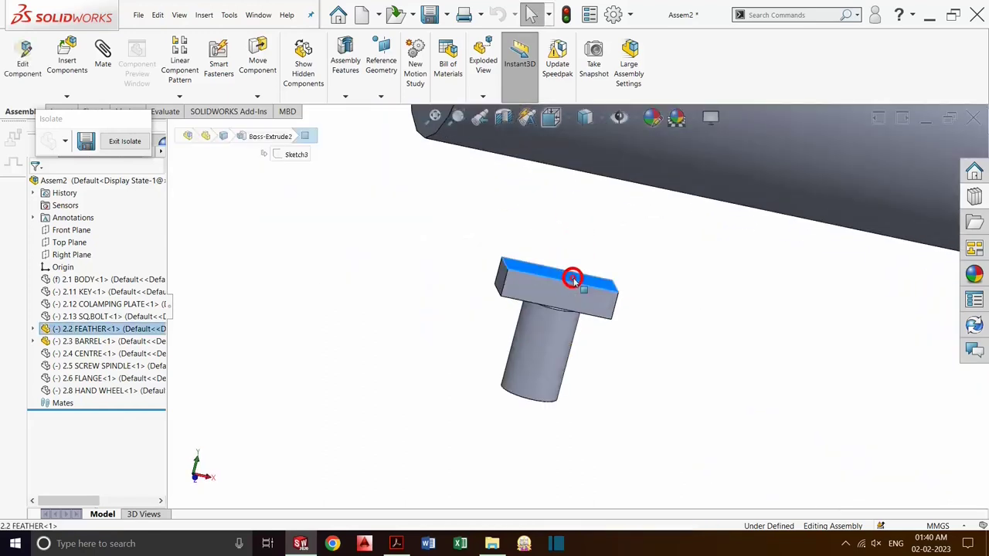
Step: Mate the feather key's top face coincident with the barrel's keyway face
left_click(105, 52)
mouse_move(366, 268)
middle_mouse_down()
mouse_move(404, 276)
mouse_move(713, 138)
middle_mouse_up()
scroll(579, 316, "down", 2)
scroll(654, 265, "down", 2)
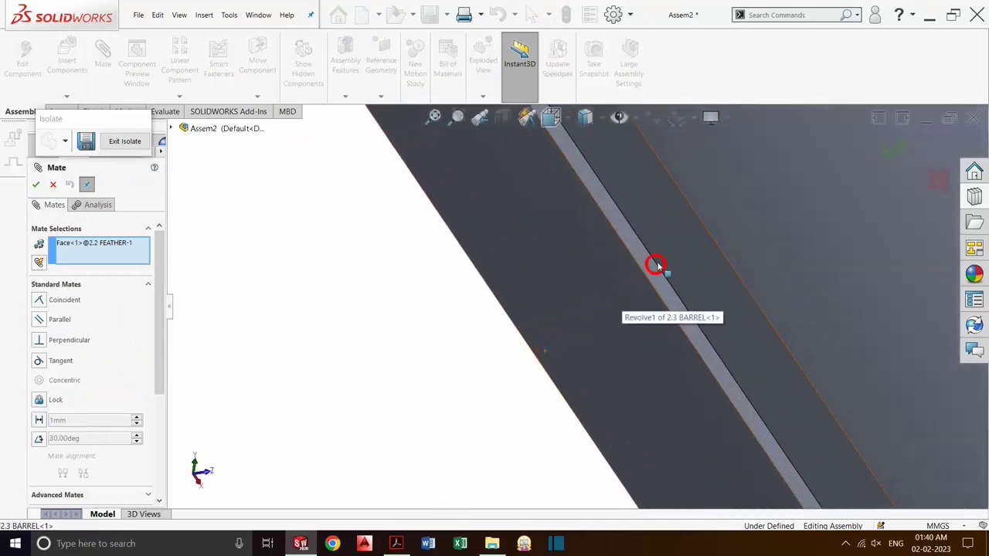
left_click(669, 237)
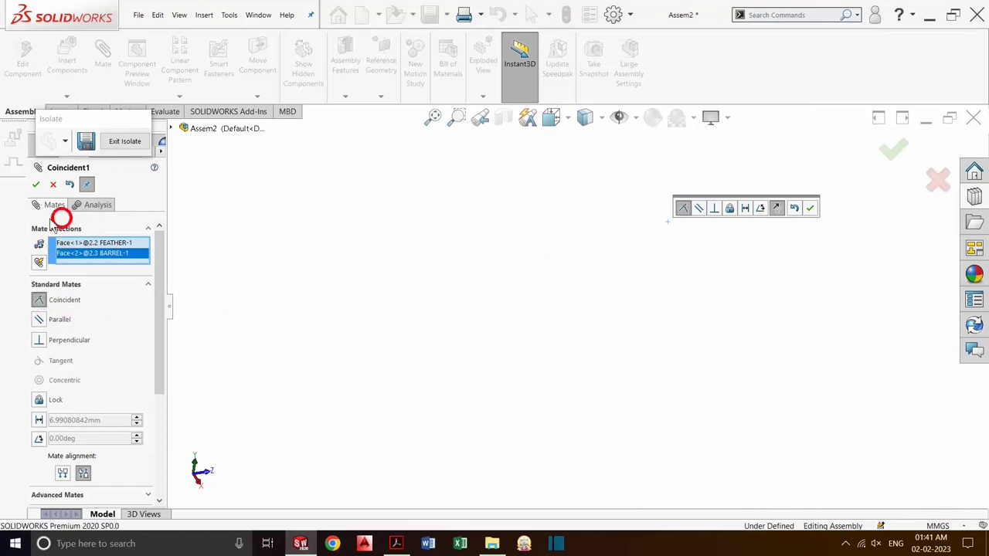
left_click(35, 184)
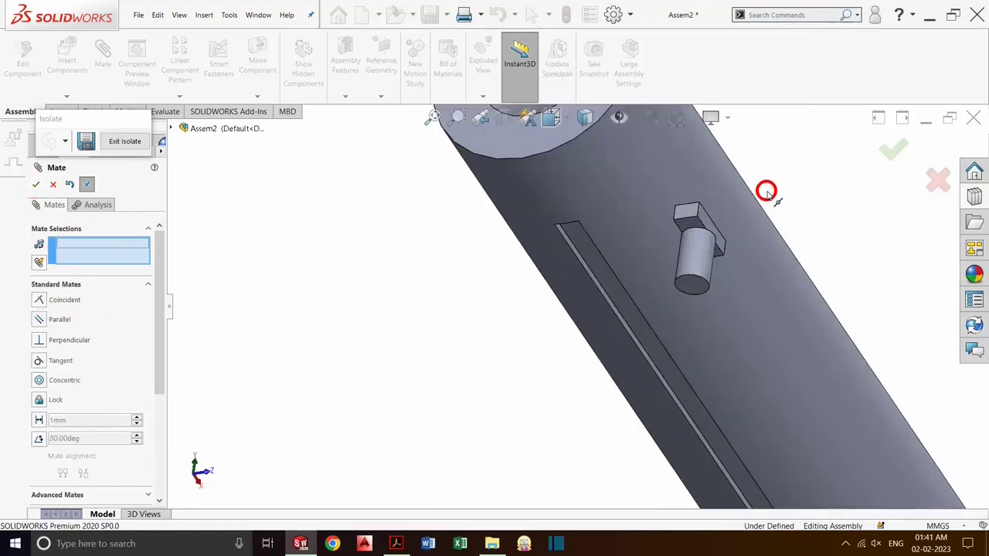
Step: Mate a feather side face coincident with the slot's side face
left_click(708, 226)
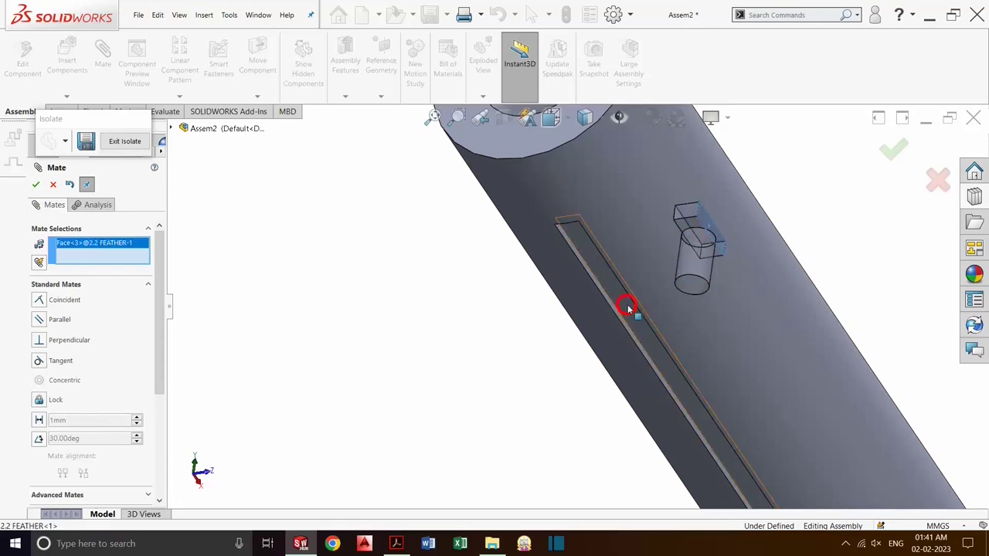
middle_click_drag(629, 305, 698, 291)
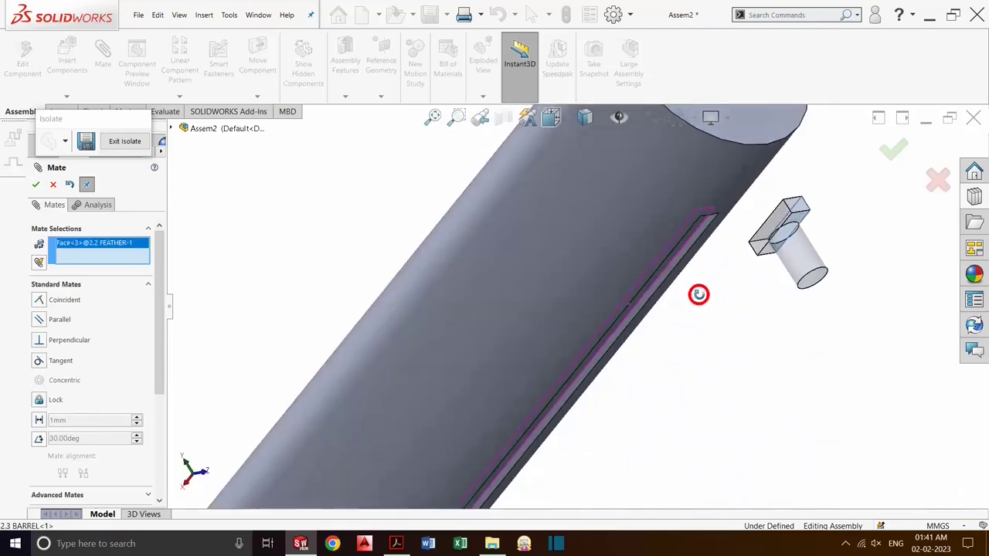
scroll(665, 278, "down", 3)
scroll(659, 276, "down", 2)
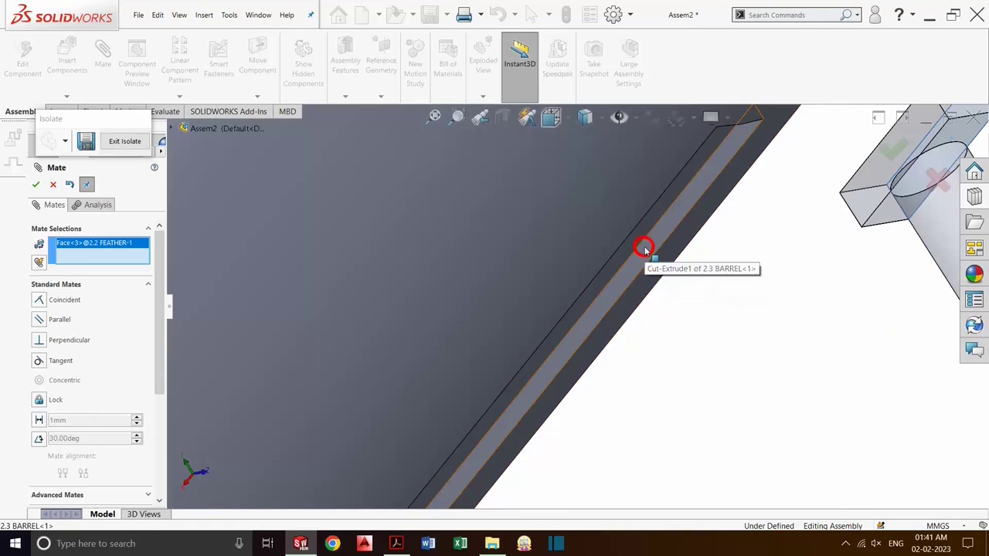
left_click(645, 249)
left_click(259, 287)
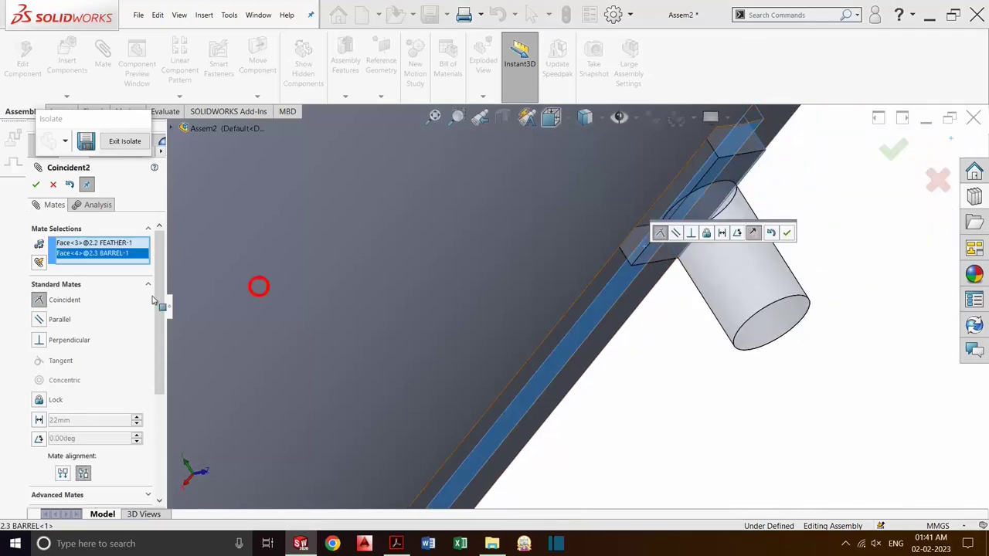
left_click(37, 186)
Step: Add a third coincident mate between another feather face and the matching slot face
scroll(541, 317, "down", 3)
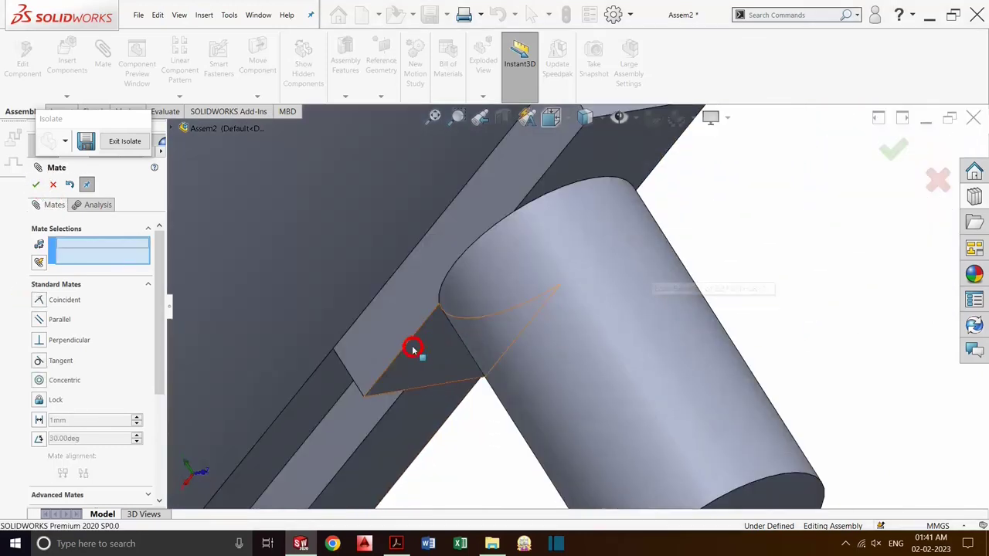
left_click(376, 375)
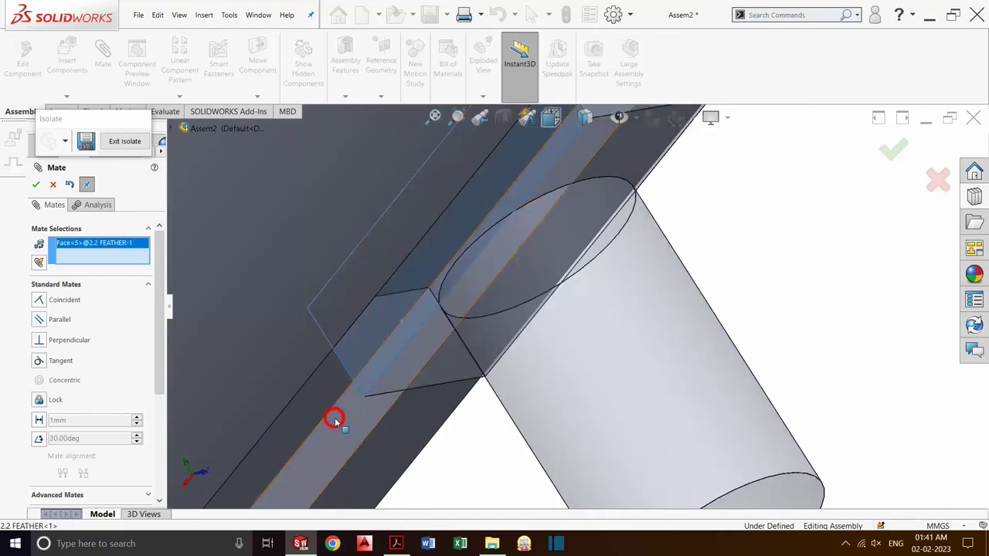
scroll(333, 418, "down", 3)
scroll(468, 404, "down", 2)
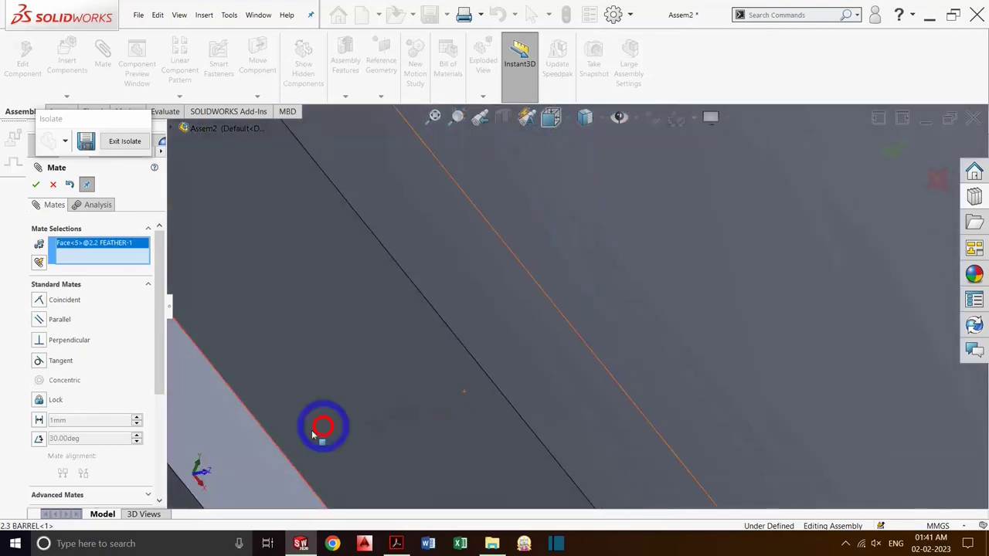
left_click(232, 459)
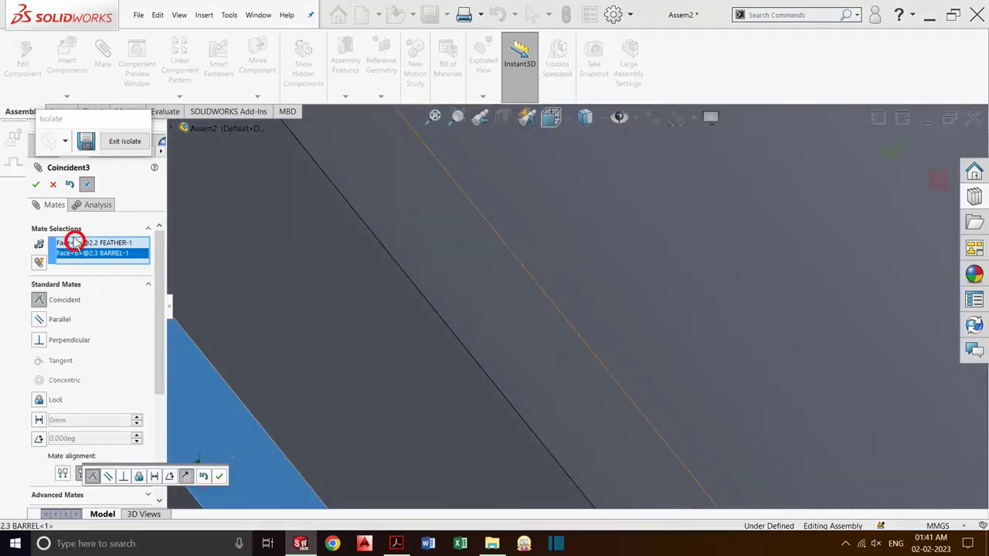
left_click(41, 301)
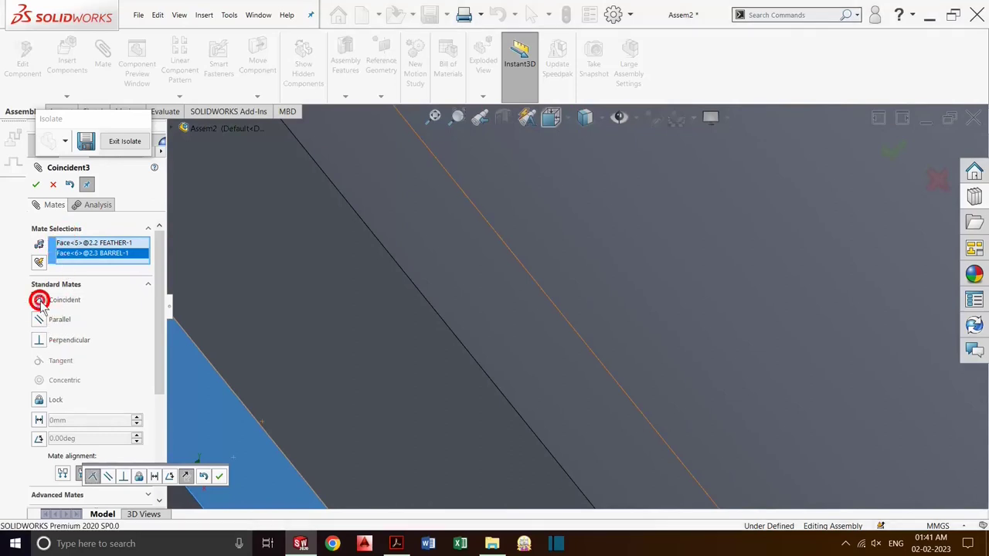
left_click(36, 185)
Step: Zoom to check the seated feather key and close the Mate PropertyManager
scroll(510, 286, "up", 1)
scroll(530, 327, "up", 2)
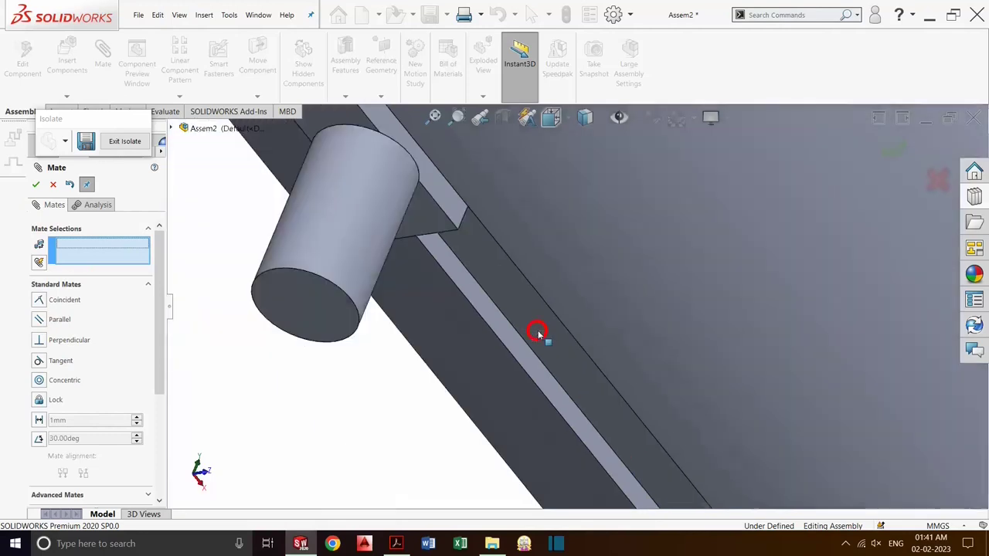
scroll(536, 334, "up", 2)
scroll(479, 232, "down", 2)
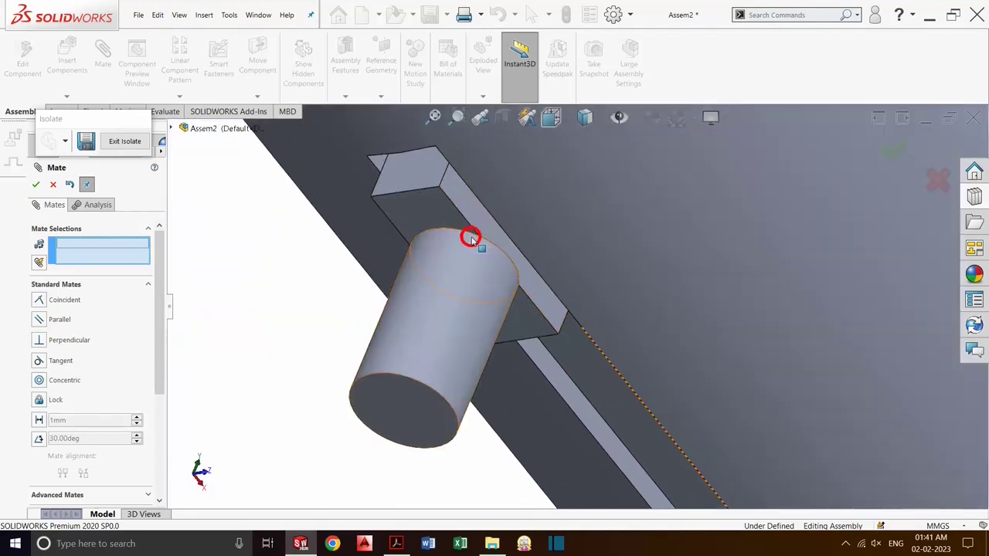
scroll(487, 228, "down", 1)
scroll(510, 286, "up", 2)
scroll(564, 371, "up", 2)
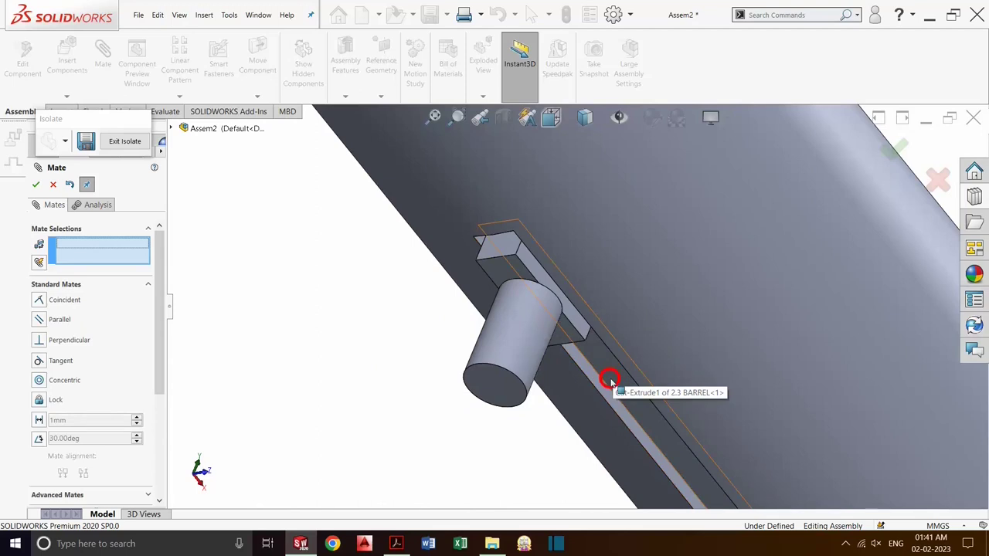
left_click(32, 185)
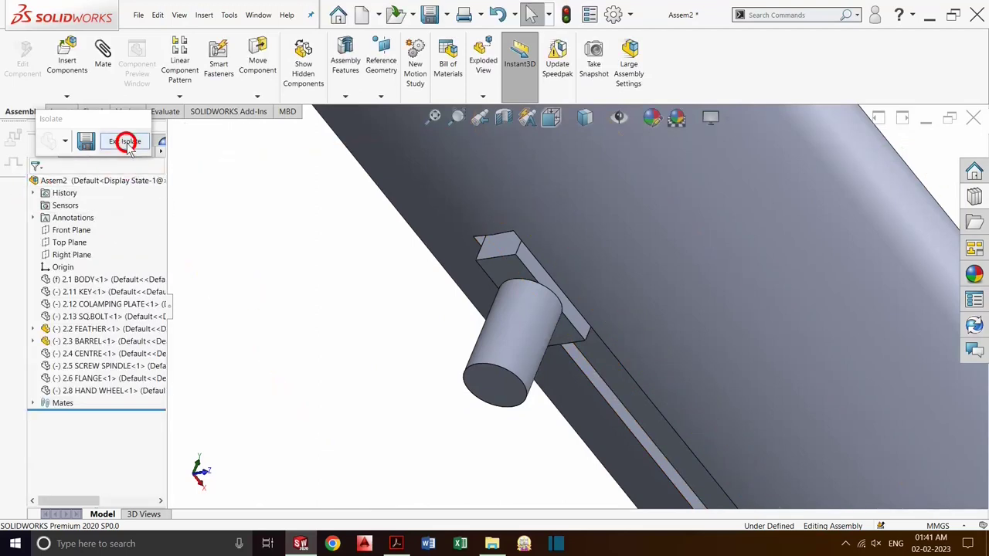
Step: Show all tailstock parts again and select the barrel's slot cut feature, Cut-Extrude1
left_click(126, 142)
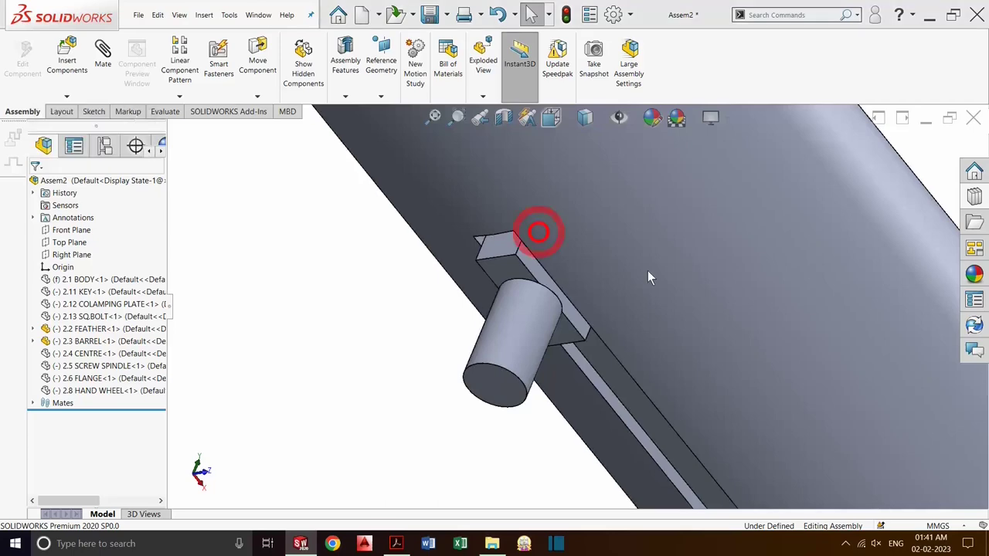
mouse_move(508, 324)
middle_mouse_down()
mouse_move(649, 357)
mouse_move(251, 390)
middle_mouse_up()
left_click(573, 286)
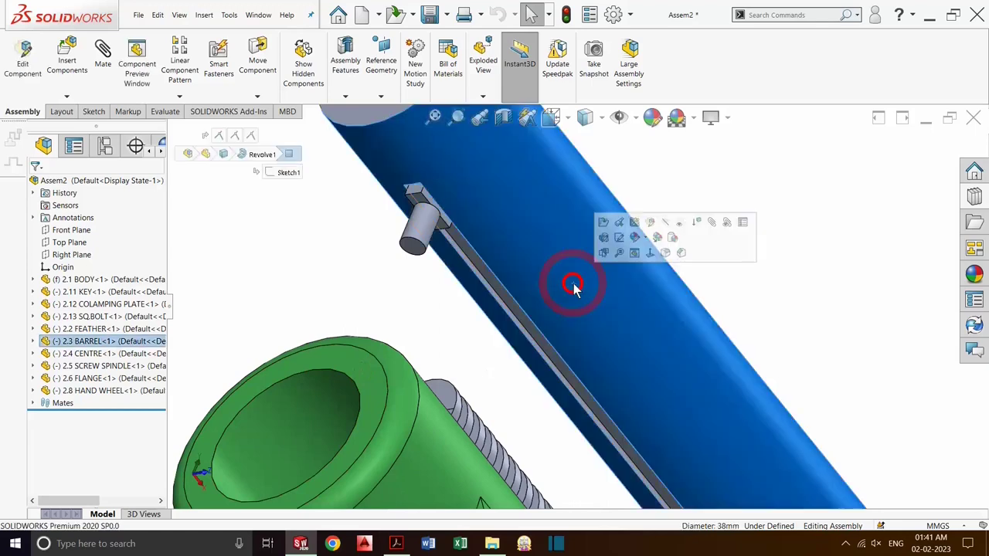
left_click(32, 340)
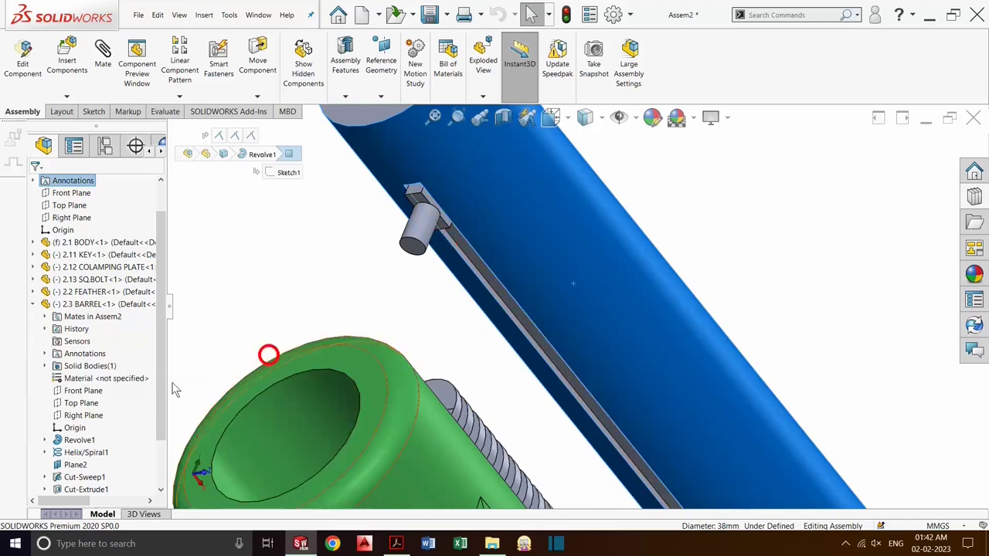
scroll(138, 454, "down", 1)
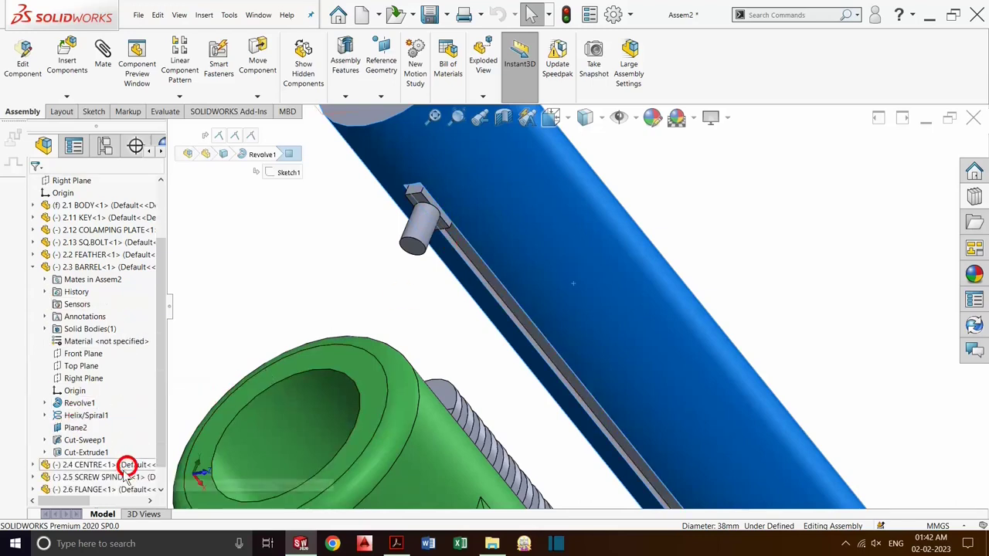
left_click(91, 454)
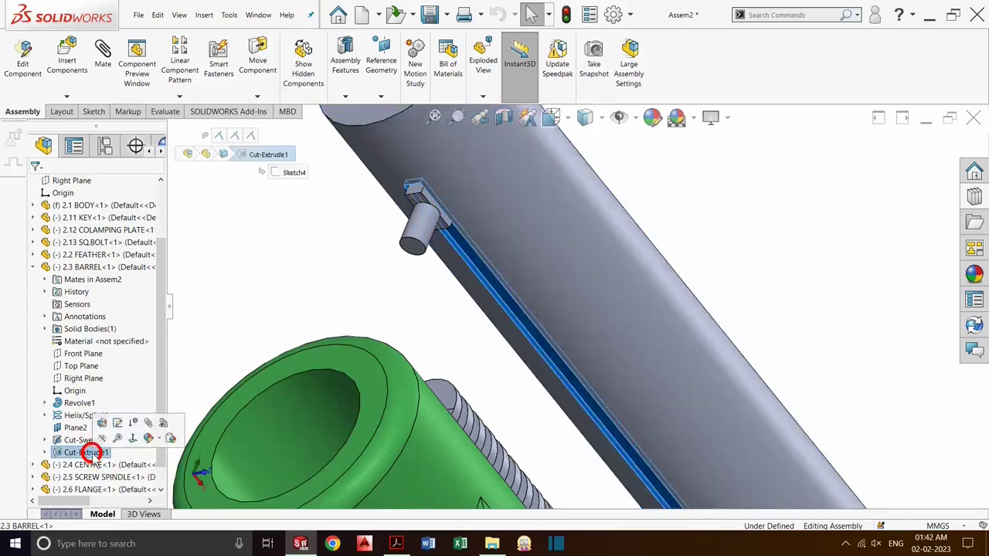
Step: Edit the slot cut's sketch, saving the assembly as TAILSTOCK ASSEMBLY first
left_click(118, 423)
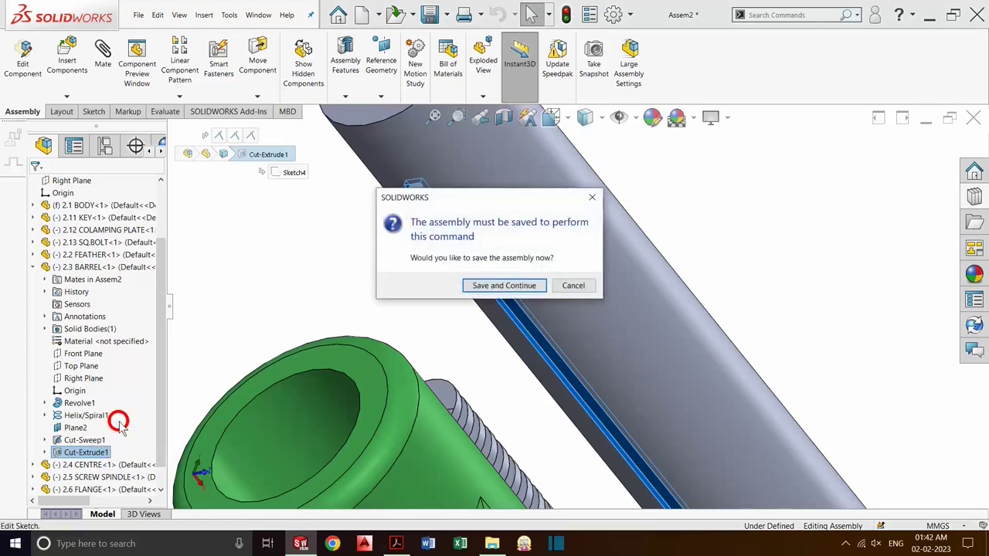
left_click(531, 286)
type("TAILSTOCK ASSEMBLY")
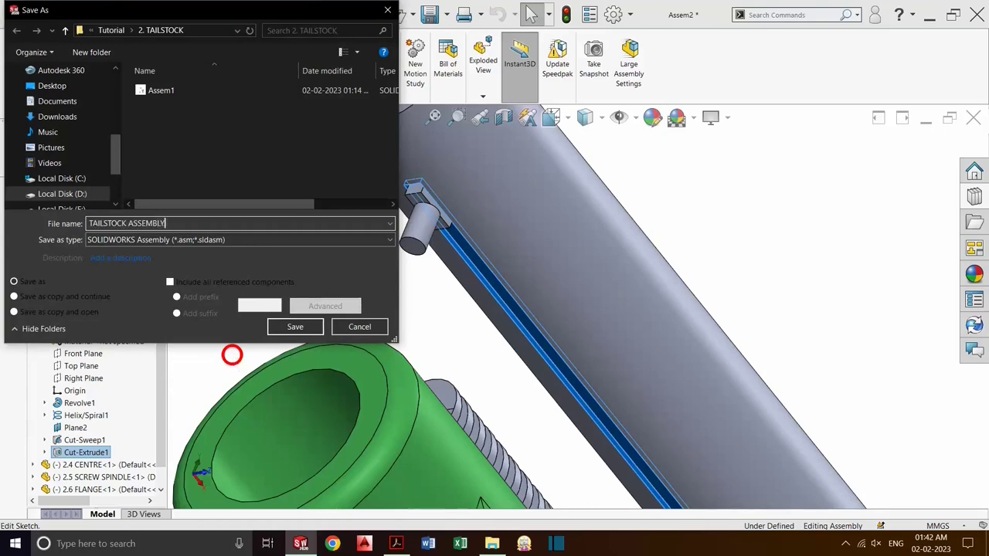
key("Return")
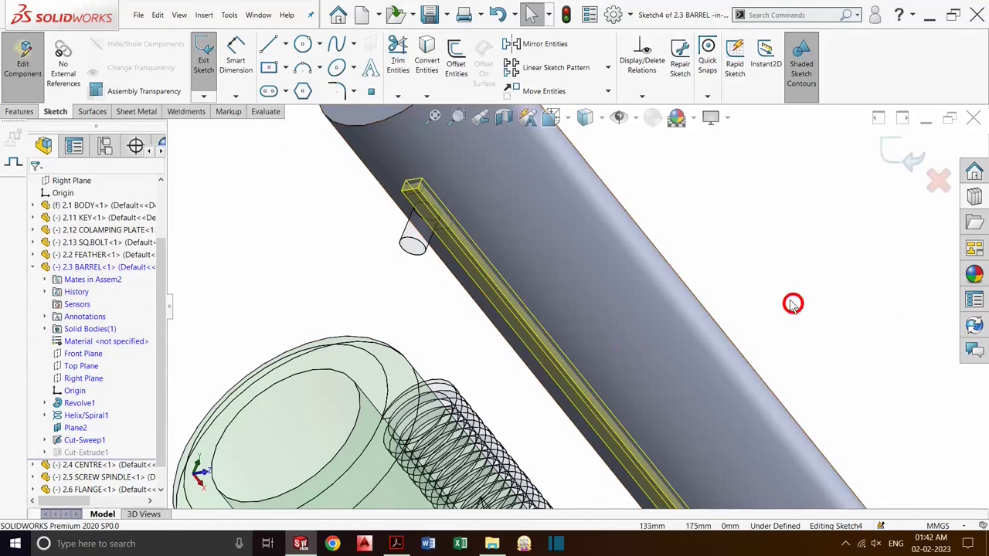
Step: View the slot sketch normal-to and change its 3 mm height to 6 mm, rebuilding the cut
key("space")
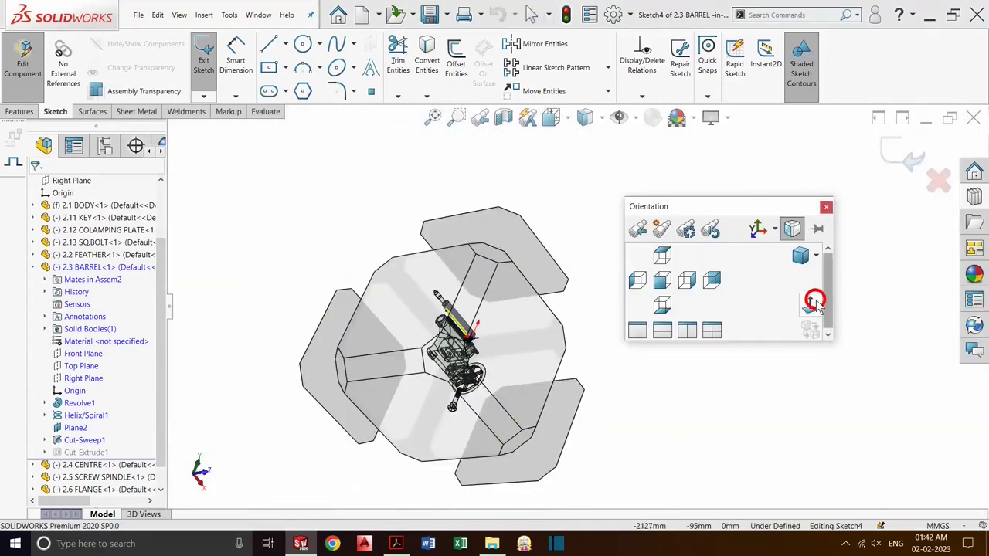
left_click(813, 305)
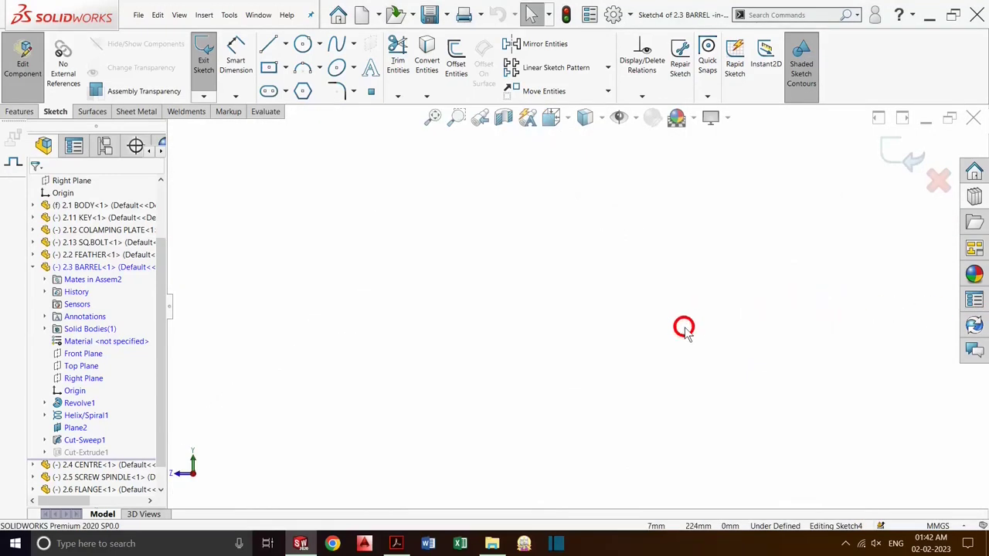
key("f")
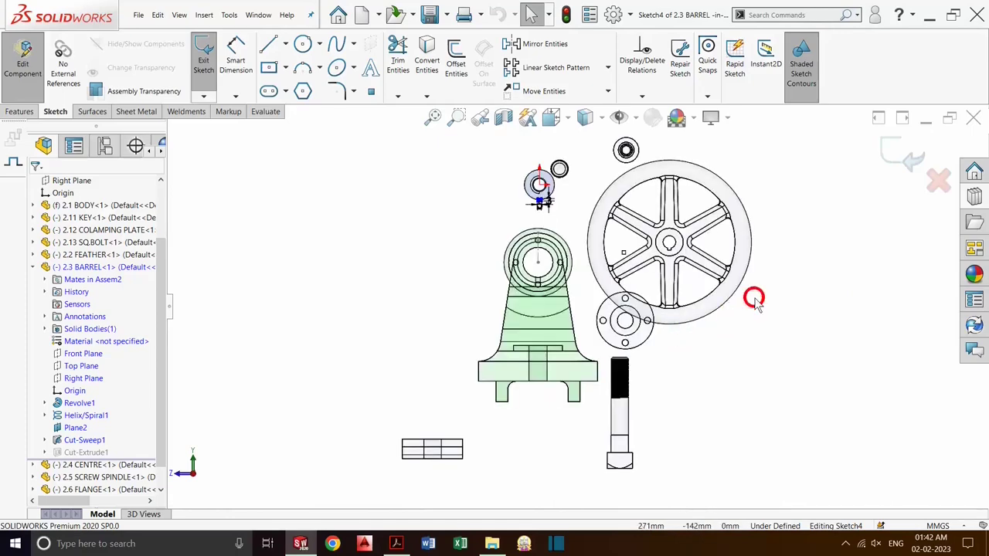
scroll(537, 201, "down", 3)
scroll(552, 214, "down", 3)
scroll(565, 294, "down", 2)
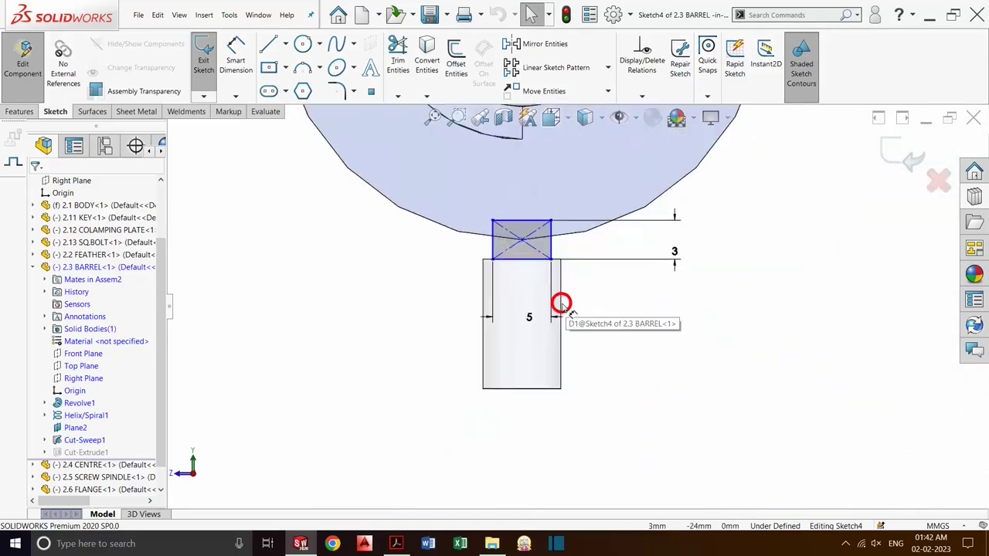
scroll(561, 304, "down", 2)
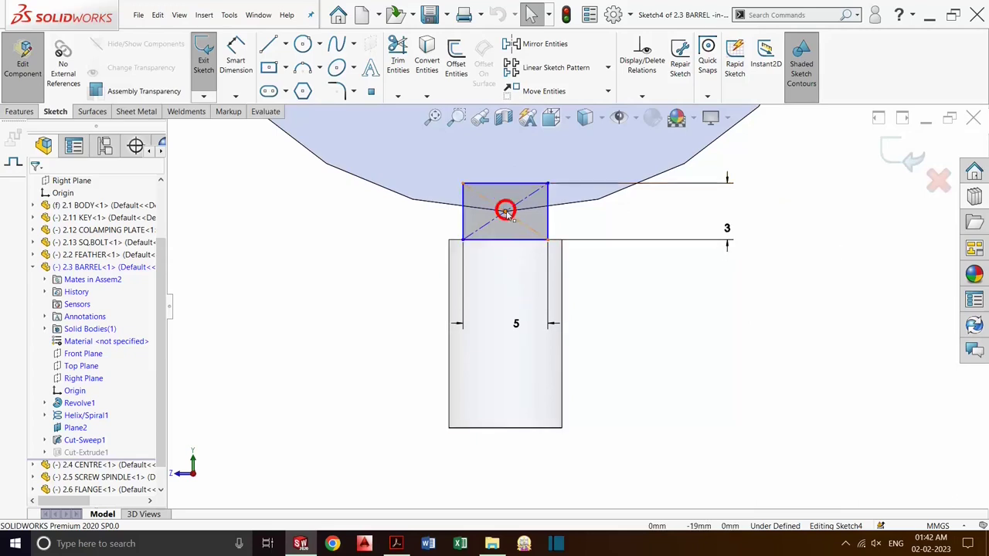
double_click(726, 227)
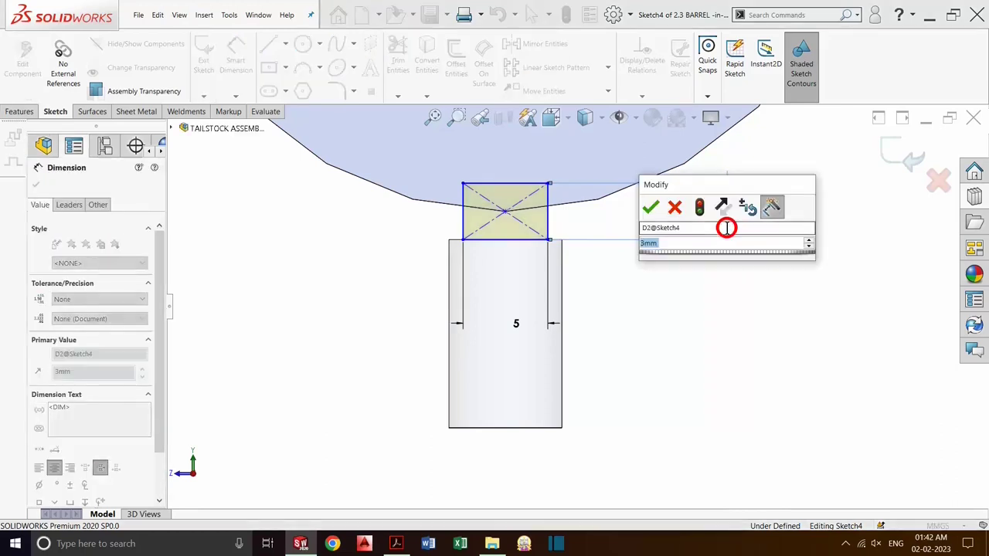
type("6")
key("Return")
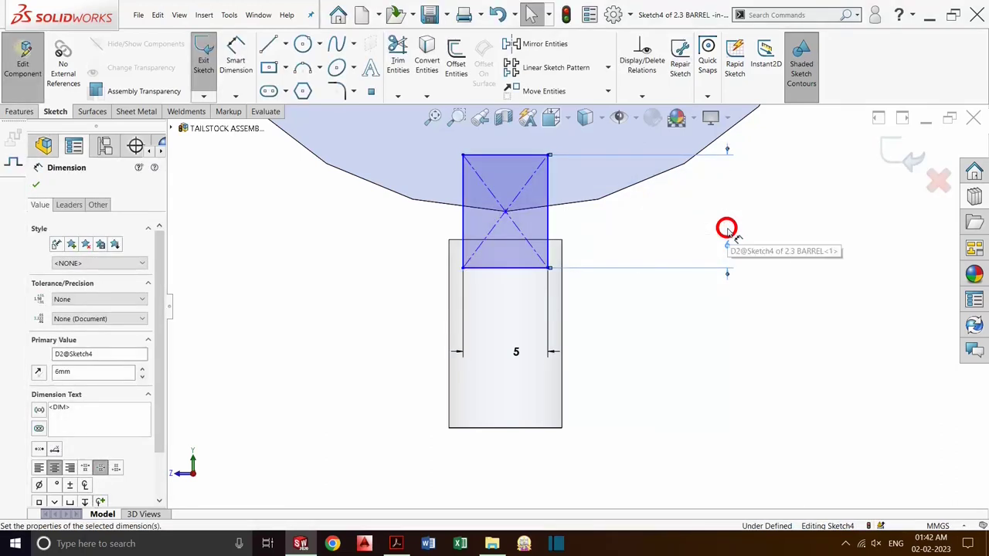
left_click(897, 155)
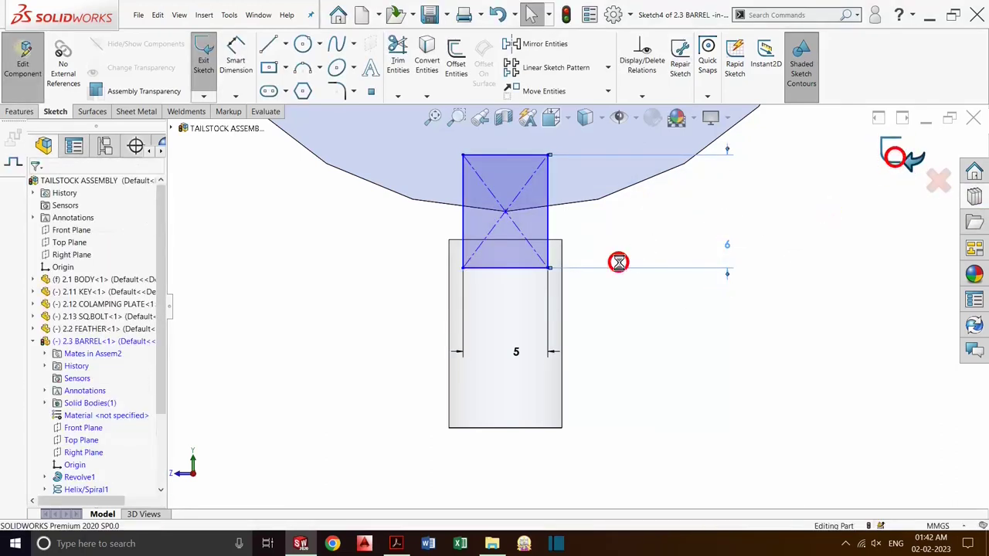
scroll(521, 243, "up", 2)
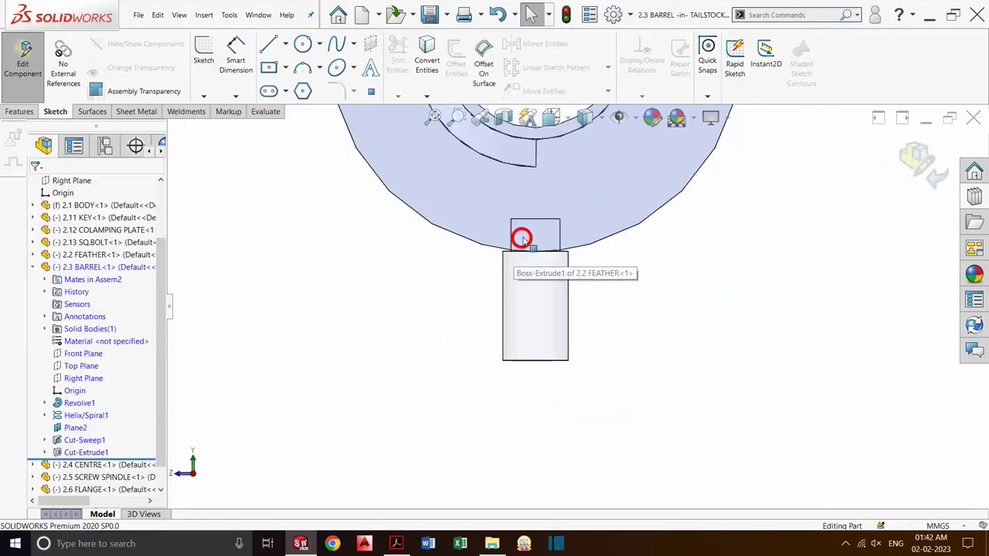
Step: Return to the full assembly in trimetric view and select the feather pin's circular end edge
left_click(919, 157)
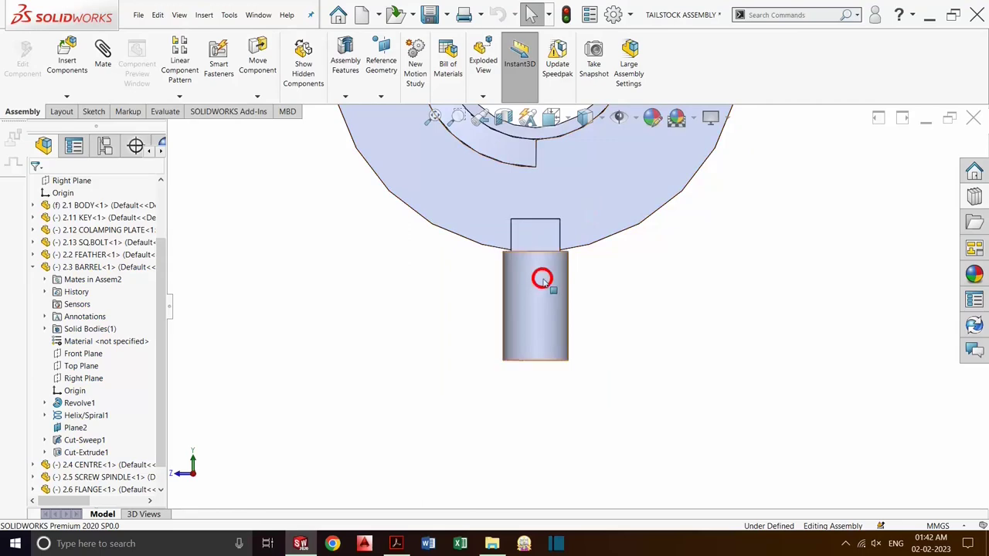
key("space")
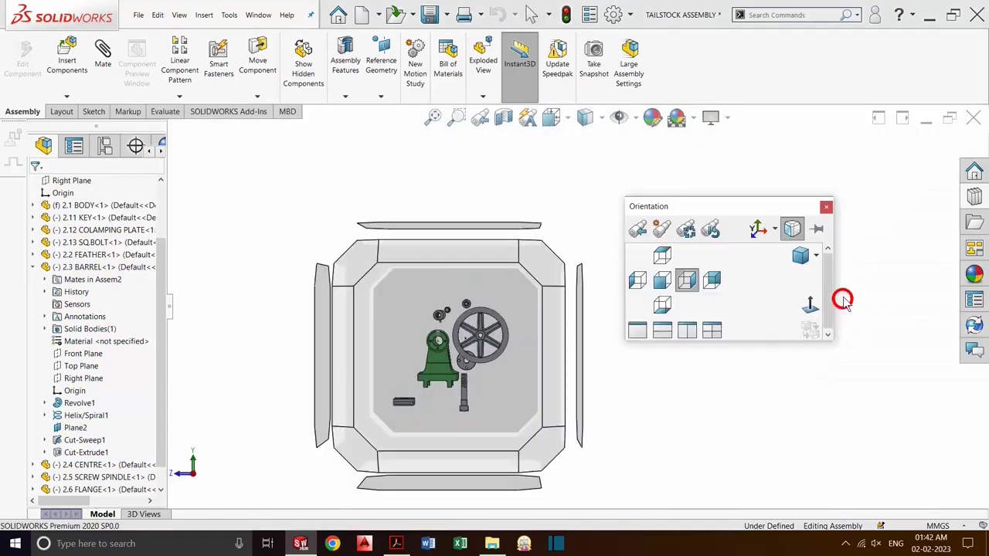
left_click(804, 259)
scroll(541, 259, "down", 2)
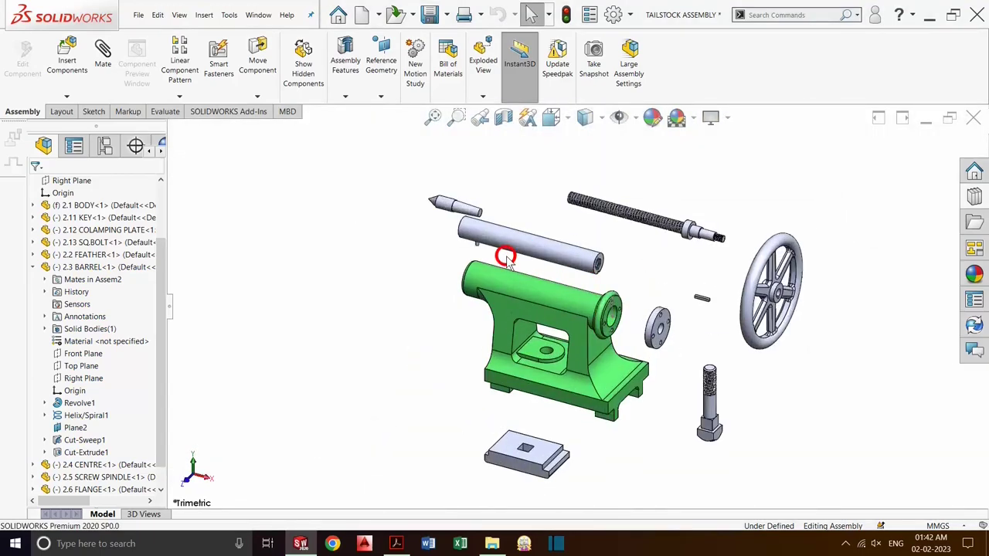
scroll(506, 257, "down", 3)
mouse_move(505, 258)
middle_mouse_down()
mouse_move(537, 258)
mouse_move(584, 235)
mouse_move(433, 302)
mouse_move(495, 283)
mouse_move(536, 217)
mouse_move(539, 236)
middle_mouse_up()
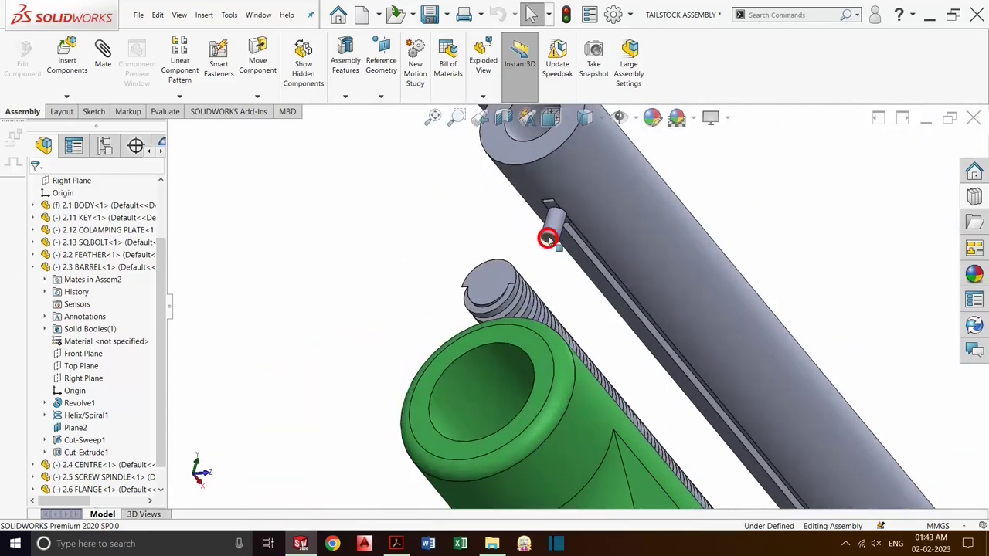
scroll(551, 236, "down", 2)
scroll(553, 255, "down", 2)
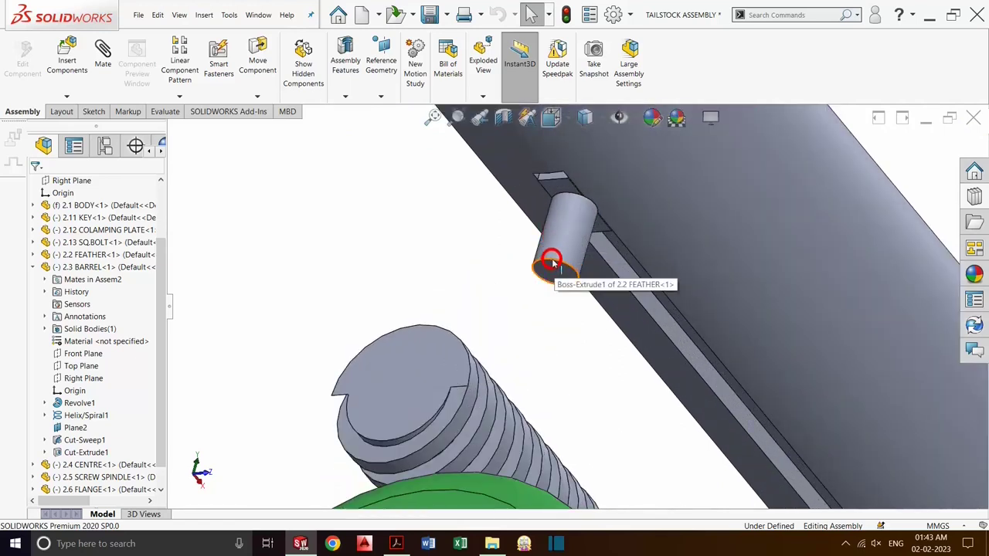
left_click(551, 261)
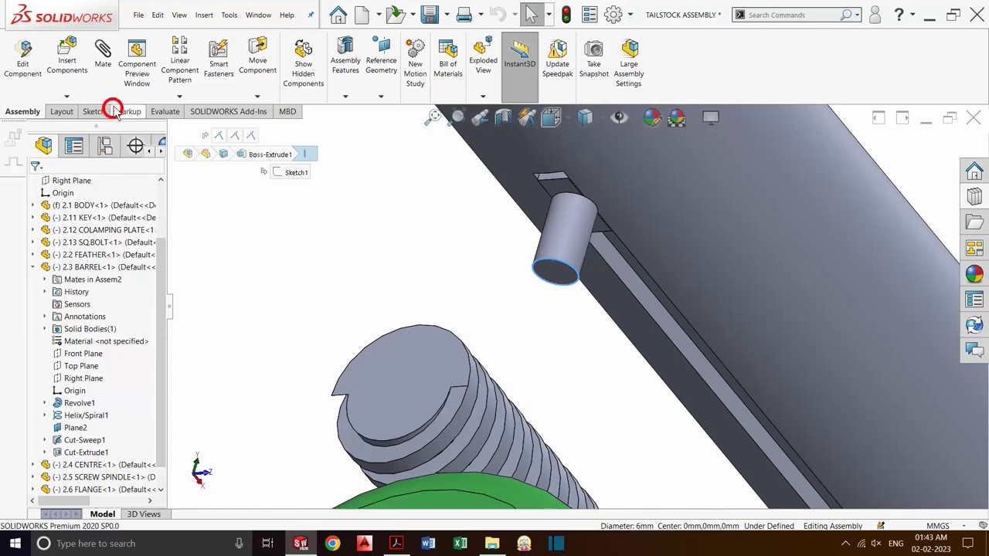
Step: Mate the feather pin's edge concentric with the small hole in the body
left_click(103, 62)
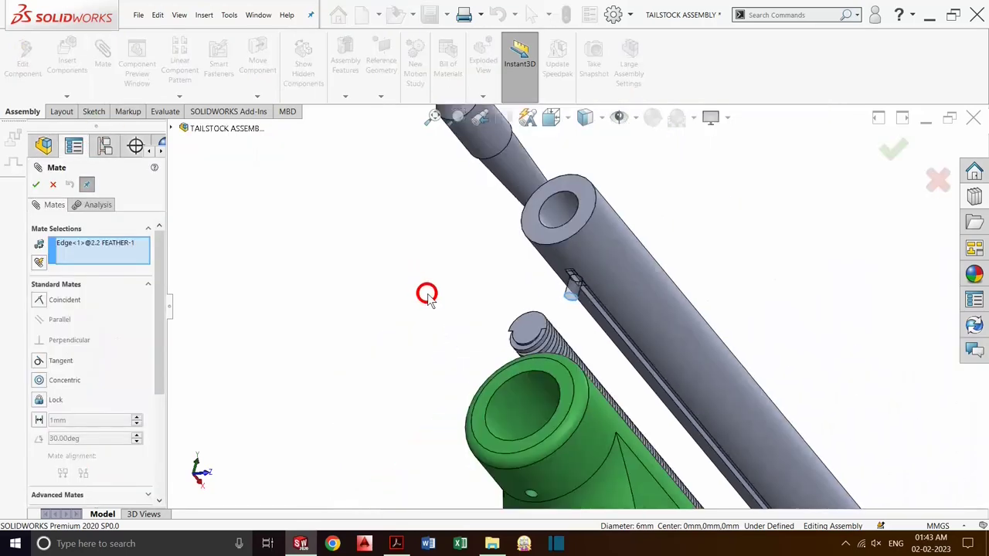
scroll(590, 407, "down", 5)
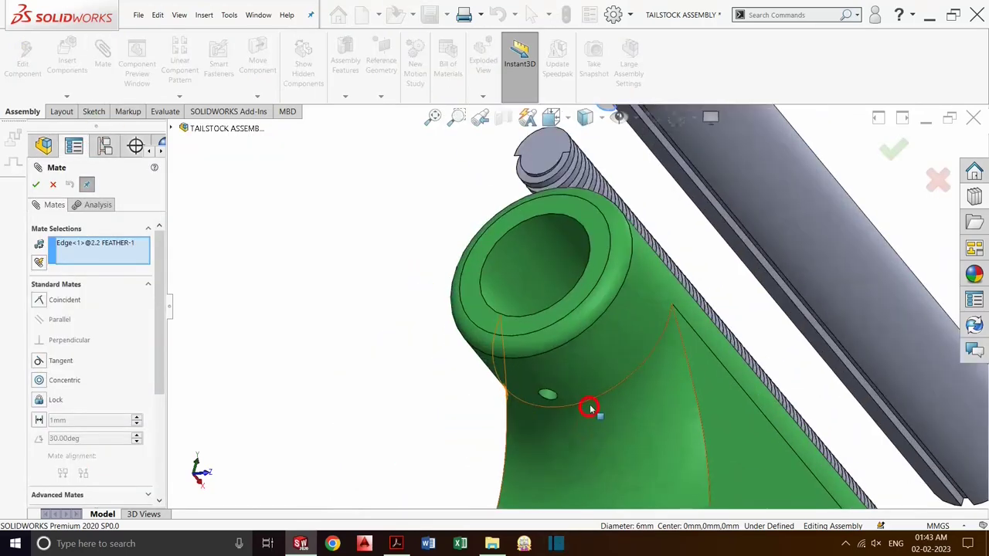
scroll(568, 397, "down", 5)
scroll(435, 329, "down", 2)
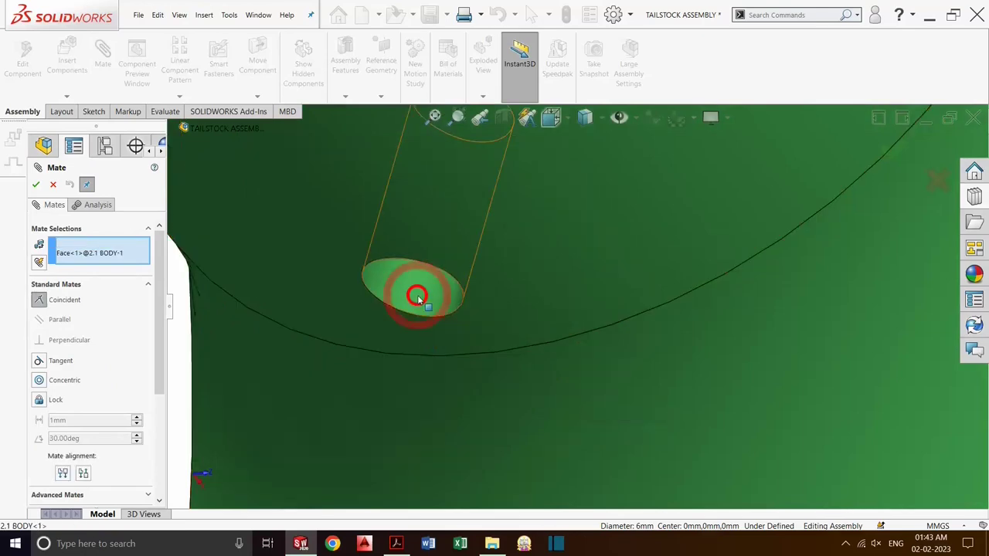
left_click(418, 299)
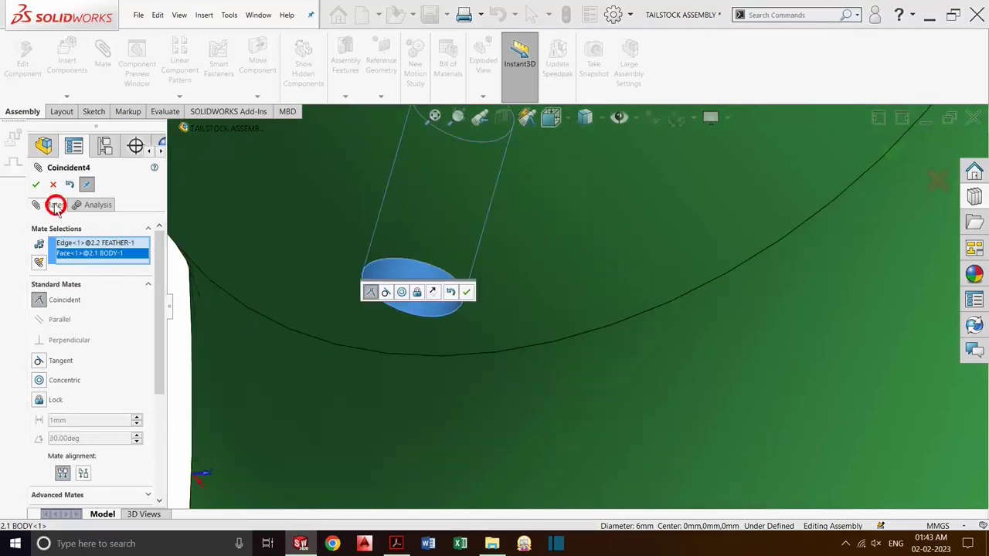
left_click(40, 384)
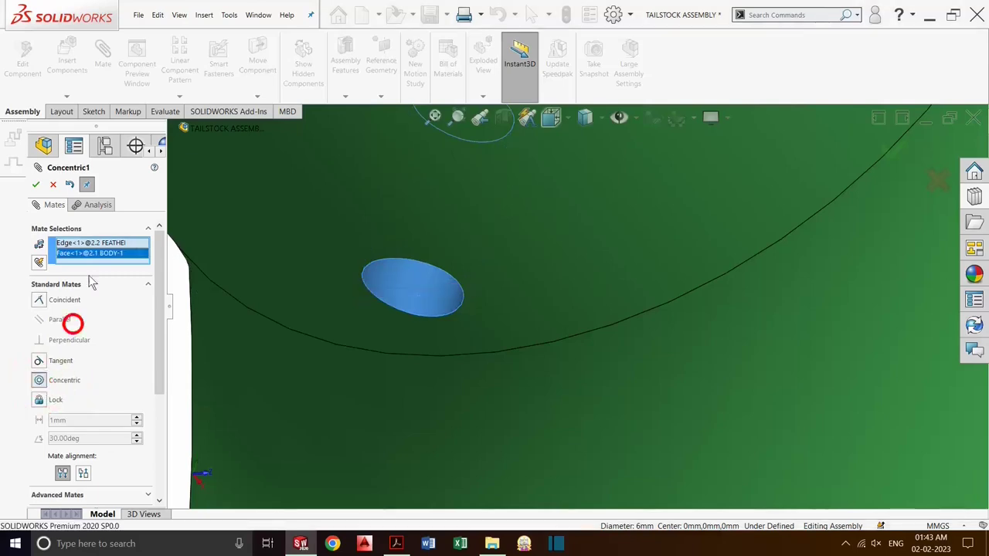
left_click(36, 185)
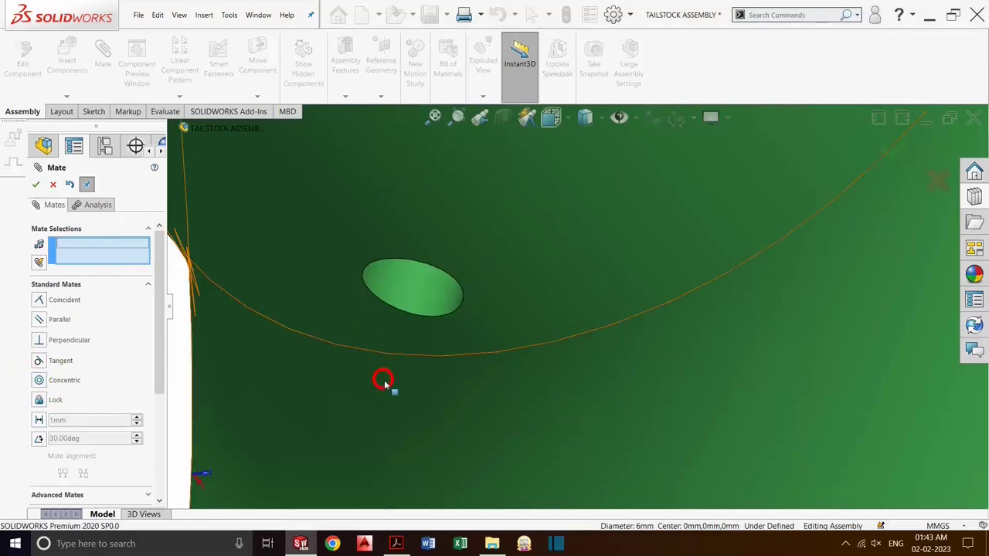
Step: Make the barrel's end face concentric with the body's bore edge
scroll(389, 390, "up", 5)
scroll(390, 392, "up", 3)
scroll(608, 181, "down", 3)
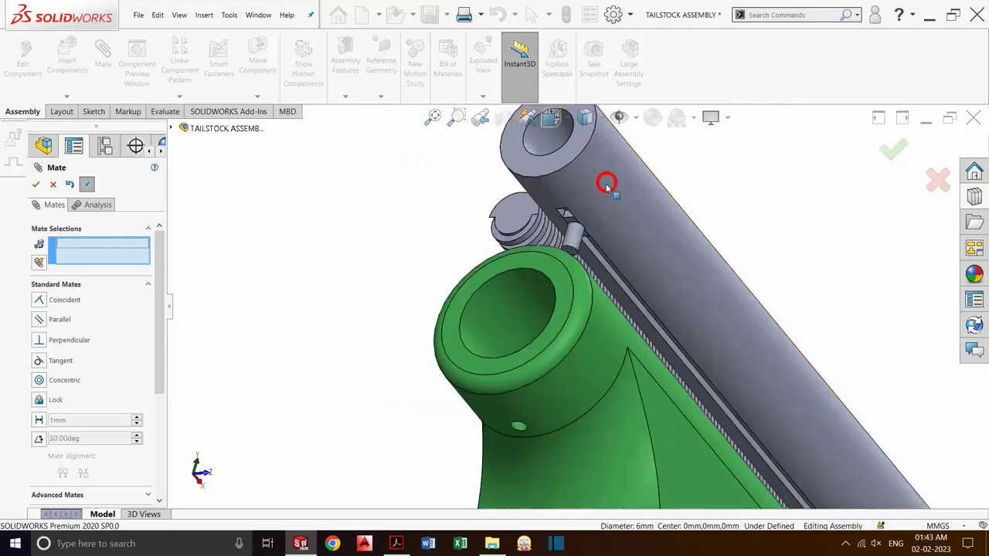
scroll(556, 153, "down", 2)
left_click(560, 164)
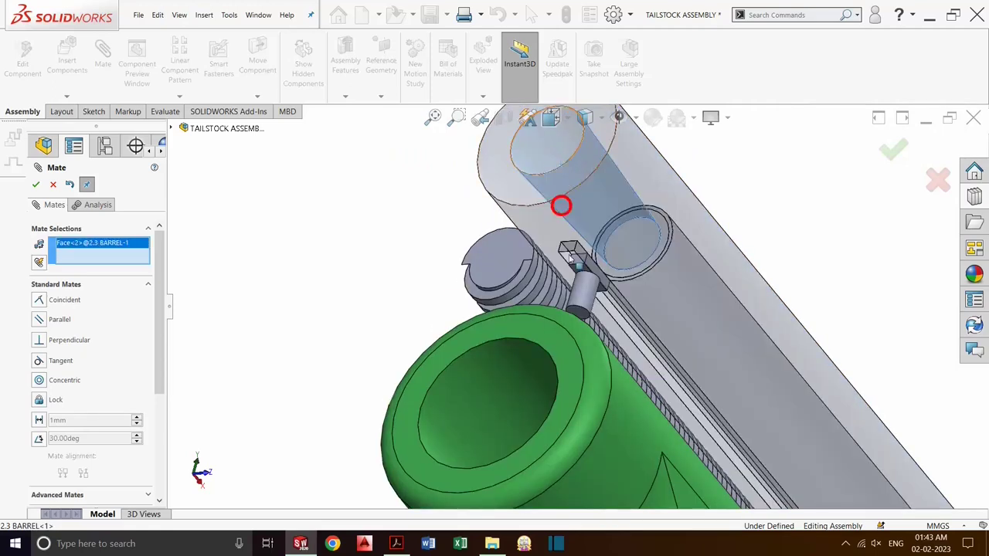
left_click(539, 431)
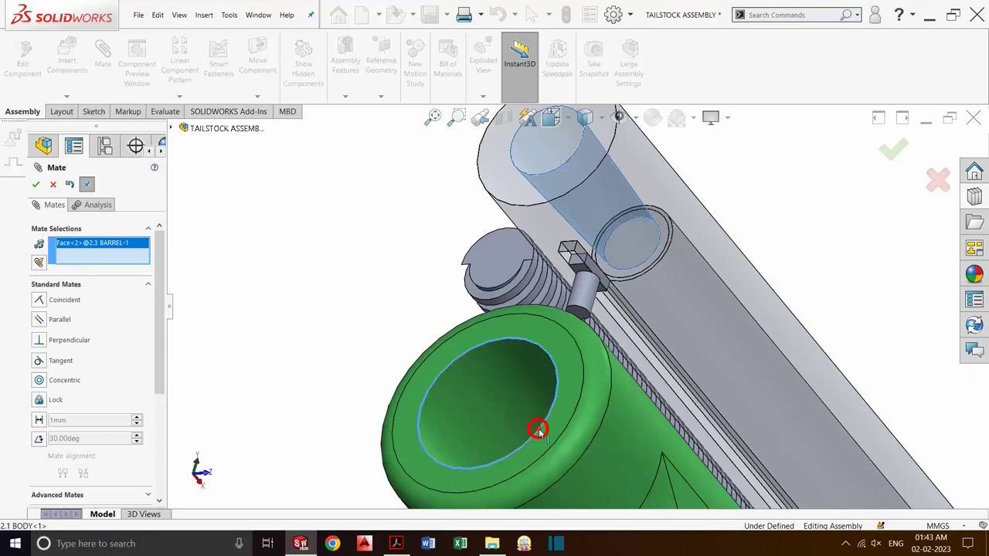
left_click(39, 380)
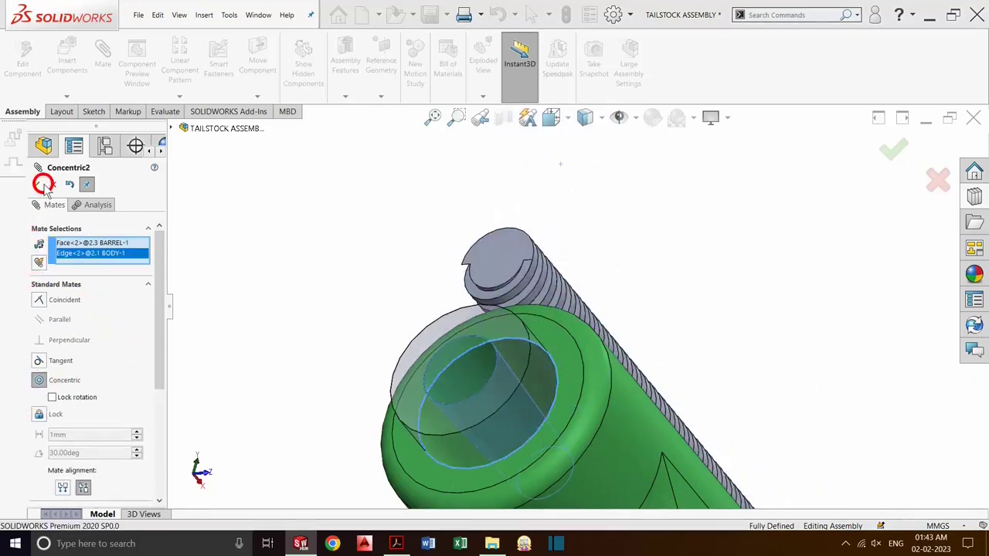
left_click(35, 184)
Step: Mate the barrel face coincident with the body's bore face so they sit flush
key("Escape")
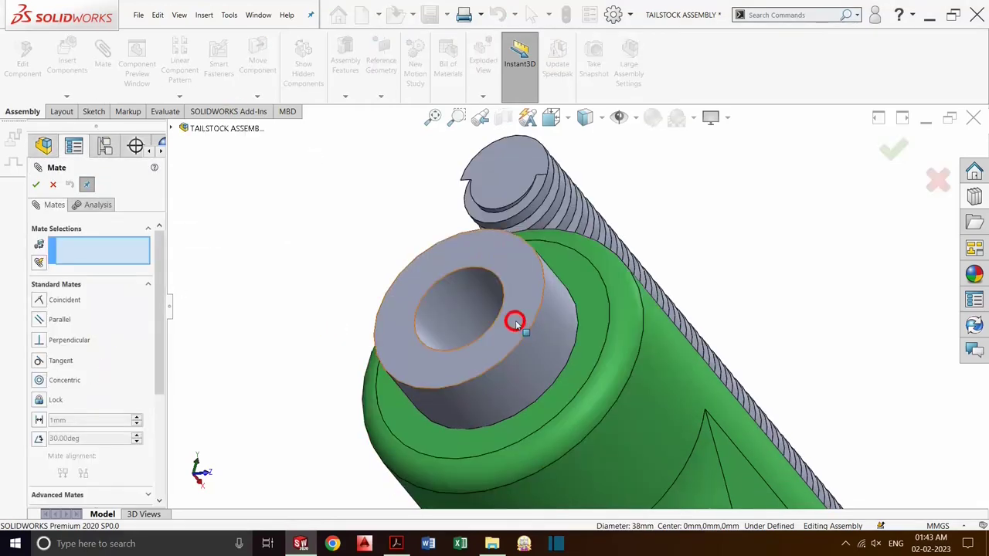
left_click(588, 340)
left_click(591, 344)
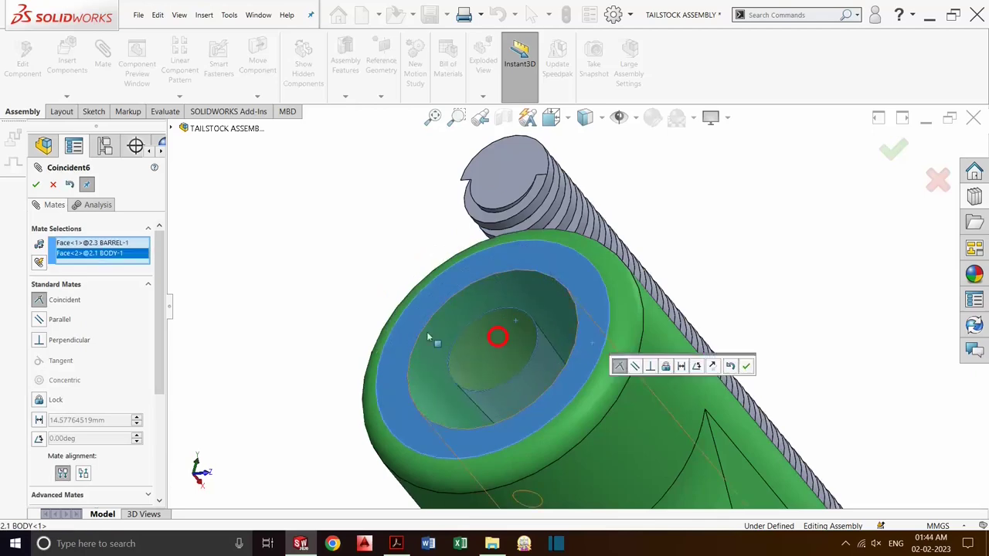
left_click(52, 247)
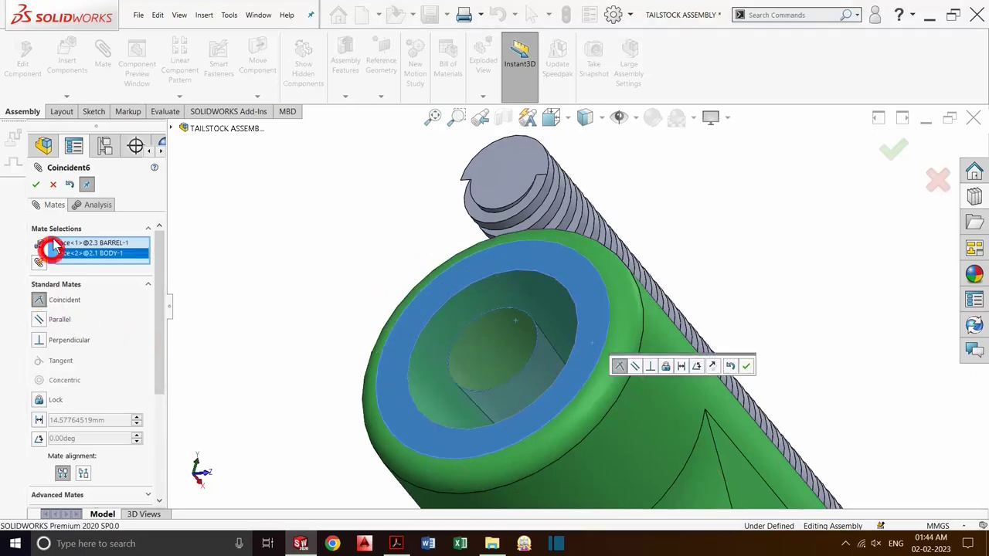
left_click(34, 186)
Step: Seat the centre concentrically in the barrel by mating their circular edges
left_click(104, 53)
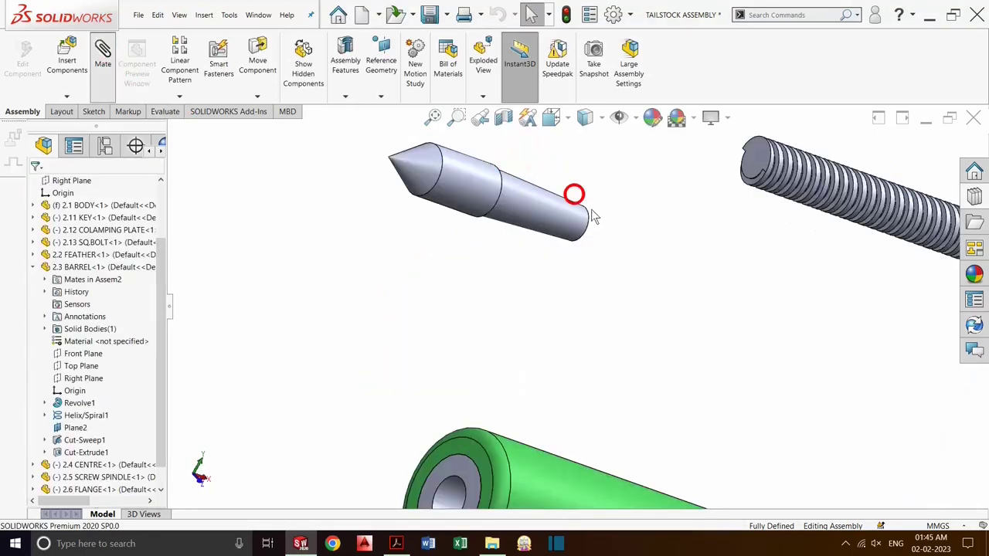
left_click(497, 201)
left_click(467, 486)
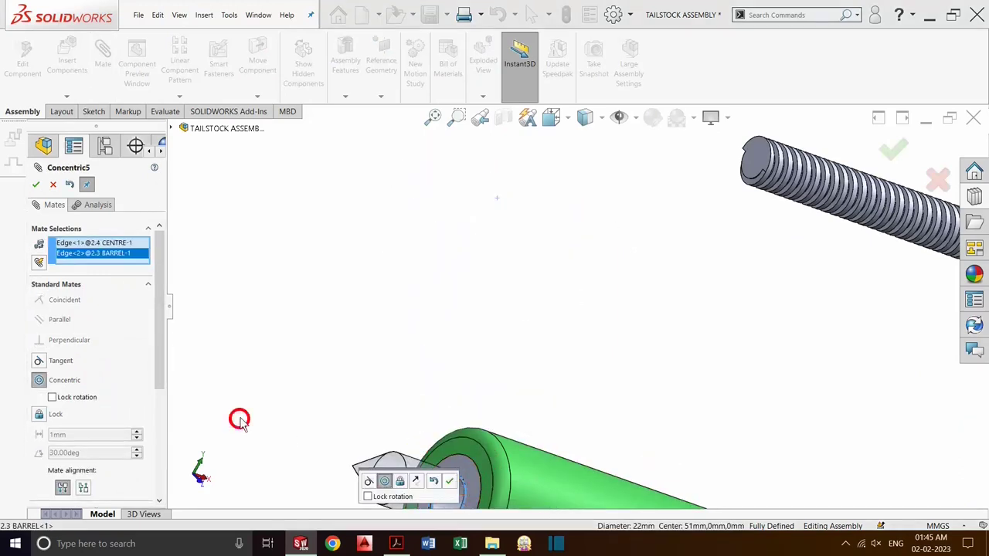
left_click(39, 382)
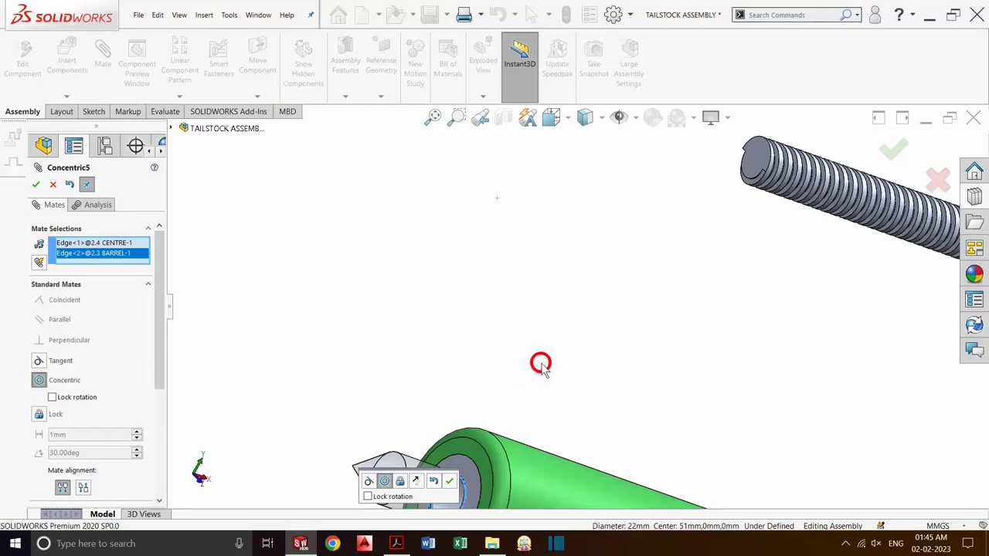
scroll(541, 365, "up", 5)
key("Return")
left_click(552, 447)
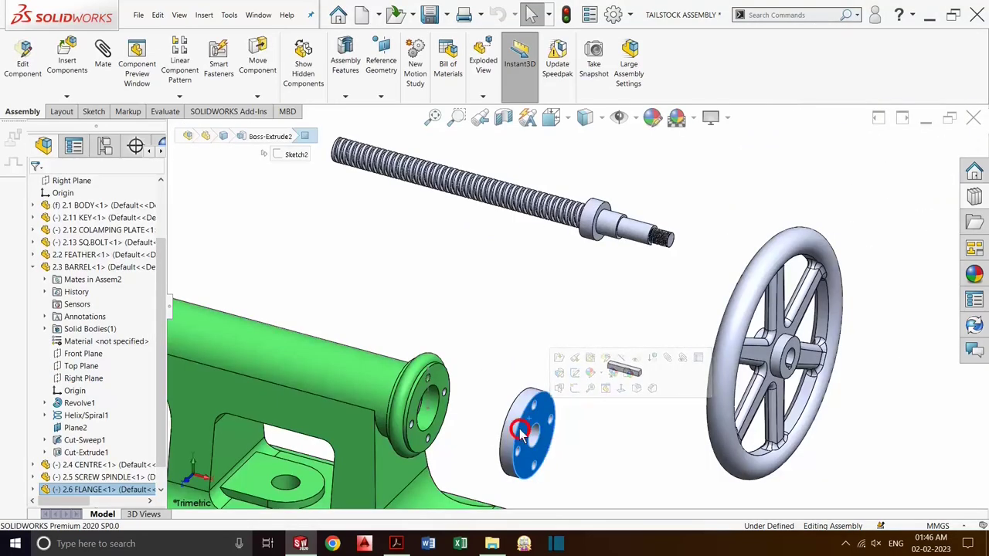
scroll(519, 428, "down", 3)
left_click(544, 417)
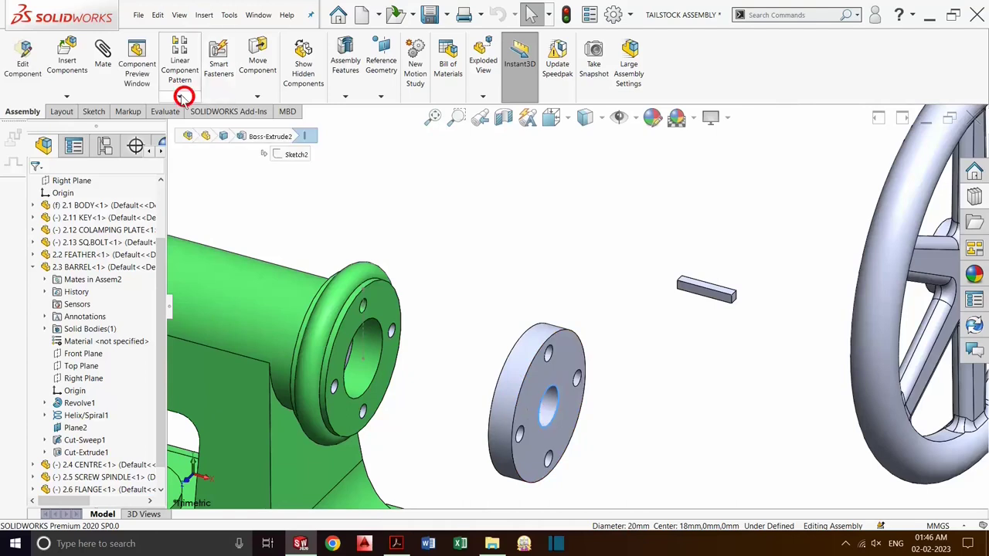
Step: Mate the flange's centre hole concentric with the body's bore edge
left_click(103, 60)
left_click(371, 376)
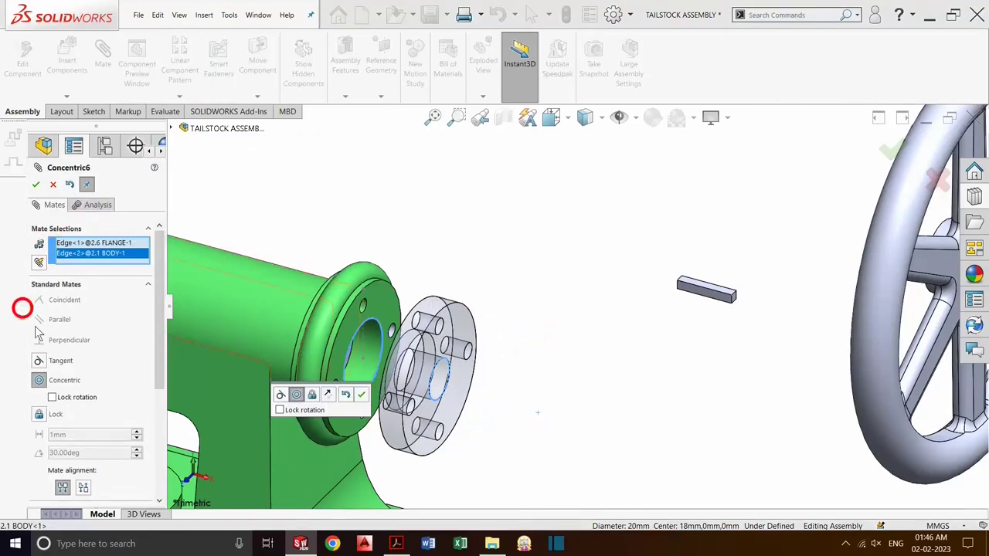
left_click(50, 188)
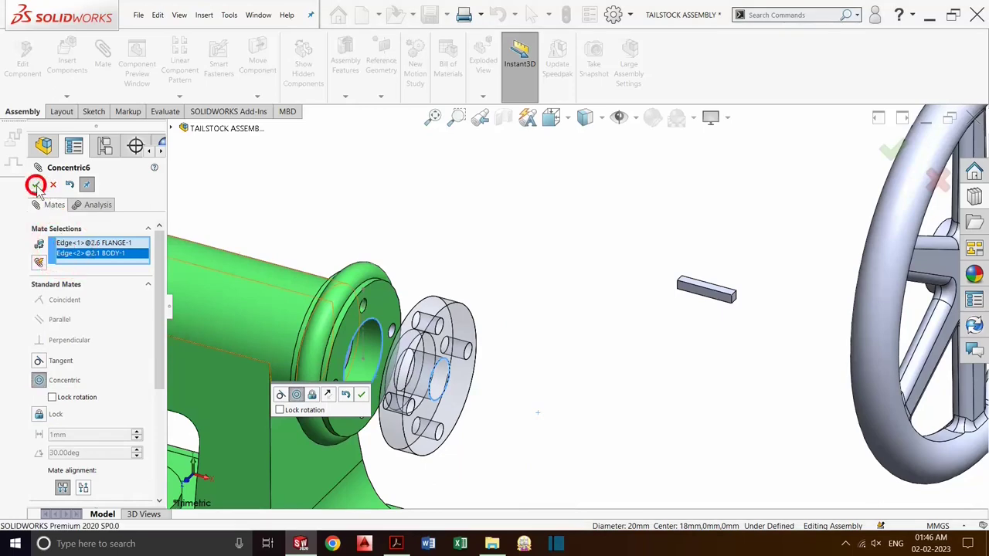
left_click(435, 401)
Step: Mate the flange's back face coincident with the body's end face
middle_click_drag(430, 402, 464, 399)
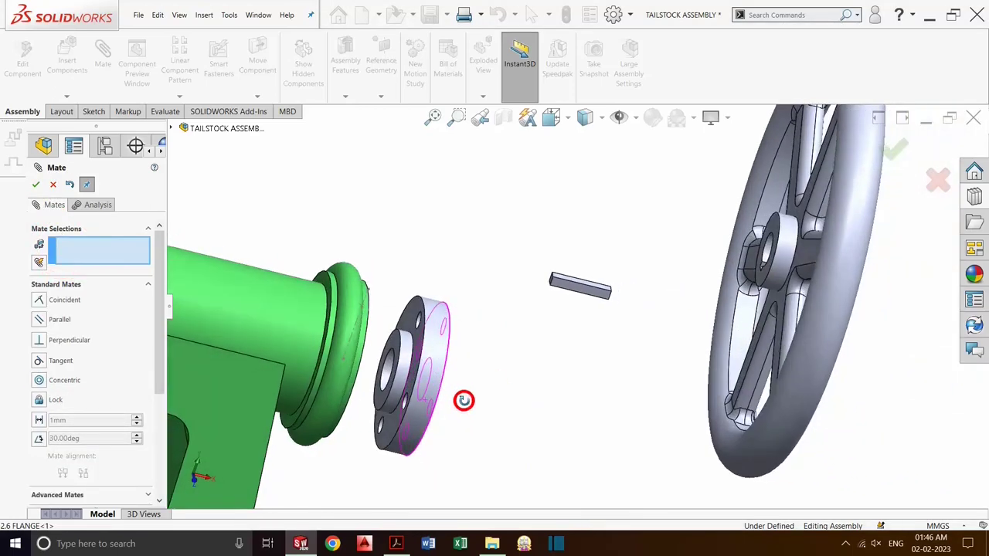
scroll(420, 349, "down", 3)
scroll(445, 365, "down", 2)
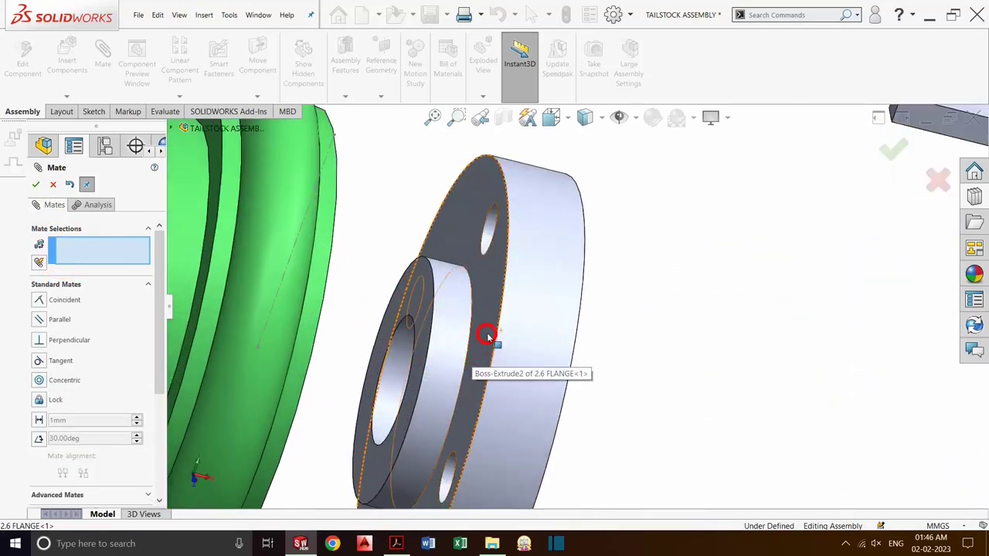
mouse_move(486, 334)
middle_mouse_down()
mouse_move(495, 321)
mouse_move(581, 342)
mouse_move(521, 333)
middle_mouse_up()
left_click(521, 333)
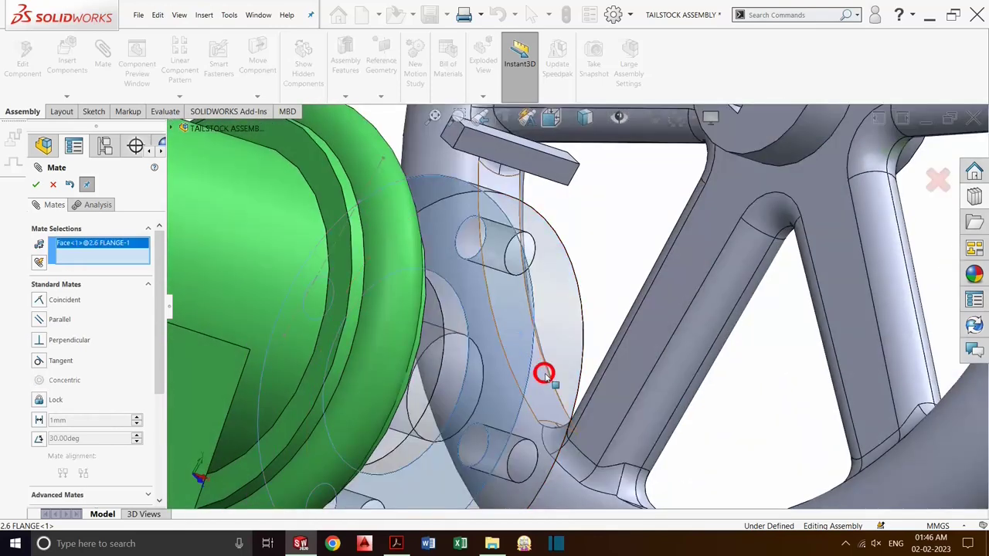
middle_click_drag(544, 373, 491, 378)
scroll(276, 371, "up", 3)
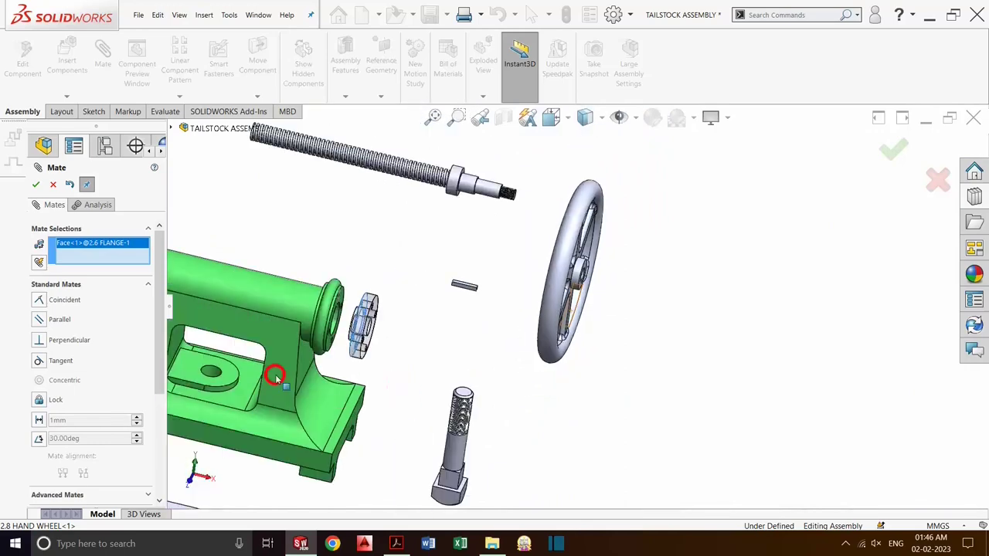
scroll(336, 332, "down", 2)
scroll(385, 349, "down", 5)
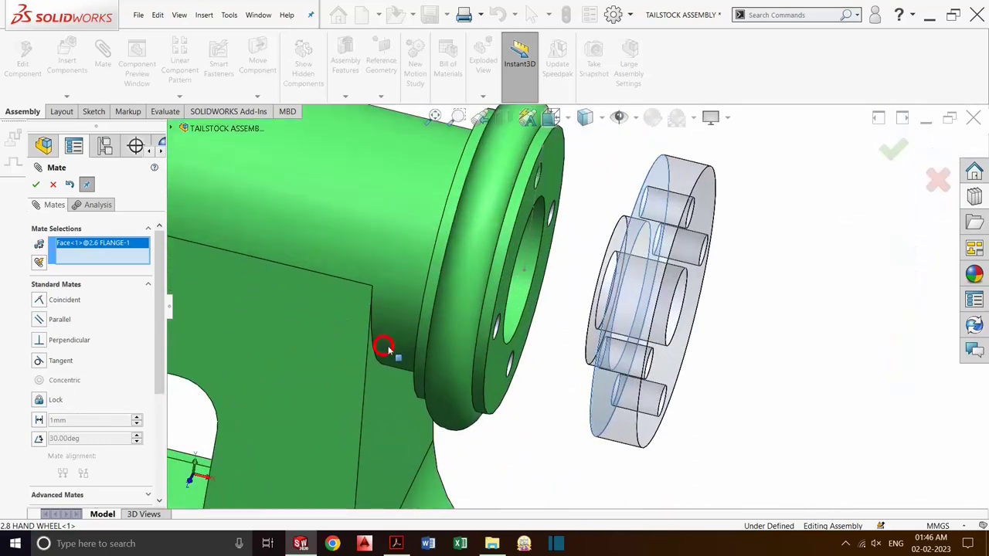
left_click(493, 359)
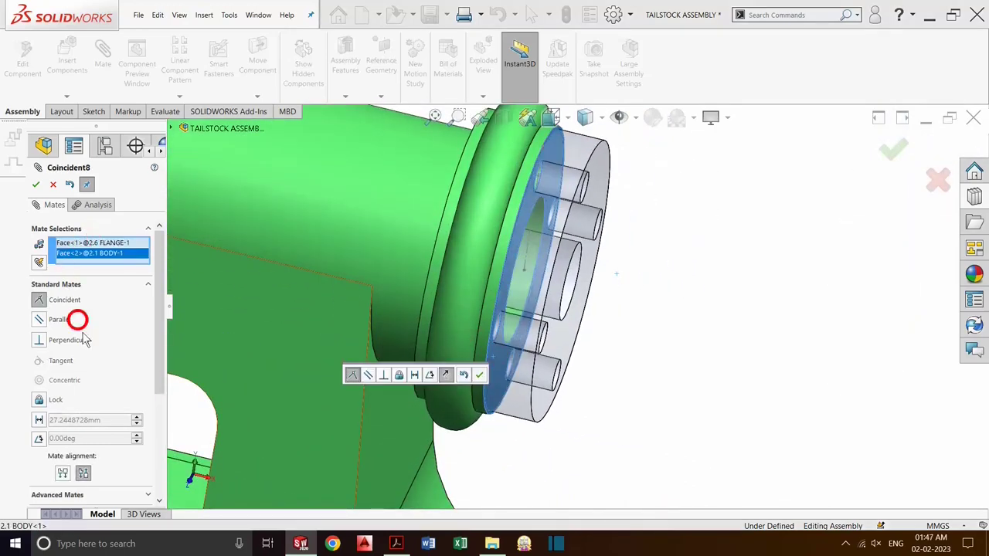
left_click(36, 184)
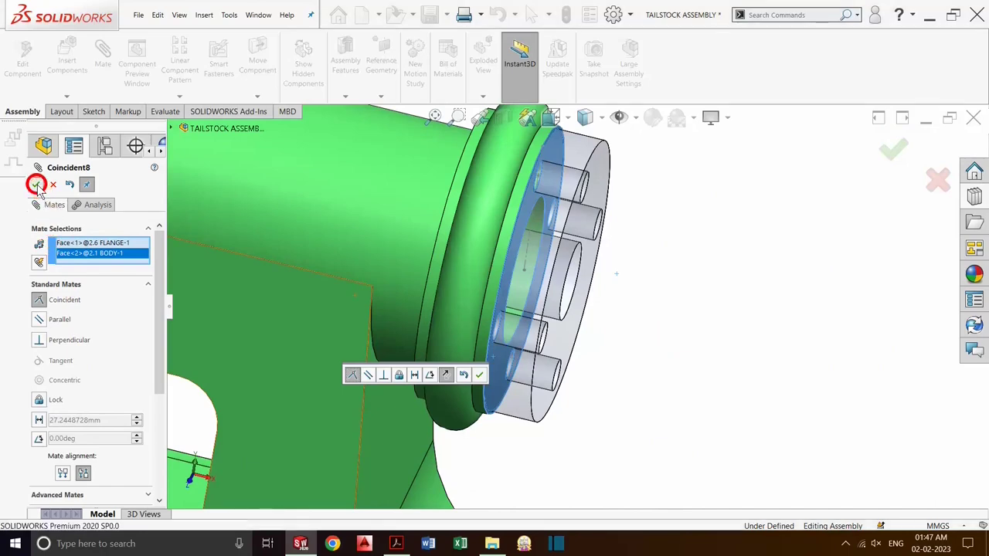
Step: Check the mounted flange against the part drawings PDF
mouse_move(616, 359)
middle_mouse_down()
mouse_move(550, 336)
mouse_move(521, 317)
mouse_move(531, 309)
mouse_move(492, 360)
middle_mouse_up()
scroll(553, 356, "up", 2)
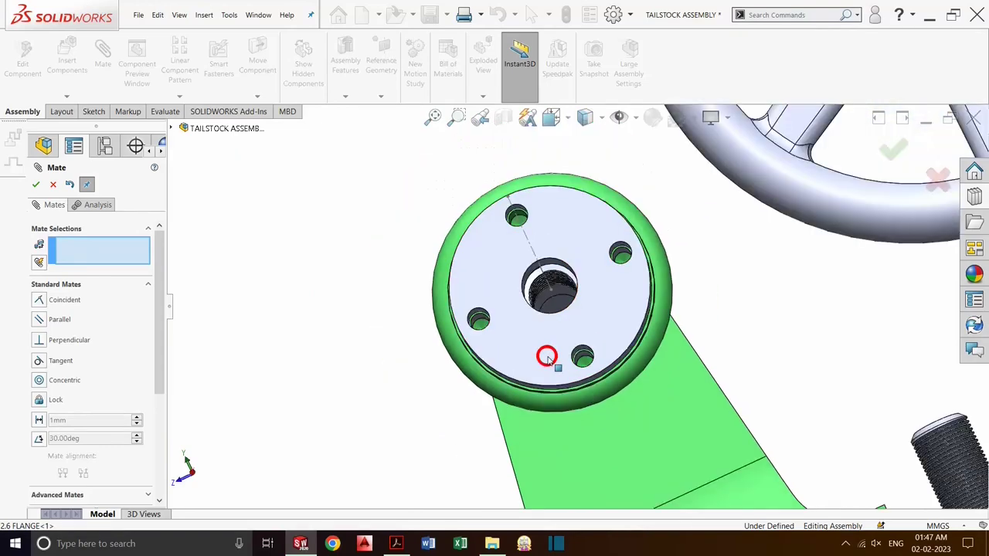
key("alt+Tab")
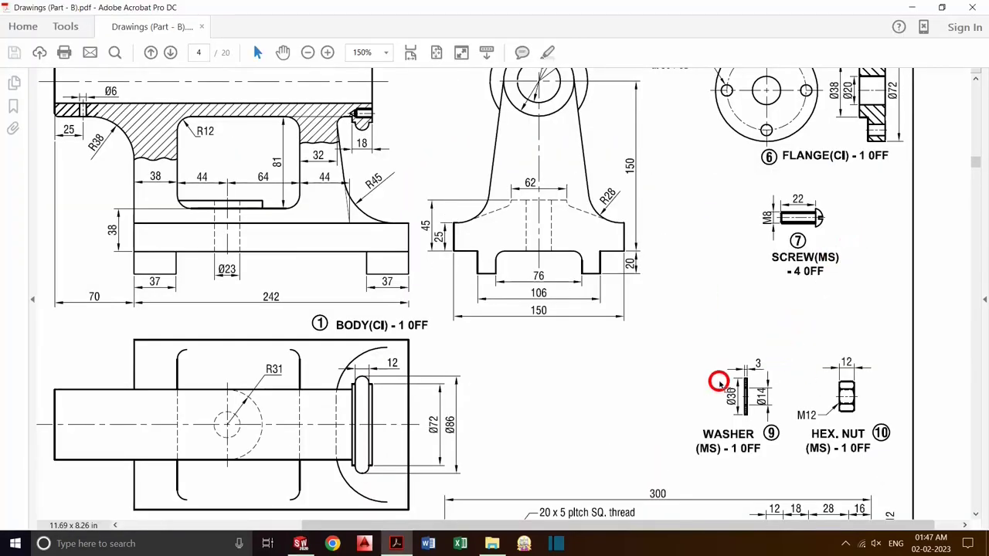
key("alt+Tab")
key("Tab")
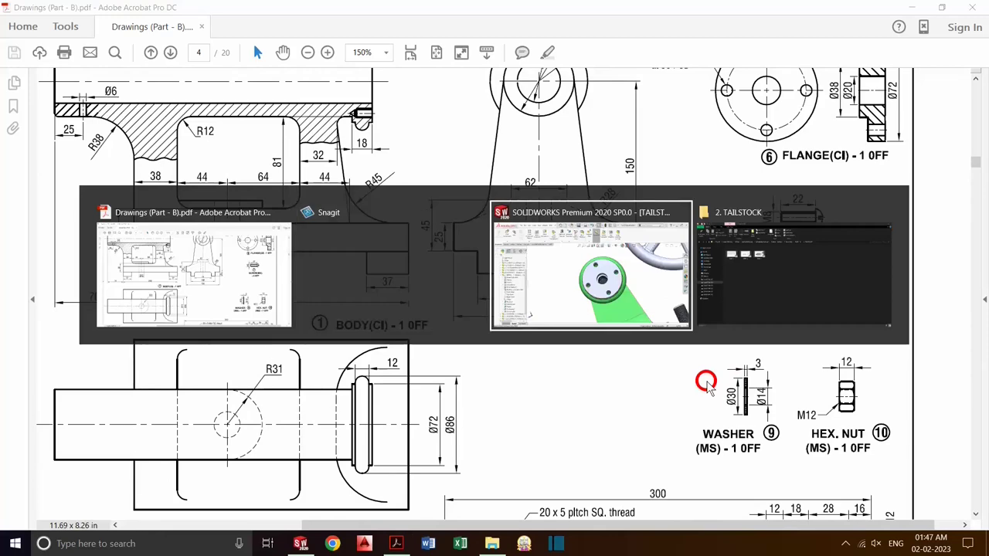
scroll(618, 398, "down", 2)
scroll(621, 397, "down", 2)
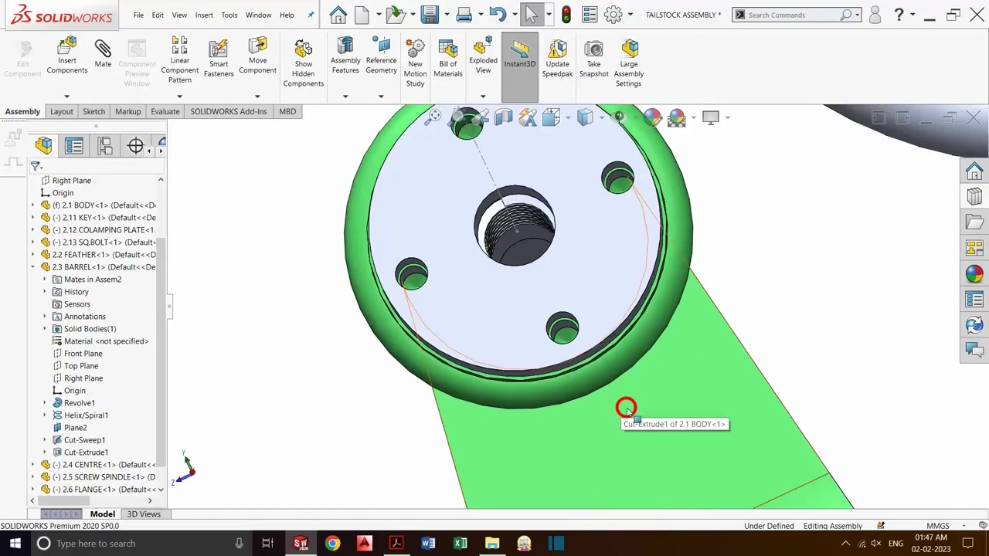
Step: Insert a slotted pan head screw from the Design Library onto the flange, sized M8 × 20
left_click(976, 199)
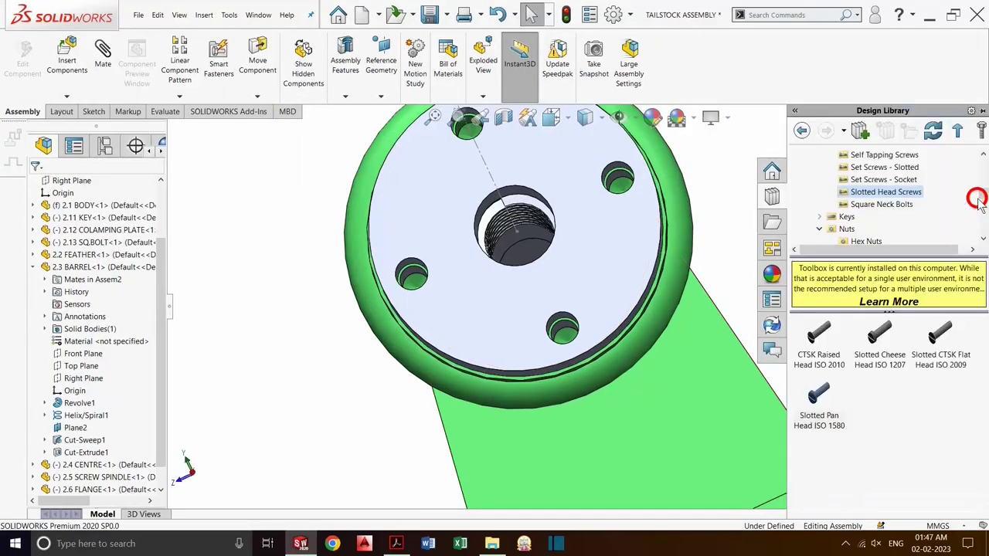
scroll(914, 179, "up", 3)
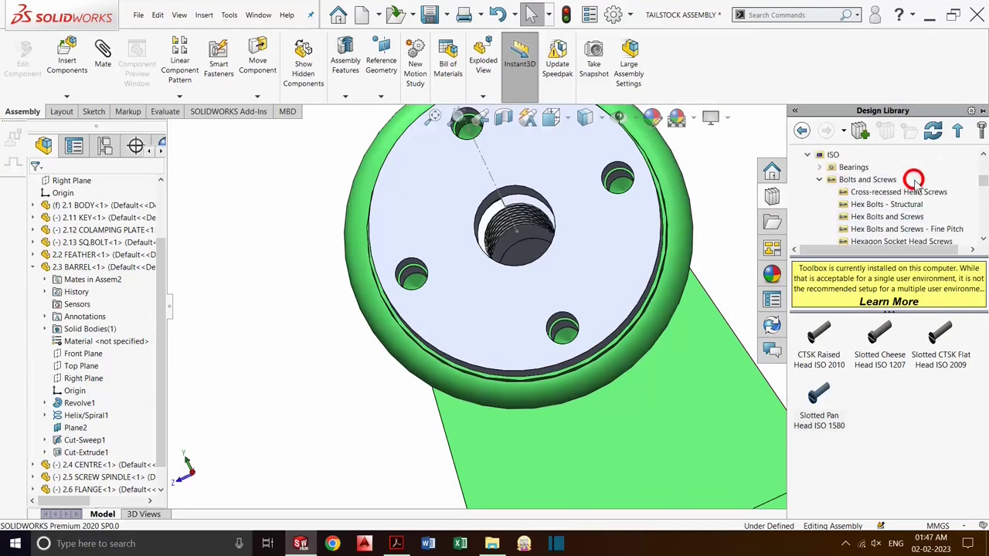
scroll(915, 191, "down", 3)
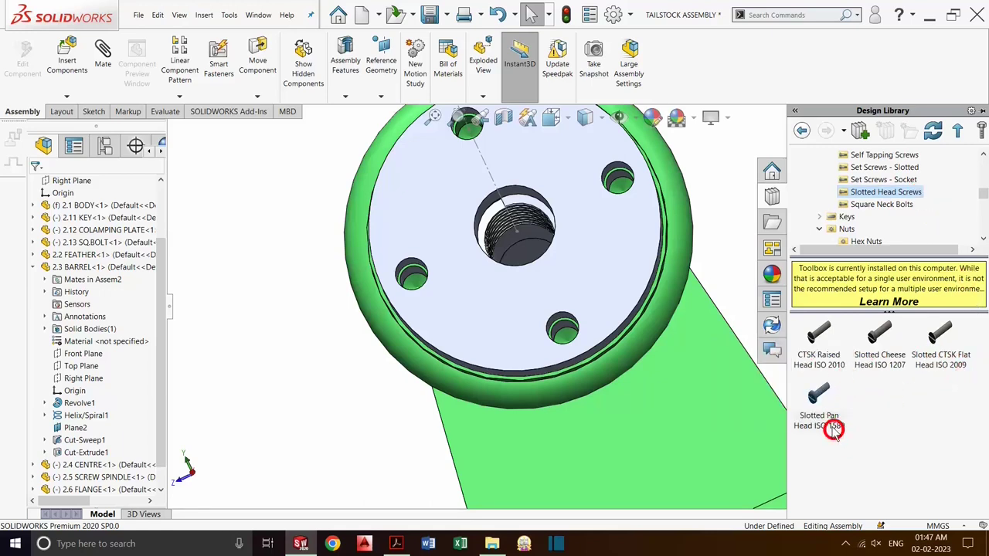
left_click_drag(823, 417, 352, 405)
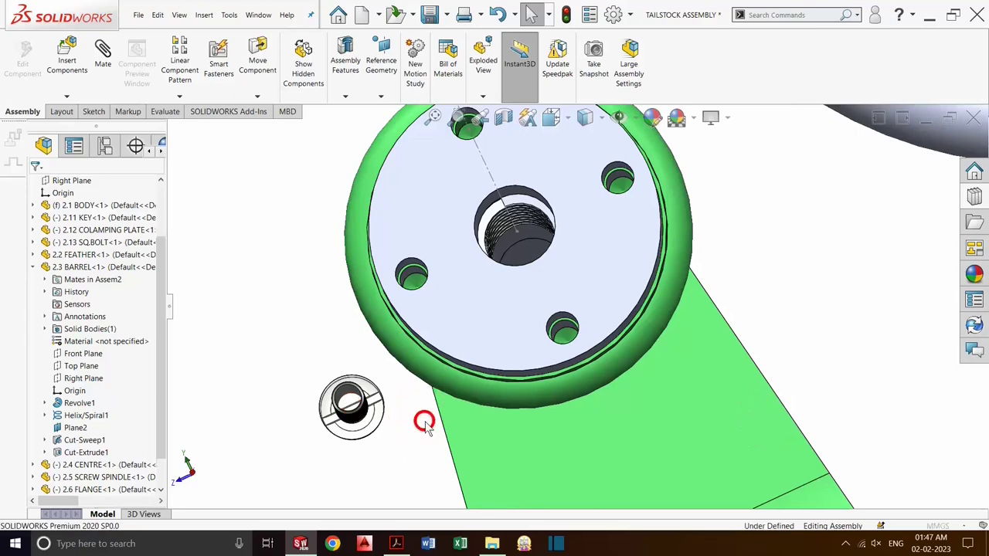
middle_click_drag(410, 439, 663, 409)
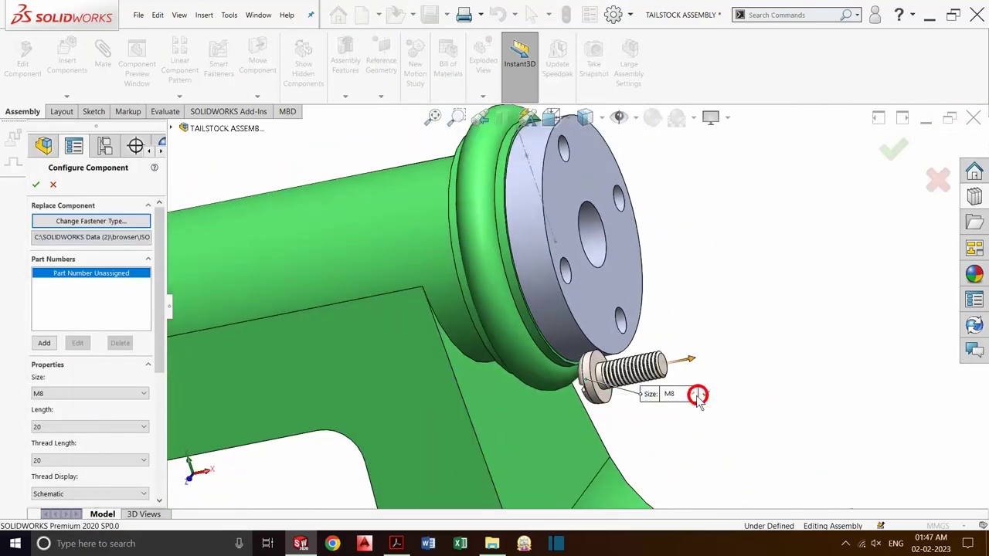
left_click(693, 394)
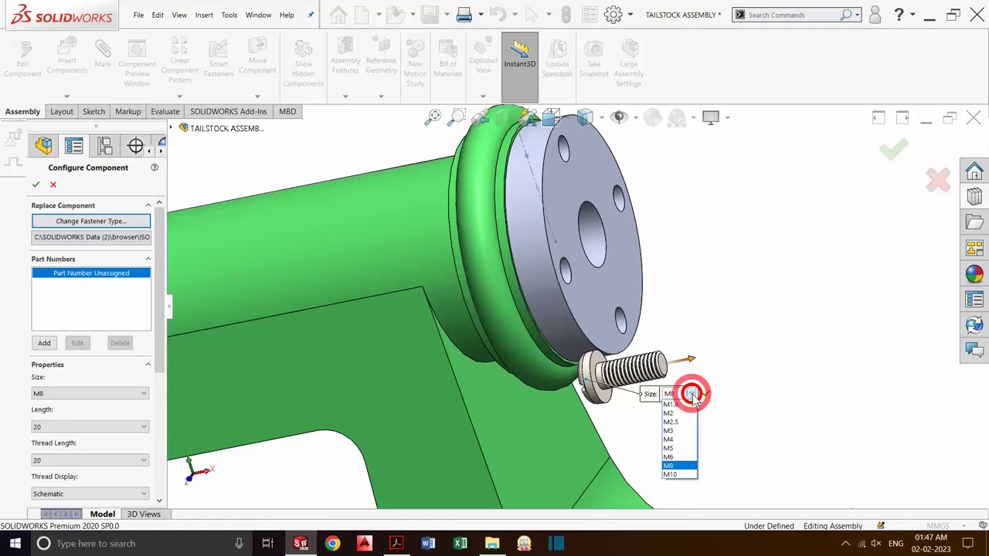
left_click(685, 467)
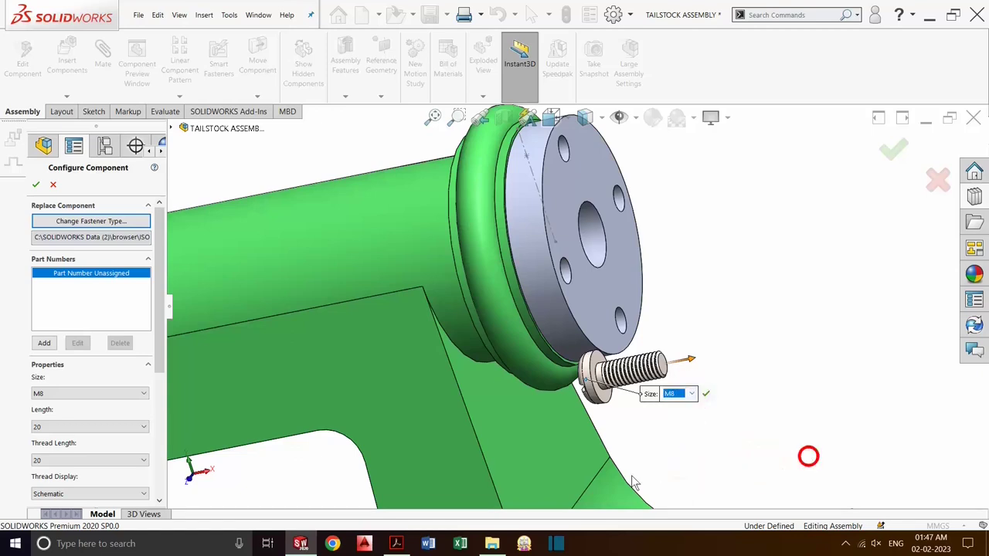
left_click(97, 429)
left_click(81, 464)
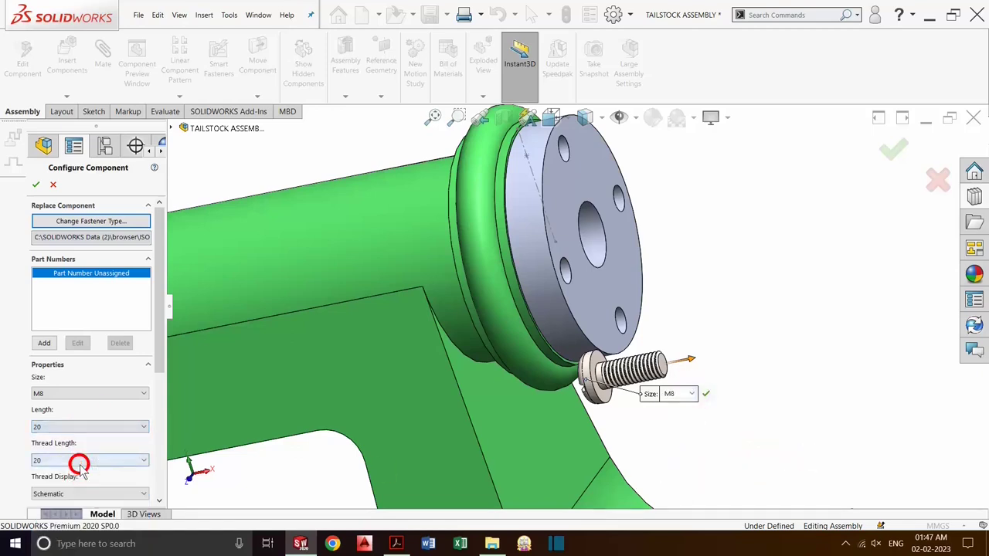
left_click(707, 392)
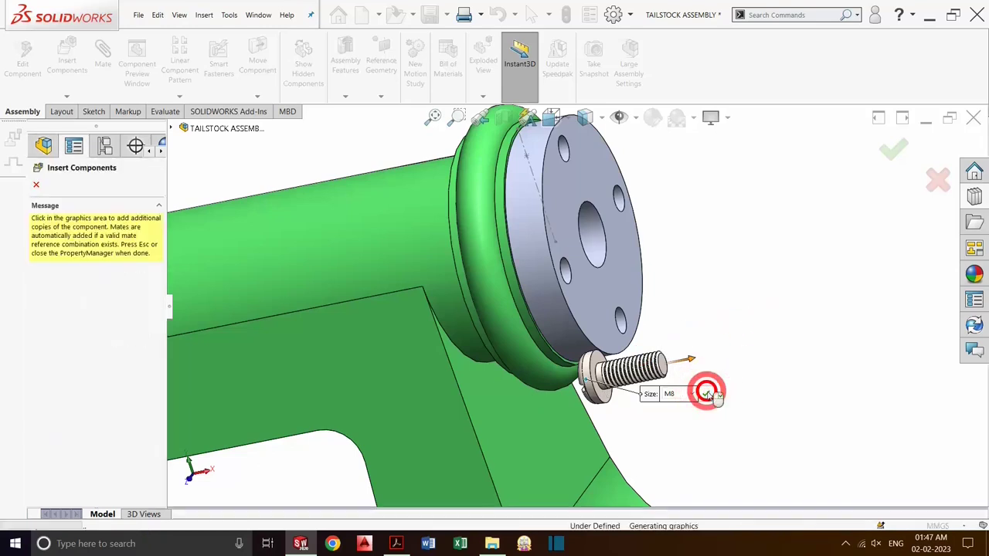
middle_click_drag(706, 392, 647, 312)
Step: Place the M8 × 20 screws in the lower-right, upper-left, top and right flange holes
left_click(634, 323)
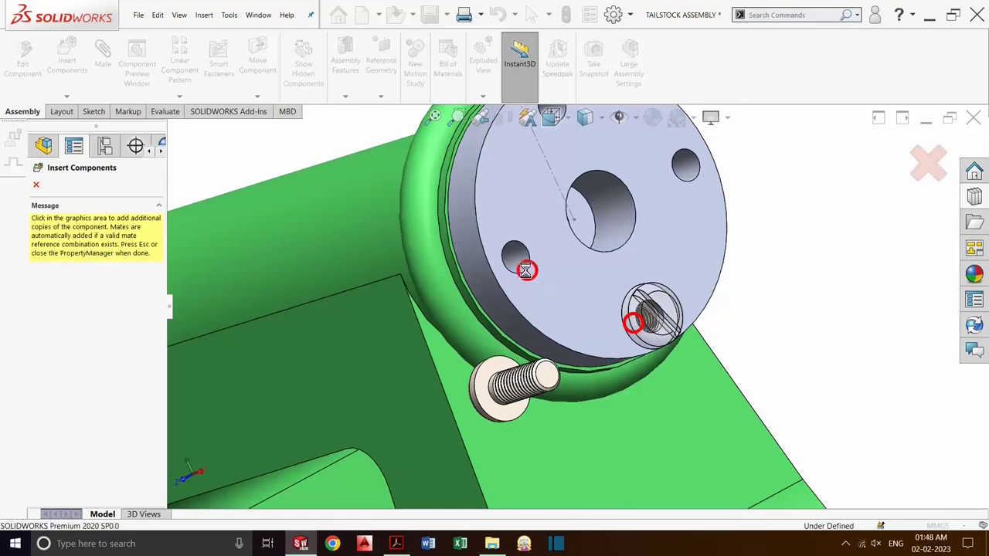
left_click(571, 309)
scroll(572, 302, "up", 3)
scroll(589, 247, "down", 3)
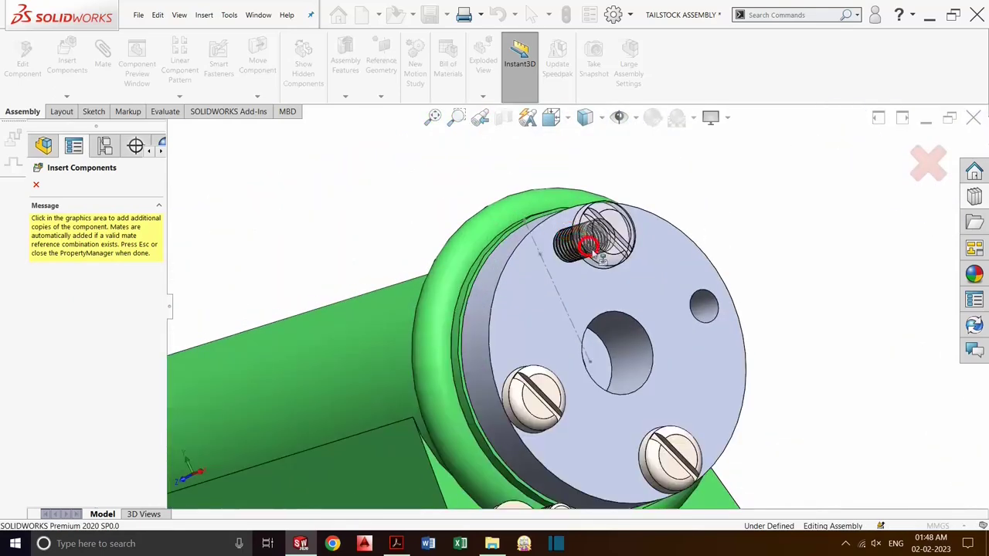
scroll(589, 247, "down", 1)
left_click(676, 317)
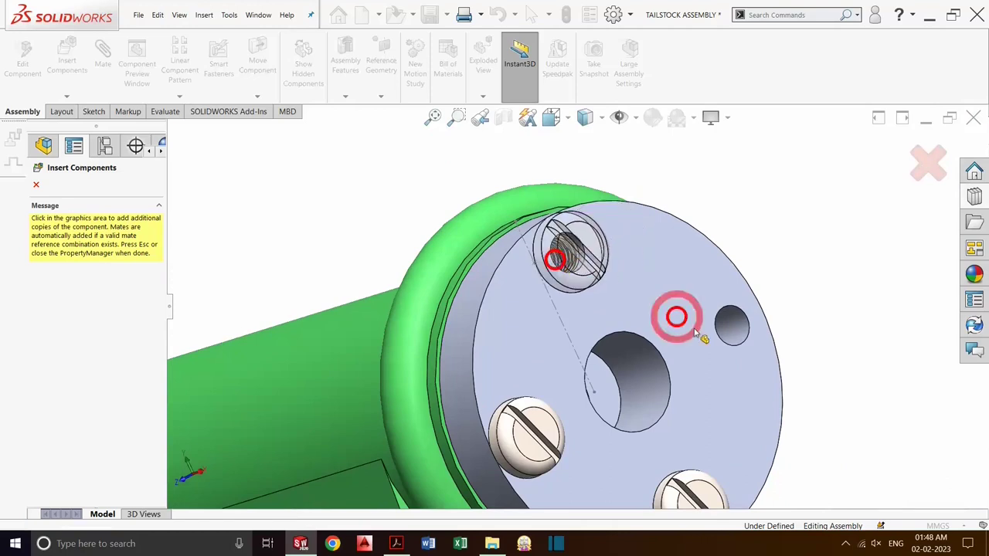
left_click(740, 329)
scroll(773, 332, "up", 1)
key("Escape")
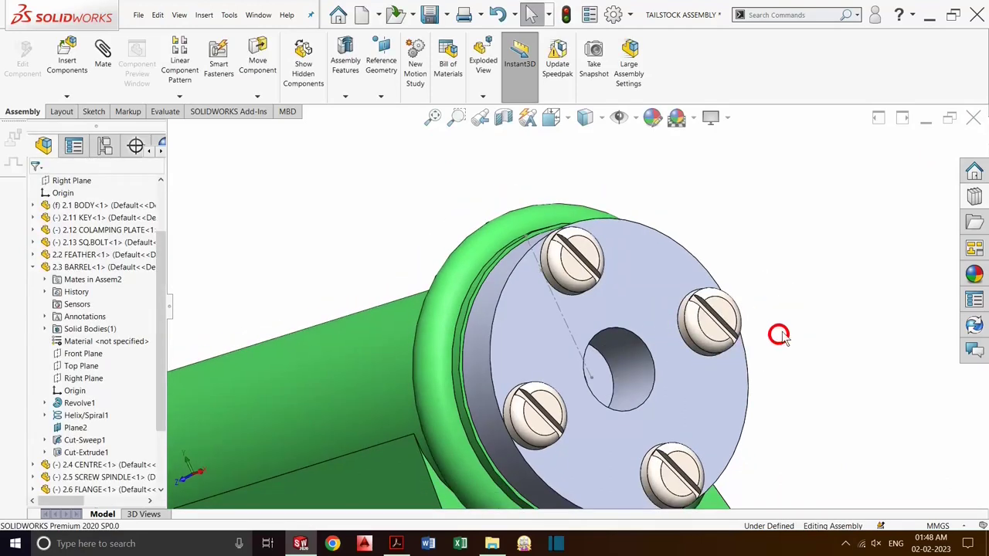
Step: Orbit the assembly and pick faces on the screw spindle and the key
scroll(779, 336, "up", 1)
middle_click_drag(560, 429, 531, 464)
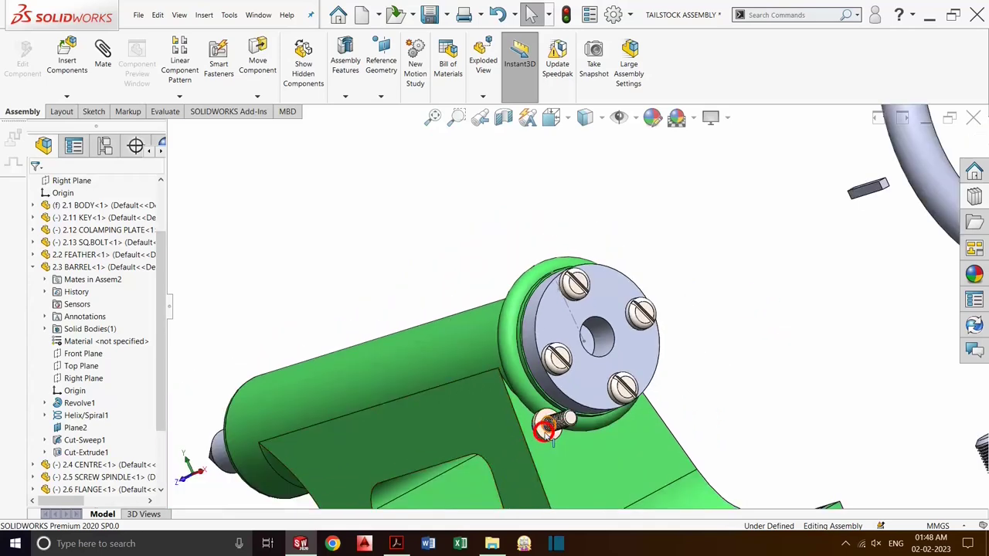
left_click(547, 429)
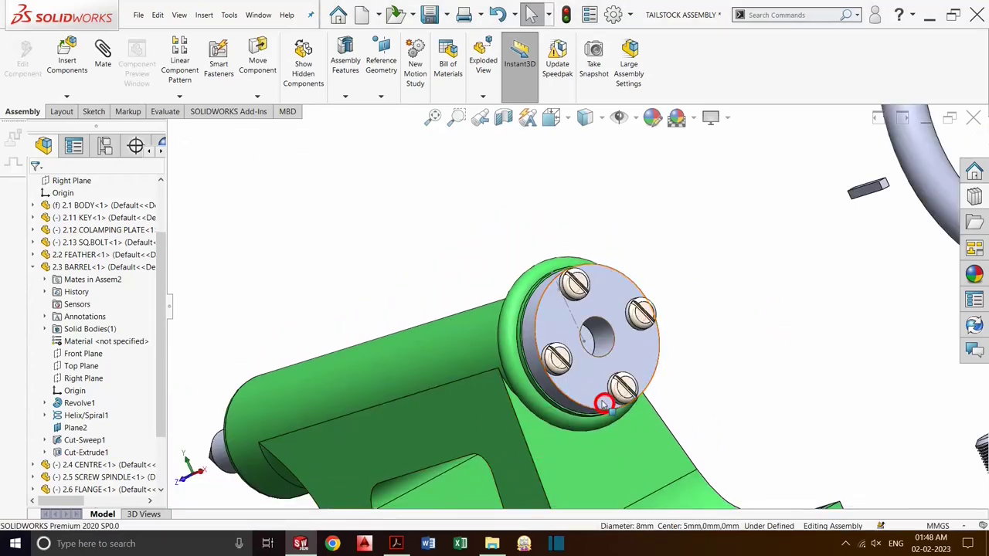
scroll(604, 403, "up", 2)
scroll(672, 224, "down", 3)
left_click(672, 225)
scroll(687, 269, "down", 2)
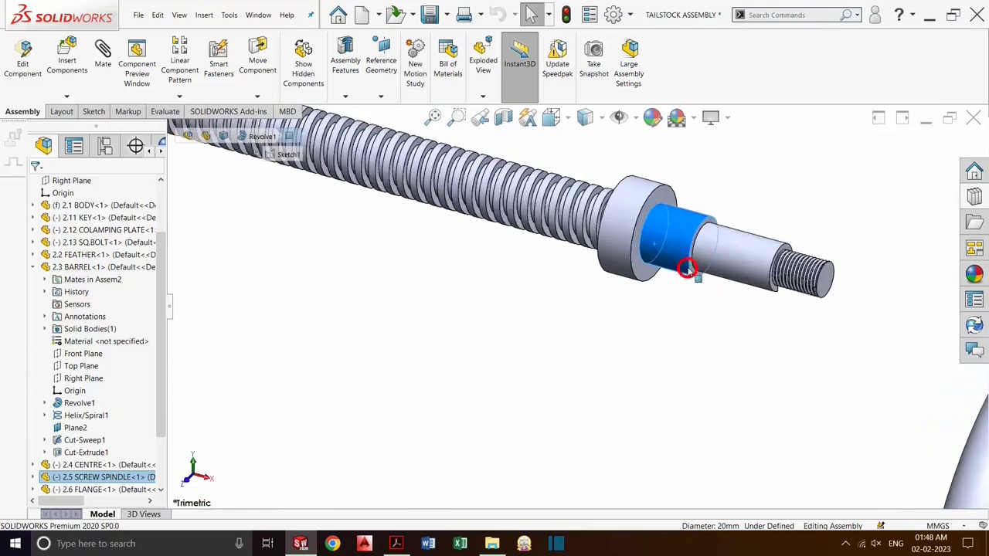
scroll(687, 268, "up", 2)
left_click(665, 503)
left_click(663, 476)
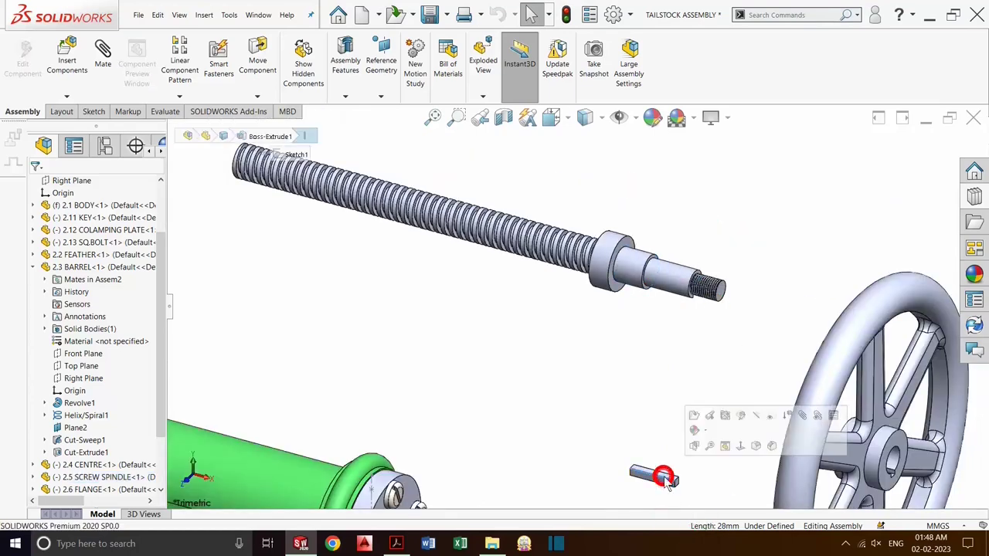
left_click(702, 287)
scroll(531, 327, "down", 3)
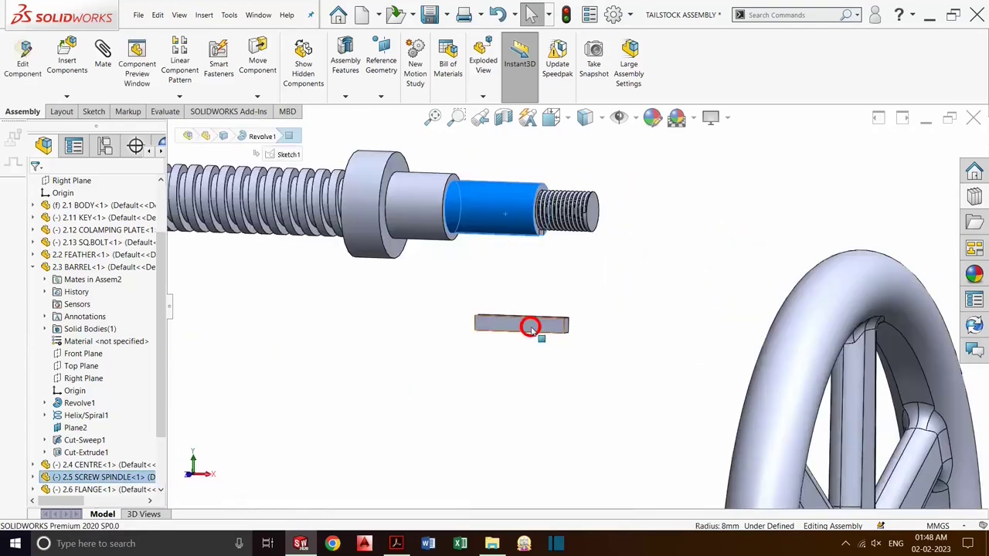
Step: Isolate the key with the screw spindle and zoom in on the spindle's slot face
left_click(530, 328)
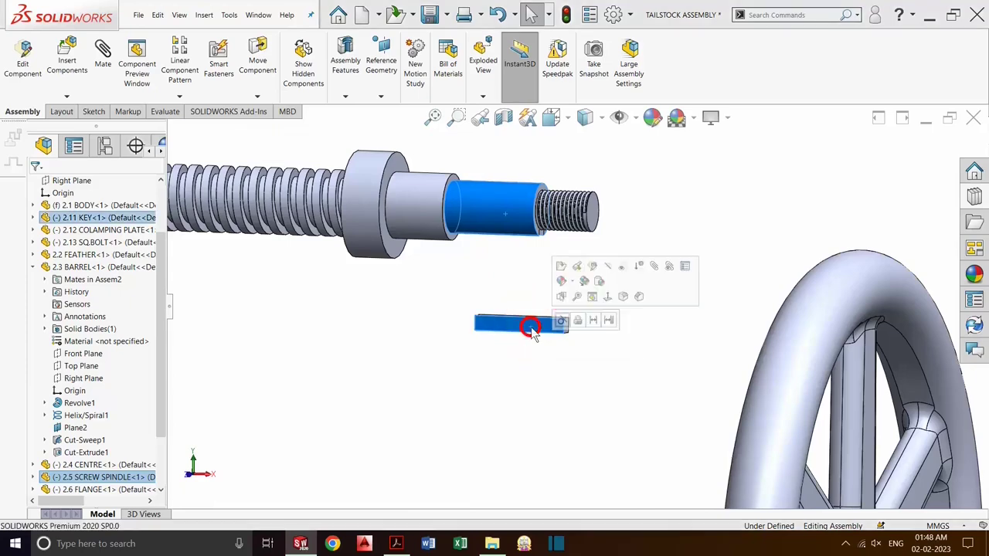
right_click(530, 328)
left_click(581, 341)
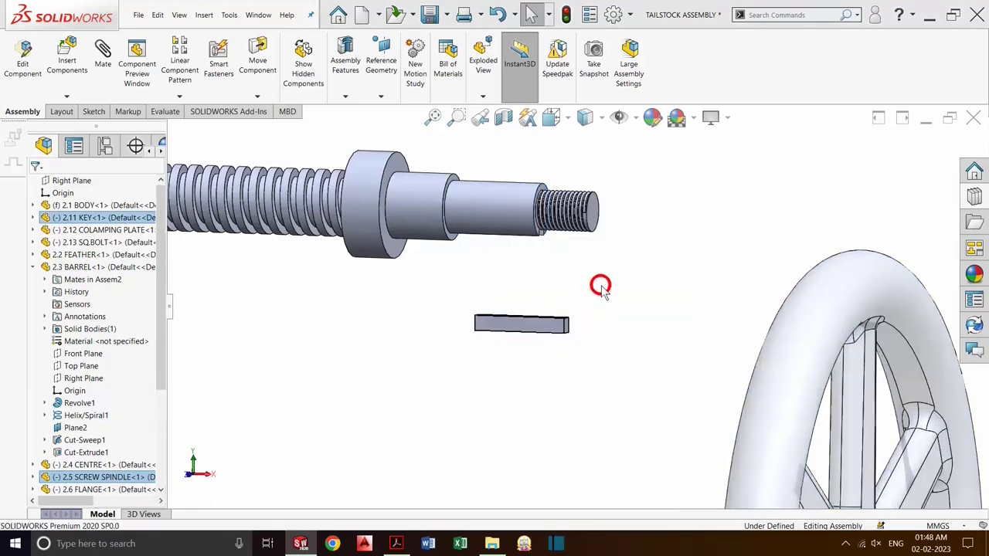
scroll(503, 223, "down", 2)
scroll(510, 240, "down", 2)
scroll(508, 240, "down", 2)
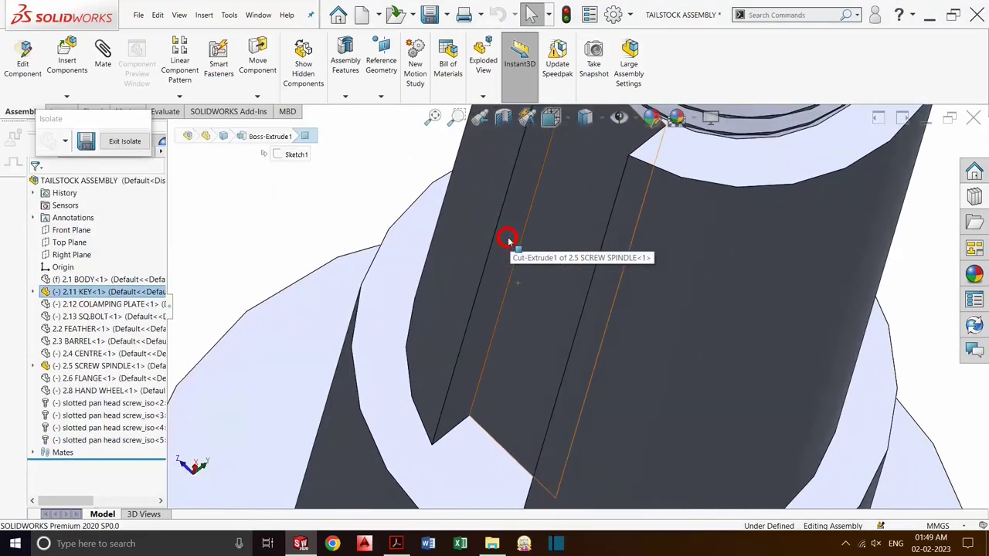
left_click(506, 232)
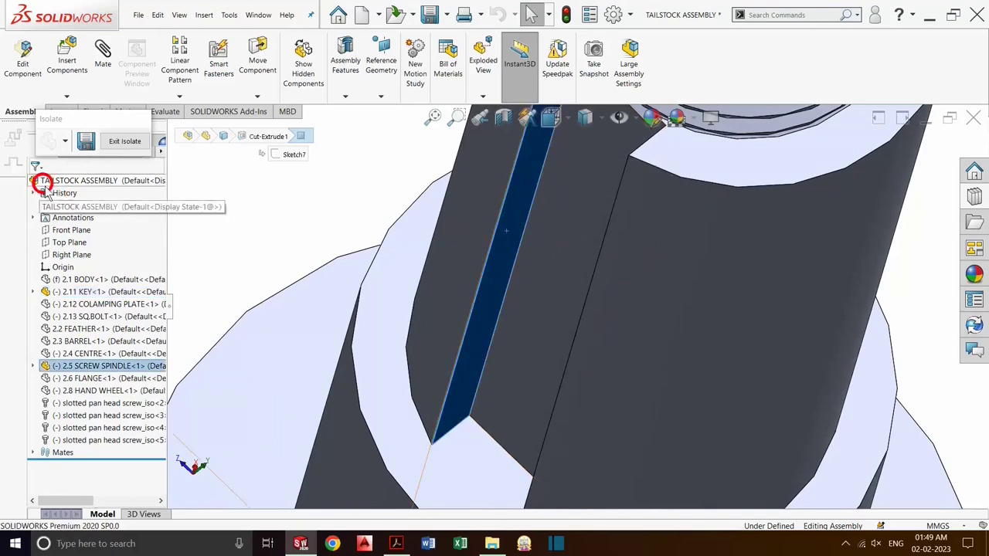
Step: Mate the key's side face coincident with the spindle slot face
left_click(103, 58)
left_click(590, 382)
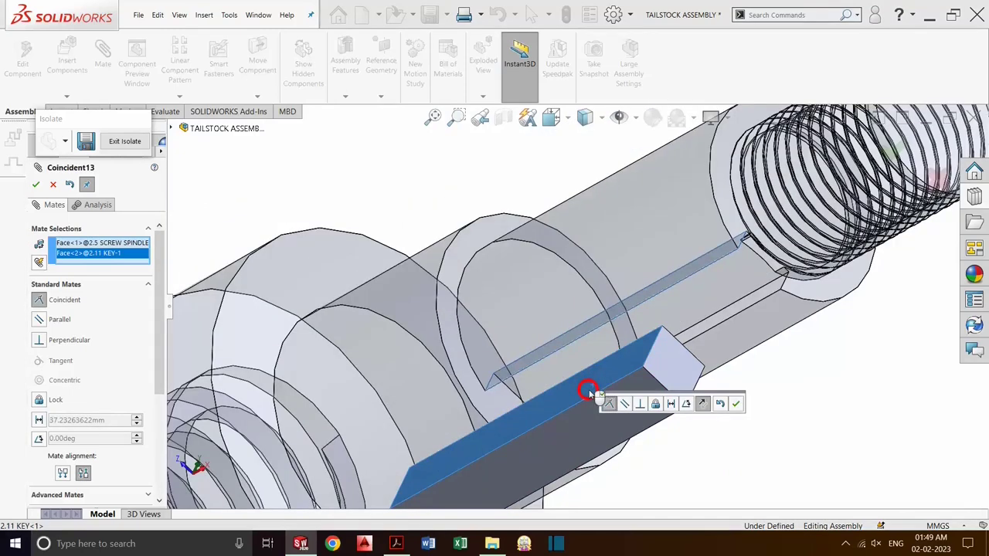
left_click(94, 376)
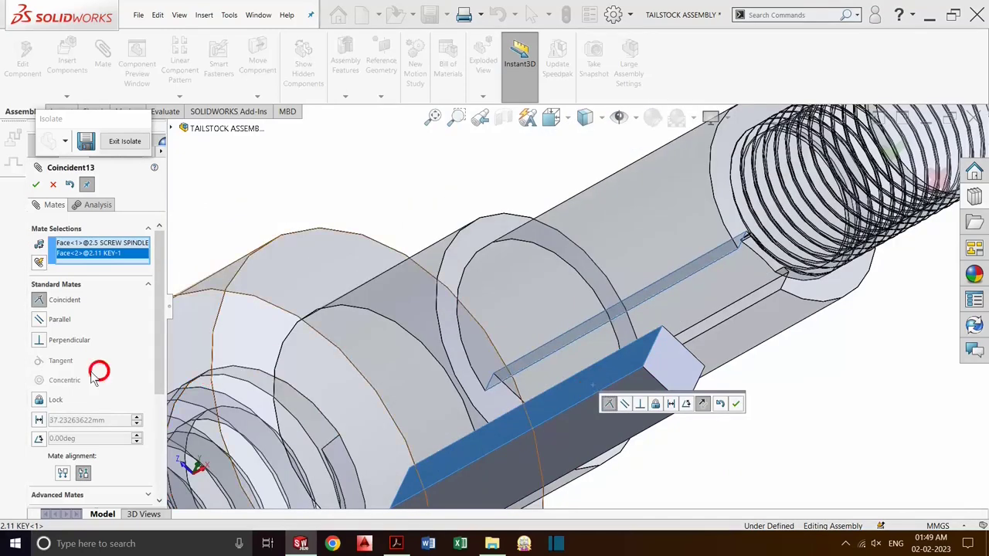
left_click(35, 185)
Step: Add a second coincident mate between another key face and the matching spindle slot face
scroll(613, 392, "down", 1)
scroll(692, 396, "down", 1)
scroll(680, 388, "down", 1)
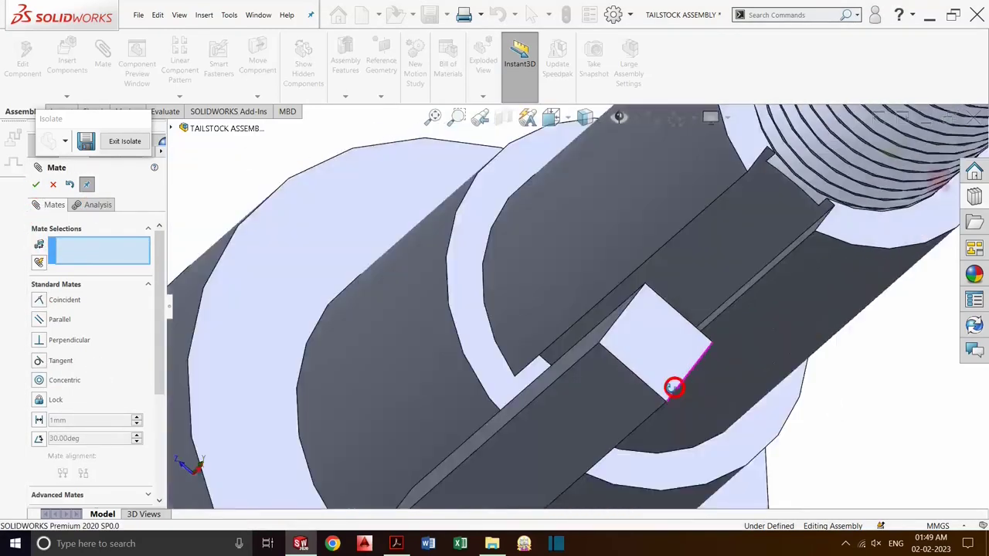
scroll(657, 393, "down", 2)
scroll(641, 414, "down", 2)
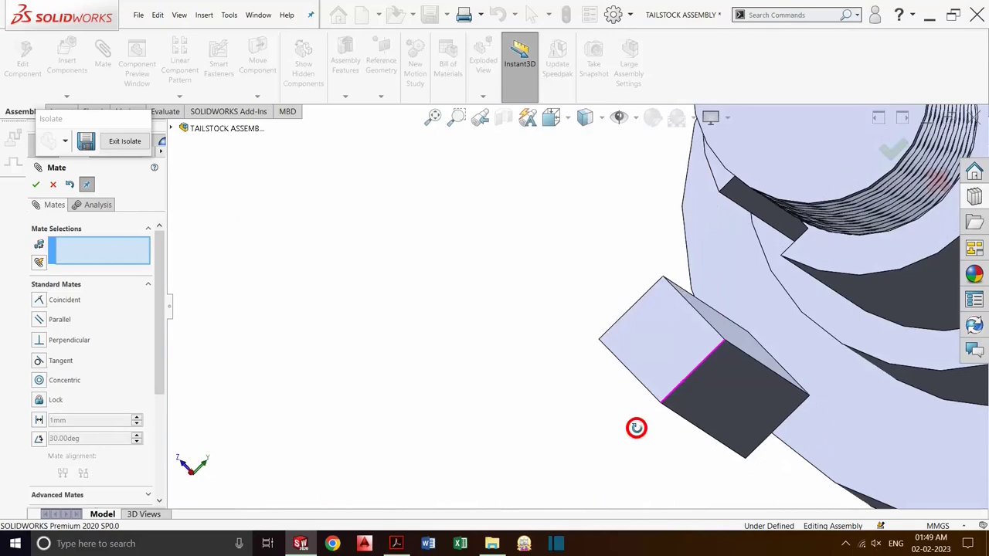
left_click(722, 328)
mouse_move(762, 364)
middle_mouse_down()
mouse_move(796, 345)
mouse_move(777, 336)
mouse_move(724, 371)
mouse_move(782, 284)
middle_mouse_up()
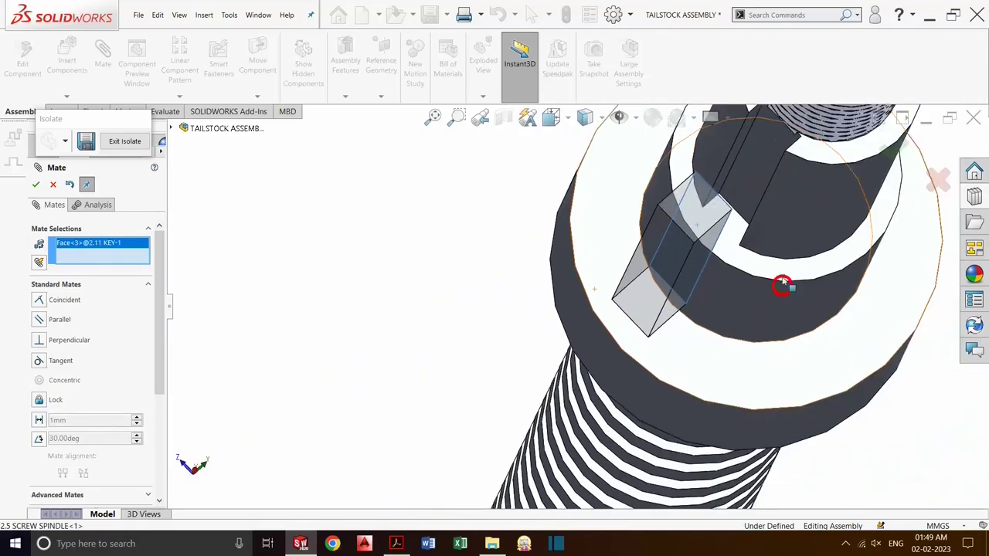
left_click(751, 195)
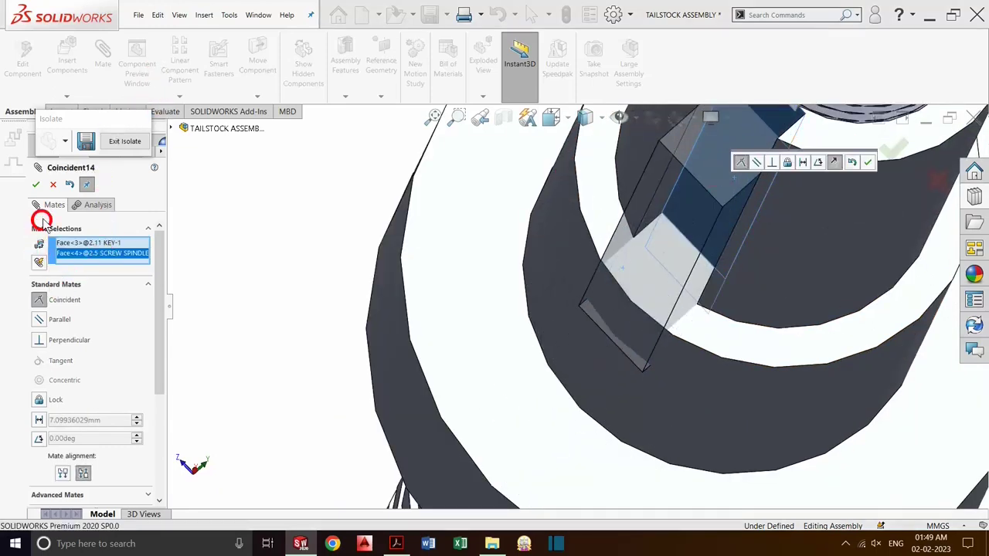
left_click(36, 187)
Step: Make the key's end face coincident with the spindle's ring face
scroll(470, 317, "up", 3)
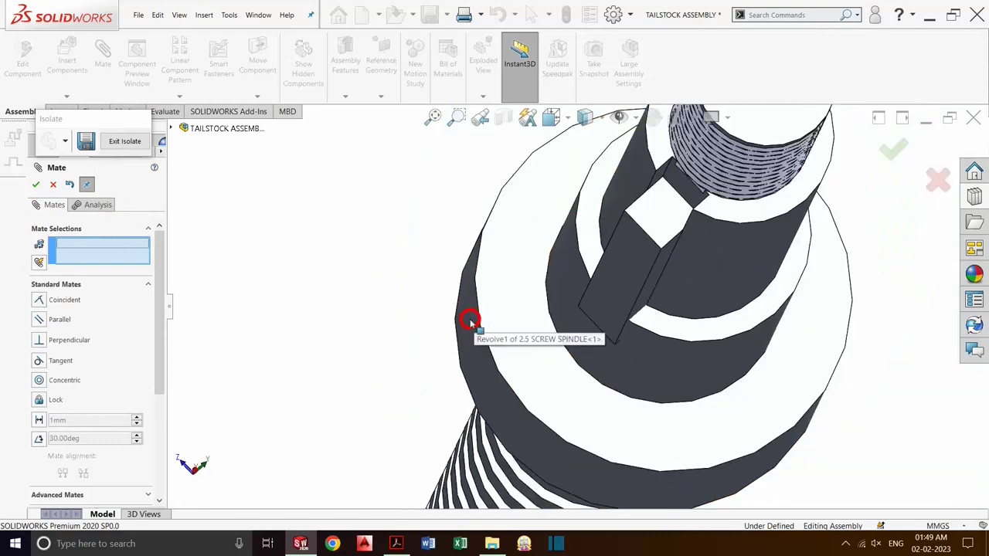
scroll(470, 318, "up", 2)
scroll(669, 240, "down", 3)
scroll(662, 227, "down", 2)
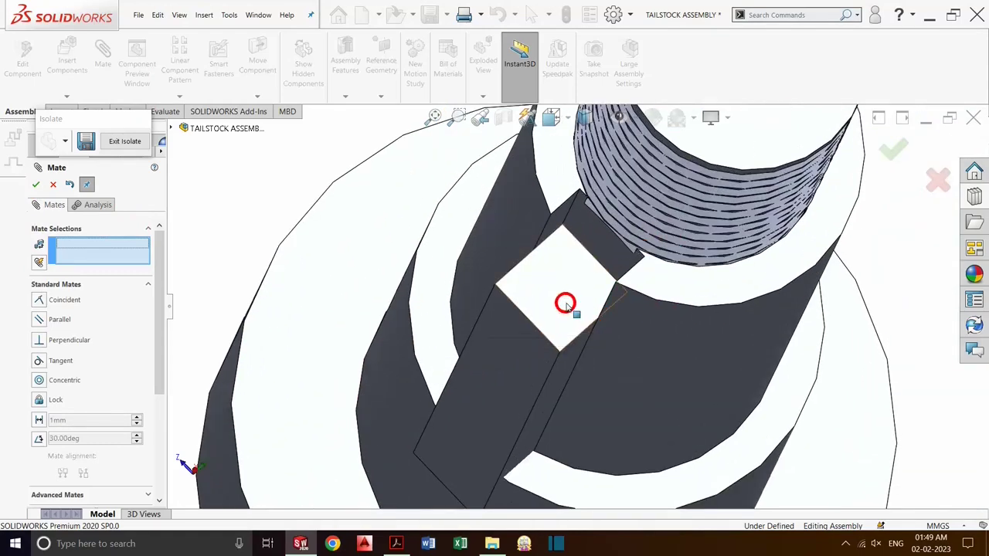
left_click(565, 303)
left_click(683, 282)
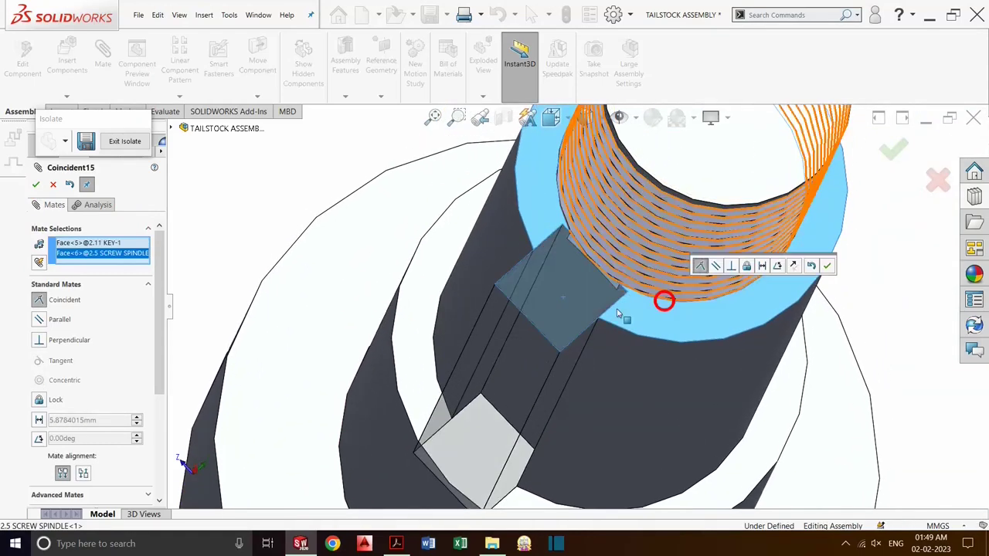
left_click(35, 186)
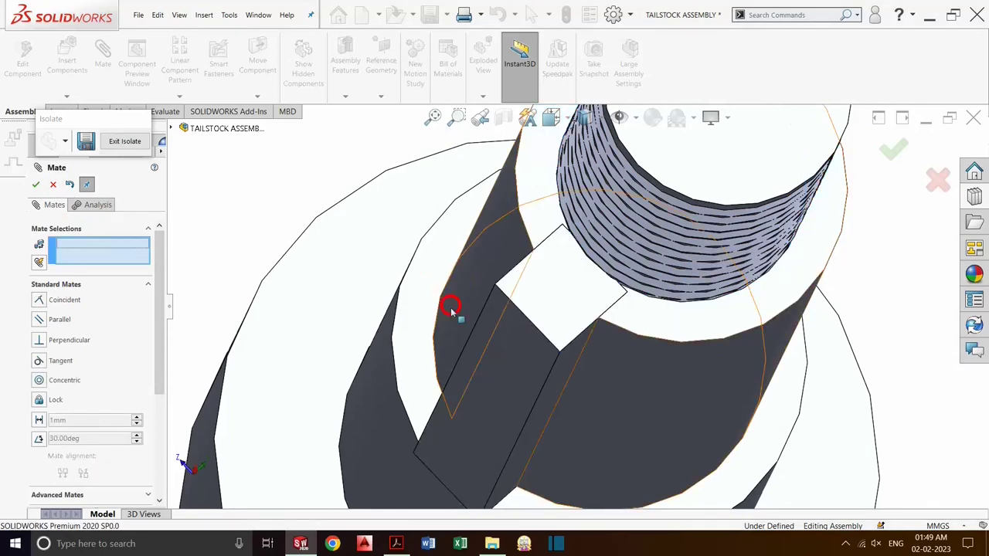
scroll(448, 313, "up", 2)
scroll(438, 318, "up", 2)
scroll(438, 315, "up", 2)
Step: Mate the 2.5 SCREW SPINDLE collar edge coincident with the 2.6 FLANGE centre hole edge
key("Escape")
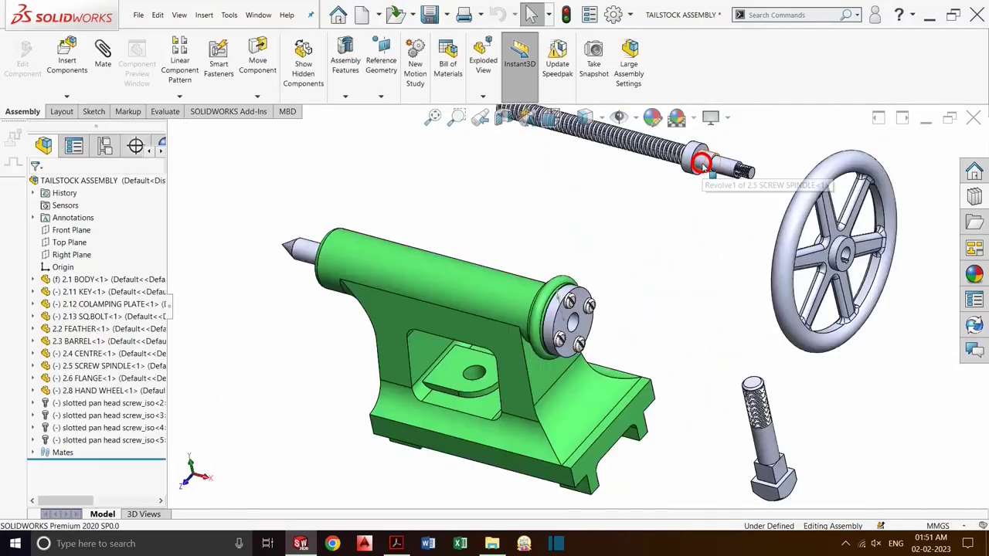
scroll(701, 159, "down", 4)
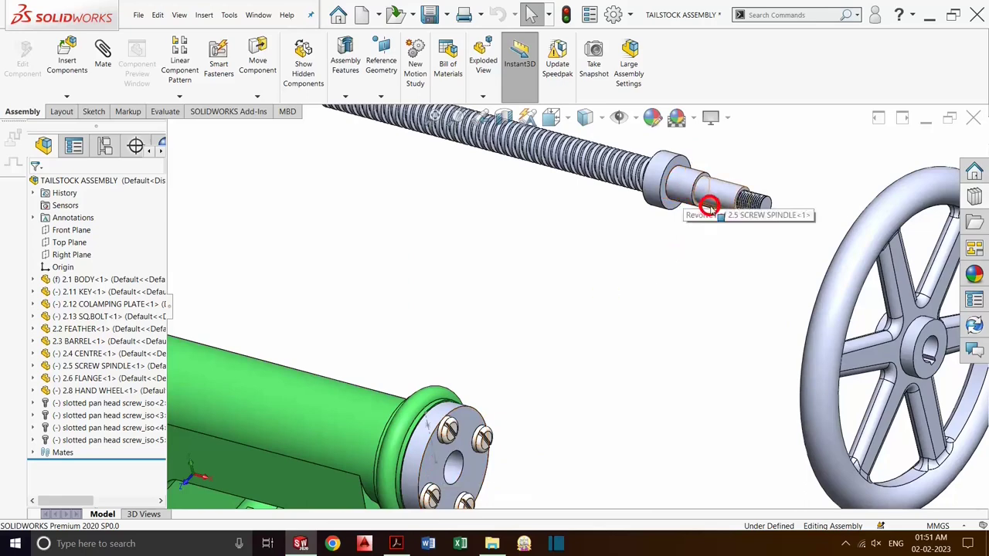
scroll(697, 232, "up", 1)
scroll(729, 211, "down", 2)
scroll(640, 194, "down", 2)
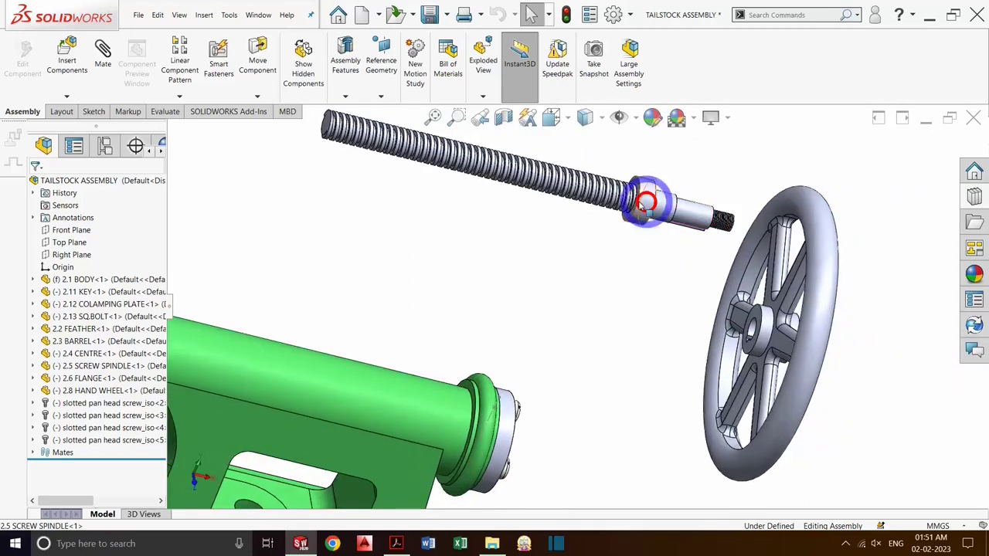
scroll(640, 214, "down", 3)
scroll(583, 247, "down", 3)
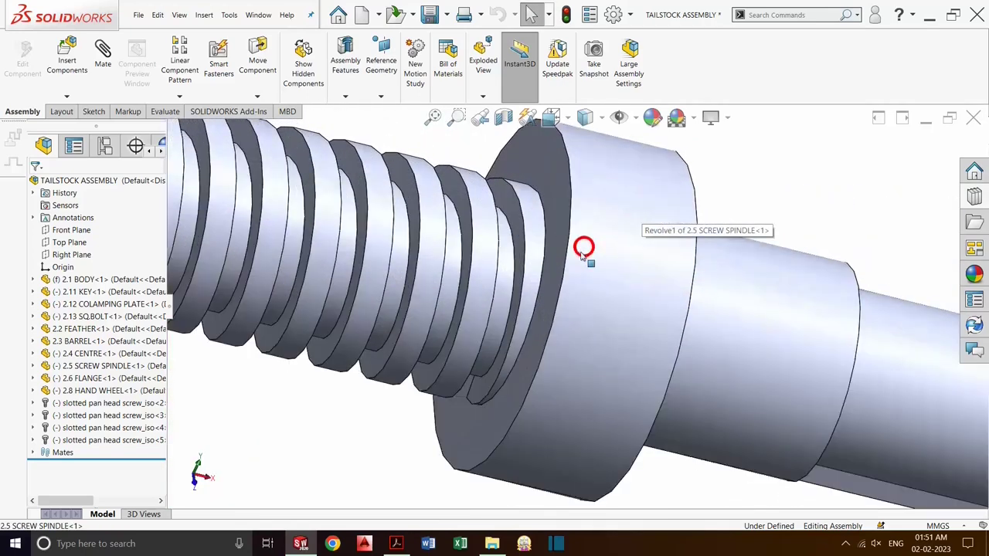
left_click(542, 271)
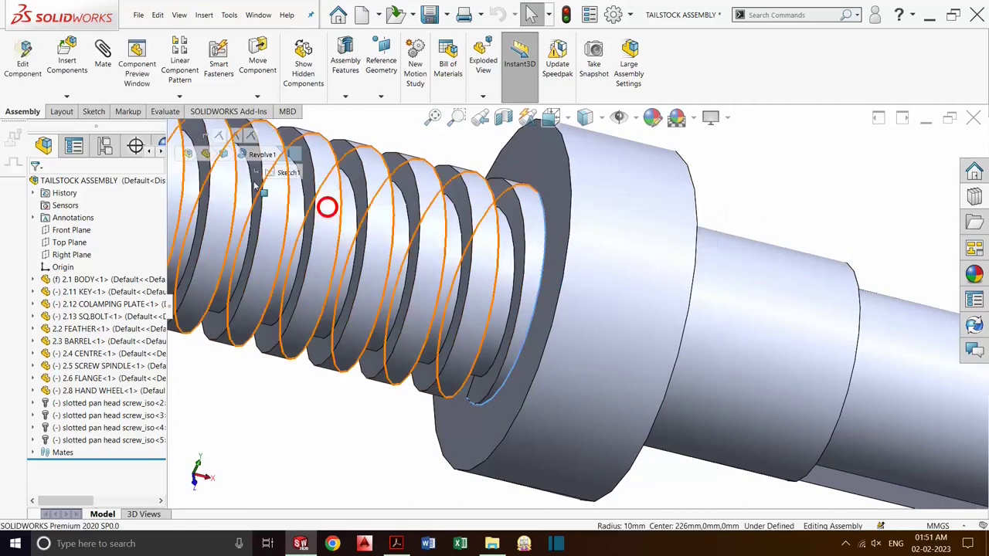
left_click(103, 56)
scroll(407, 176, "up", 5)
scroll(415, 178, "up", 3)
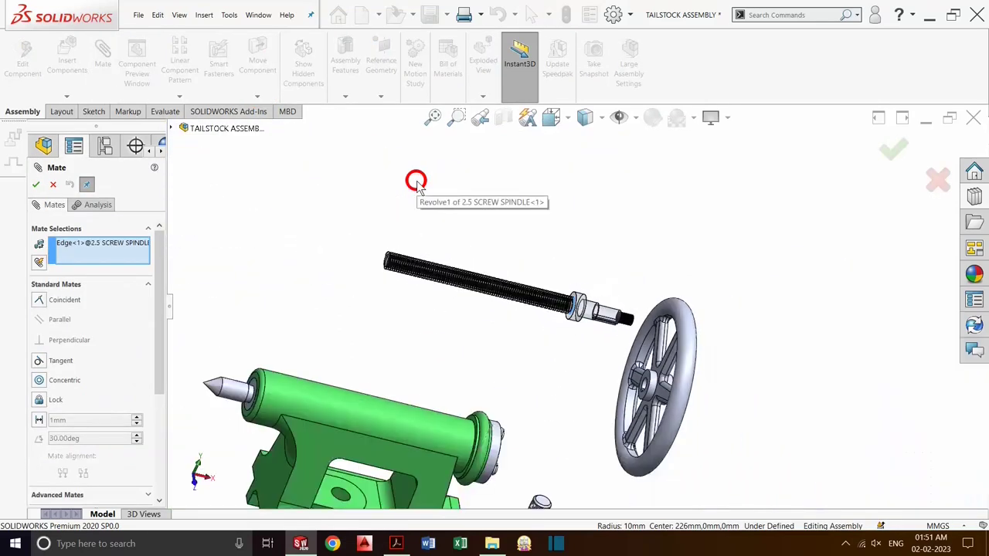
middle_click_drag(439, 430, 386, 415)
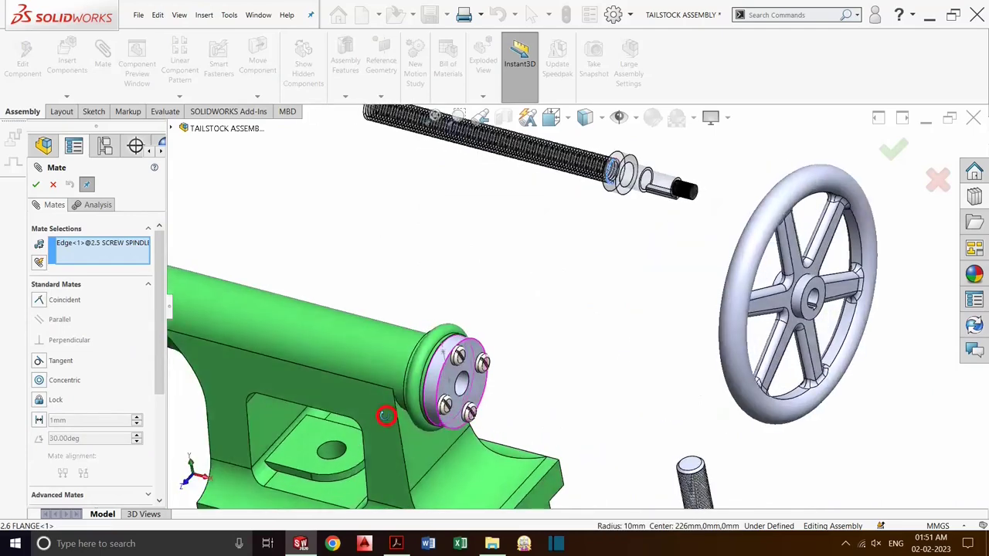
scroll(472, 393, "down", 3)
scroll(564, 348, "down", 3)
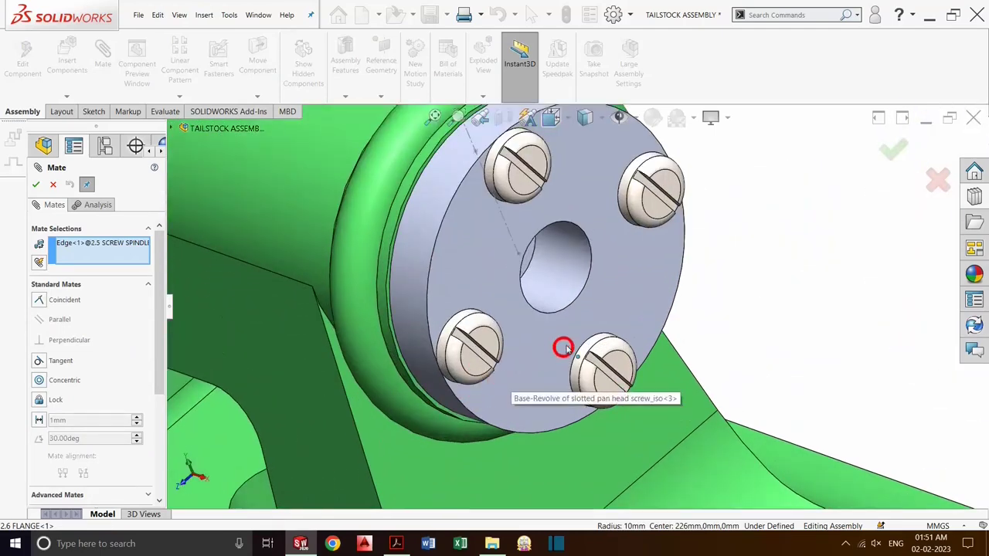
left_click(550, 310)
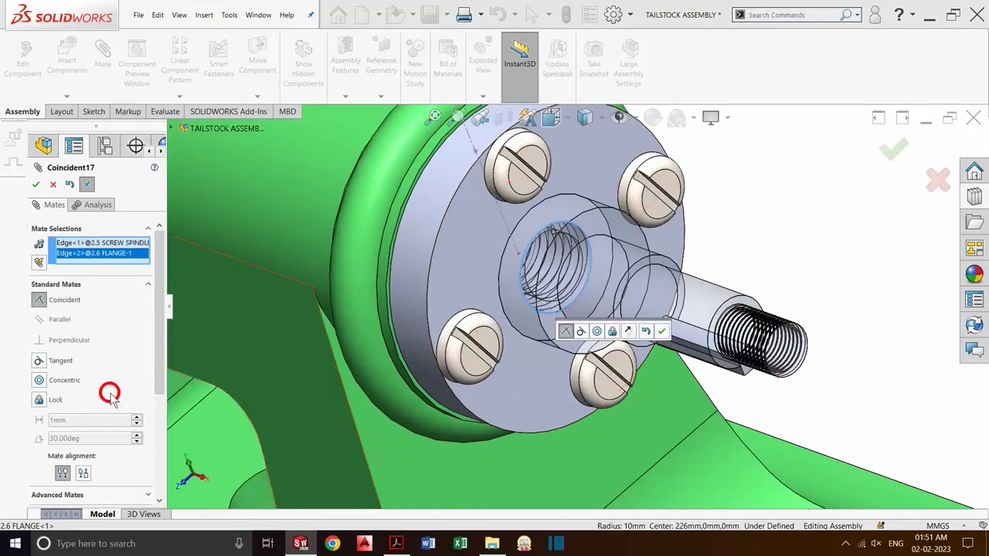
left_click(35, 184)
key("f")
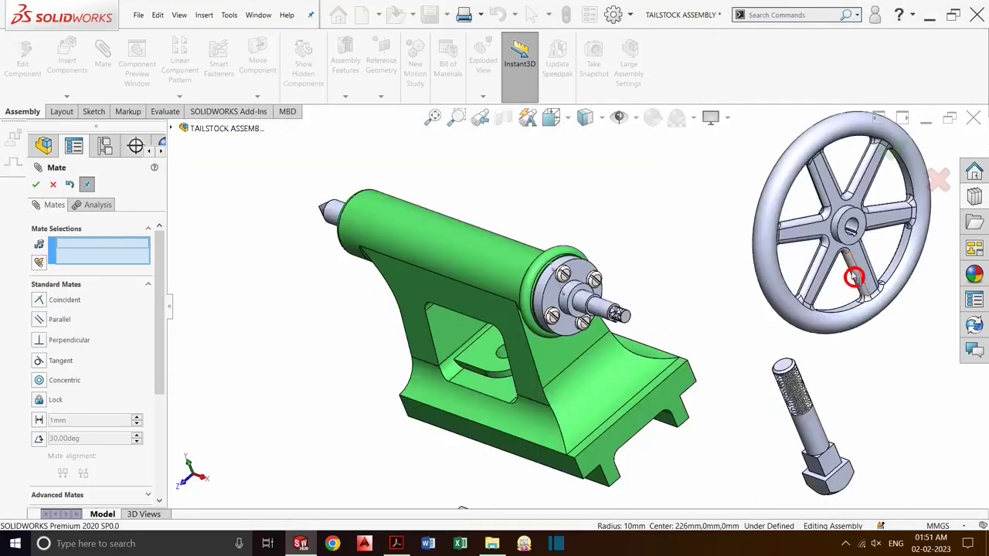
scroll(854, 266, "down", 5)
Step: Make the hand wheel bore concentric with the screw spindle's shoulder
key("Escape")
scroll(665, 232, "down", 3)
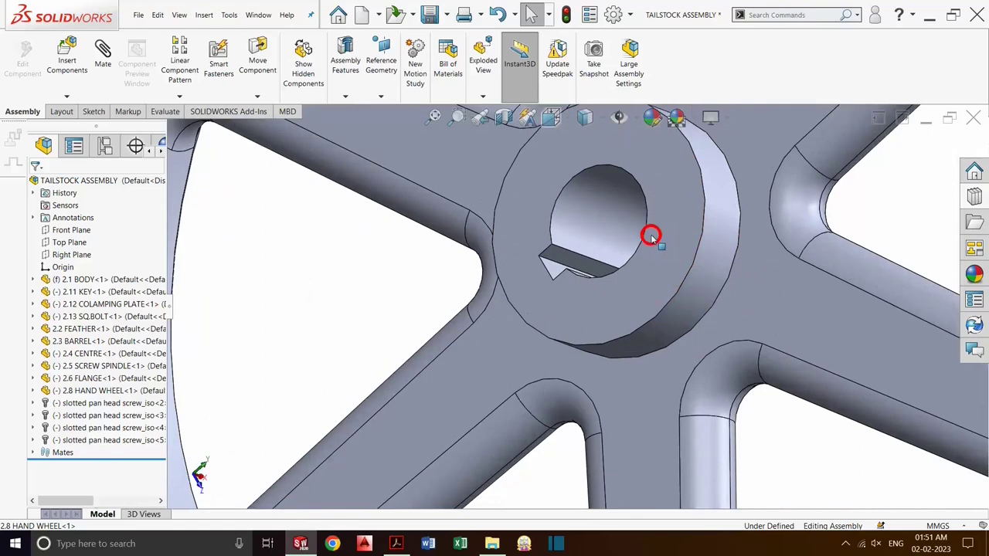
left_click(644, 233)
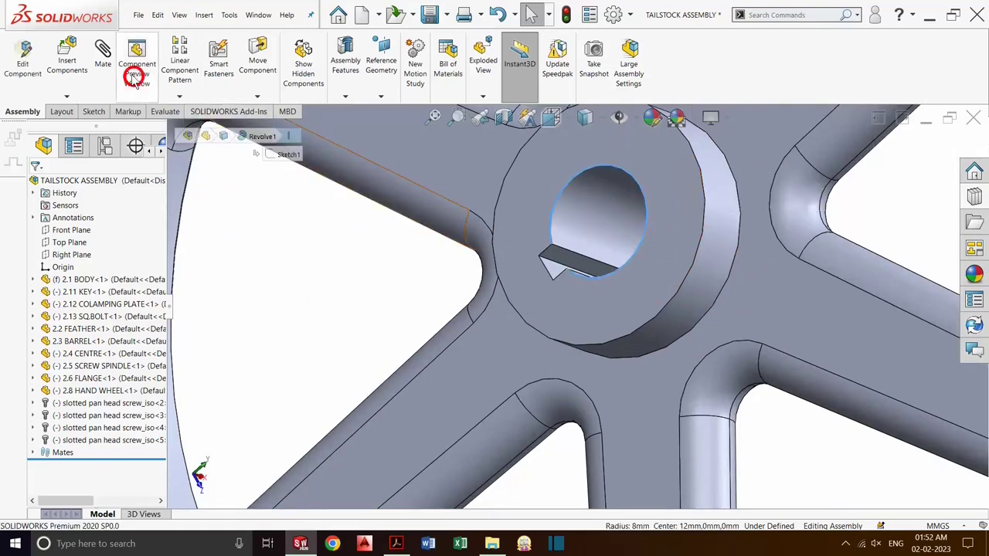
key("m")
scroll(523, 201, "up", 5)
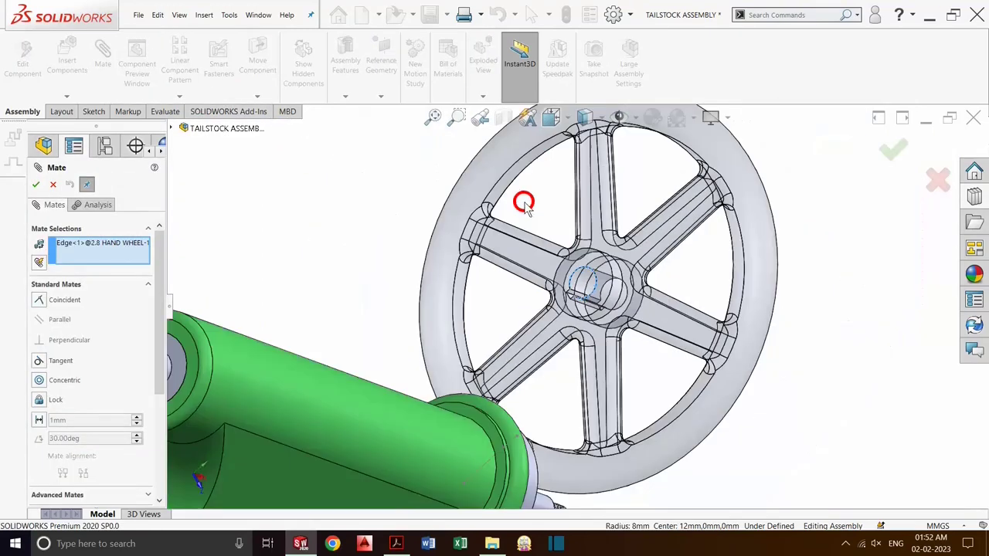
scroll(525, 204, "up", 2)
scroll(608, 387, "up", 2)
mouse_move(593, 387)
middle_mouse_down()
mouse_move(541, 380)
mouse_move(490, 391)
middle_mouse_up()
scroll(515, 364, "down", 3)
scroll(558, 350, "down", 3)
scroll(558, 350, "down", 3)
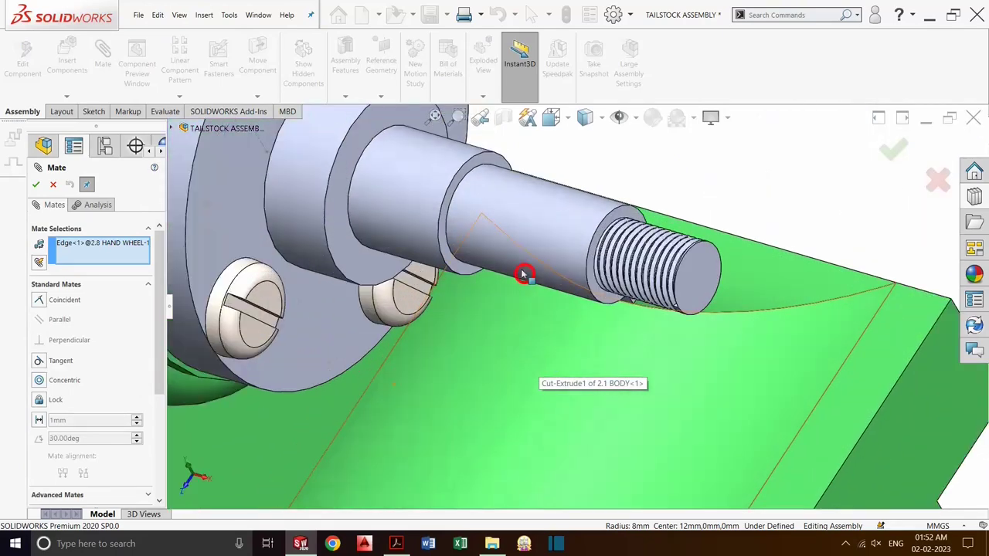
left_click(446, 196)
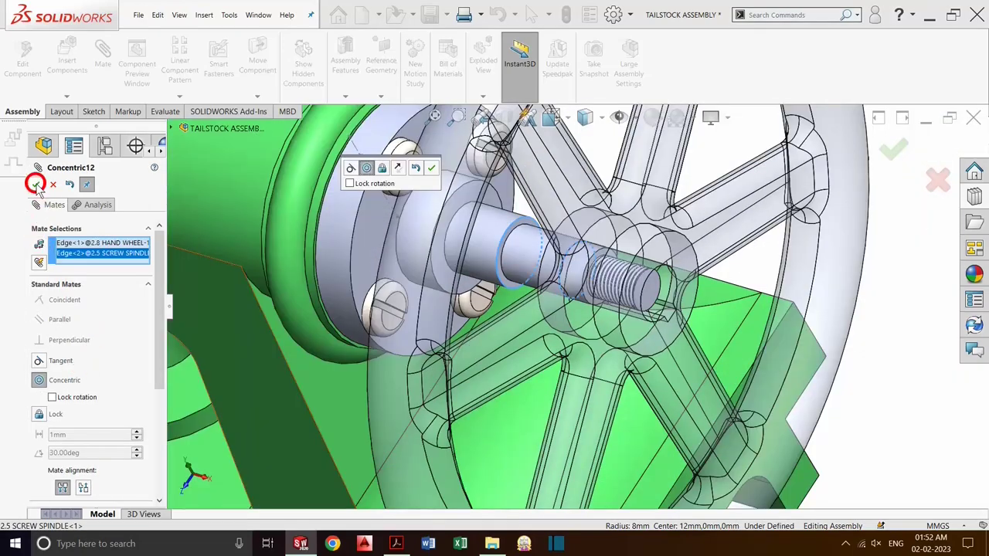
left_click(35, 184)
Step: Butt the hand wheel hub face against the spindle face with a coincident mate
mouse_move(579, 335)
middle_mouse_down()
mouse_move(580, 327)
mouse_move(616, 338)
mouse_move(529, 304)
middle_mouse_up()
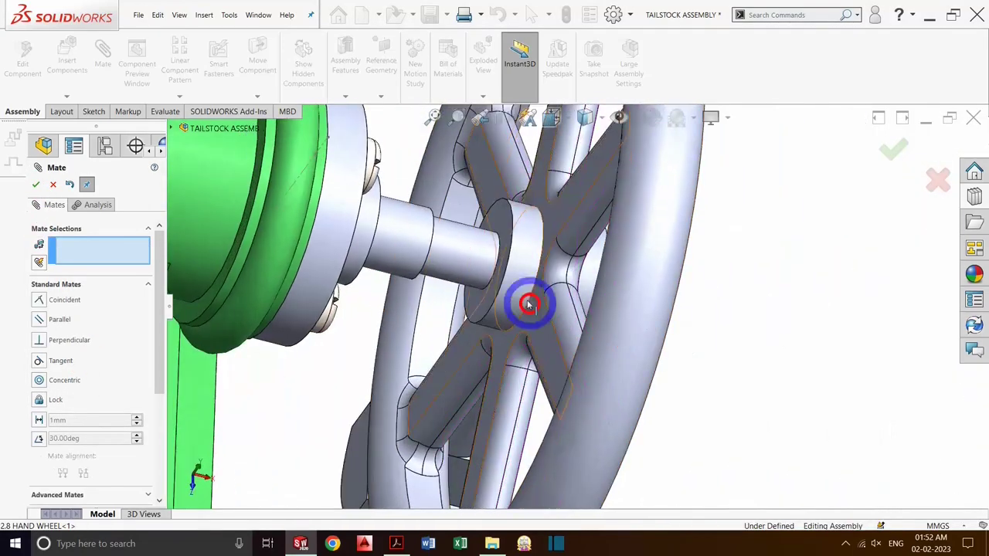
scroll(475, 283, "down", 3)
scroll(563, 283, "down", 3)
scroll(566, 266, "down", 2)
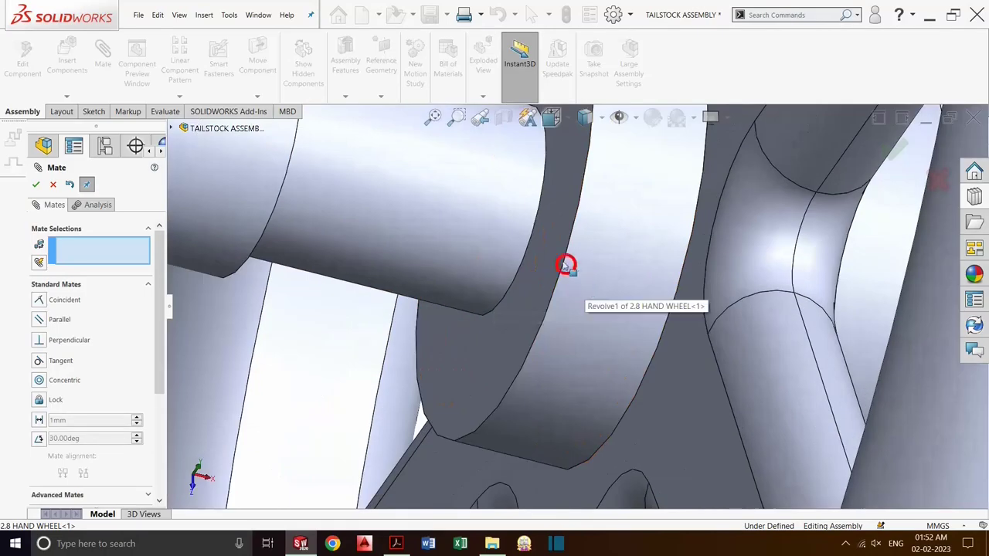
left_click(551, 253)
scroll(526, 309, "up", 2)
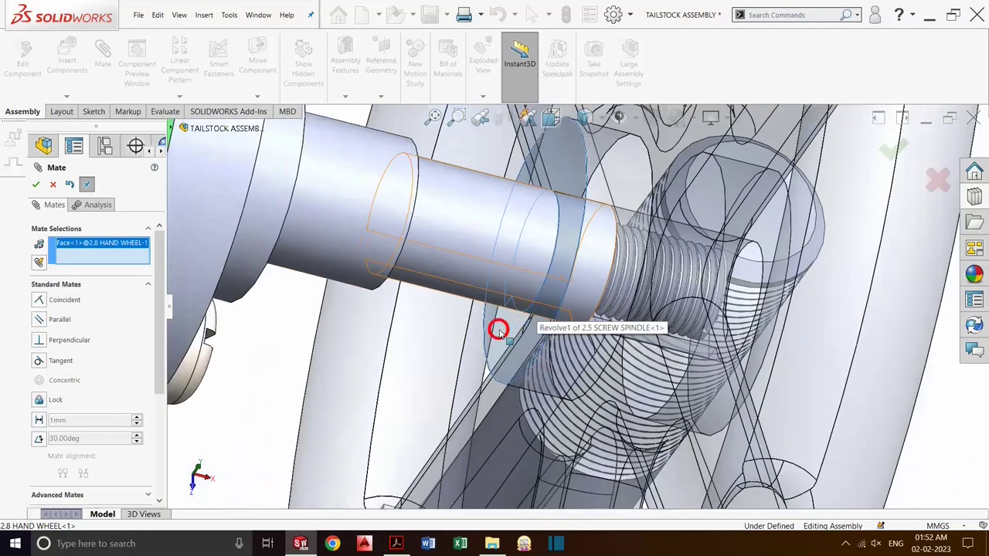
mouse_move(498, 331)
middle_mouse_down()
mouse_move(435, 340)
mouse_move(376, 291)
middle_mouse_up()
scroll(348, 283, "down", 3)
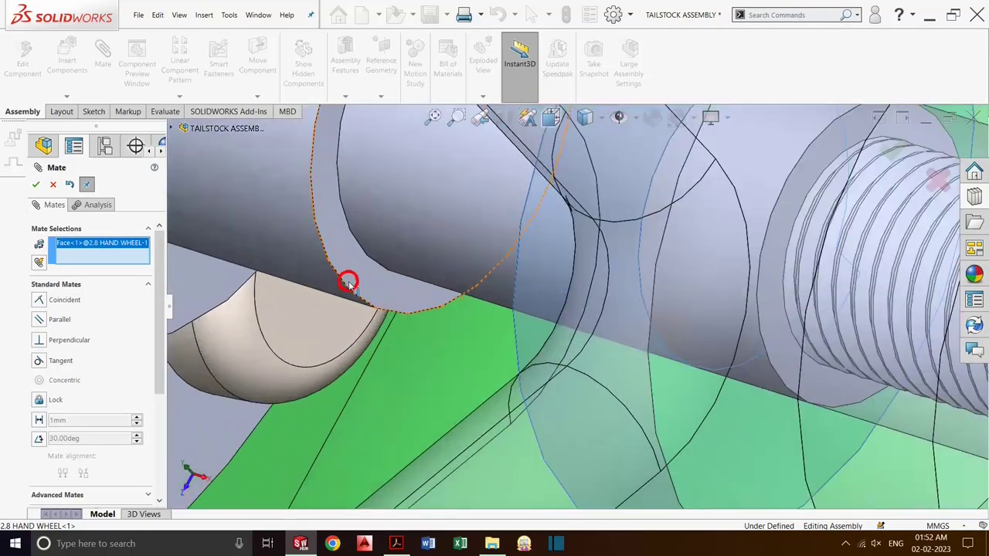
left_click(350, 270)
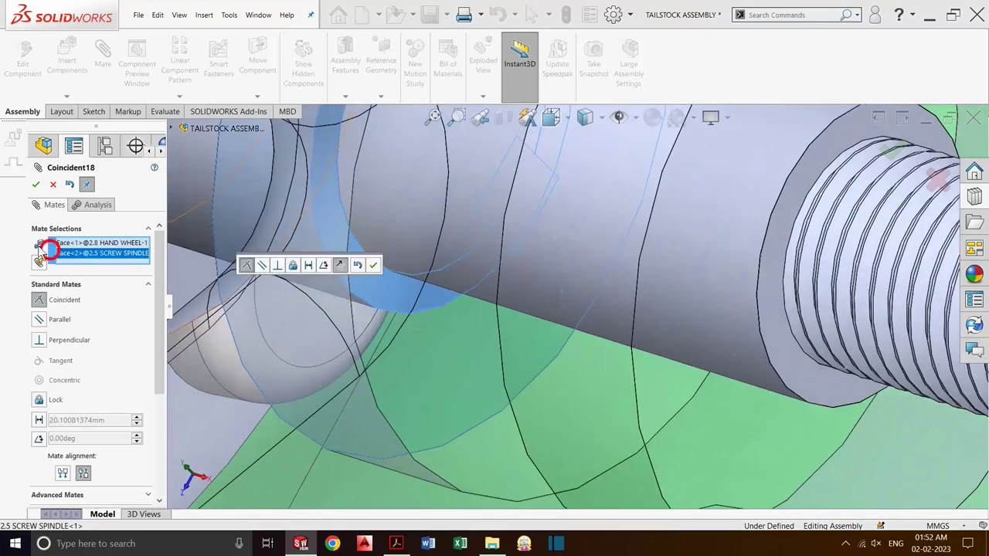
left_click(36, 186)
Step: Switch the model to the standard Trimetric view
scroll(304, 314, "up", 2)
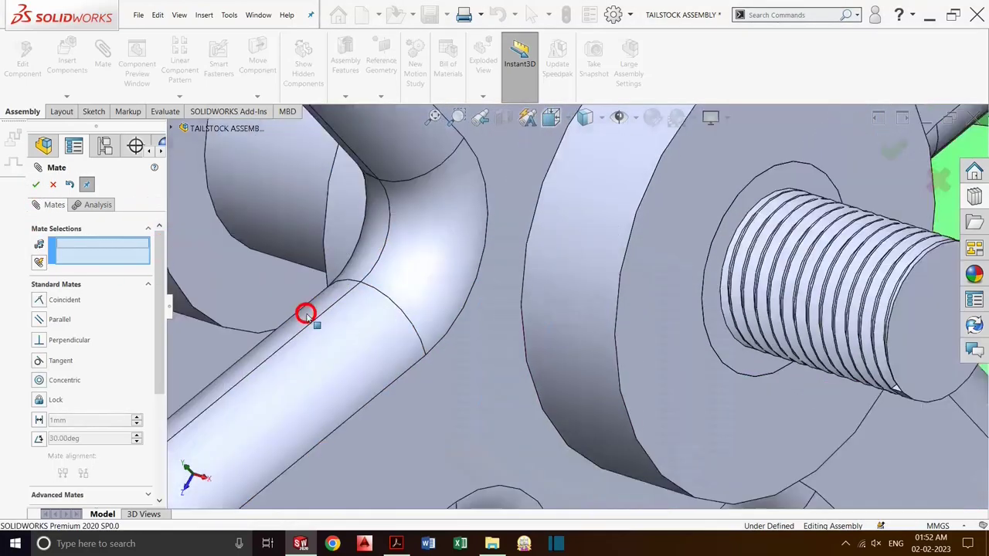
middle_click_drag(304, 314, 579, 309)
scroll(571, 307, "down", 3)
scroll(570, 308, "up", 1)
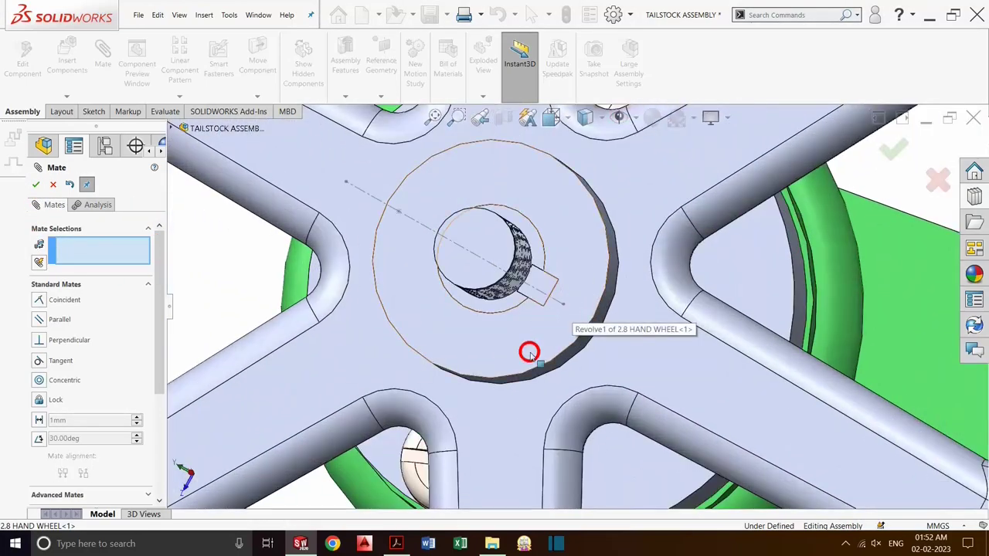
scroll(530, 348, "up", 1)
scroll(534, 337, "up", 2)
key("space")
scroll(852, 298, "up", 3)
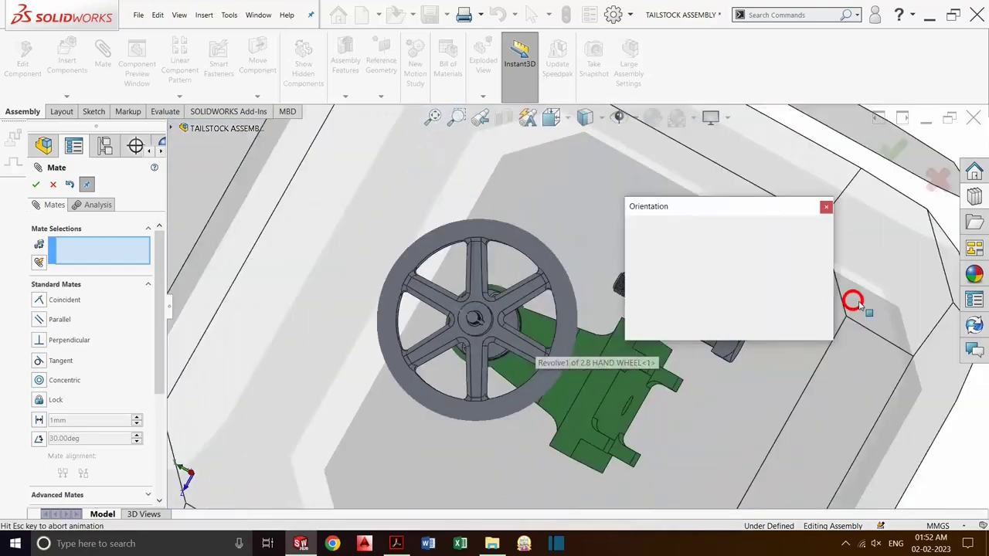
scroll(345, 254, "up", 2)
left_click(808, 279)
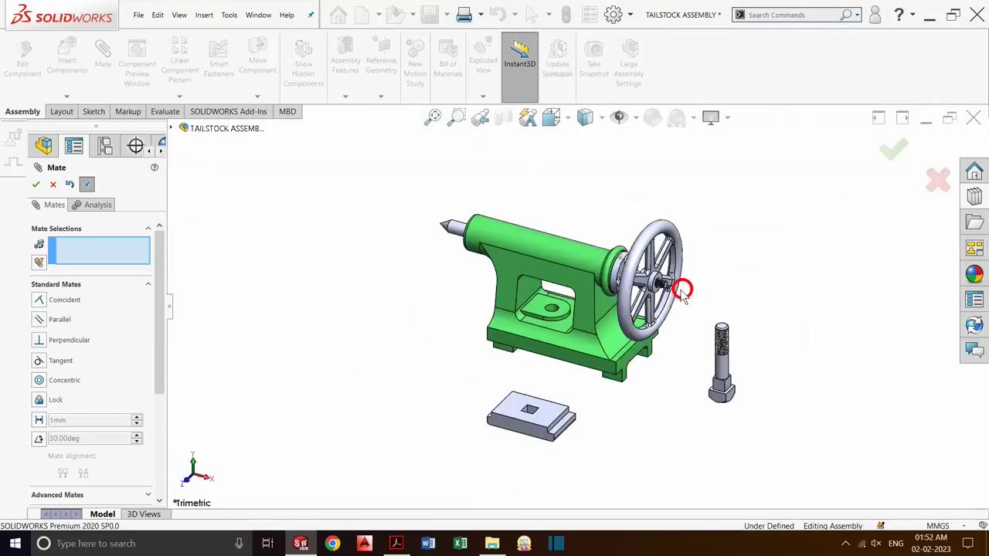
scroll(672, 293, "down", 2)
scroll(657, 309, "down", 1)
scroll(501, 412, "up", 2)
Step: Mate a square bolt edge coincident with the clamping plate's square hole edge
key("Escape")
scroll(709, 270, "down", 5)
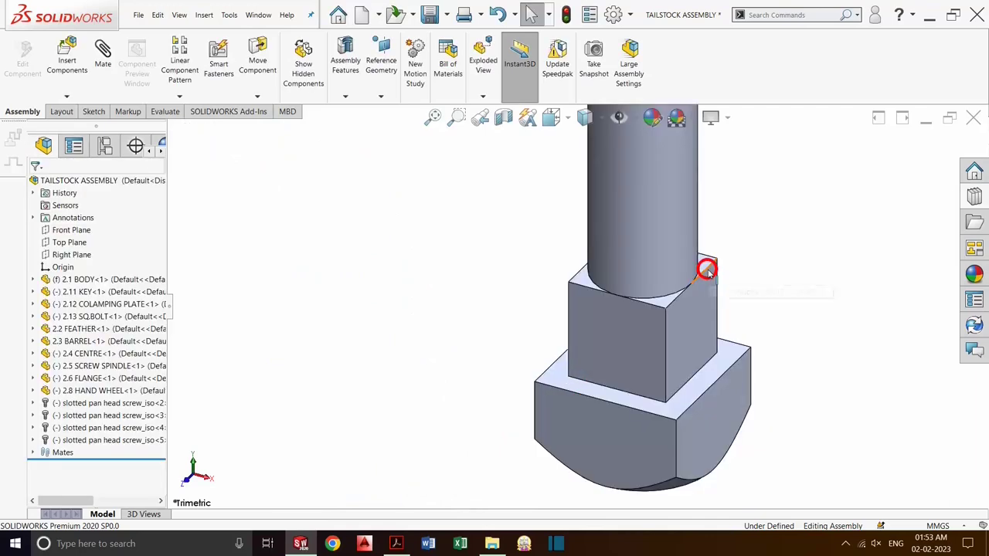
left_click(708, 271)
scroll(804, 332, "up", 3)
scroll(804, 332, "up", 2)
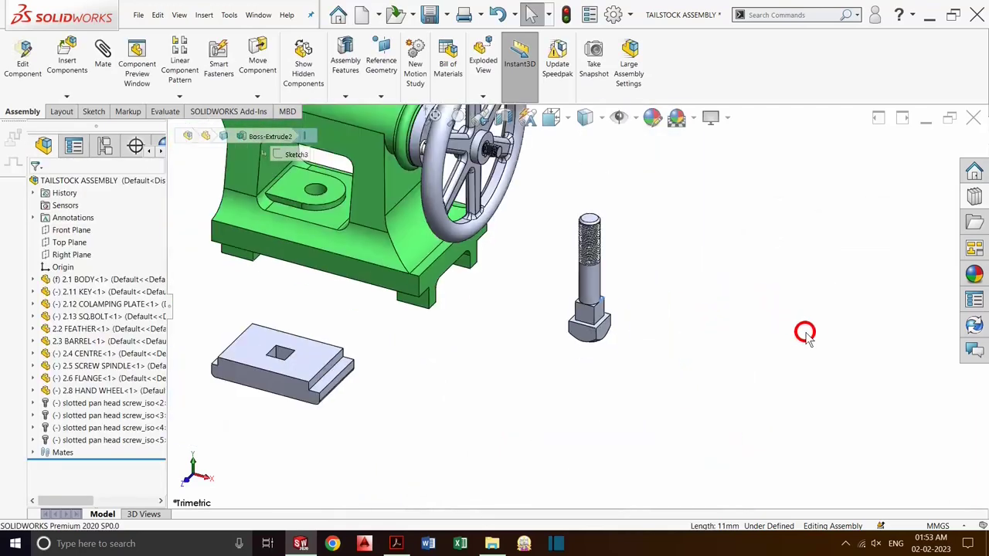
left_click(107, 64)
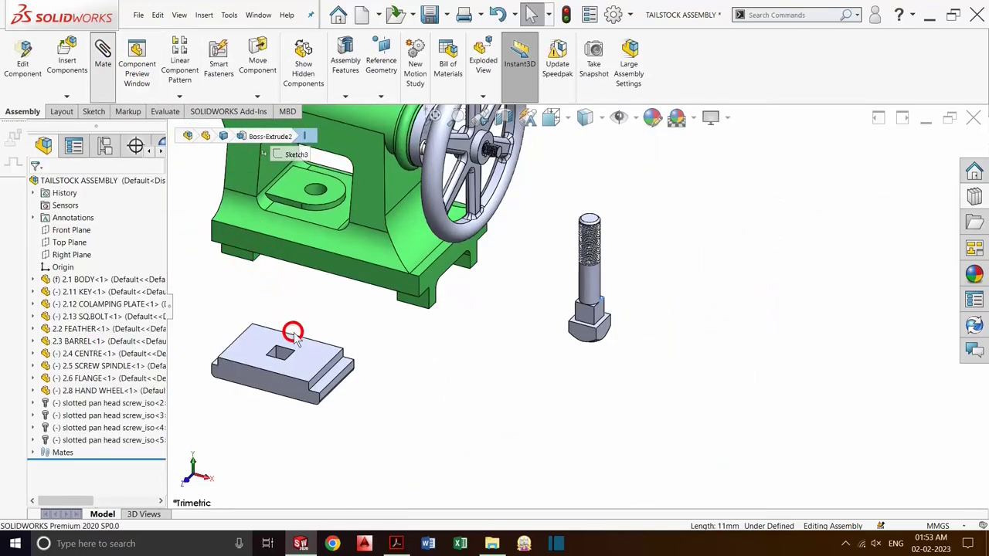
scroll(293, 334, "down", 3)
scroll(320, 386, "down", 3)
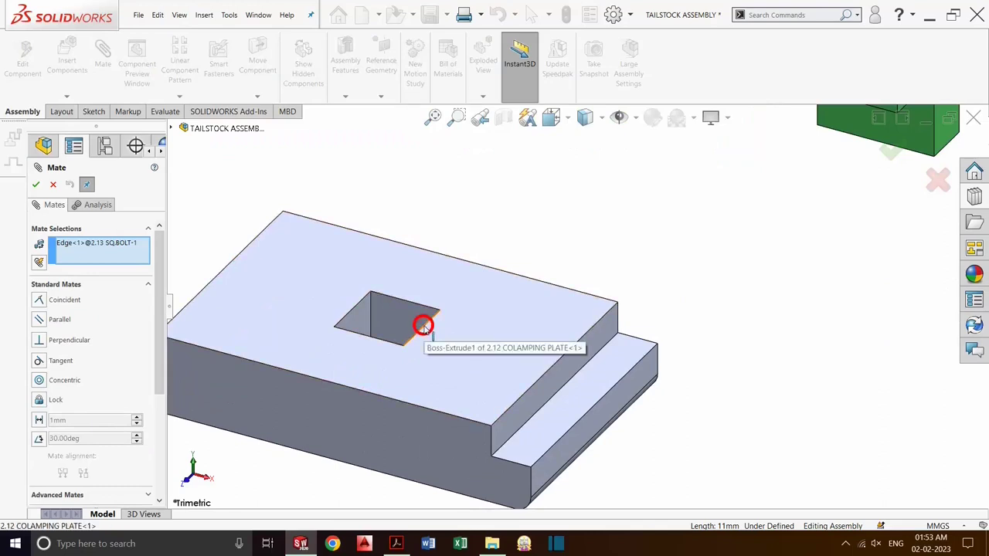
left_click(424, 326)
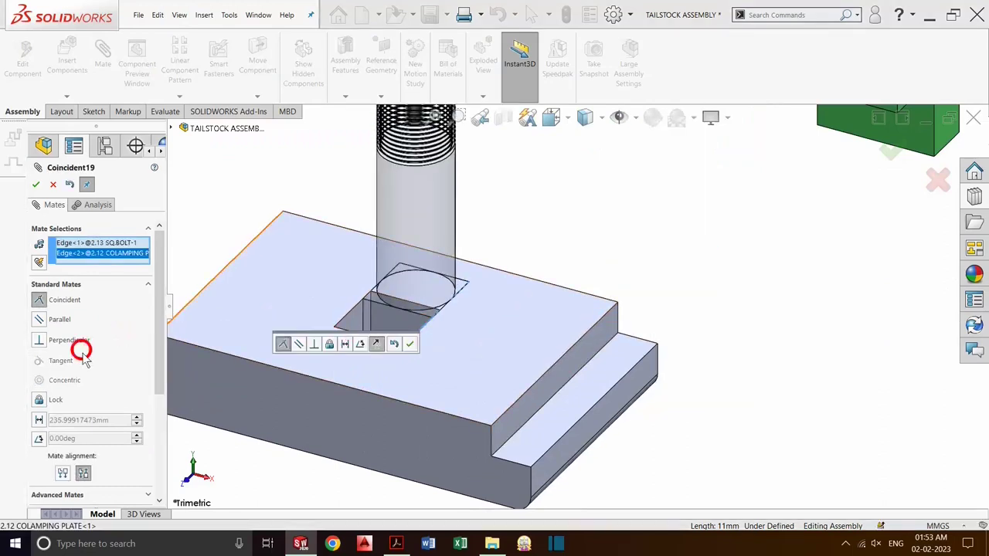
left_click(36, 185)
Step: Add a second coincident mate between another bolt neck edge and the plate hole edge
scroll(388, 310, "down", 2)
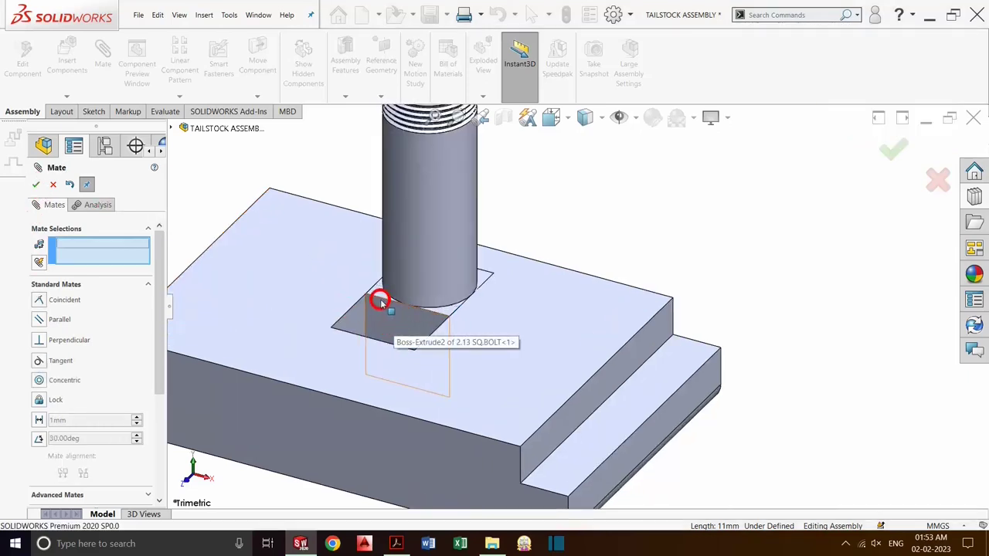
left_click(380, 301)
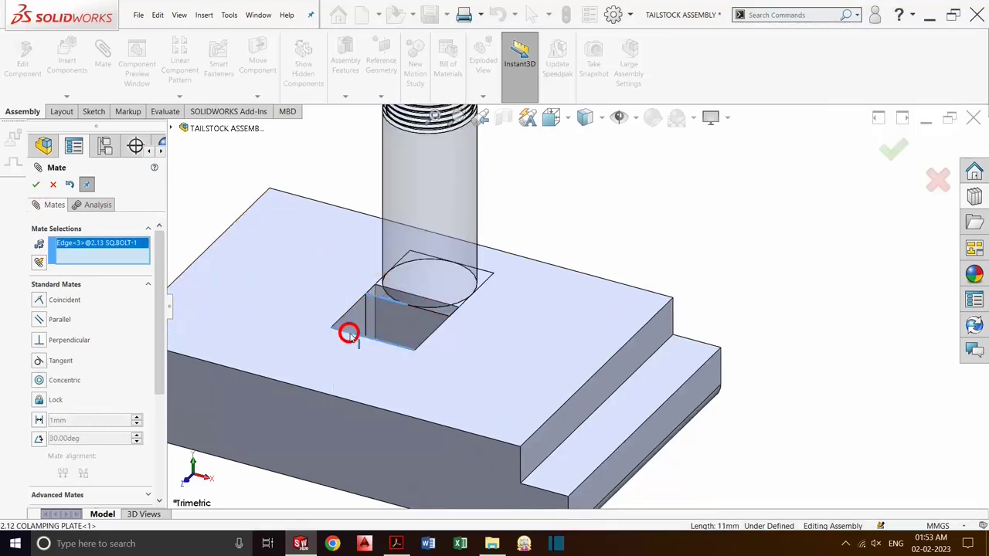
left_click(309, 326)
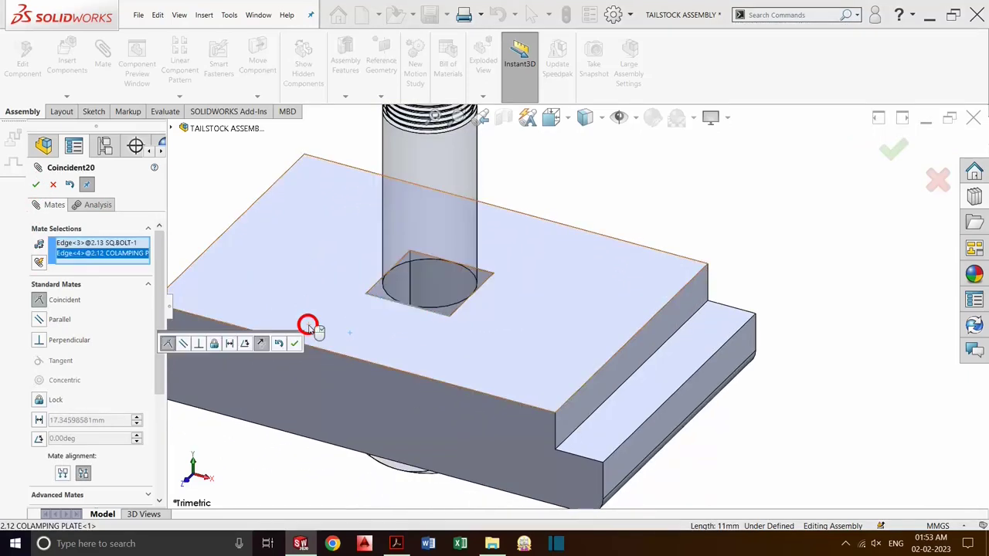
left_click(37, 185)
Step: Make the square bolt concentric with the hole in the 2.1 BODY
scroll(574, 402, "up", 3)
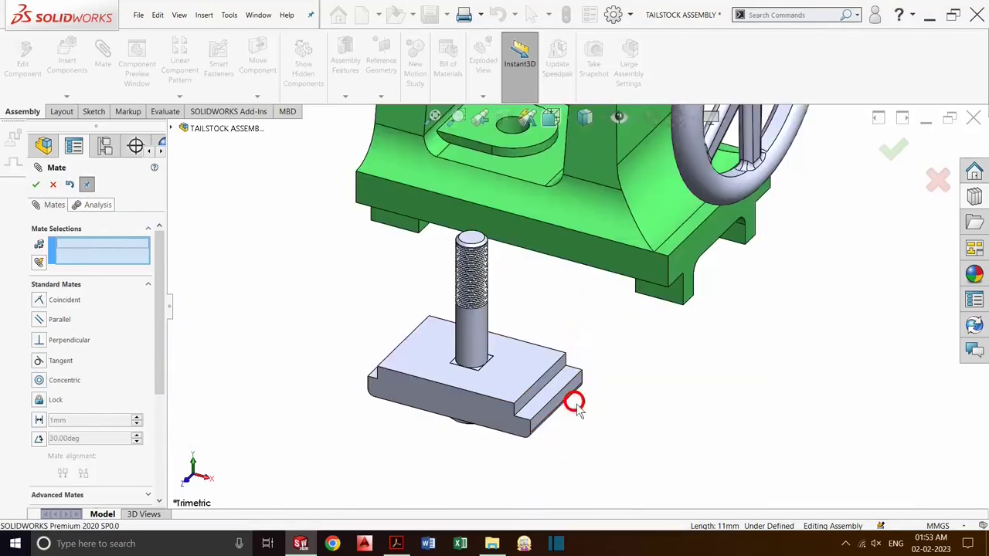
scroll(473, 244, "down", 5)
left_click(475, 245)
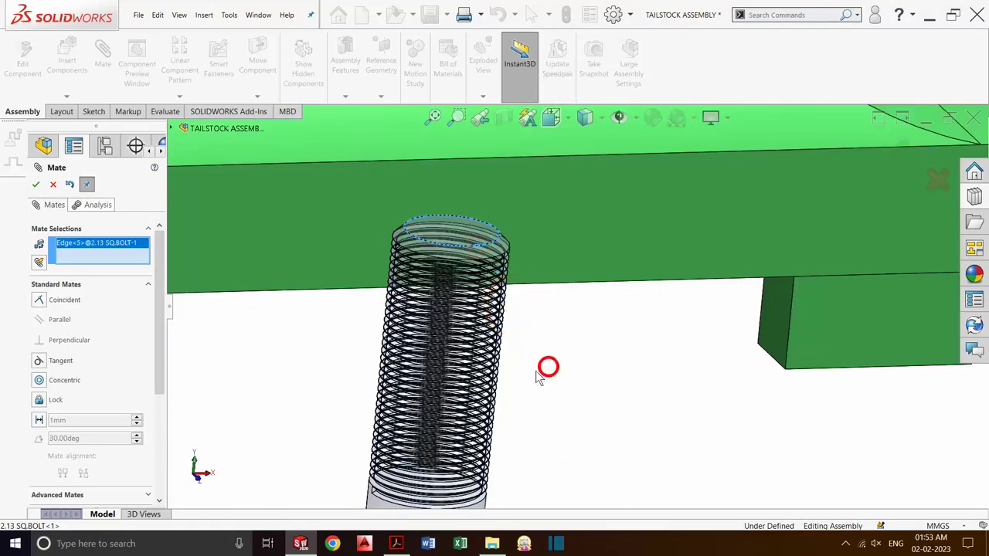
mouse_move(384, 371)
middle_mouse_down()
mouse_move(415, 364)
mouse_move(395, 380)
middle_mouse_up()
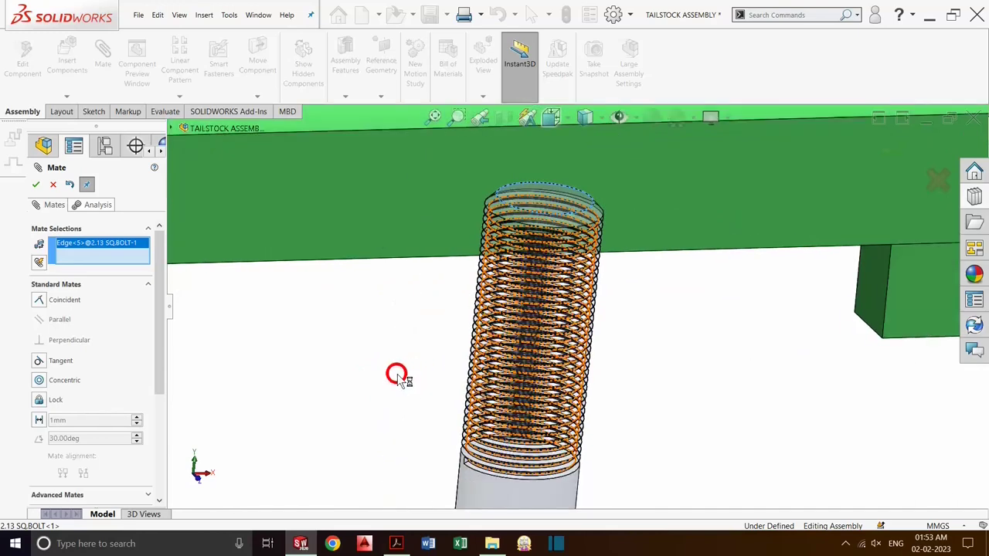
scroll(410, 340, "up", 4)
scroll(457, 174, "down", 3)
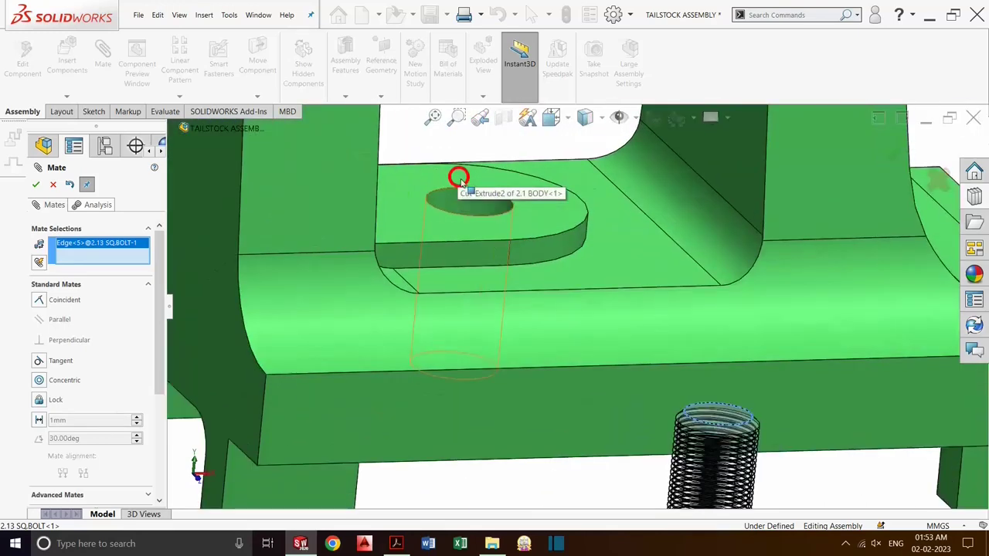
scroll(488, 244, "down", 2)
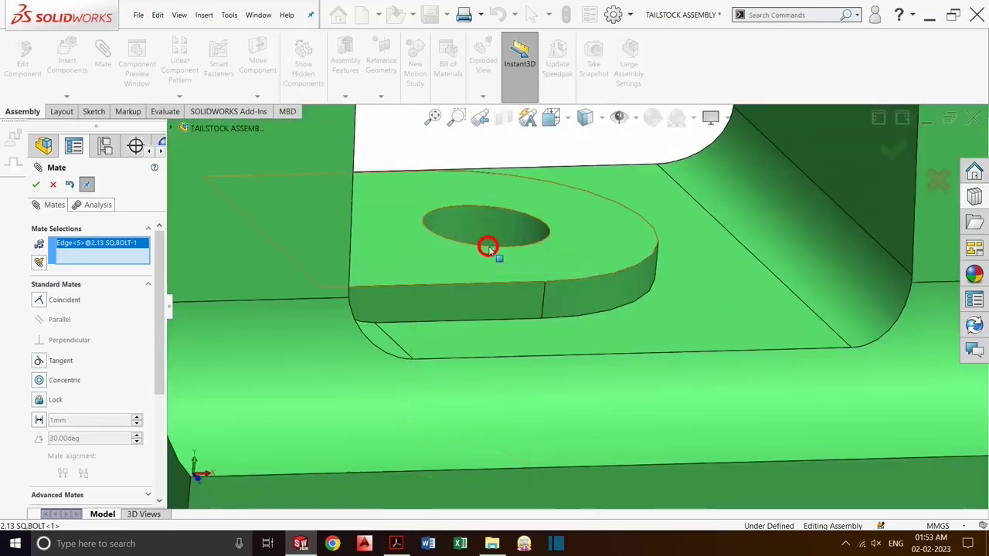
left_click(487, 244)
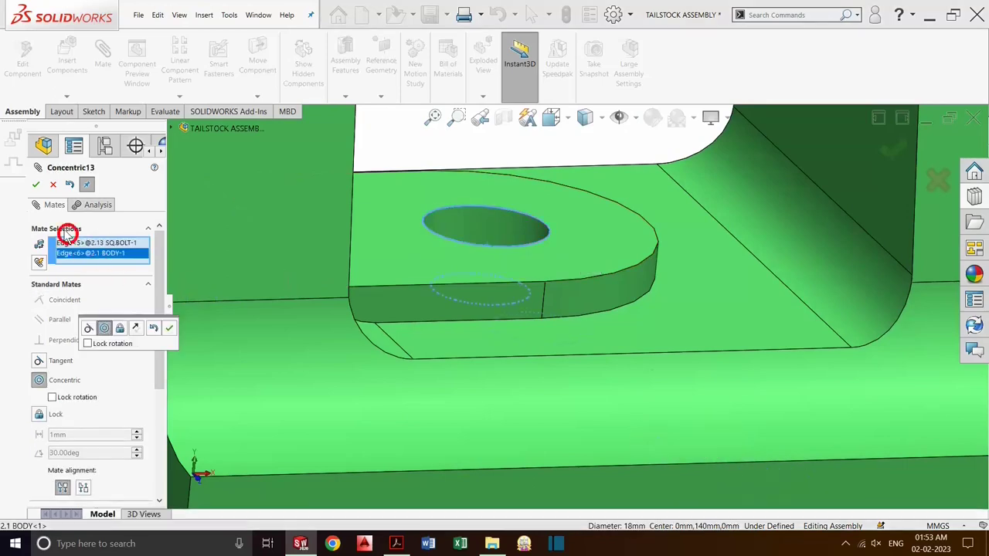
left_click(37, 185)
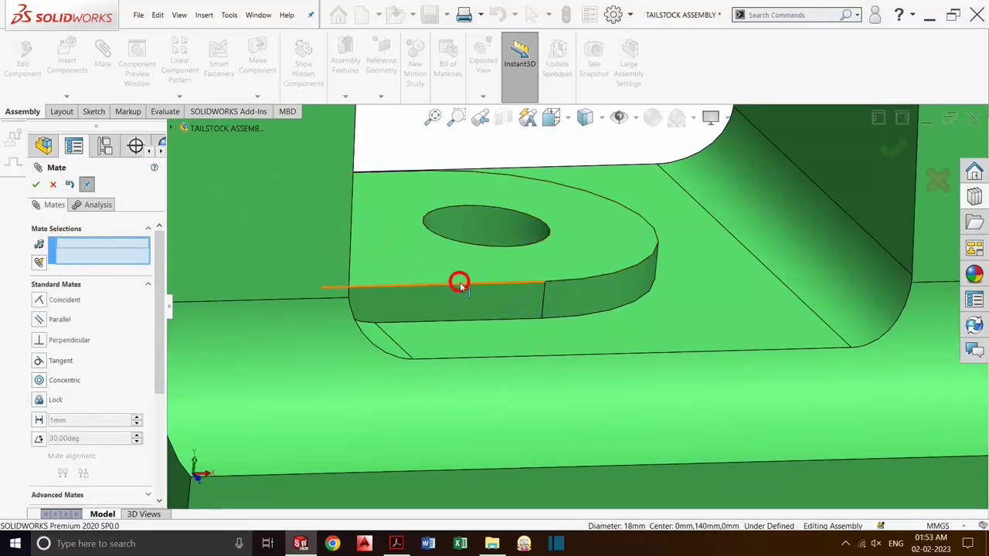
Step: Mate the clamping plate's top face coincident with the body's bottom face
key("f")
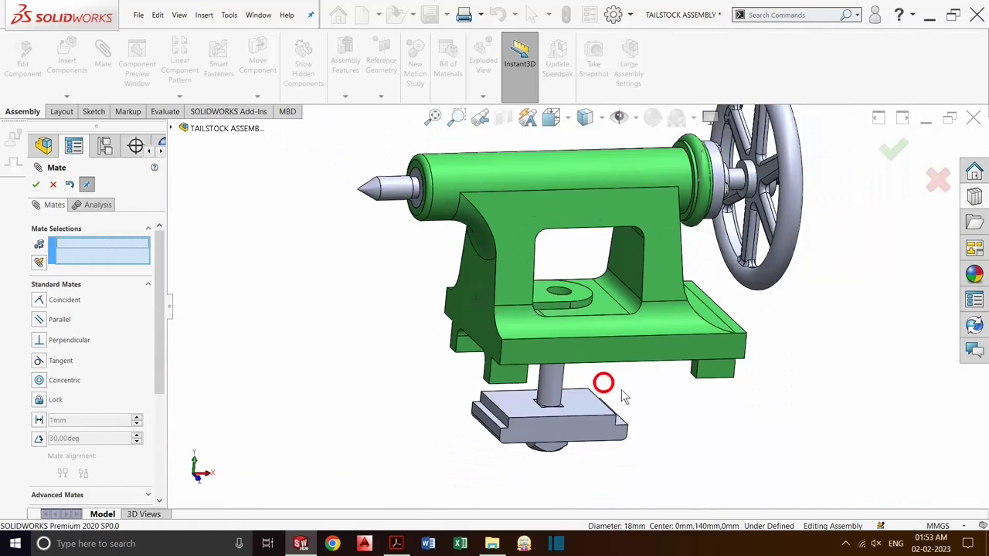
middle_click_drag(625, 396, 591, 407)
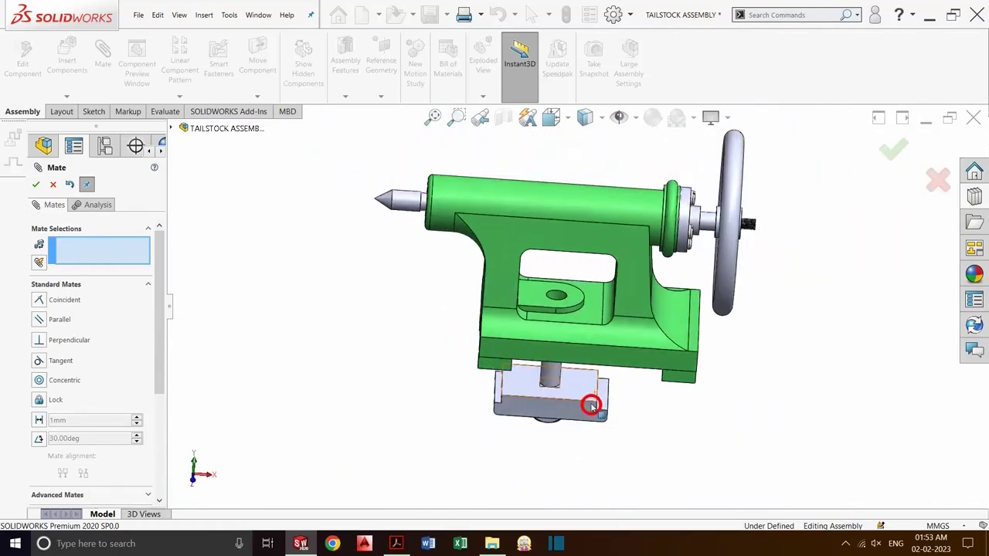
left_click(585, 391)
mouse_move(607, 364)
middle_mouse_down()
mouse_move(651, 278)
mouse_move(592, 369)
mouse_move(625, 302)
middle_mouse_up()
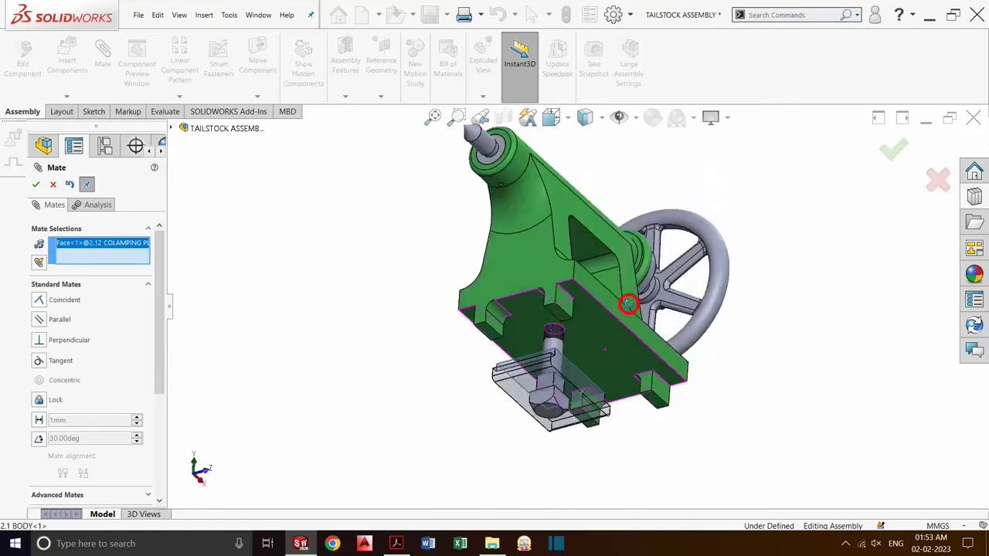
left_click(605, 339)
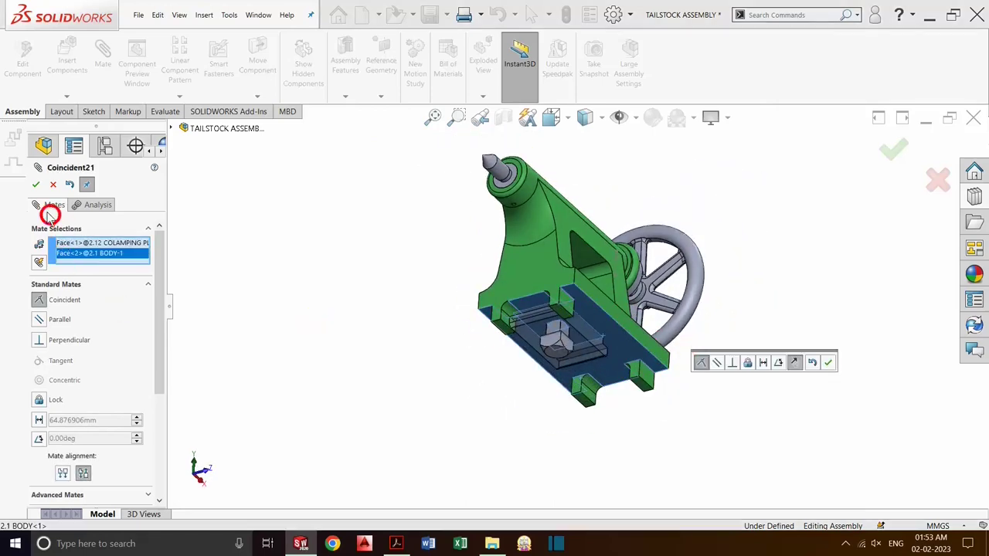
left_click(38, 187)
Step: Close the Mate tool and select the square bolt in the assembly
mouse_move(596, 286)
middle_mouse_down()
mouse_move(526, 363)
mouse_move(579, 302)
middle_mouse_up()
scroll(579, 302, "down", 2)
scroll(579, 299, "down", 4)
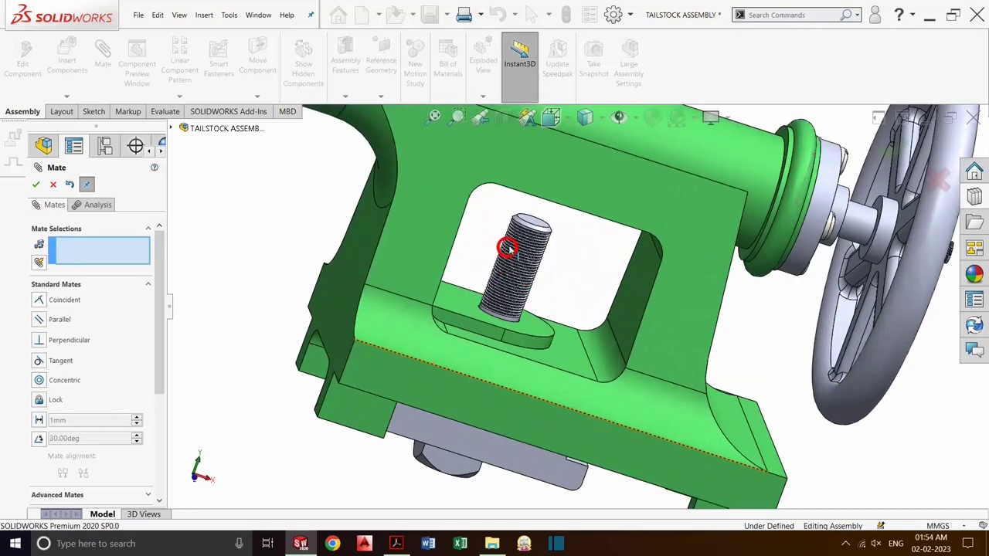
left_click(37, 186)
left_click(178, 442)
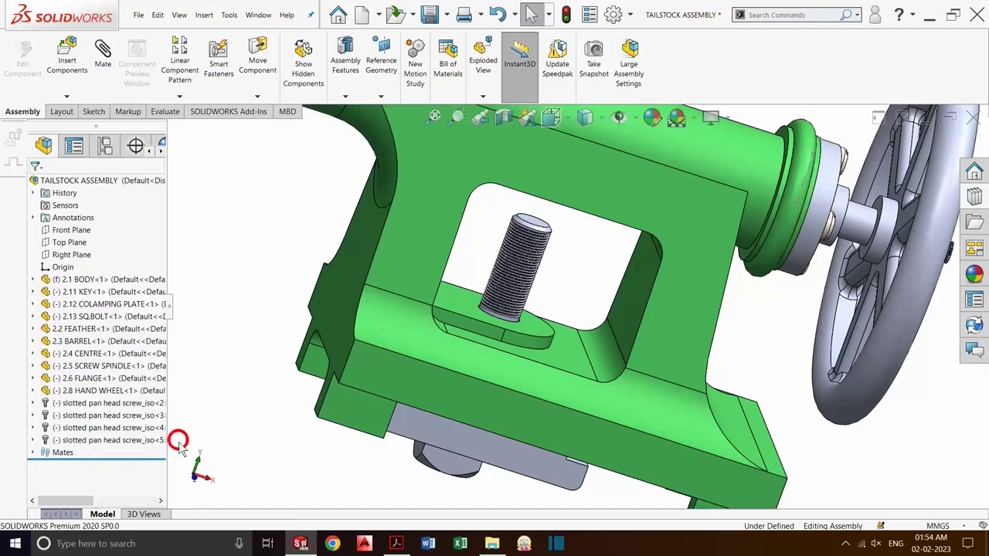
left_click(533, 283)
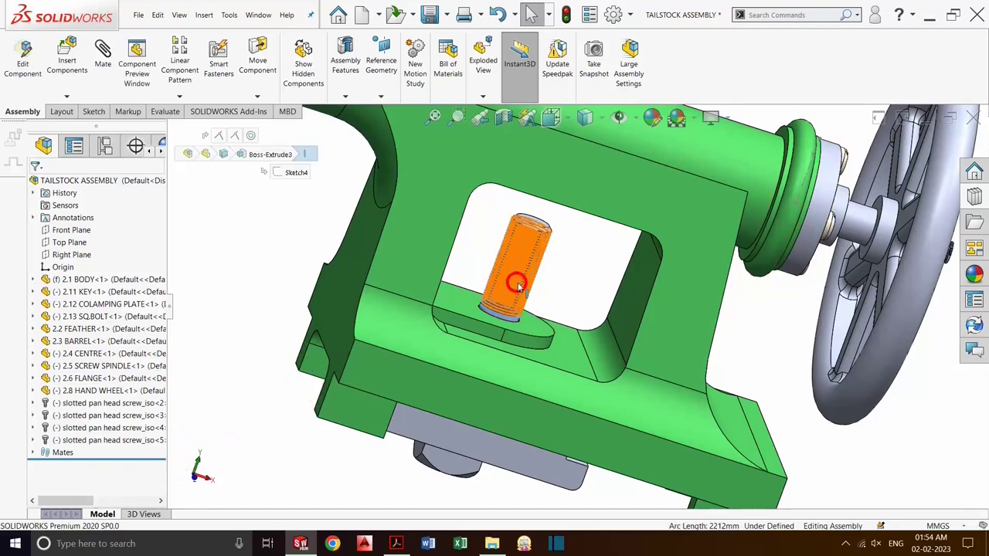
left_click(451, 476)
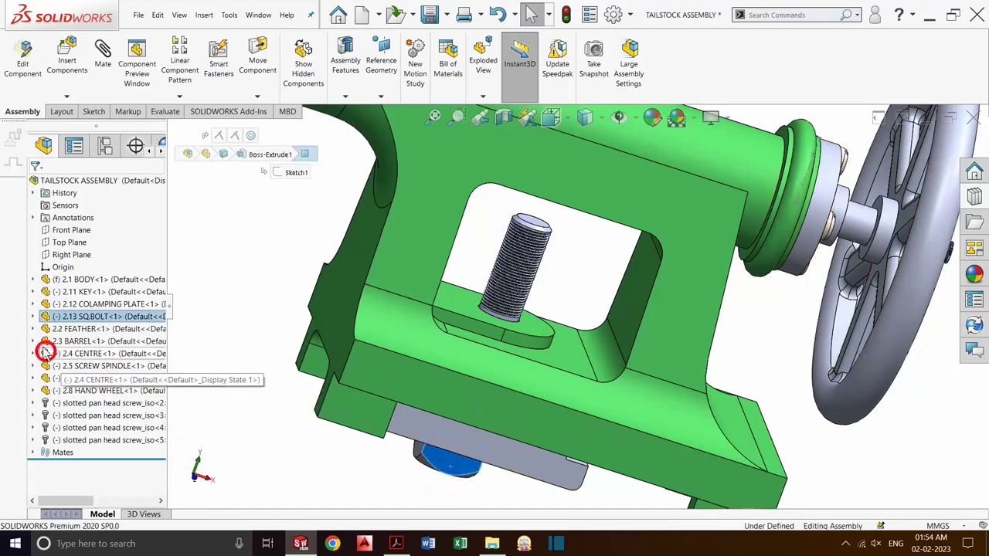
Step: Open the 2.13 SQ.BOLT's 98 mm Boss-Extrude3 for editing and check the bolt length on the PDF
left_click(33, 318)
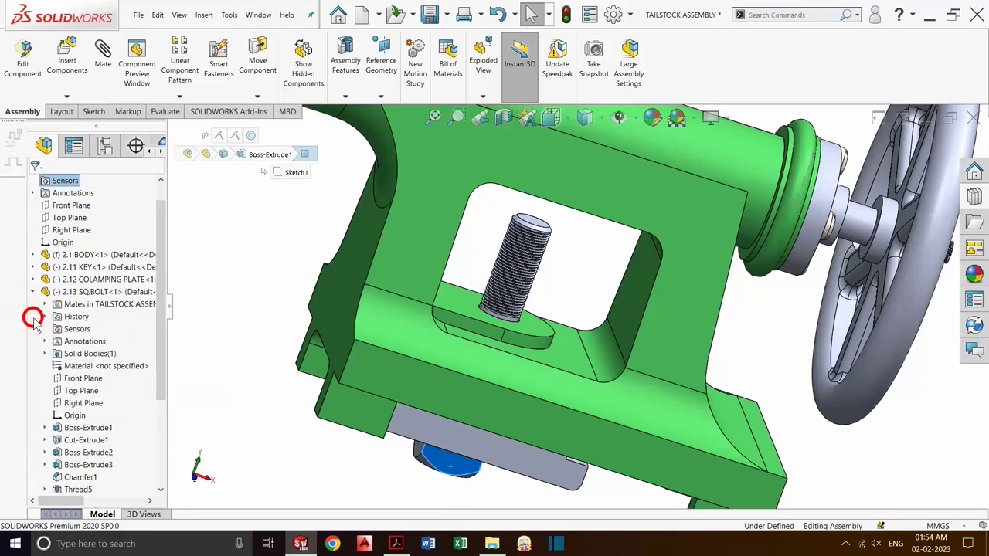
scroll(124, 402, "down", 2)
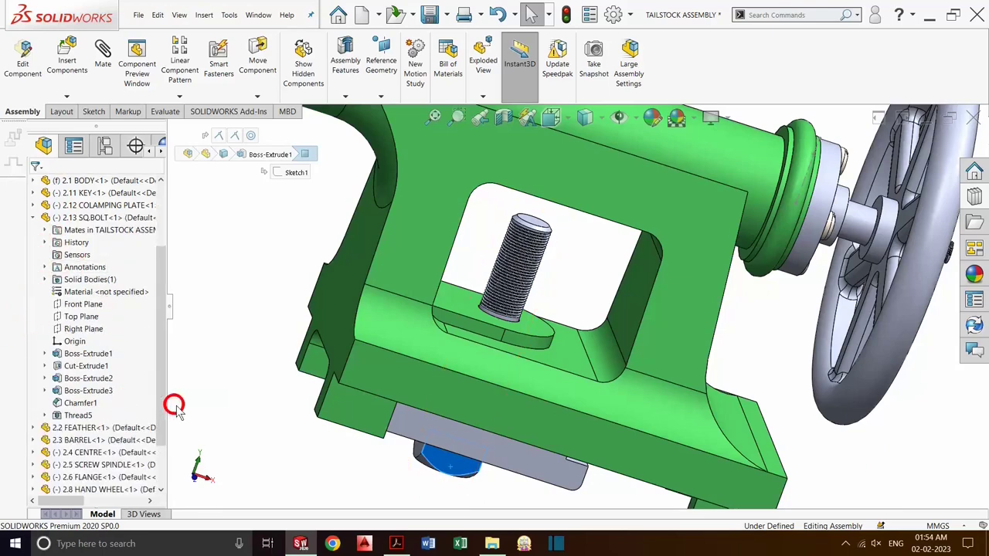
left_click(93, 391)
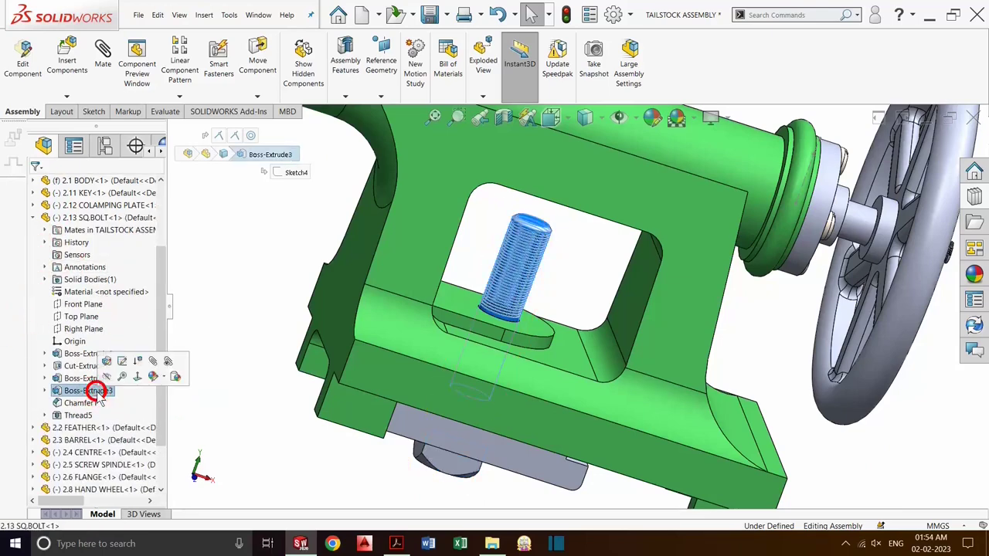
left_click(105, 361)
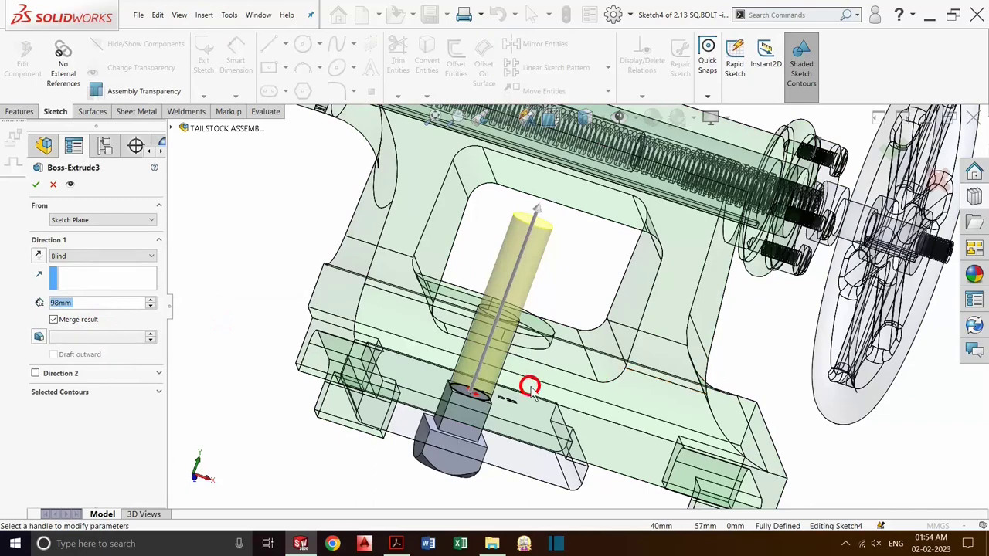
key("alt+Tab")
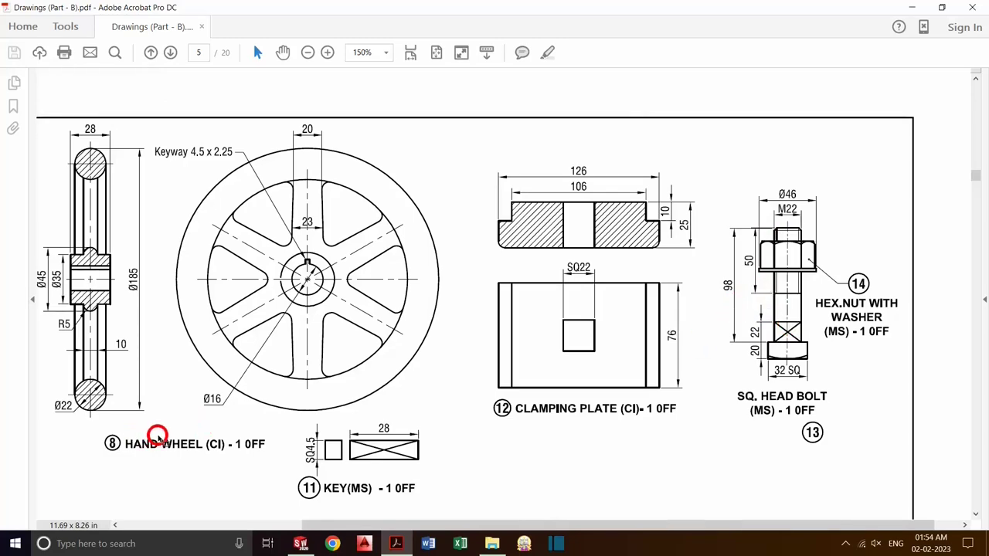
key("alt+Tab")
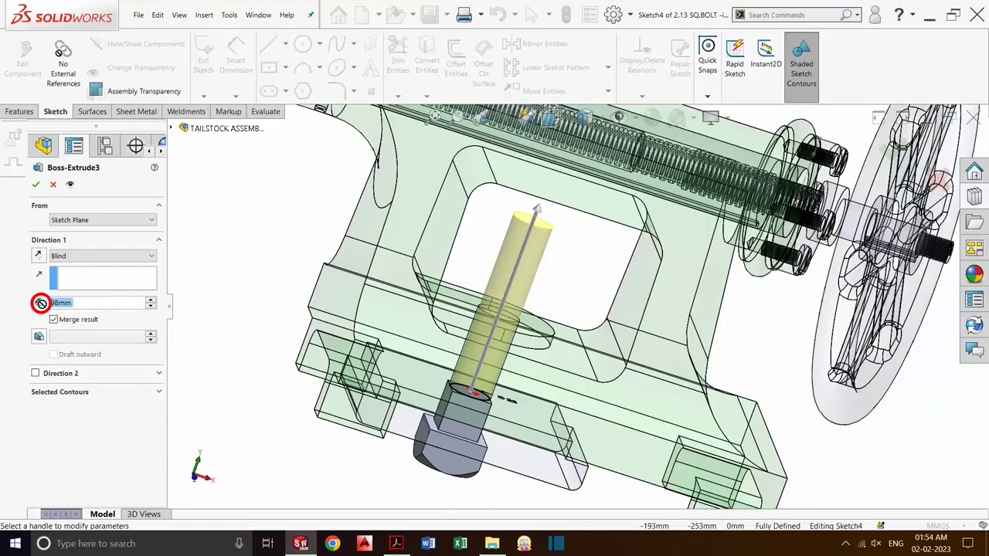
Step: Change Boss-Extrude3's blind depth from 98 mm to 76 mm and exit component editing
type("76")
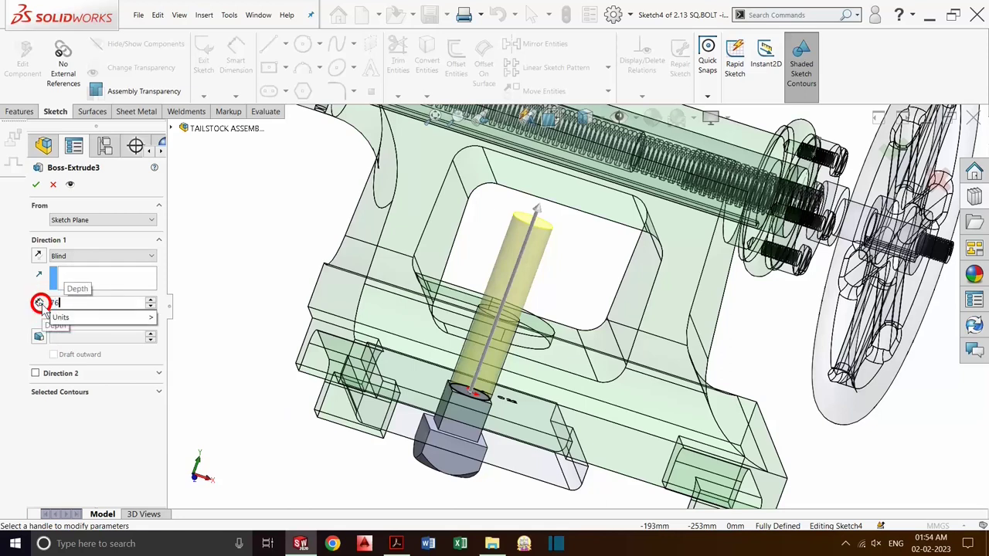
key("Return")
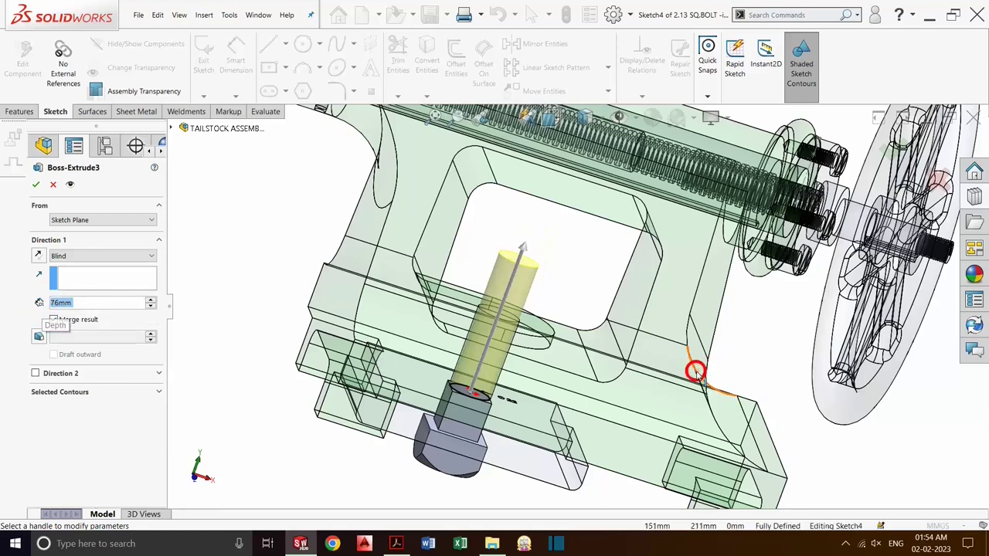
left_click(35, 185)
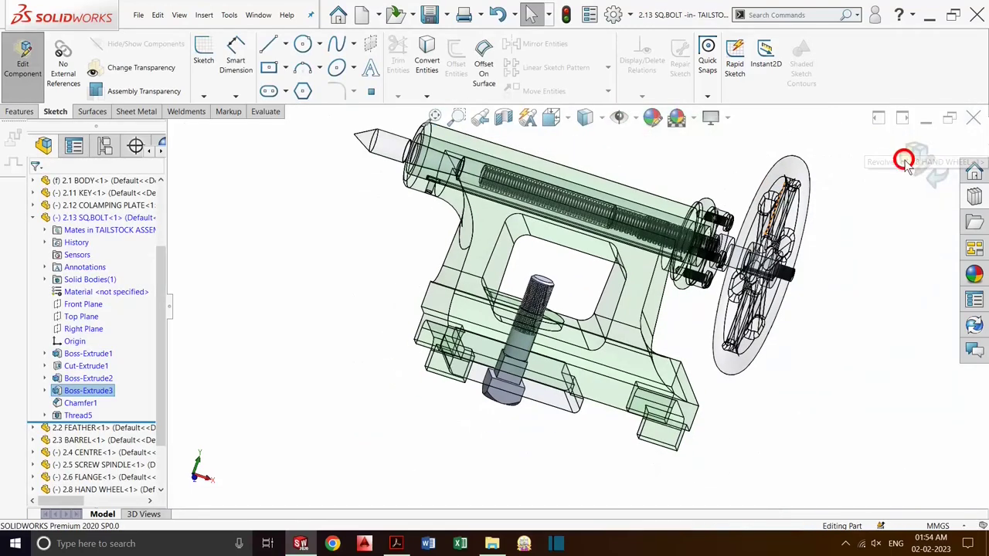
left_click(912, 154)
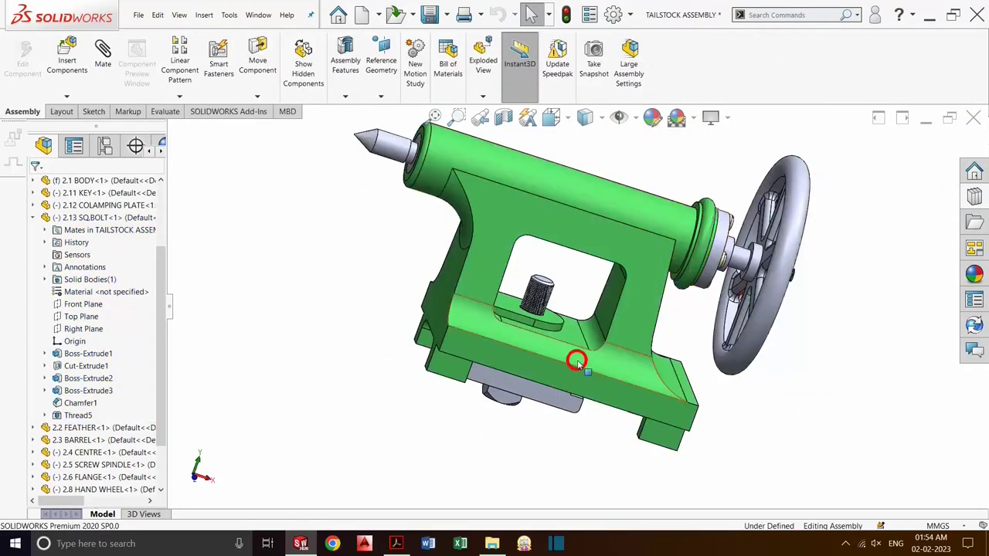
Step: Insert a plain washer from the Design Library with size M12
scroll(578, 358, "down", 5)
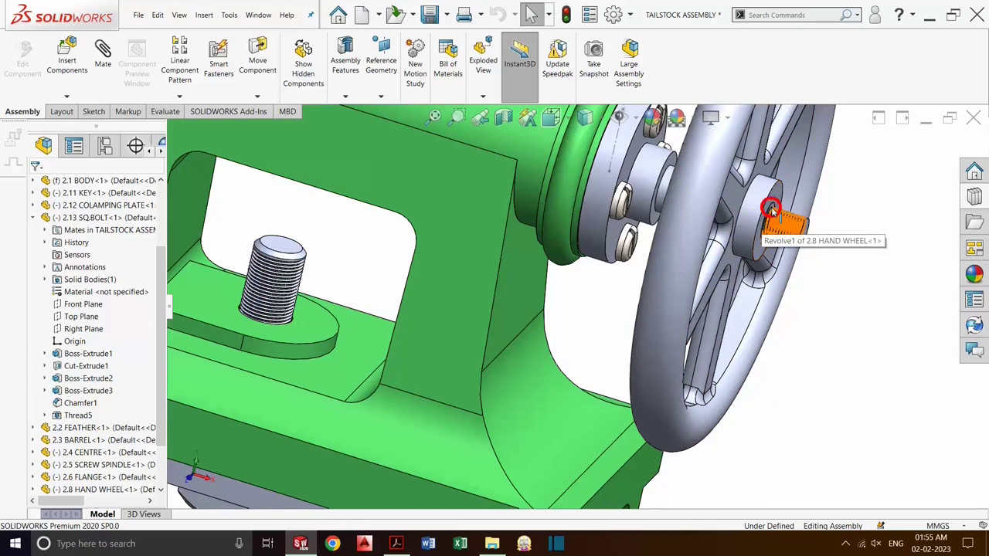
left_click(977, 196)
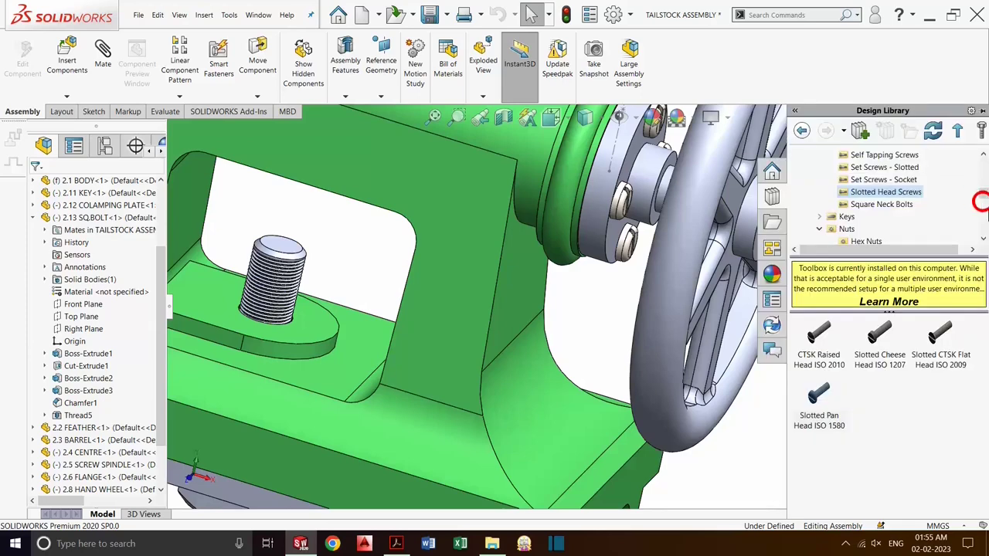
scroll(893, 218, "down", 2)
scroll(896, 219, "down", 2)
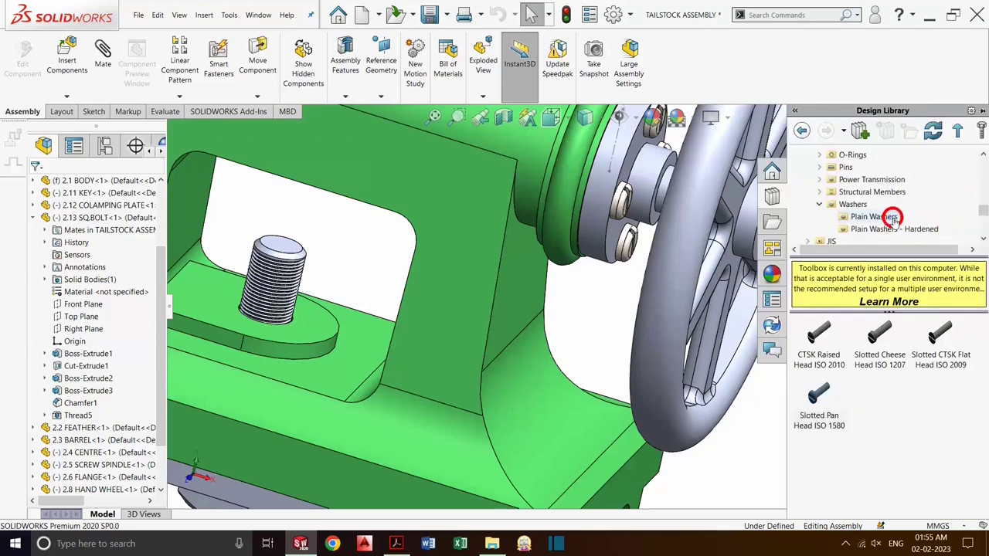
left_click(892, 218)
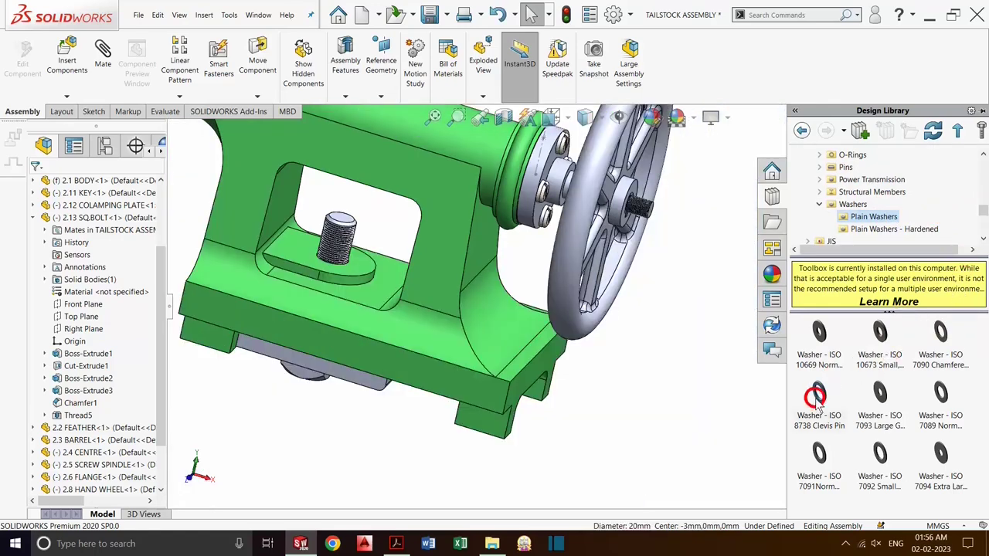
left_click_drag(818, 398, 756, 357)
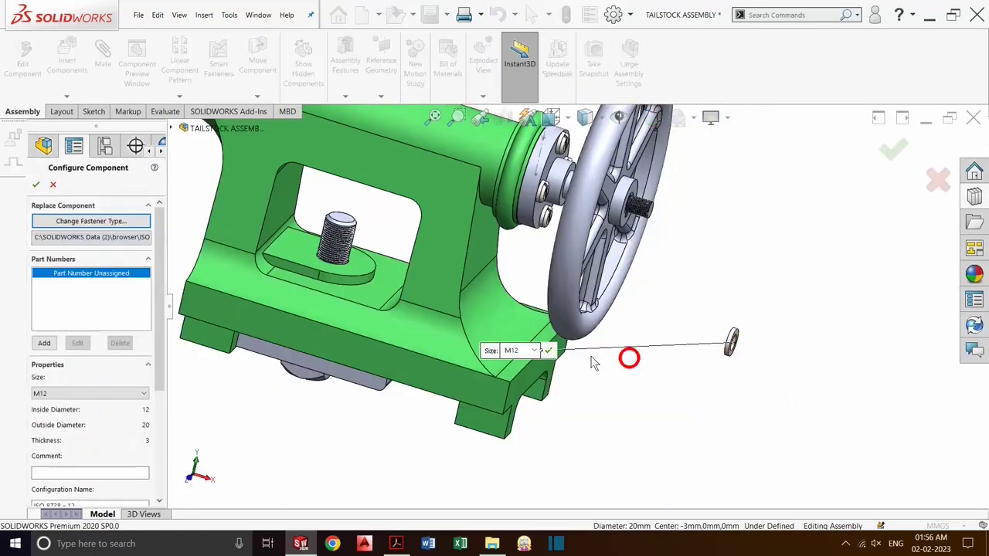
left_click(535, 352)
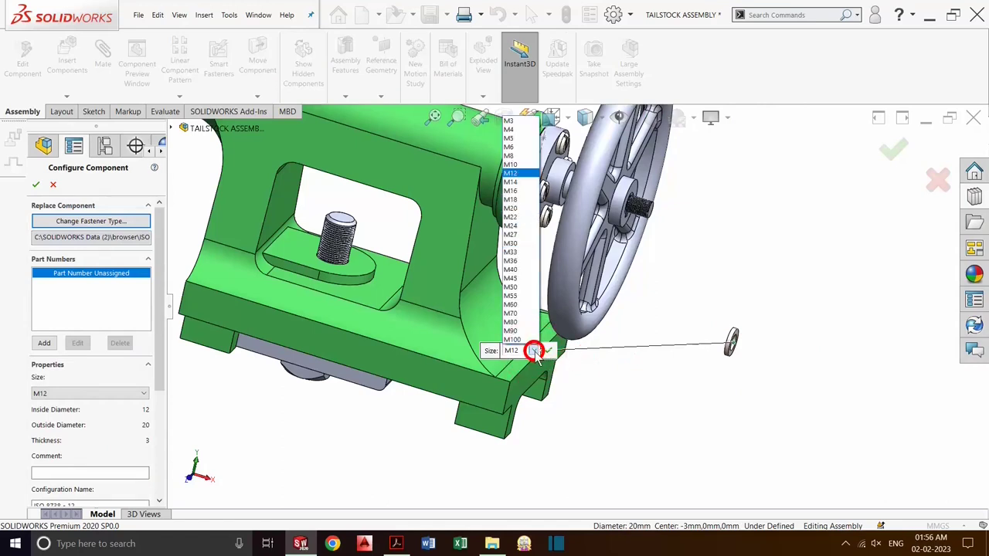
left_click(518, 173)
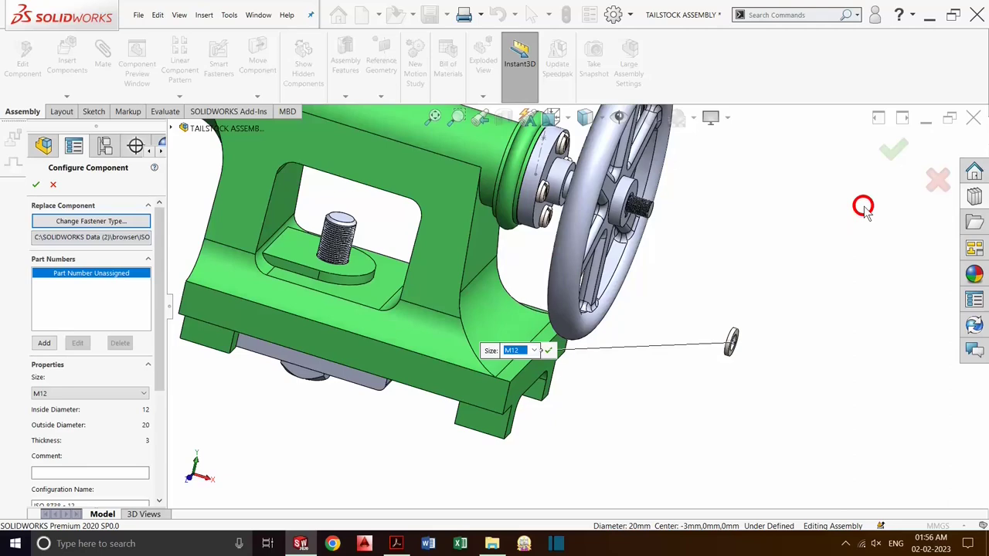
left_click(548, 349)
Step: Place the washer on the bolt's threaded end, then select the placed washer
scroll(657, 213, "down", 5)
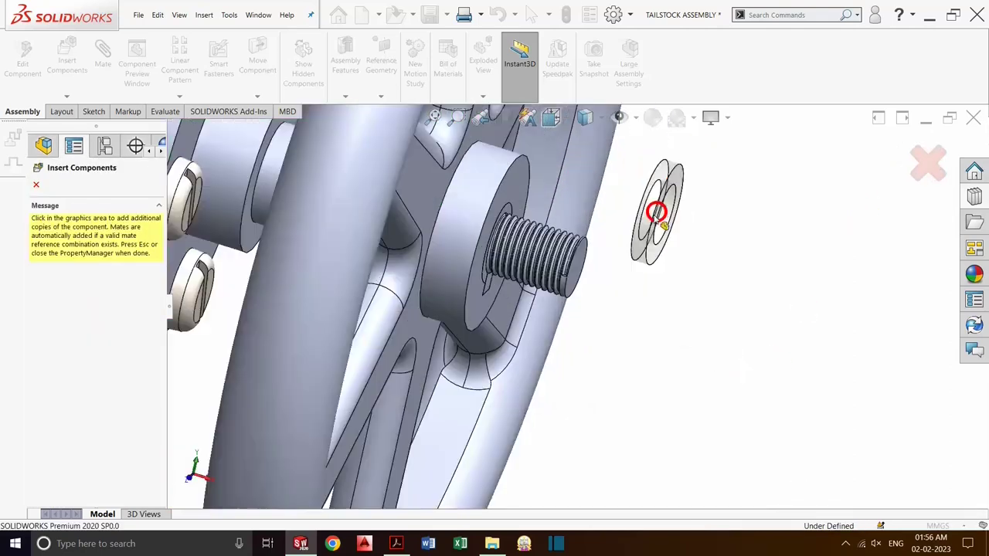
left_click(485, 258)
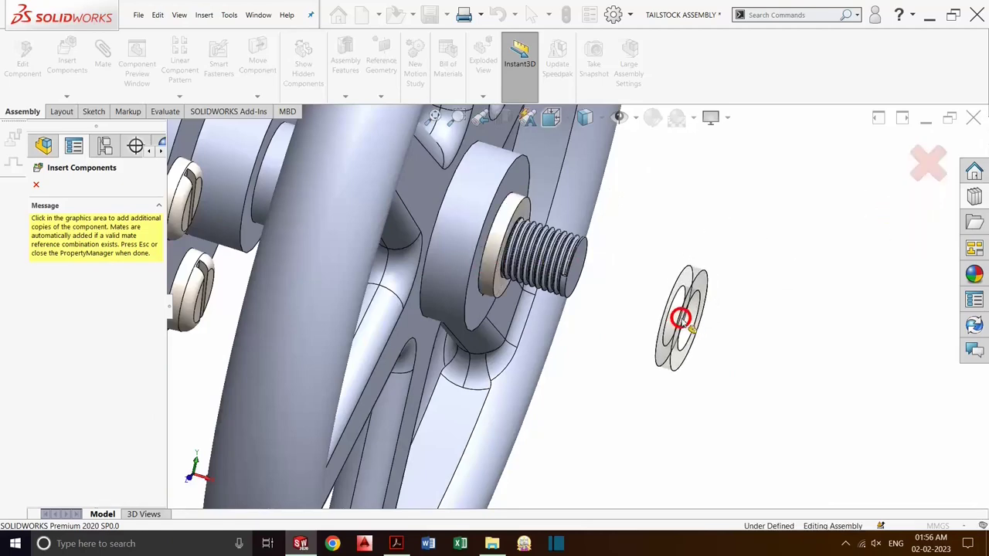
key("Escape")
scroll(738, 329, "down", 2)
scroll(738, 330, "up", 4)
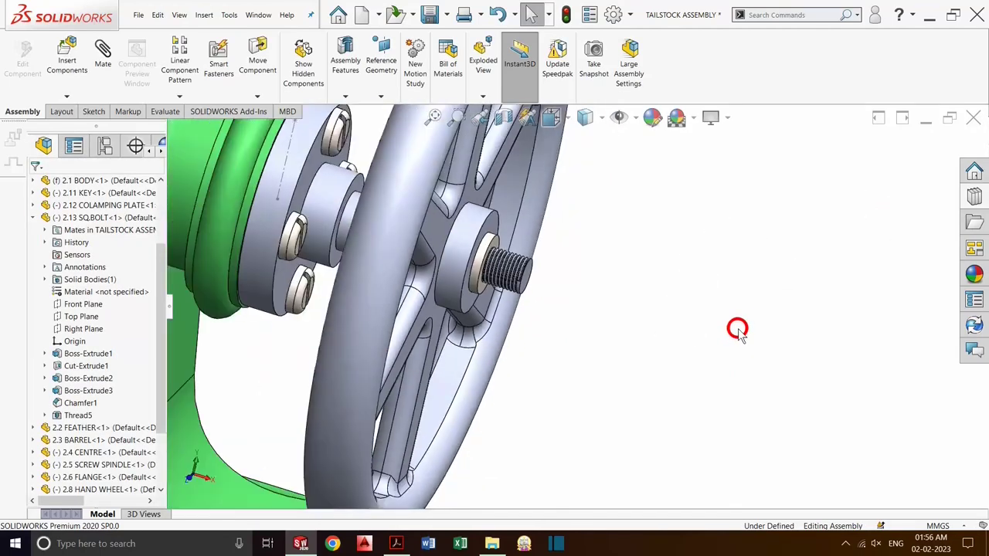
scroll(738, 330, "up", 2)
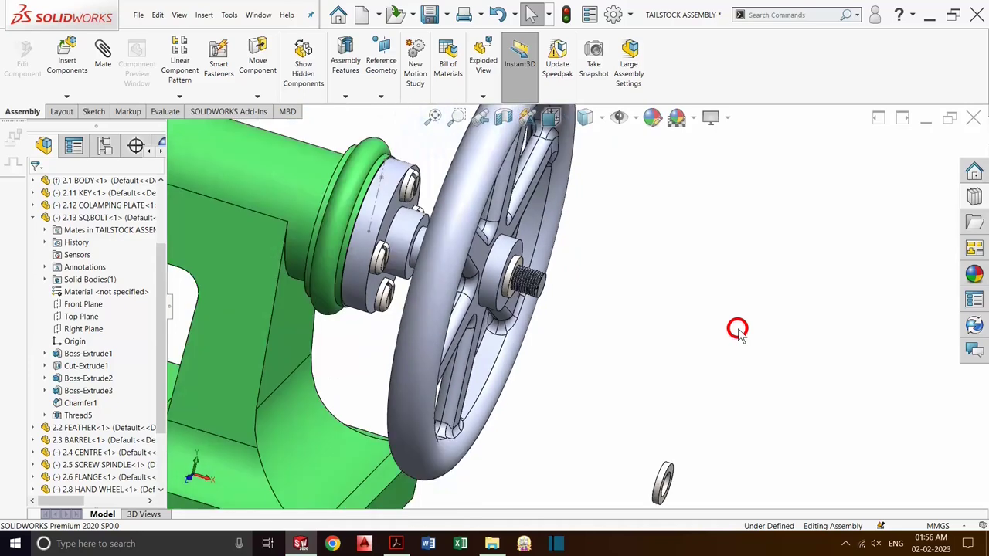
left_click(660, 483)
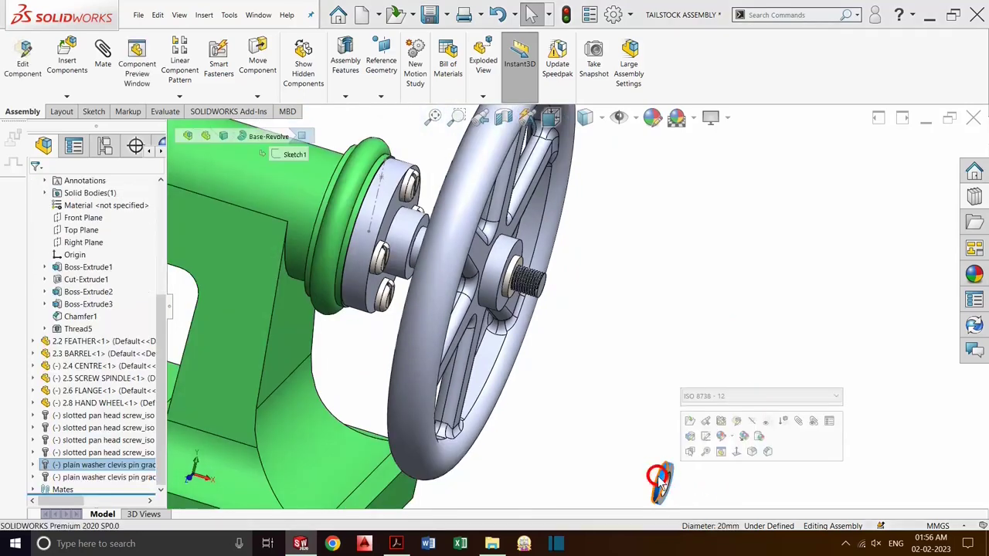
Step: Drag a Hex Nut Grade C from the Design Library's Hex Nuts into the assembly
left_click(973, 198)
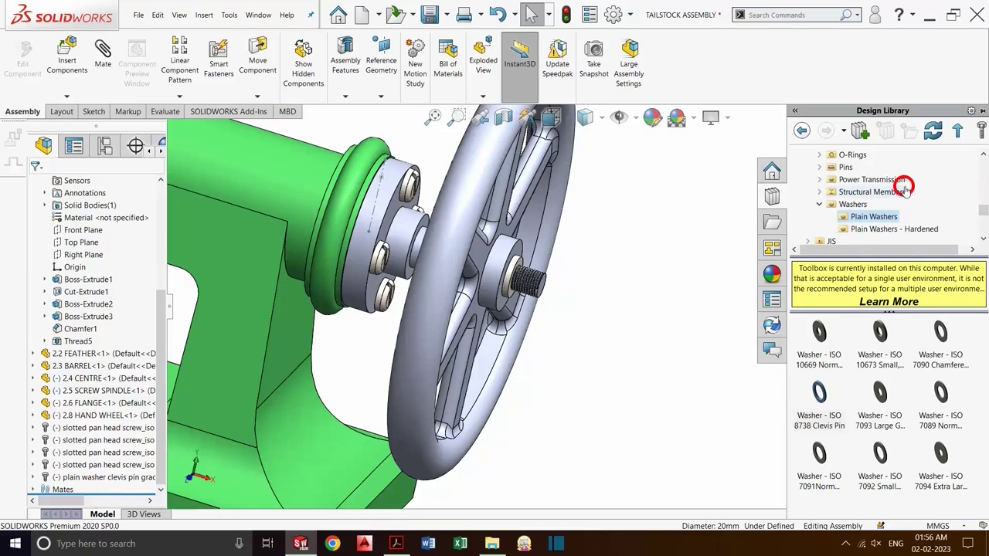
scroll(904, 190, "down", 2)
scroll(900, 192, "up", 3)
scroll(894, 193, "up", 3)
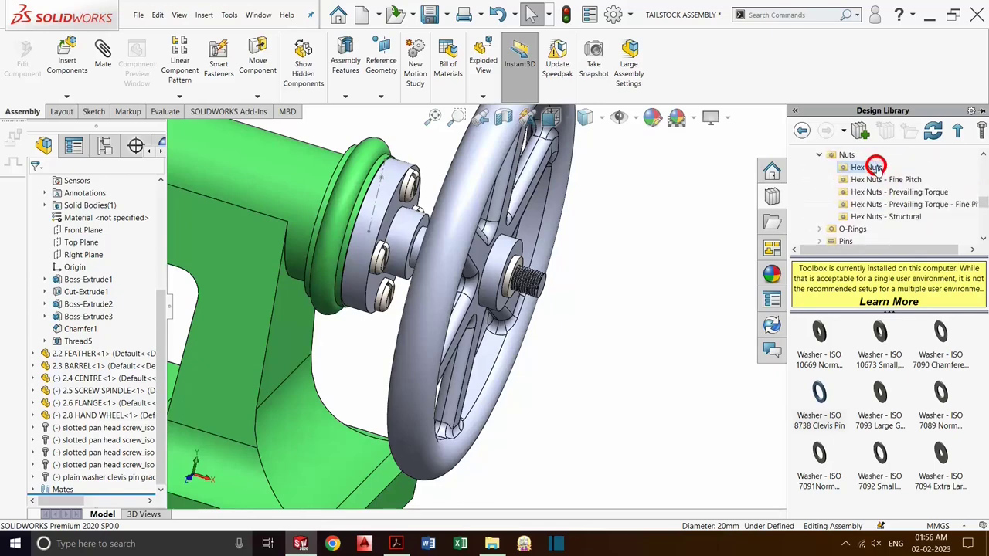
left_click(874, 167)
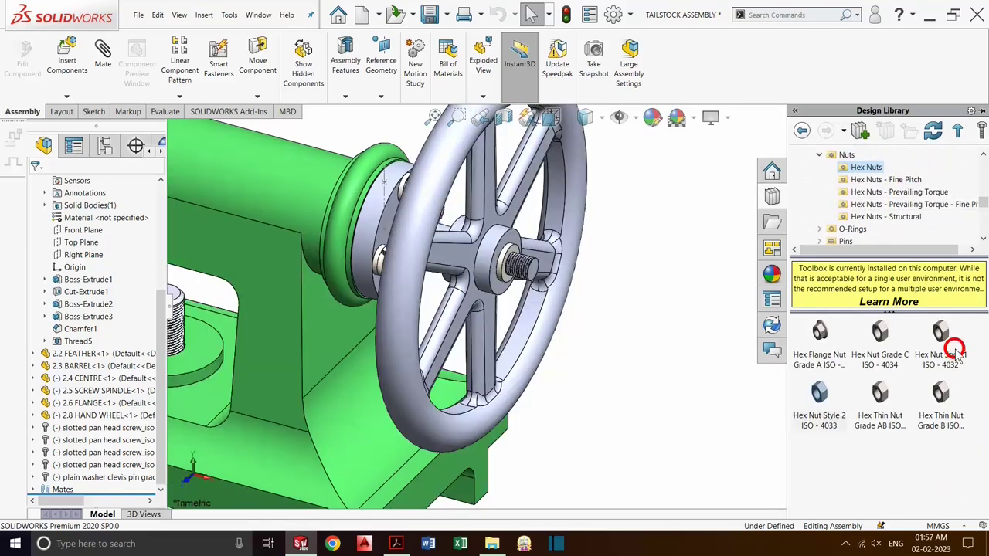
left_click_drag(881, 332, 692, 340)
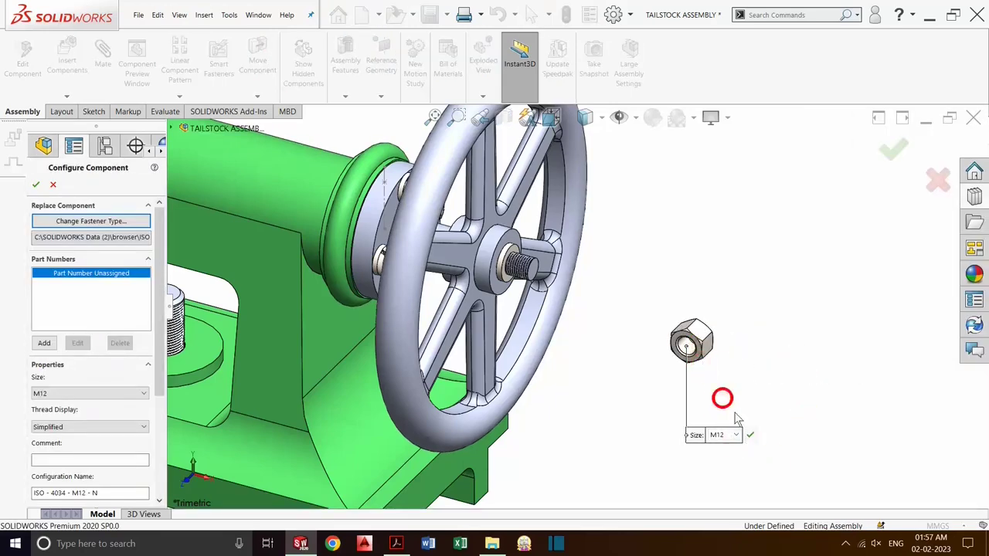
Step: Fit the M12 nut onto the square bolt's end at the handwheel hub
mouse_move(703, 362)
middle_mouse_down()
mouse_move(735, 382)
mouse_move(620, 466)
mouse_move(711, 379)
mouse_move(716, 361)
mouse_move(764, 435)
middle_mouse_up()
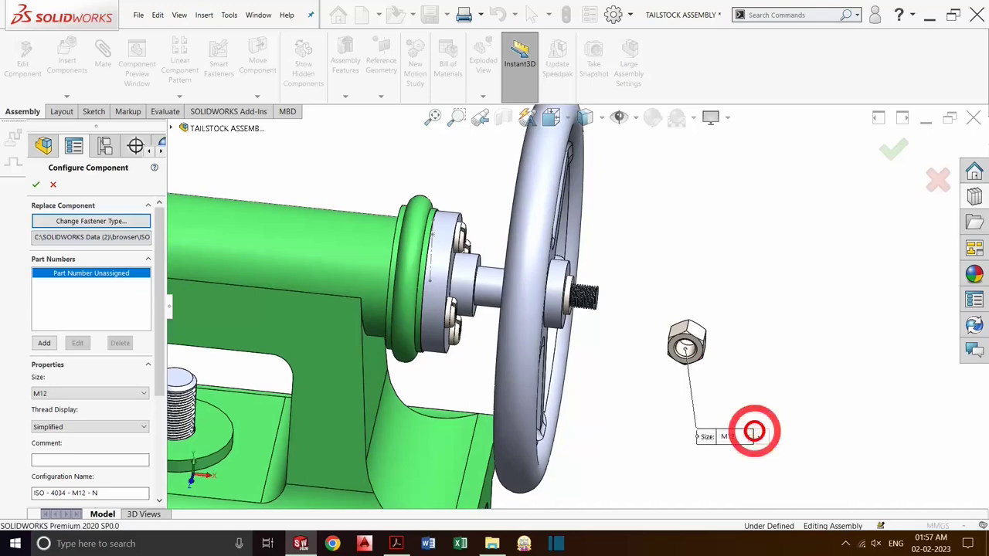
left_click(757, 436)
middle_click_drag(662, 382, 614, 401)
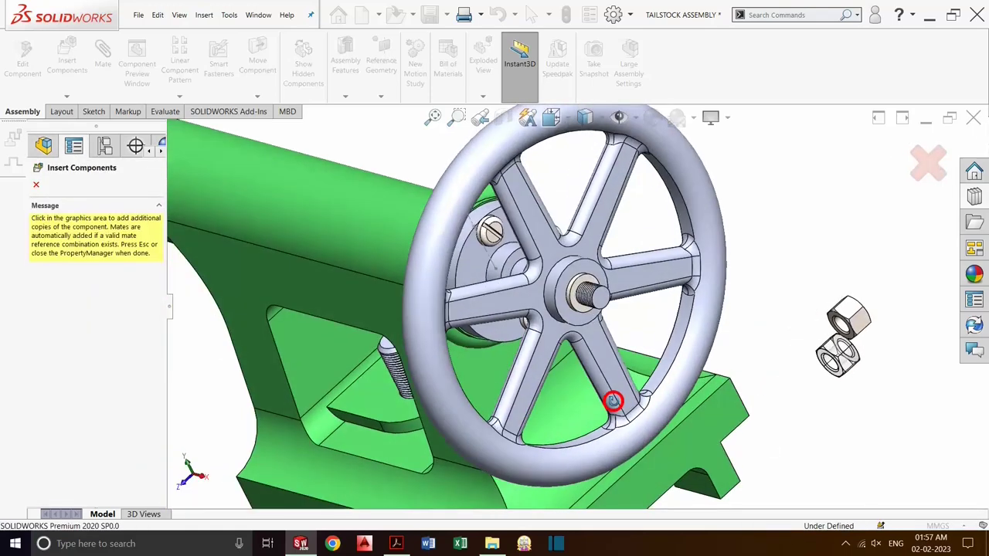
left_click(572, 300)
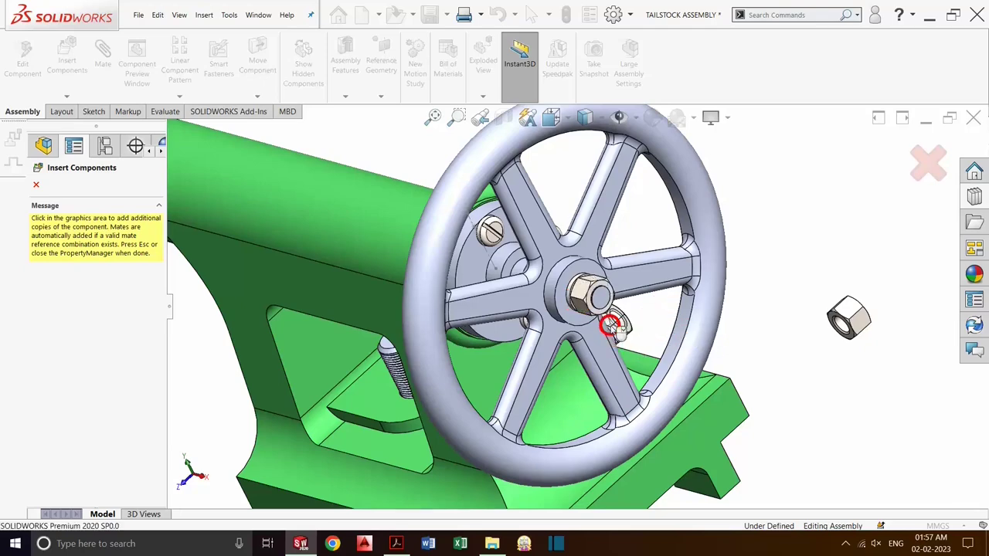
mouse_move(611, 331)
middle_mouse_down()
mouse_move(647, 344)
mouse_move(620, 338)
middle_mouse_up()
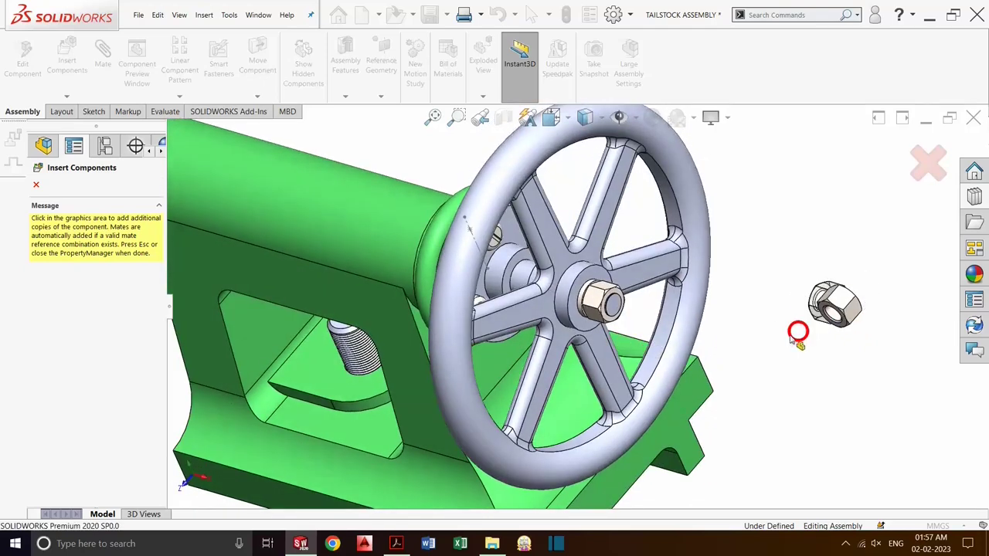
key("Escape")
left_click(837, 308)
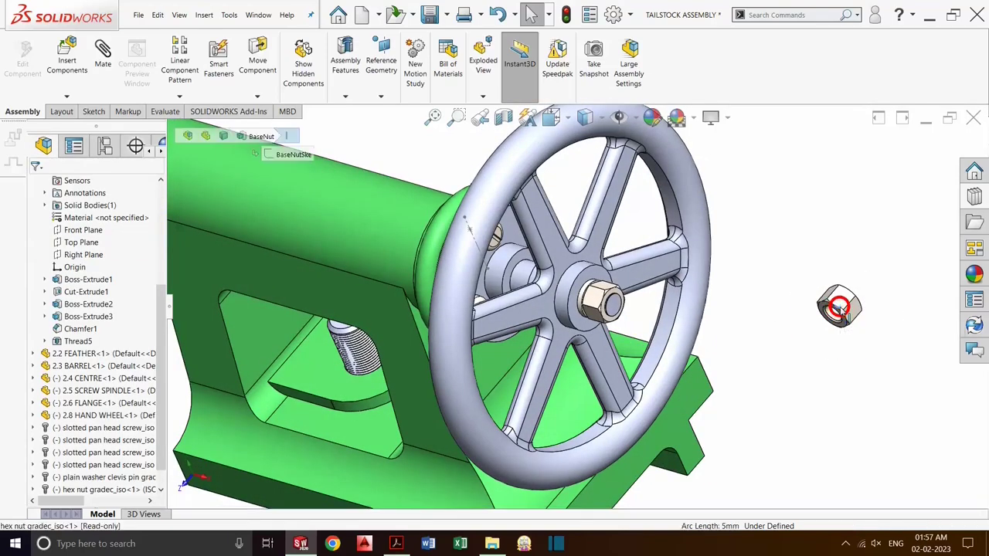
key("f")
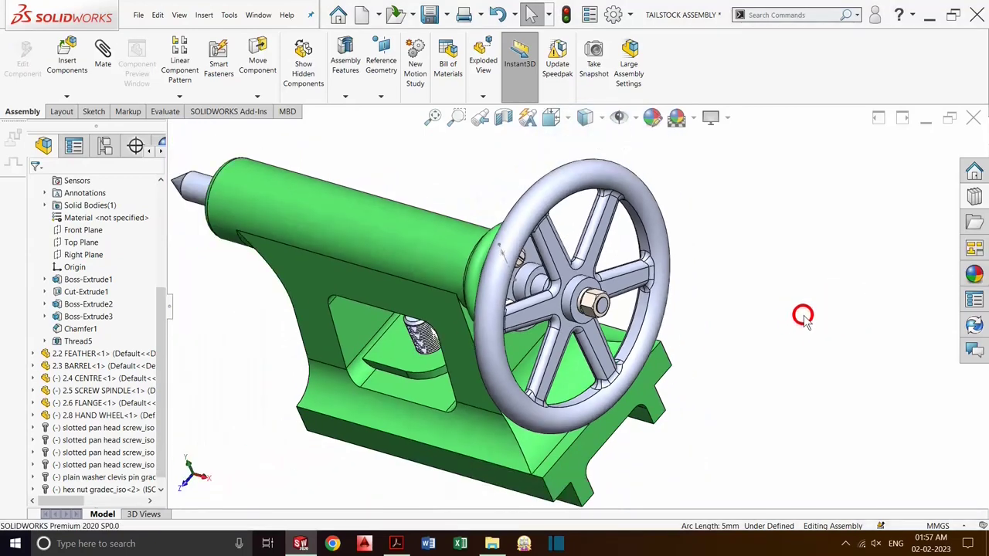
left_click(976, 196)
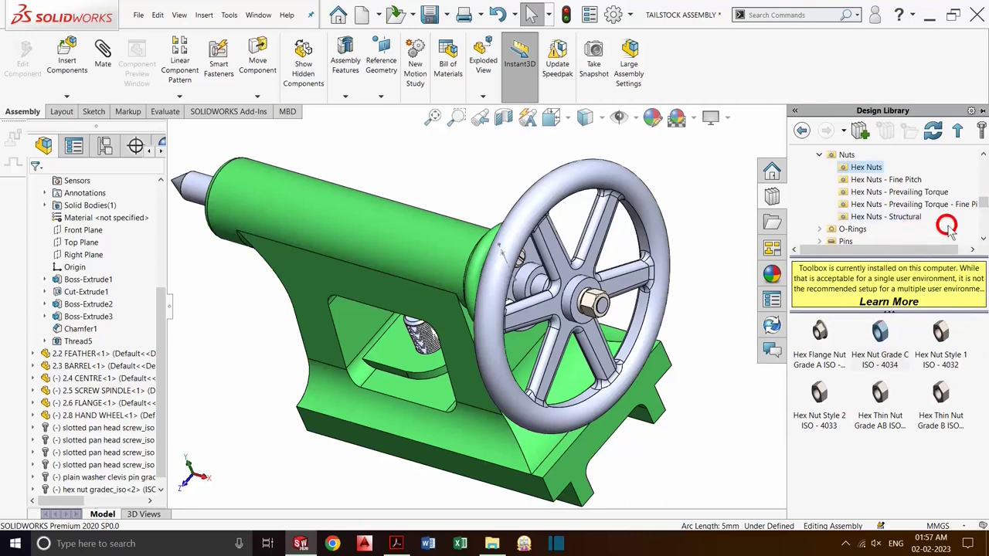
Step: Fit an M22 structural hex nut onto the clamping bolt, then show the trimetric view
left_click(918, 217)
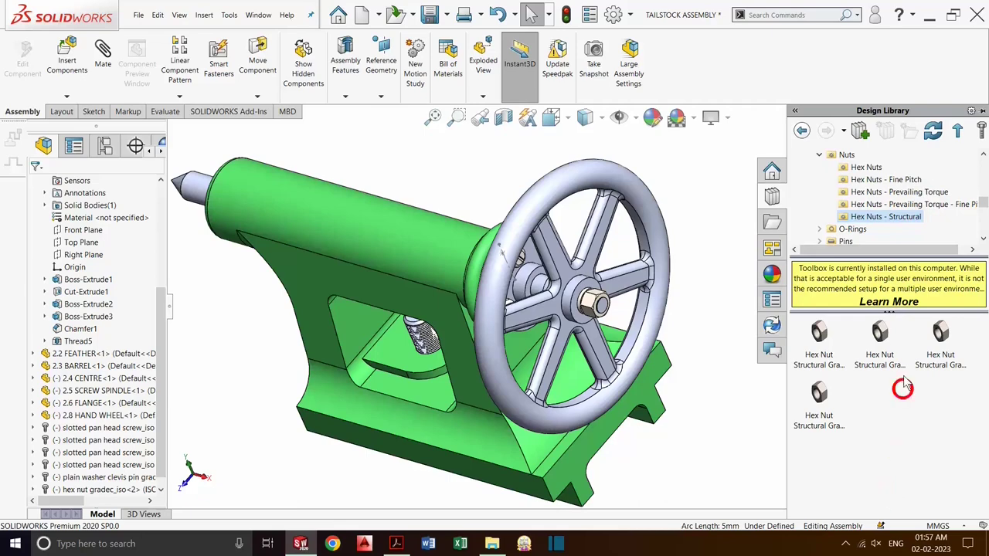
left_click_drag(943, 348, 817, 424)
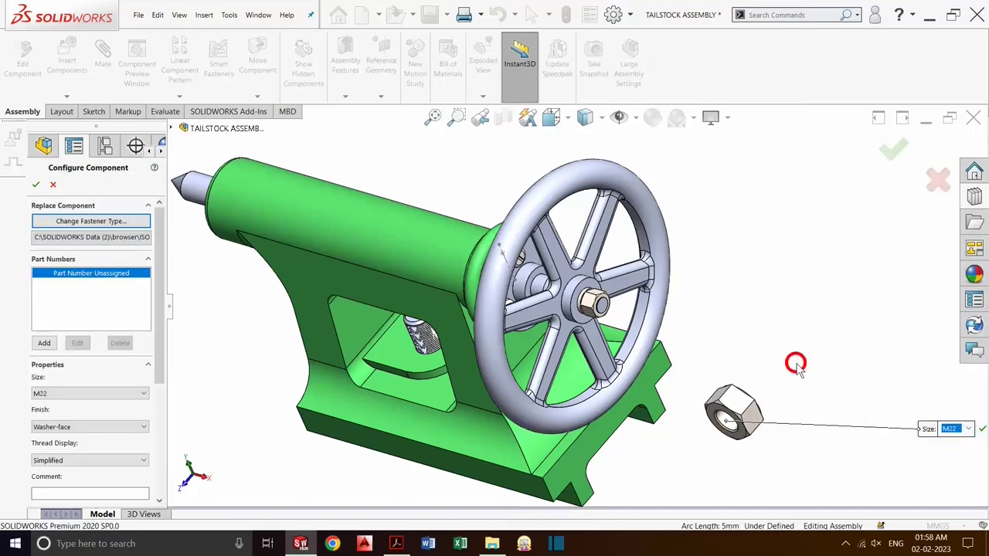
scroll(804, 366, "up", 3)
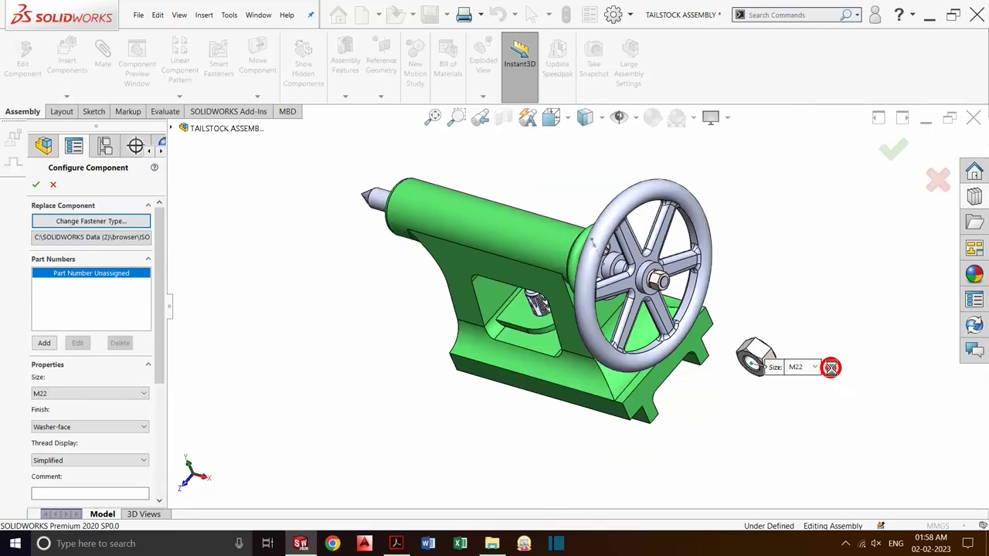
left_click(831, 368)
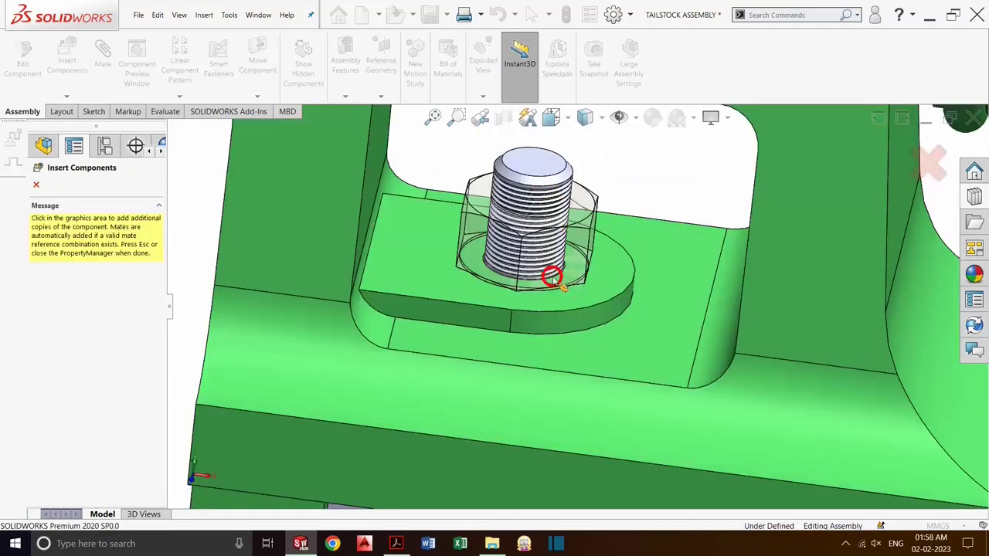
key("Escape")
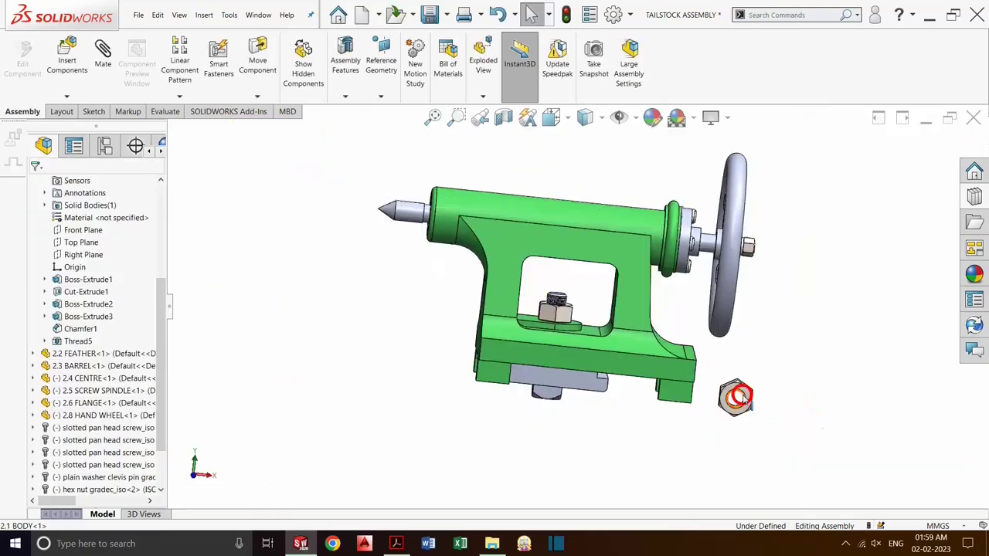
left_click(741, 396)
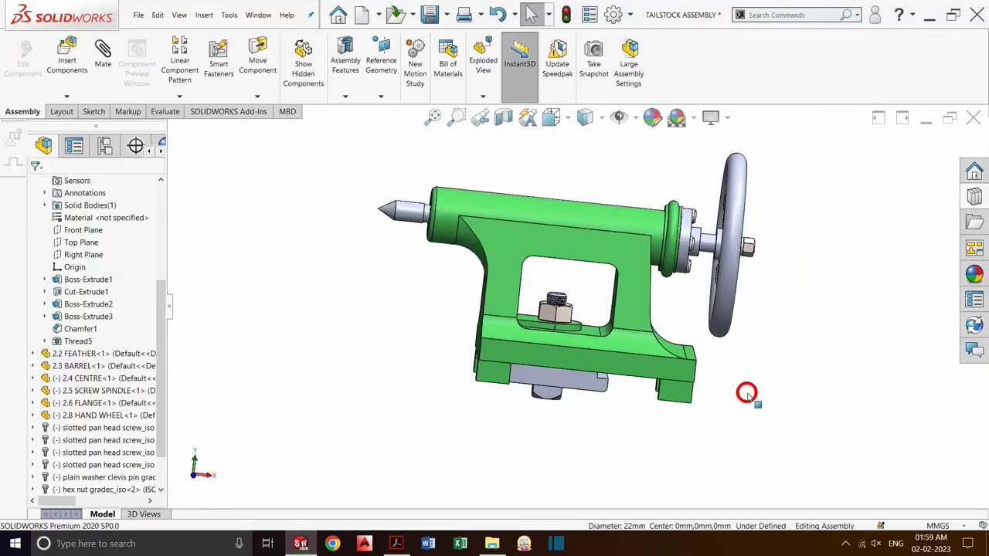
key("space")
left_click(800, 251)
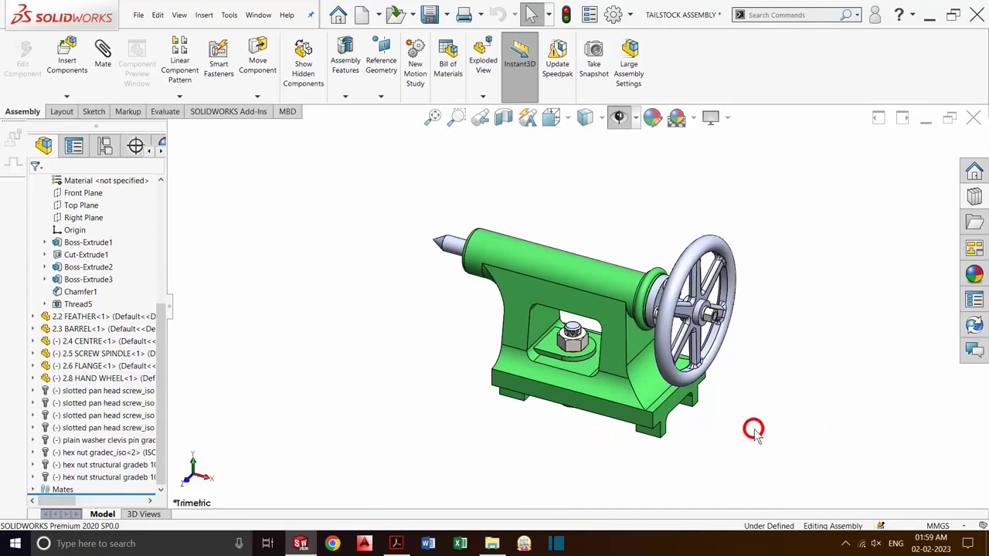
Step: Save the assembly plus the modified 2.13 SQ.BOLT and 2.3 BARREL parts with Save All
key("ctrl+s")
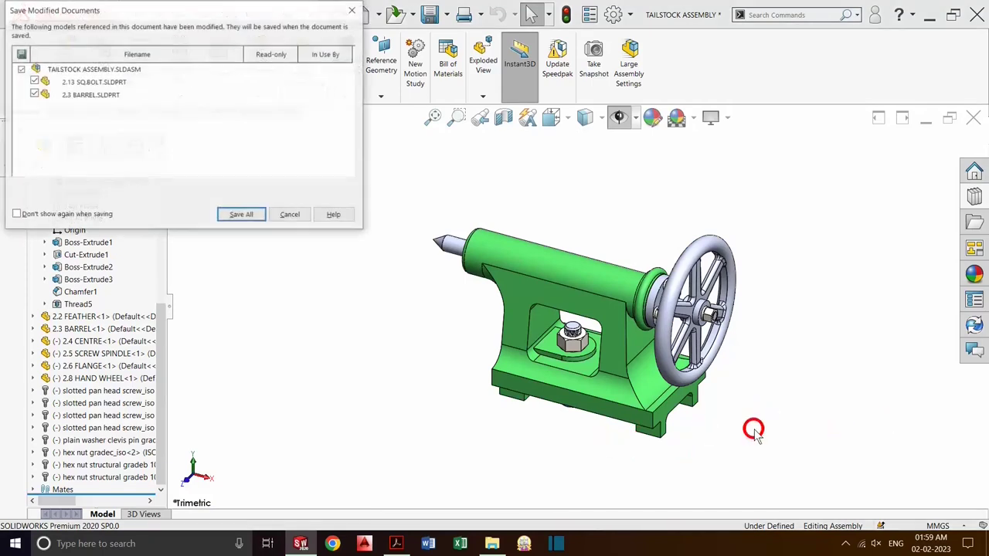
left_click(242, 215)
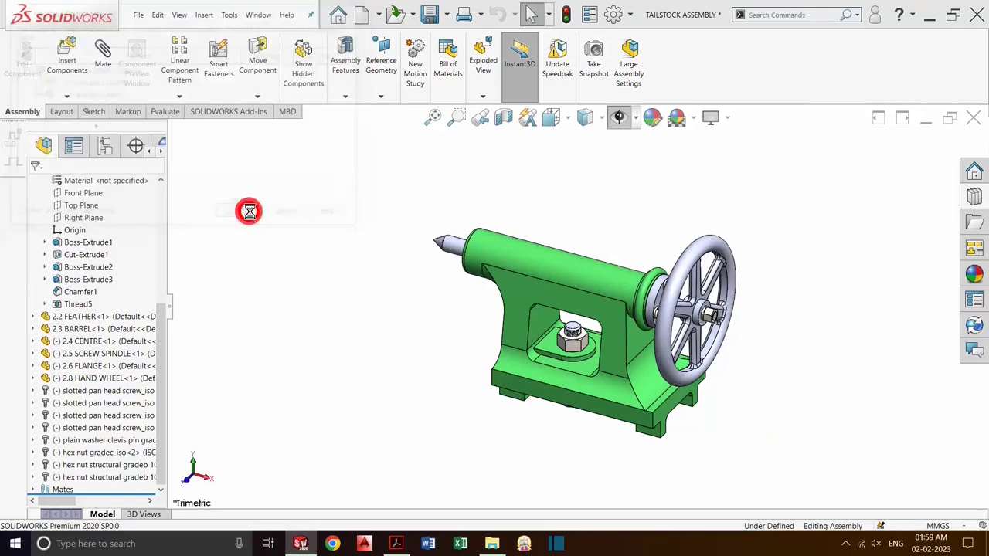